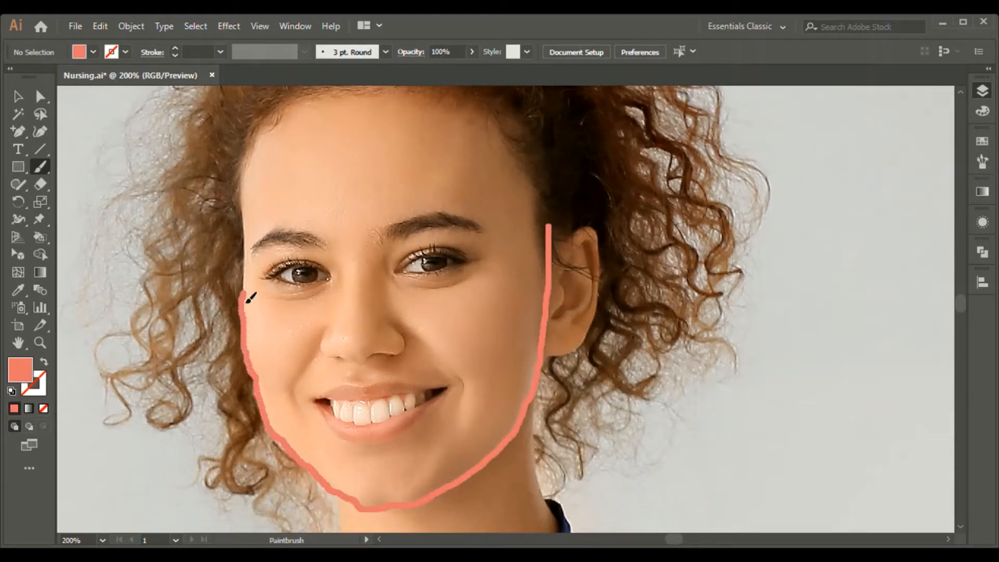
Paint the face outline from the ear-side temple around the chin to the opposite temple with the Paintbrush, and select it
{"action": "left_click_drag", "start_coordinate": [251, 241], "coordinate": [247, 229]}
{"action": "key", "text": "v"}
{"action": "left_click", "coordinate": [521, 409]}
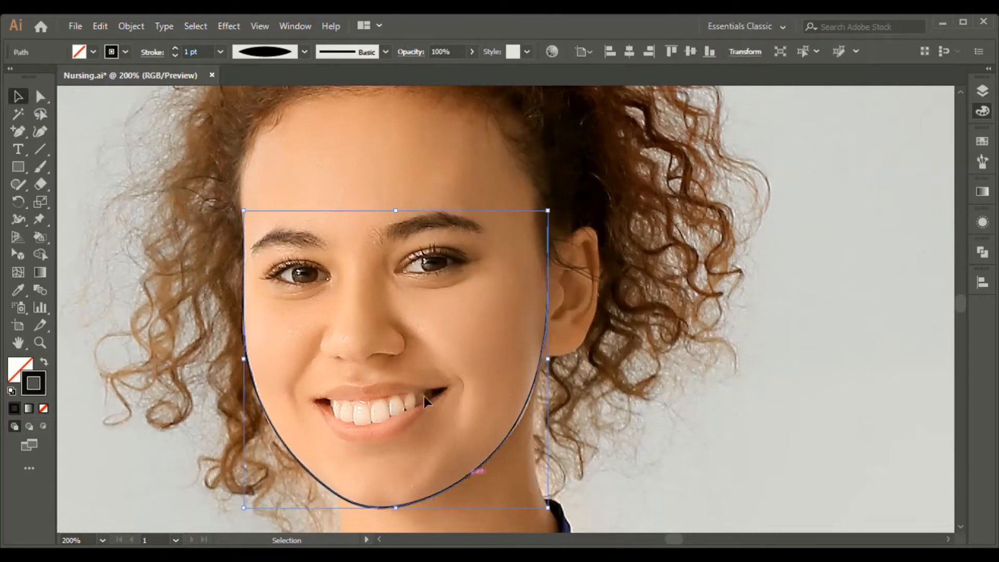
{"action": "left_click", "coordinate": [613, 395]}
Paint a curved stroke over the forehead with the Paintbrush, joining the two upper ends of the face outline
{"action": "key", "text": "ctrl+plus"}
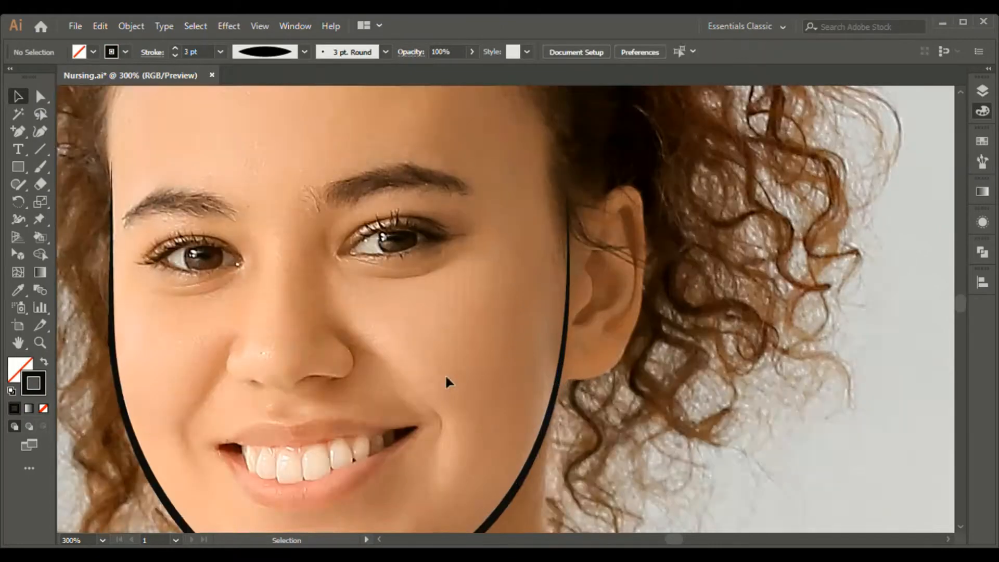
{"action": "key", "text": "space"}
{"action": "left_click_drag", "start_coordinate": [503, 101], "coordinate": [572, 272]}
{"action": "key", "text": "b"}
{"action": "mouse_move", "coordinate": [178, 330]}
{"action": "left_mouse_down"}
{"action": "mouse_move", "coordinate": [268, 114]}
{"action": "mouse_move", "coordinate": [636, 346]}
{"action": "left_mouse_up"}
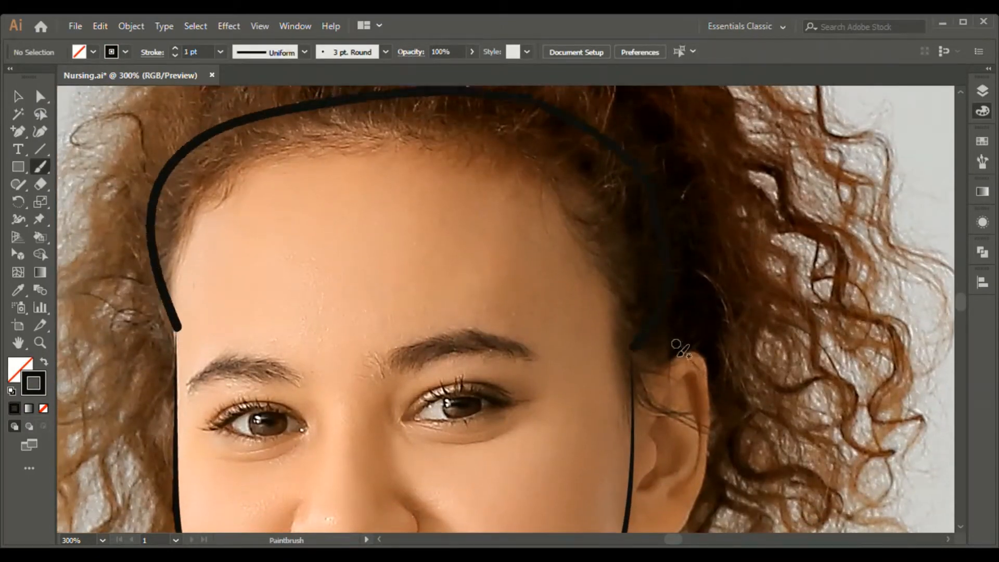
{"action": "key", "text": "v"}
{"action": "left_click", "coordinate": [720, 239]}
{"action": "key", "text": "ctrl+a"}
{"action": "left_click", "coordinate": [367, 273]}
{"action": "key", "text": "ctrl+minus"}
{"action": "key", "text": "space"}
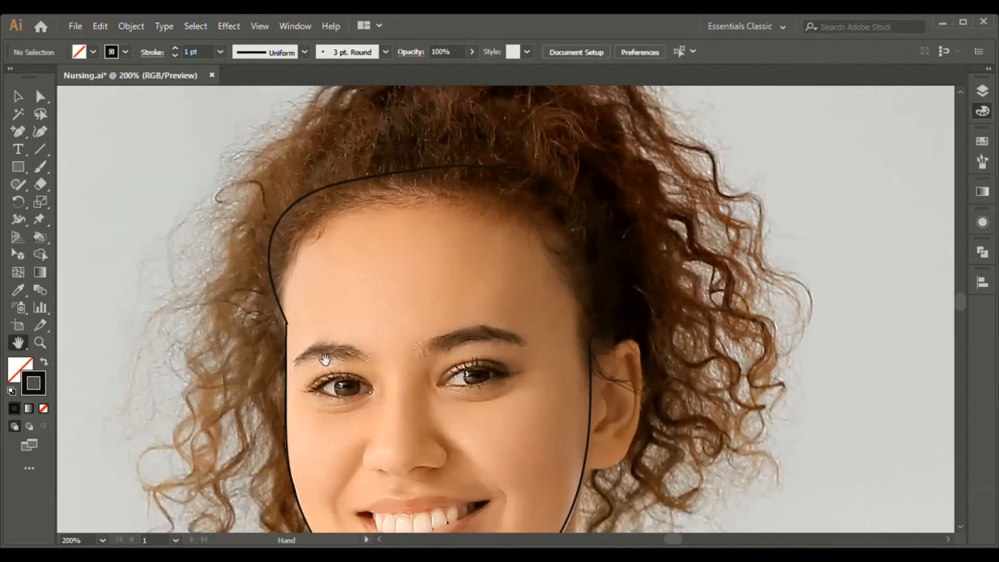
{"action": "left_click_drag", "start_coordinate": [325, 357], "coordinate": [393, 312]}
Start a Pen path at the image's left temple and trace the jagged hairline up to the forehead's upper corner
{"action": "key", "text": "ctrl+plus"}
{"action": "key", "text": "ctrl+plus"}
{"action": "key", "text": "p"}
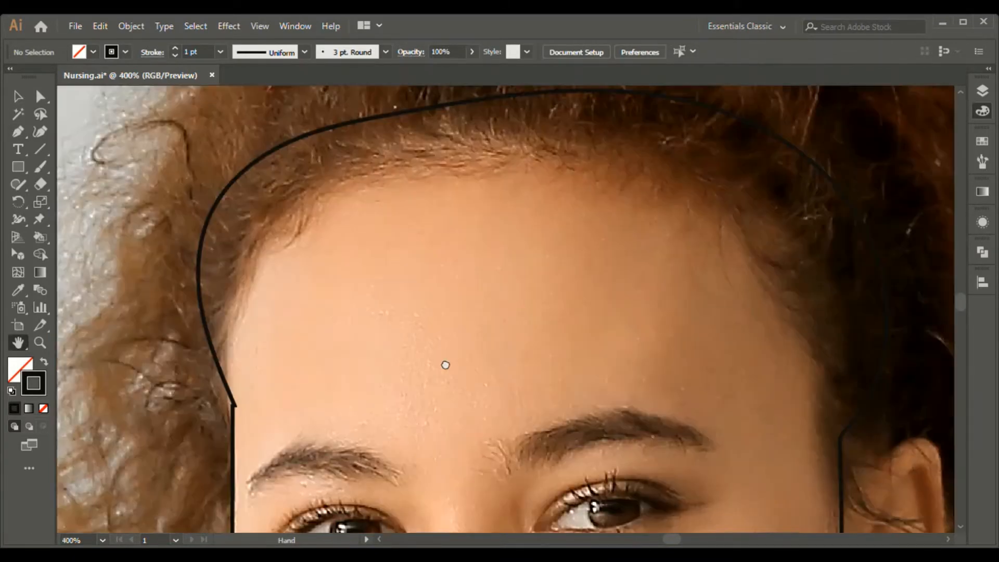
{"action": "left_click", "coordinate": [261, 446]}
{"action": "left_click_drag", "start_coordinate": [262, 375], "coordinate": [257, 340]}
{"action": "left_click", "coordinate": [275, 293]}
{"action": "left_click", "coordinate": [276, 308]}
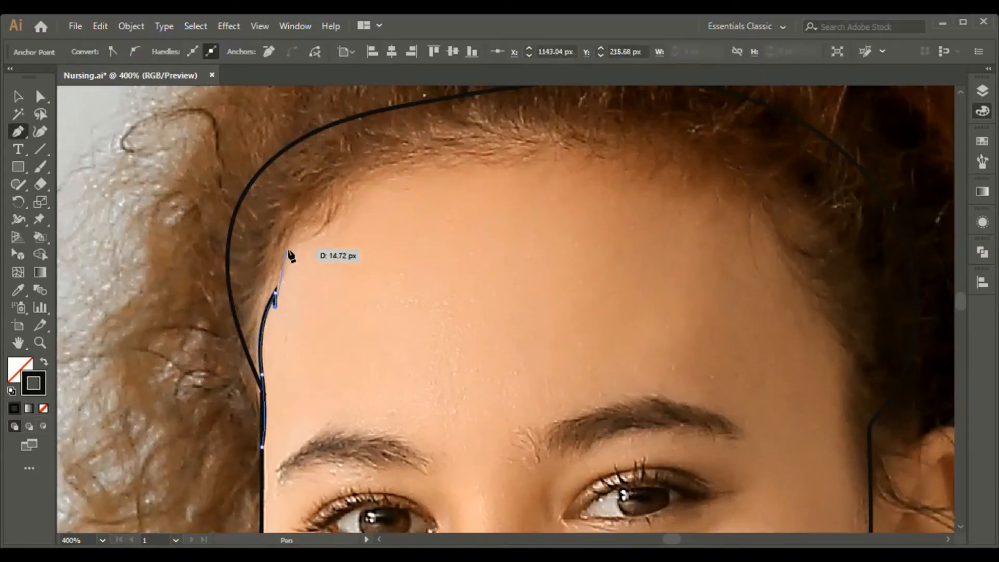
{"action": "left_click_drag", "start_coordinate": [287, 245], "coordinate": [287, 222]}
{"action": "left_click", "coordinate": [326, 194]}
{"action": "left_click", "coordinate": [311, 220]}
Continue the Pen path across the top of the forehead, adding small pointed hair tufts along the hairline
{"action": "left_click_drag", "start_coordinate": [353, 180], "coordinate": [367, 151]}
{"action": "left_click", "coordinate": [462, 152]}
{"action": "left_click", "coordinate": [426, 156]}
{"action": "left_click_drag", "start_coordinate": [537, 145], "coordinate": [558, 139]}
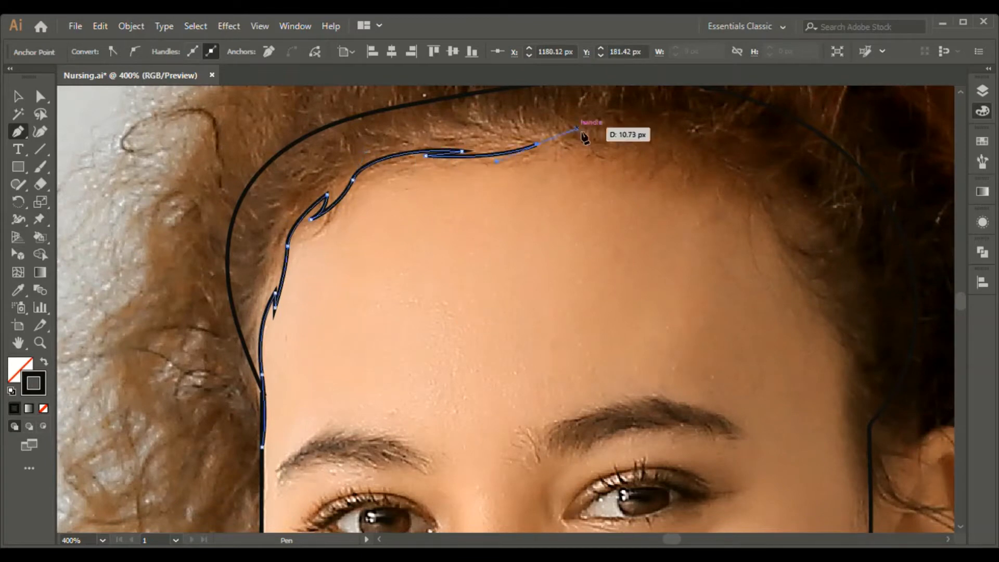
{"action": "left_click", "coordinate": [598, 144]}
{"action": "left_click", "coordinate": [571, 143]}
{"action": "left_click_drag", "start_coordinate": [705, 112], "coordinate": [635, 277]}
{"action": "left_click_drag", "start_coordinate": [560, 309], "coordinate": [580, 301]}
{"action": "left_click", "coordinate": [625, 323]}
{"action": "left_click", "coordinate": [604, 318]}
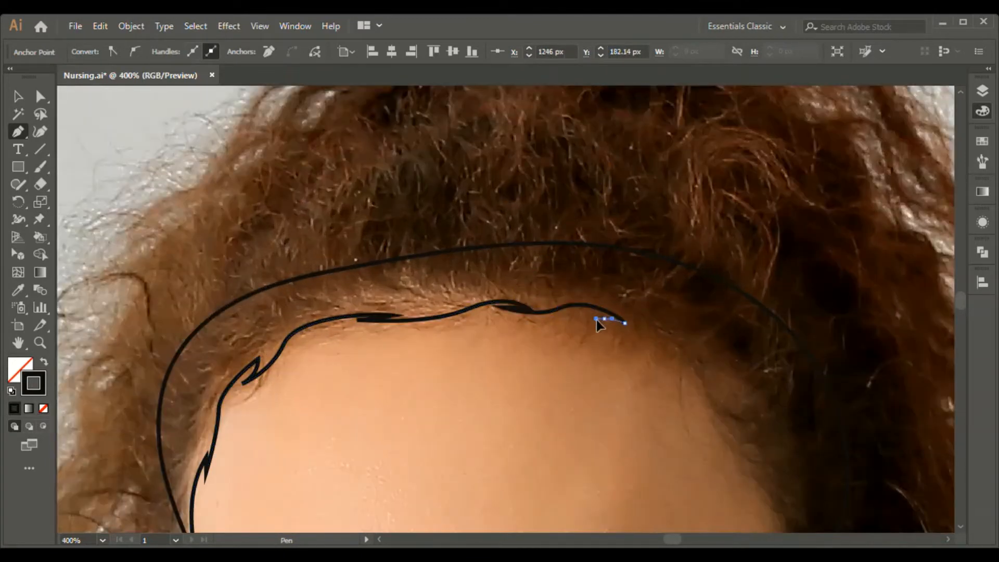
Extend the hairline path around the forehead's ear-side upper corner with more pointed tufts
{"action": "mouse_move", "coordinate": [681, 362]}
{"action": "left_mouse_down"}
{"action": "mouse_move", "coordinate": [696, 381]}
{"action": "mouse_move", "coordinate": [672, 358]}
{"action": "left_mouse_up"}
{"action": "key", "text": "ctrl+z"}
{"action": "left_click", "coordinate": [665, 349]}
{"action": "left_click", "coordinate": [643, 340], "text": "ctrl"}
{"action": "left_click", "coordinate": [643, 340], "text": "ctrl"}
{"action": "left_click_drag", "start_coordinate": [598, 383], "coordinate": [384, 374]}
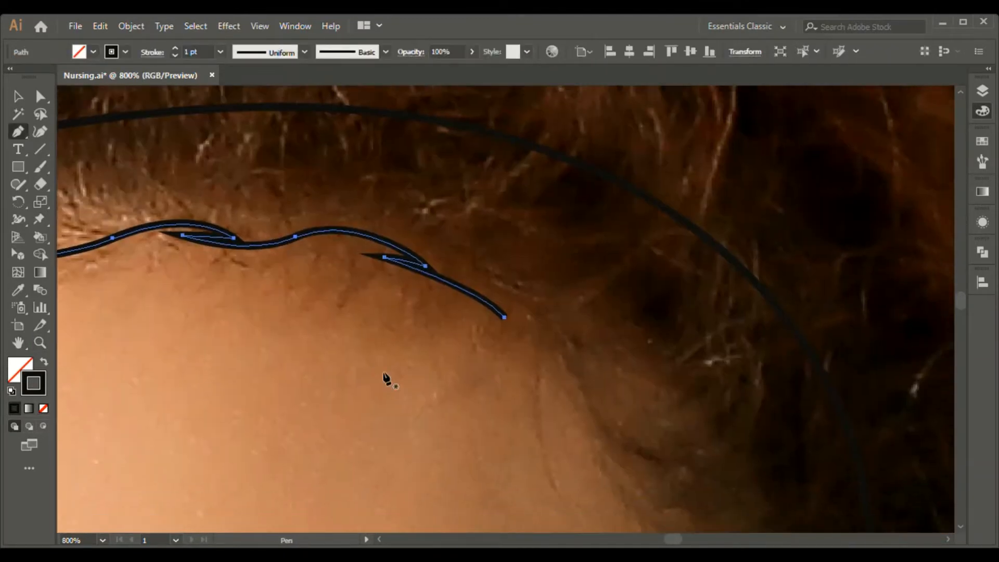
{"action": "left_click_drag", "start_coordinate": [478, 283], "coordinate": [460, 271]}
{"action": "left_click", "coordinate": [478, 283]}
{"action": "left_click_drag", "start_coordinate": [598, 419], "coordinate": [618, 495]}
{"action": "left_click", "coordinate": [598, 419]}
{"action": "left_click", "coordinate": [571, 396]}
Trace the hairline down the ear side of the forehead to the temple, including its small tufts
{"action": "key", "text": "ctrl+minus"}
{"action": "left_click_drag", "start_coordinate": [554, 379], "coordinate": [575, 416]}
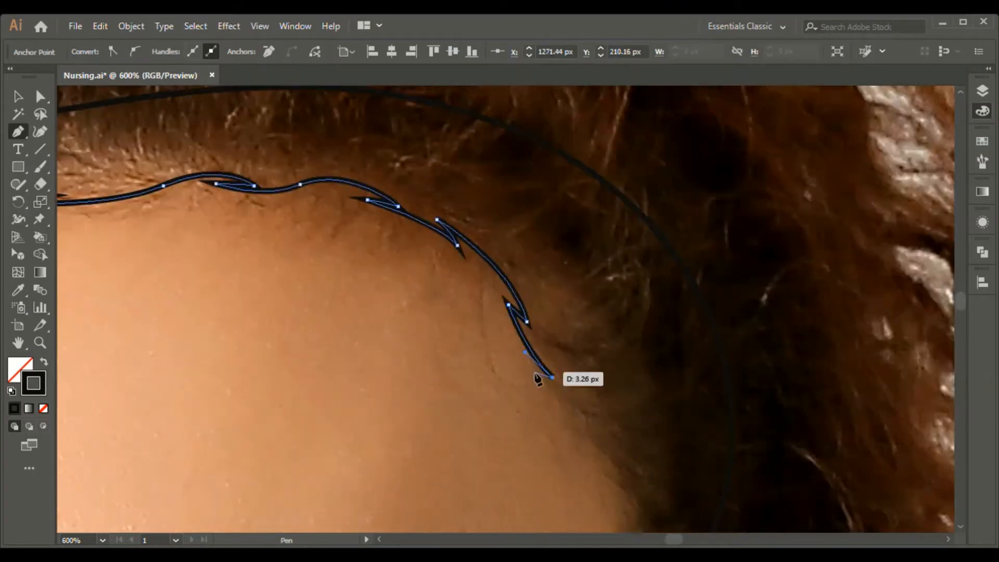
{"action": "key", "text": "ctrl+minus"}
{"action": "left_click_drag", "start_coordinate": [540, 352], "coordinate": [562, 393]}
{"action": "left_click_drag", "start_coordinate": [565, 428], "coordinate": [564, 442]}
{"action": "left_click_drag", "start_coordinate": [586, 519], "coordinate": [527, 401]}
{"action": "left_click", "coordinate": [522, 392]}
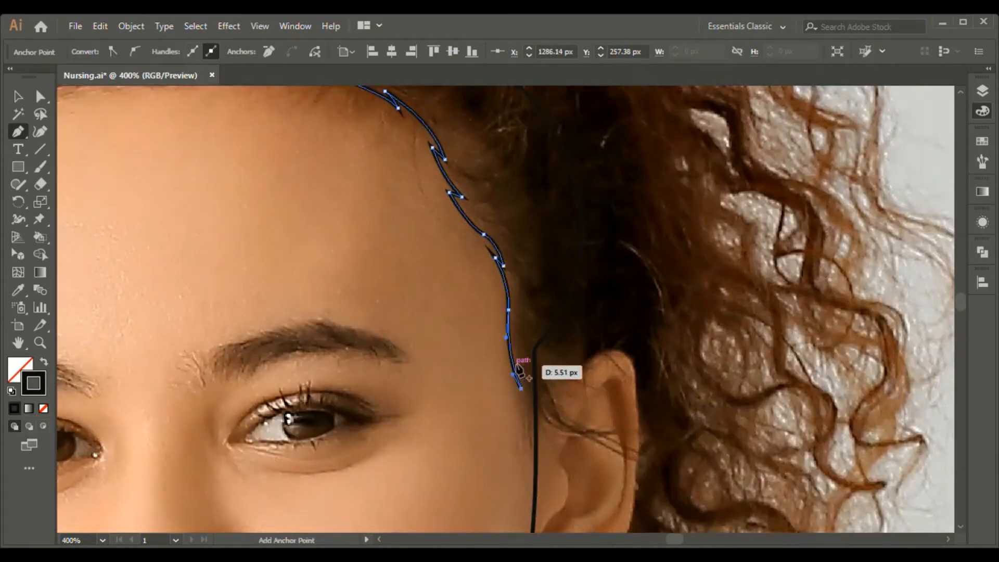
Trace the pointed sideburn strands in front of the ear with the Pen tool
{"action": "key", "text": "ctrl+plus"}
{"action": "key", "text": "ctrl+plus"}
{"action": "left_click_drag", "start_coordinate": [500, 272], "coordinate": [501, 259]}
{"action": "left_click", "coordinate": [500, 271]}
{"action": "left_click_drag", "start_coordinate": [522, 340], "coordinate": [552, 258]}
{"action": "left_click", "coordinate": [524, 390]}
{"action": "left_click", "coordinate": [559, 375]}
{"action": "left_click", "coordinate": [586, 377]}
{"action": "left_click", "coordinate": [551, 297]}
Continue the path through the hair tufts at the front of the ear and over the ear's upper edge
{"action": "left_click_drag", "start_coordinate": [610, 296], "coordinate": [653, 305]}
{"action": "left_click", "coordinate": [610, 297]}
{"action": "left_click_drag", "start_coordinate": [584, 276], "coordinate": [566, 269]}
{"action": "left_click", "coordinate": [584, 276]}
{"action": "left_click_drag", "start_coordinate": [650, 241], "coordinate": [670, 227]}
{"action": "left_click_drag", "start_coordinate": [726, 248], "coordinate": [736, 267]}
Trace the ear's outer edge down to the lobe and add a hair tip beside it
{"action": "key", "text": "ctrl+minus"}
{"action": "key", "text": "ctrl+minus"}
{"action": "left_click_drag", "start_coordinate": [514, 375], "coordinate": [514, 389]}
{"action": "left_click_drag", "start_coordinate": [508, 449], "coordinate": [504, 332]}
{"action": "left_click_drag", "start_coordinate": [478, 404], "coordinate": [471, 442]}
{"action": "left_click", "coordinate": [478, 405]}
{"action": "left_click", "coordinate": [504, 418]}
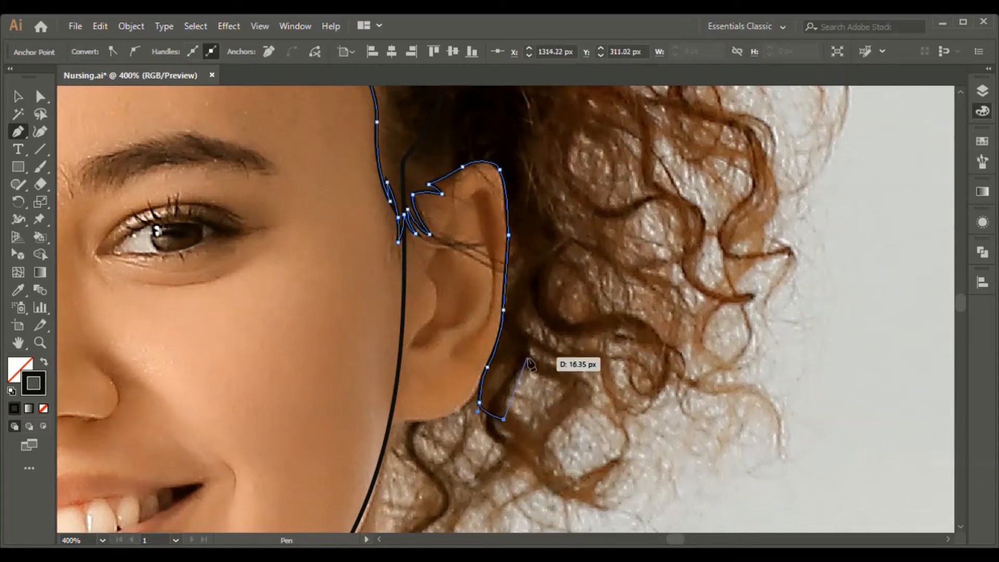
Turn the path upward and trace the lower hair mass behind the ear with curved segments
{"action": "left_click_drag", "start_coordinate": [509, 389], "coordinate": [518, 371]}
{"action": "left_click_drag", "start_coordinate": [522, 327], "coordinate": [514, 295]}
{"action": "left_click_drag", "start_coordinate": [565, 247], "coordinate": [575, 222]}
{"action": "key", "text": "ctrl+minus"}
{"action": "key", "text": "ctrl+plus"}
{"action": "left_click_drag", "start_coordinate": [495, 243], "coordinate": [493, 216]}
{"action": "key", "text": "ctrl+minus"}
Trace the small wavy notches in the hair edge above and behind the ear
{"action": "left_click_drag", "start_coordinate": [528, 268], "coordinate": [562, 271]}
{"action": "left_click_drag", "start_coordinate": [531, 248], "coordinate": [528, 191]}
{"action": "key", "text": "ctrl+z"}
{"action": "left_click_drag", "start_coordinate": [522, 178], "coordinate": [514, 169]}
{"action": "left_click_drag", "start_coordinate": [527, 161], "coordinate": [498, 117]}
{"action": "left_click_drag", "start_coordinate": [519, 110], "coordinate": [539, 109]}
Continue the hair outline up the ear side of the head toward the crown
{"action": "key", "text": "ctrl+minus"}
{"action": "key", "text": "ctrl+plus"}
{"action": "left_click_drag", "start_coordinate": [493, 287], "coordinate": [487, 276]}
{"action": "left_click_drag", "start_coordinate": [463, 229], "coordinate": [450, 222]}
{"action": "left_click_drag", "start_coordinate": [421, 168], "coordinate": [413, 161]}
{"action": "left_click_drag", "start_coordinate": [423, 149], "coordinate": [376, 130]}
Trace the top of the hair across the crown to the image's left side with curved Pen segments
{"action": "key", "text": "ctrl+minus"}
{"action": "key", "text": "ctrl+plus"}
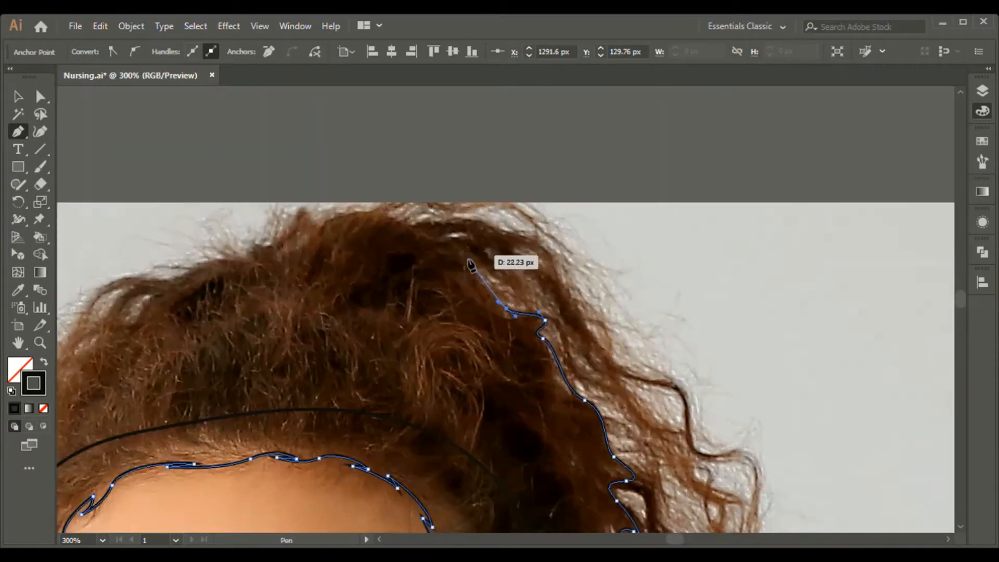
{"action": "left_click_drag", "start_coordinate": [483, 272], "coordinate": [482, 258]}
{"action": "left_click_drag", "start_coordinate": [446, 237], "coordinate": [437, 232]}
{"action": "left_click_drag", "start_coordinate": [430, 220], "coordinate": [365, 205]}
{"action": "left_click_drag", "start_coordinate": [309, 232], "coordinate": [252, 245]}
{"action": "left_click_drag", "start_coordinate": [243, 258], "coordinate": [229, 259]}
{"action": "left_click_drag", "start_coordinate": [178, 272], "coordinate": [152, 282]}
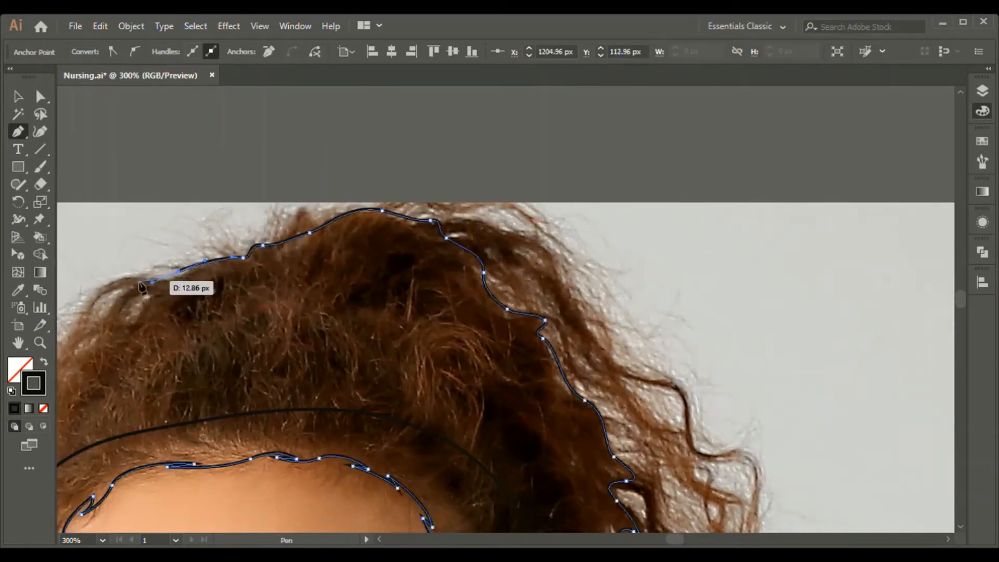
Trace the hair's rounded outer edge down the image's upper left side to beside the temple
{"action": "left_click_drag", "start_coordinate": [461, 334], "coordinate": [455, 347]}
{"action": "left_click_drag", "start_coordinate": [433, 381], "coordinate": [424, 397]}
{"action": "left_click_drag", "start_coordinate": [374, 433], "coordinate": [367, 450]}
{"action": "key", "text": "ctrl+minus"}
{"action": "key", "text": "ctrl+plus"}
{"action": "left_click_drag", "start_coordinate": [478, 383], "coordinate": [477, 402]}
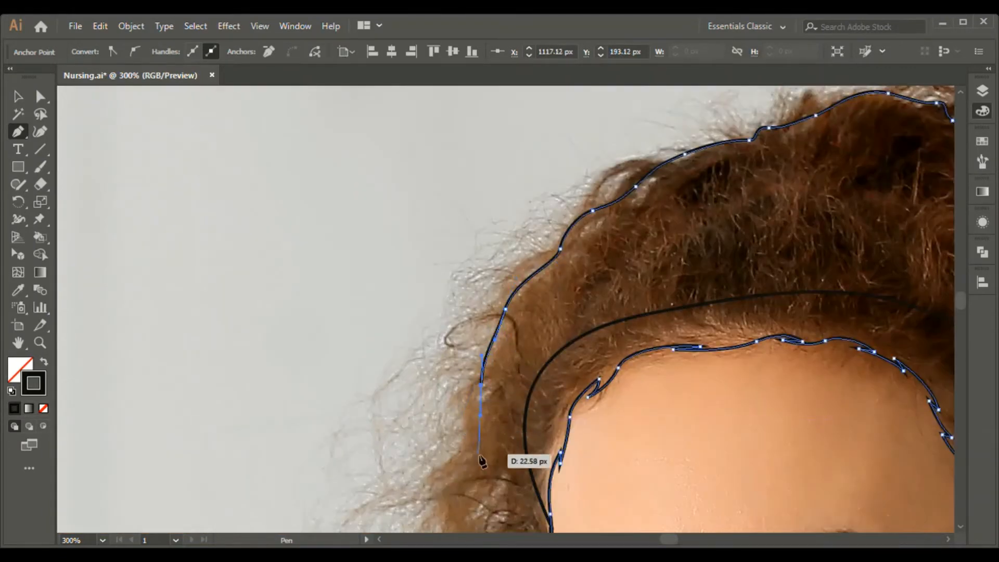
{"action": "left_click_drag", "start_coordinate": [475, 454], "coordinate": [480, 478]}
{"action": "left_click_drag", "start_coordinate": [507, 484], "coordinate": [507, 500]}
Continue the wavy hair outline down beside the cheek on the image's left side
{"action": "key", "text": "ctrl+minus"}
{"action": "key", "text": "ctrl+plus"}
{"action": "left_click_drag", "start_coordinate": [503, 344], "coordinate": [505, 360]}
{"action": "left_click_drag", "start_coordinate": [512, 412], "coordinate": [506, 430]}
{"action": "left_click_drag", "start_coordinate": [502, 473], "coordinate": [511, 488]}
{"action": "key", "text": "ctrl+minus"}
{"action": "key", "text": "ctrl+plus"}
{"action": "left_click_drag", "start_coordinate": [536, 365], "coordinate": [535, 384]}
{"action": "left_click_drag", "start_coordinate": [527, 416], "coordinate": [530, 432]}
{"action": "left_click_drag", "start_coordinate": [538, 459], "coordinate": [544, 477]}
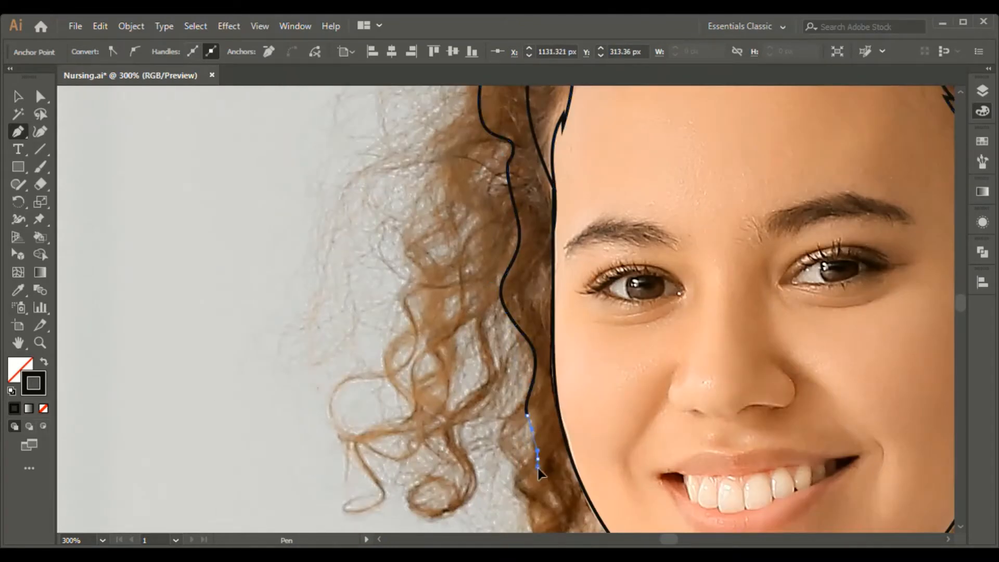
Bring the hair path back up along the cheek edge to the temple and deselect it
{"action": "left_click_drag", "start_coordinate": [567, 445], "coordinate": [563, 431]}
{"action": "left_click_drag", "start_coordinate": [554, 326], "coordinate": [554, 309]}
{"action": "left_click", "coordinate": [553, 230]}
{"action": "key", "text": "ctrl+minus"}
{"action": "key", "text": "ctrl+minus"}
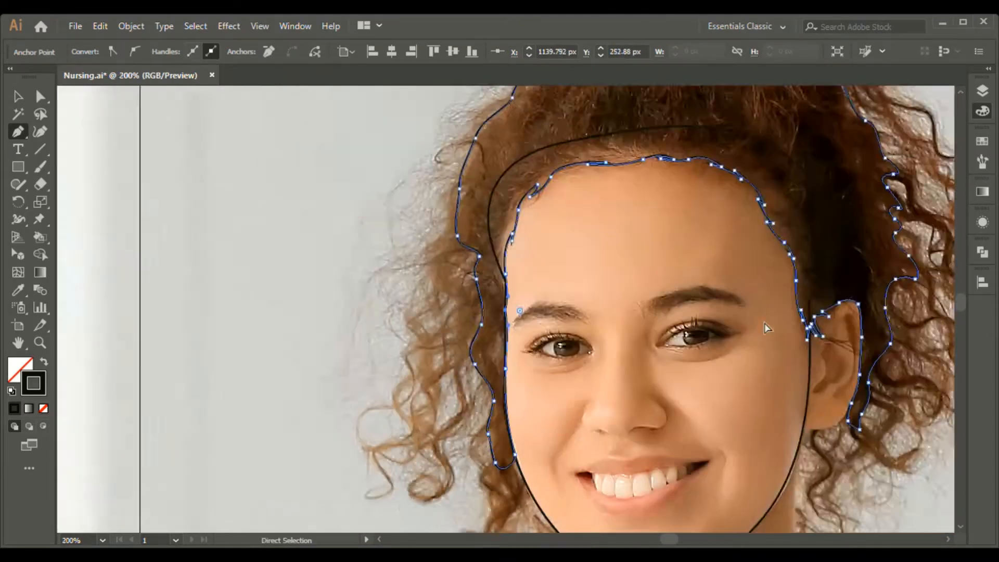
{"action": "left_click", "coordinate": [890, 406], "text": "ctrl"}
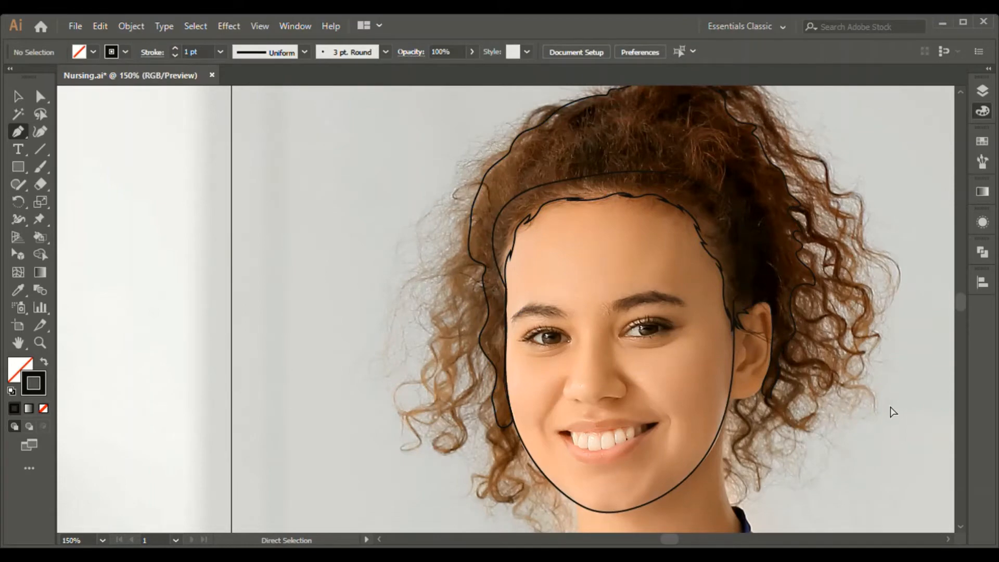
{"action": "key", "text": "h"}
{"action": "left_click_drag", "start_coordinate": [896, 410], "coordinate": [717, 421]}
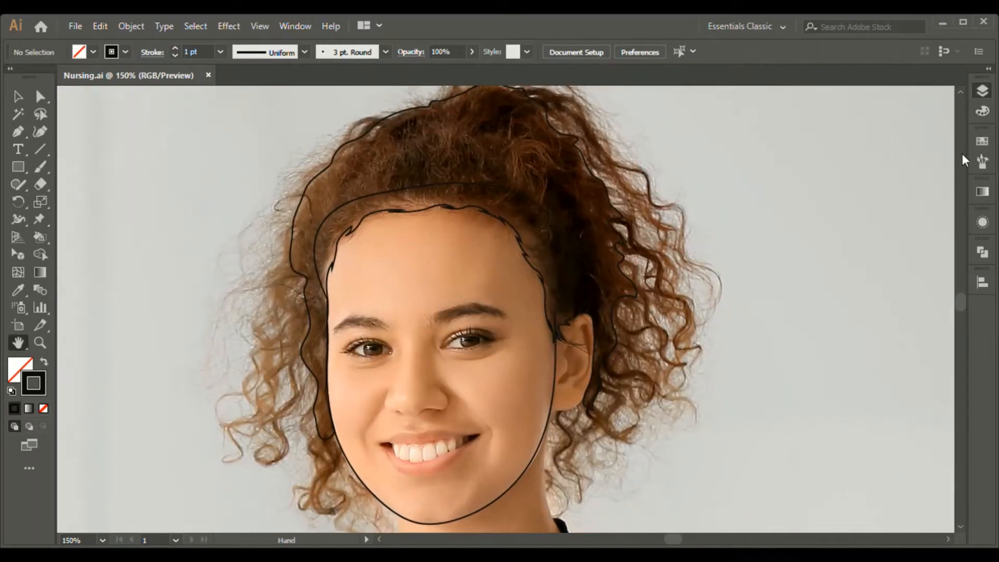
{"action": "key", "text": "ctrl+y"}
{"action": "key", "text": "ctrl+y"}
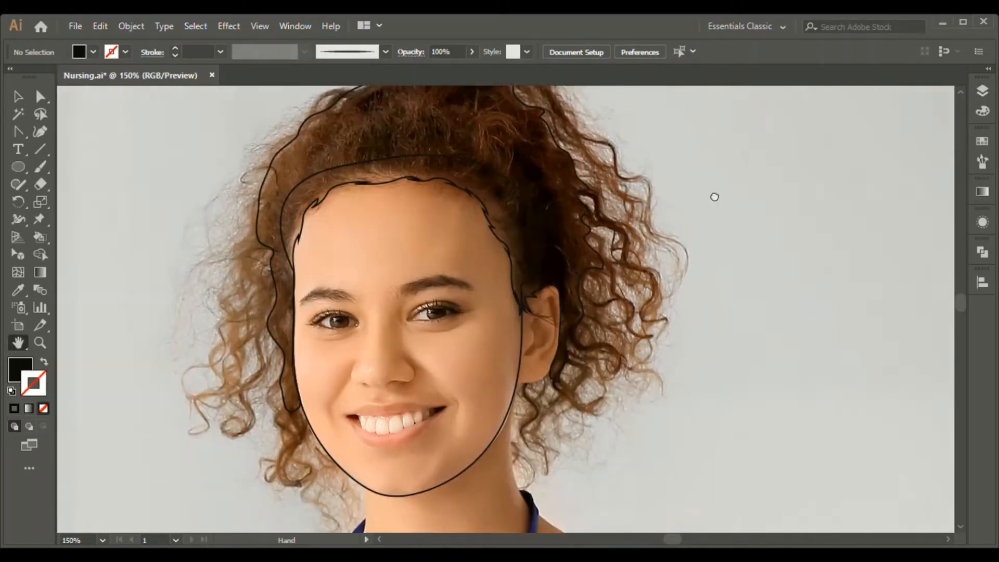
Paint the first tapered curly hair strands below the ear with the Paintbrush
{"action": "key", "text": "ctrl+plus"}
{"action": "key", "text": "ctrl+plus"}
{"action": "mouse_move", "coordinate": [603, 385]}
{"action": "left_mouse_down"}
{"action": "mouse_move", "coordinate": [549, 263]}
{"action": "mouse_move", "coordinate": [549, 199]}
{"action": "left_mouse_up"}
{"action": "key", "text": "b"}
{"action": "left_click_drag", "start_coordinate": [501, 258], "coordinate": [502, 320]}
{"action": "left_click_drag", "start_coordinate": [531, 427], "coordinate": [527, 426]}
Paint overlapping tapered curls beside and below the ear, replacing one strand that is undone
{"action": "mouse_move", "coordinate": [563, 224]}
{"action": "left_mouse_down"}
{"action": "mouse_move", "coordinate": [552, 273]}
{"action": "mouse_move", "coordinate": [632, 309]}
{"action": "left_mouse_up"}
{"action": "left_click_drag", "start_coordinate": [544, 331], "coordinate": [544, 320]}
{"action": "left_click_drag", "start_coordinate": [555, 265], "coordinate": [525, 397]}
{"action": "key", "text": "ctrl+z"}
{"action": "mouse_move", "coordinate": [555, 266]}
{"action": "left_mouse_down"}
{"action": "mouse_move", "coordinate": [554, 321]}
{"action": "mouse_move", "coordinate": [528, 397]}
{"action": "left_mouse_up"}
{"action": "left_click_drag", "start_coordinate": [687, 239], "coordinate": [688, 239]}
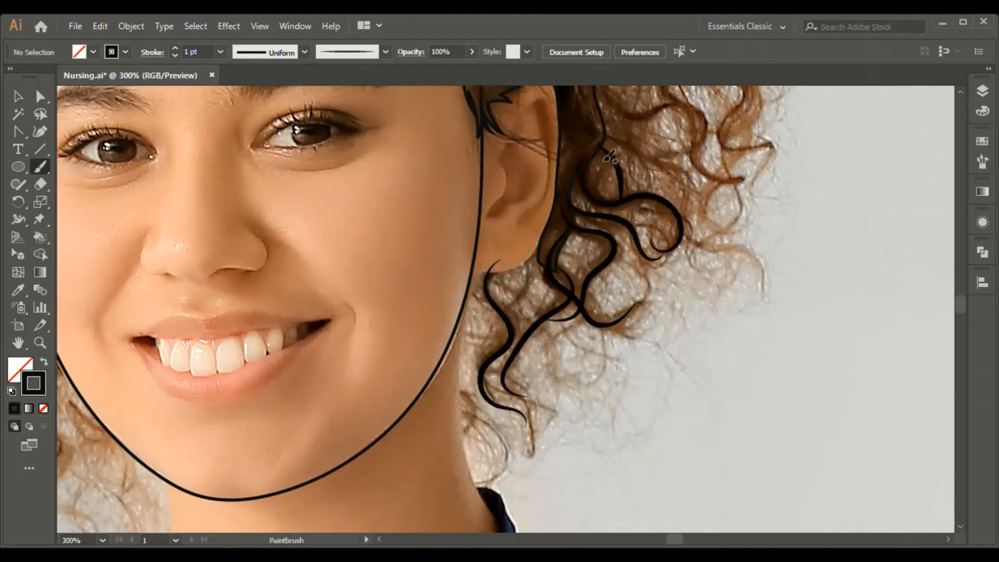
Paint inner strands, a long outward-flowing lock and a ring-shaped curl beside the ear
{"action": "scroll", "coordinate": [766, 238], "scroll_direction": "up", "scroll_amount": 1}
{"action": "left_click_drag", "start_coordinate": [766, 238], "coordinate": [631, 316]}
{"action": "left_click_drag", "start_coordinate": [411, 179], "coordinate": [429, 242]}
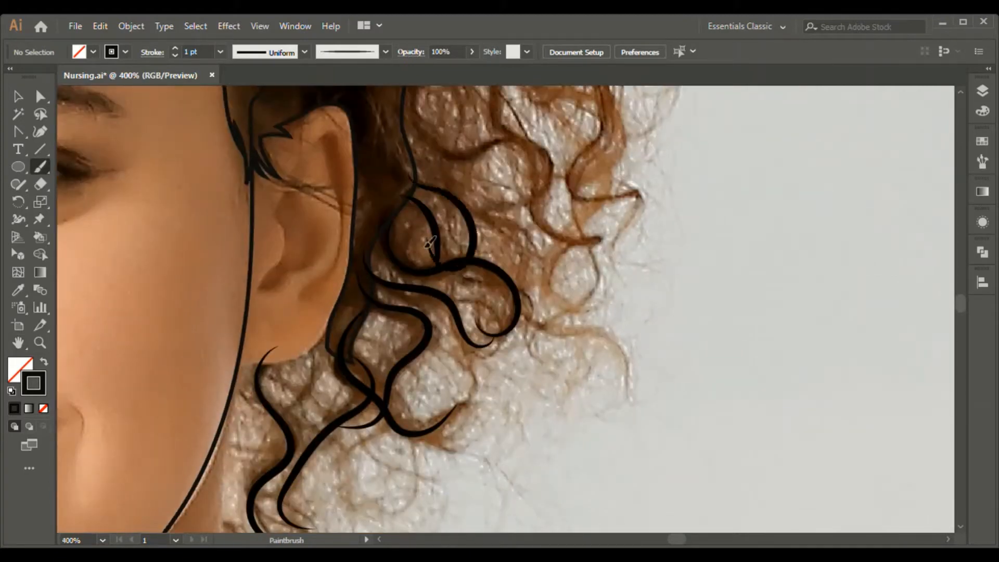
{"action": "left_click_drag", "start_coordinate": [537, 255], "coordinate": [633, 391]}
{"action": "left_click_drag", "start_coordinate": [541, 167], "coordinate": [542, 173]}
{"action": "left_click_drag", "start_coordinate": [402, 92], "coordinate": [519, 147]}
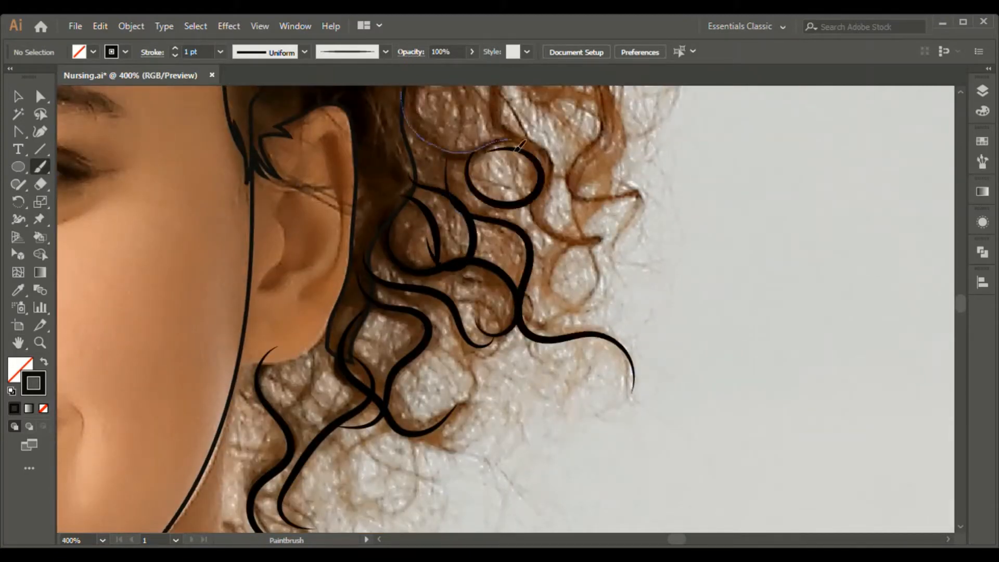
Paint the outer crossing locks and a spiral curl in the hair beside the ear
{"action": "left_click_drag", "start_coordinate": [601, 258], "coordinate": [602, 258]}
{"action": "left_click_drag", "start_coordinate": [564, 370], "coordinate": [565, 370]}
{"action": "scroll", "coordinate": [582, 312], "scroll_direction": "up", "scroll_amount": 4}
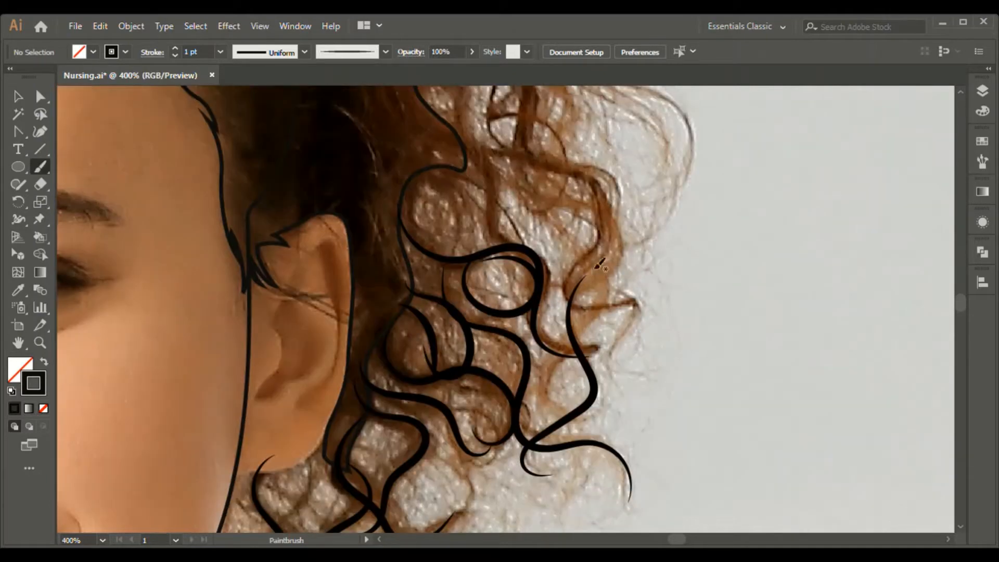
{"action": "left_click_drag", "start_coordinate": [591, 414], "coordinate": [591, 414]}
{"action": "left_click_drag", "start_coordinate": [427, 180], "coordinate": [426, 243]}
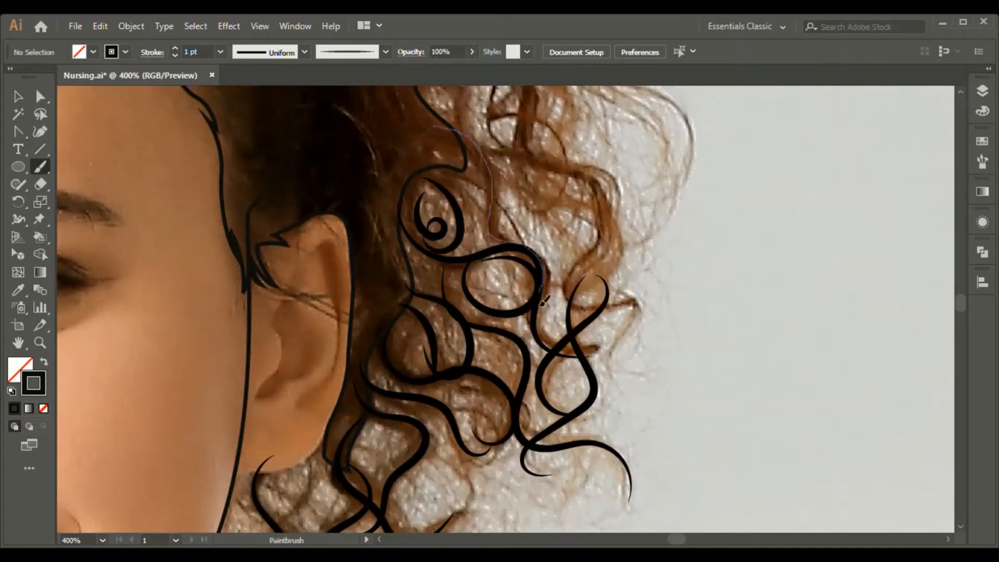
Paint long wavy locks above the ring-shaped curl, flowing to the outer tips of the hair
{"action": "left_click_drag", "start_coordinate": [543, 302], "coordinate": [543, 302]}
{"action": "left_click_drag", "start_coordinate": [475, 155], "coordinate": [591, 180]}
{"action": "left_click_drag", "start_coordinate": [618, 356], "coordinate": [618, 356]}
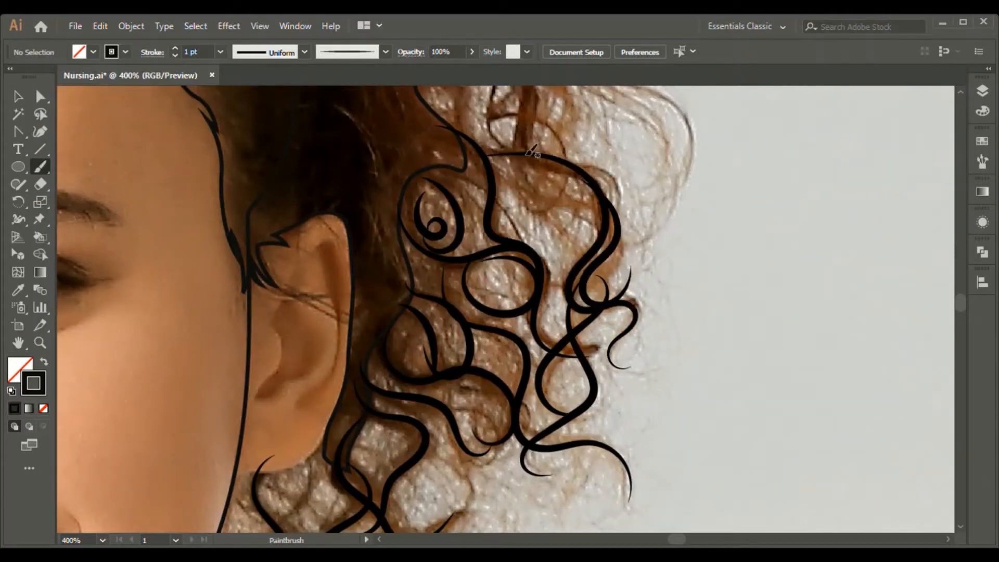
Paint wavy locks higher up the ear side of the hair, running down into the existing curls
{"action": "scroll", "coordinate": [436, 294], "scroll_direction": "up", "scroll_amount": 8}
{"action": "left_click_drag", "start_coordinate": [432, 297], "coordinate": [513, 369]}
{"action": "mouse_move", "coordinate": [436, 260]}
{"action": "left_mouse_down"}
{"action": "mouse_move", "coordinate": [542, 321]}
{"action": "mouse_move", "coordinate": [604, 510]}
{"action": "left_mouse_up"}
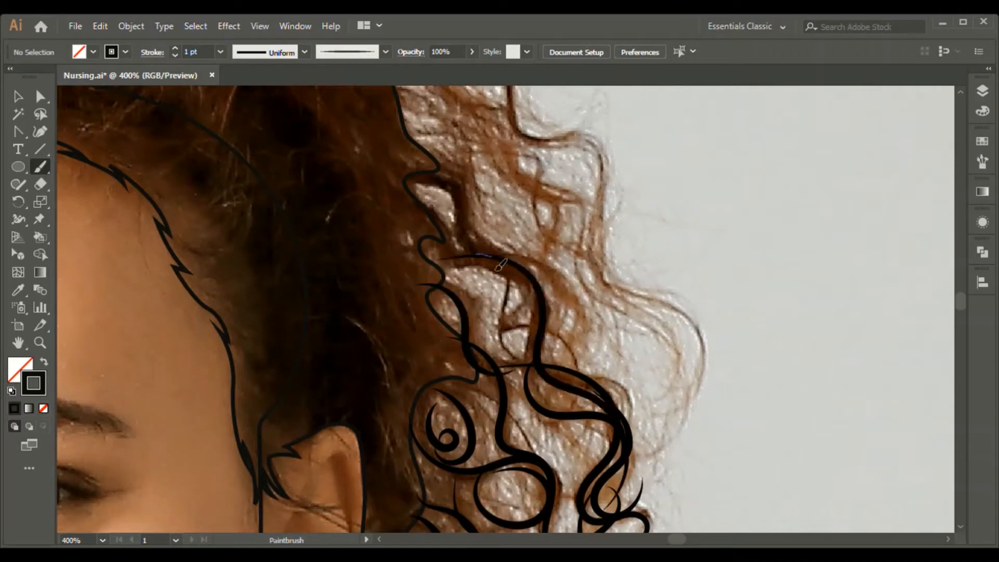
Paint crossing wavy strands between the hair outline and the existing locks above the spiral and ring-shaped curls
{"action": "left_click_drag", "start_coordinate": [500, 259], "coordinate": [536, 367]}
{"action": "left_click_drag", "start_coordinate": [534, 281], "coordinate": [549, 385]}
{"action": "left_click_drag", "start_coordinate": [502, 336], "coordinate": [579, 412]}
{"action": "mouse_move", "coordinate": [500, 258]}
{"action": "left_mouse_down"}
{"action": "mouse_move", "coordinate": [563, 283]}
{"action": "mouse_move", "coordinate": [594, 361]}
{"action": "left_mouse_up"}
Paint long intertwined locks in the upper ear-side hair, curving out to the outermost loop of the hair
{"action": "left_click_drag", "start_coordinate": [469, 152], "coordinate": [538, 227]}
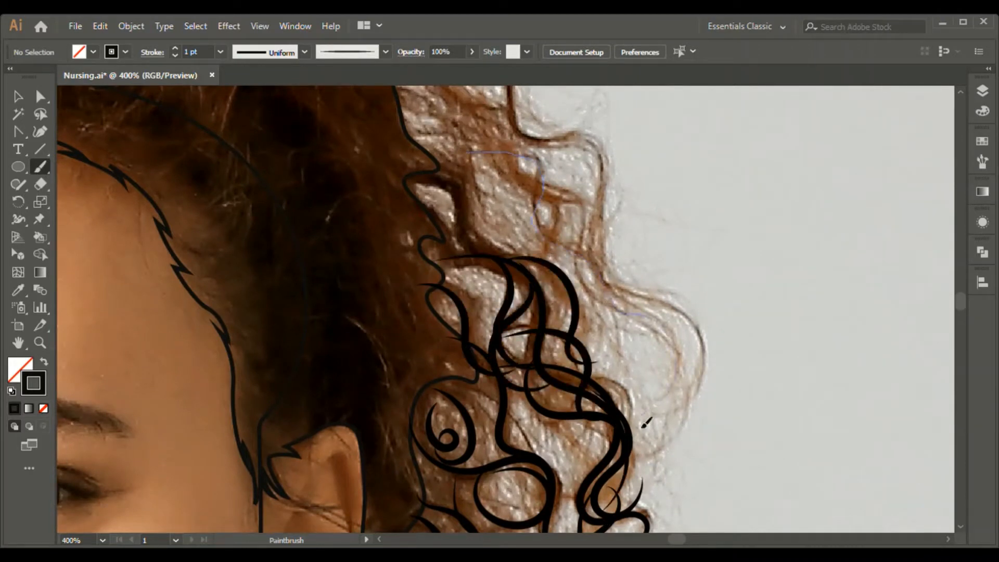
{"action": "left_click_drag", "start_coordinate": [644, 426], "coordinate": [642, 414]}
{"action": "mouse_move", "coordinate": [461, 139]}
{"action": "left_mouse_down"}
{"action": "mouse_move", "coordinate": [542, 187]}
{"action": "mouse_move", "coordinate": [549, 262]}
{"action": "left_mouse_up"}
{"action": "mouse_move", "coordinate": [529, 181]}
{"action": "left_mouse_down"}
{"action": "mouse_move", "coordinate": [578, 286]}
{"action": "mouse_move", "coordinate": [619, 312]}
{"action": "left_mouse_up"}
{"action": "left_click_drag", "start_coordinate": [572, 198], "coordinate": [611, 308]}
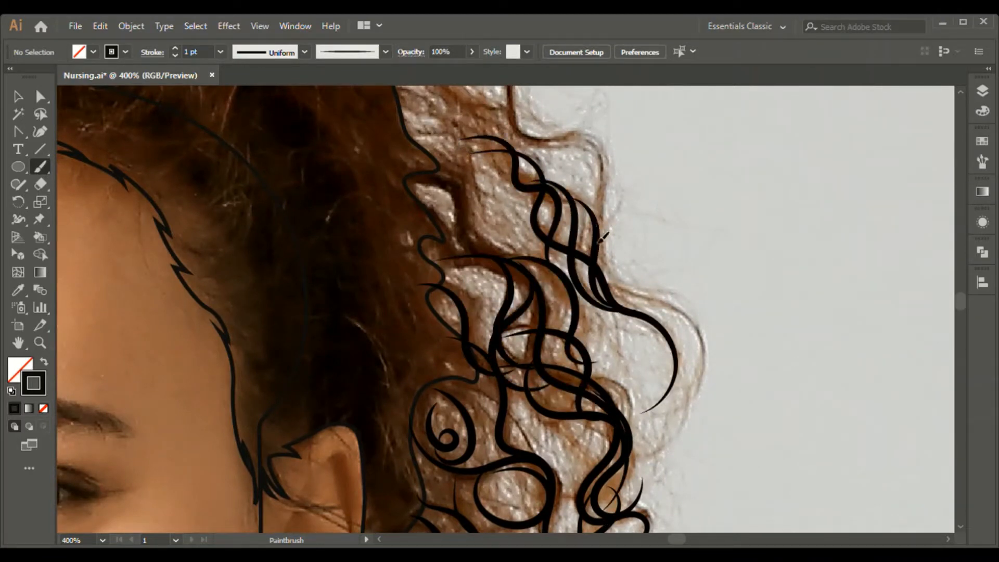
{"action": "left_click_drag", "start_coordinate": [599, 243], "coordinate": [674, 409]}
Paint thick strands along the notch in the hair outline and wavy locks running outward from the outline above it
{"action": "left_click_drag", "start_coordinate": [417, 176], "coordinate": [501, 263]}
{"action": "left_click_drag", "start_coordinate": [435, 246], "coordinate": [527, 295]}
{"action": "key", "text": "space"}
{"action": "left_click_drag", "start_coordinate": [638, 372], "coordinate": [660, 520]}
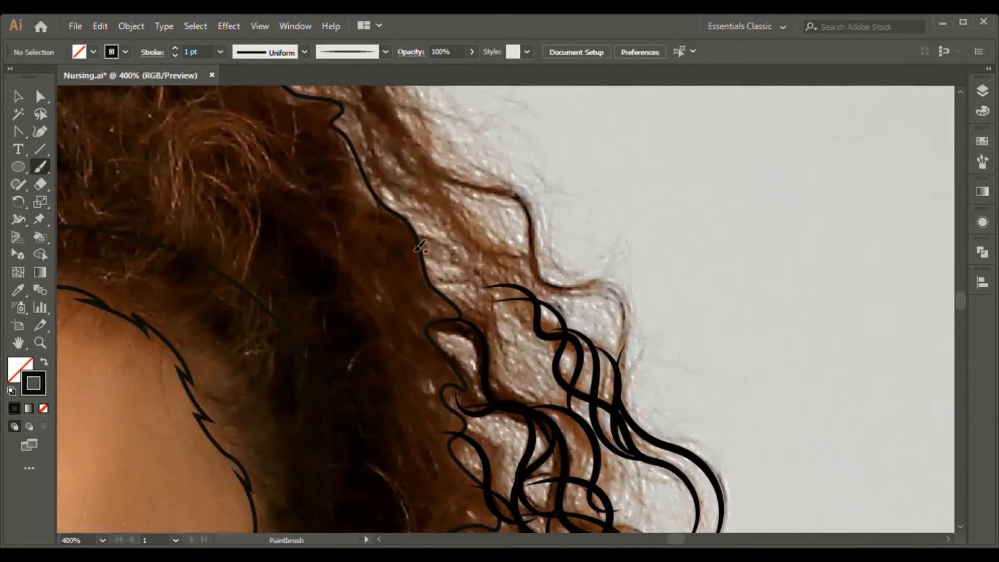
{"action": "left_click_drag", "start_coordinate": [416, 250], "coordinate": [502, 349]}
{"action": "left_click_drag", "start_coordinate": [336, 115], "coordinate": [474, 219]}
{"action": "left_click_drag", "start_coordinate": [636, 323], "coordinate": [634, 319]}
Paint more crossing wavy locks on the upper ear side, including the angular outer strand
{"action": "key", "text": "space"}
{"action": "left_click_drag", "start_coordinate": [578, 158], "coordinate": [628, 287]}
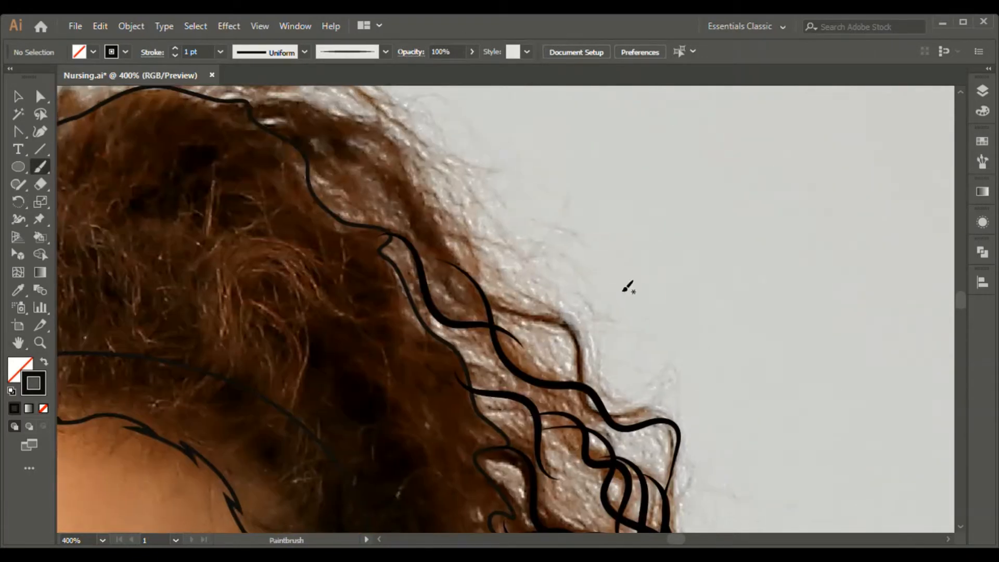
{"action": "left_click_drag", "start_coordinate": [595, 439], "coordinate": [670, 458]}
{"action": "left_click_drag", "start_coordinate": [507, 341], "coordinate": [598, 446]}
{"action": "left_click_drag", "start_coordinate": [439, 335], "coordinate": [577, 439]}
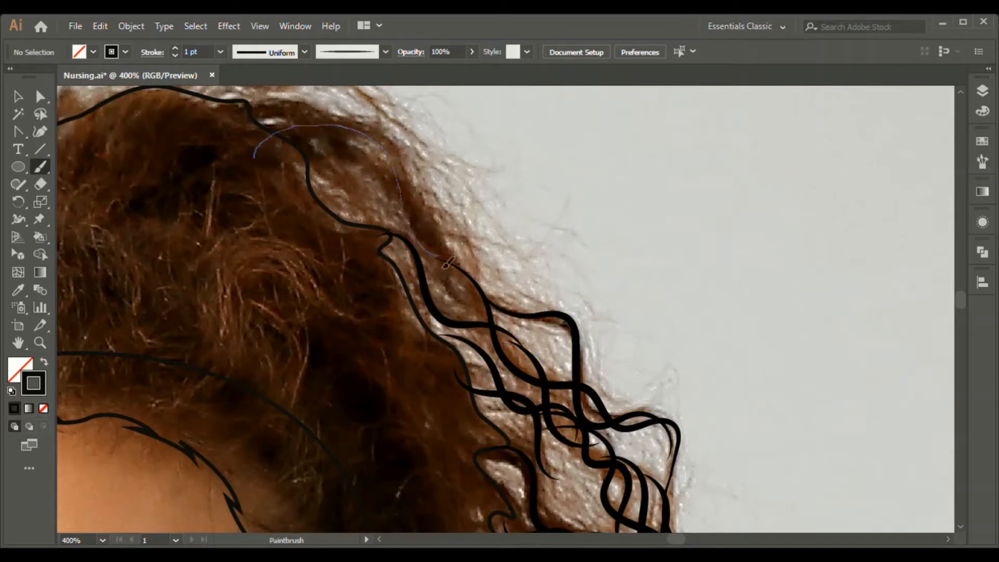
Paint sweeping overlapping strands from the crown down the ear side to join the locks below
{"action": "left_click_drag", "start_coordinate": [448, 262], "coordinate": [479, 320]}
{"action": "left_click_drag", "start_coordinate": [356, 122], "coordinate": [476, 307]}
{"action": "left_click_drag", "start_coordinate": [284, 161], "coordinate": [447, 209]}
{"action": "left_click_drag", "start_coordinate": [313, 187], "coordinate": [489, 283]}
{"action": "left_click_drag", "start_coordinate": [292, 147], "coordinate": [437, 189]}
Paint wavy flyaway strands along the top edge of the hair over the crown
{"action": "key", "text": "space"}
{"action": "left_click_drag", "start_coordinate": [607, 307], "coordinate": [758, 444]}
{"action": "mouse_move", "coordinate": [362, 251]}
{"action": "left_mouse_down"}
{"action": "mouse_move", "coordinate": [422, 250]}
{"action": "mouse_move", "coordinate": [547, 334]}
{"action": "left_mouse_up"}
{"action": "mouse_move", "coordinate": [360, 243]}
{"action": "left_mouse_down"}
{"action": "mouse_move", "coordinate": [570, 262]}
{"action": "mouse_move", "coordinate": [569, 252]}
{"action": "left_mouse_up"}
{"action": "left_click_drag", "start_coordinate": [319, 241], "coordinate": [478, 239]}
{"action": "left_click_drag", "start_coordinate": [182, 268], "coordinate": [322, 232]}
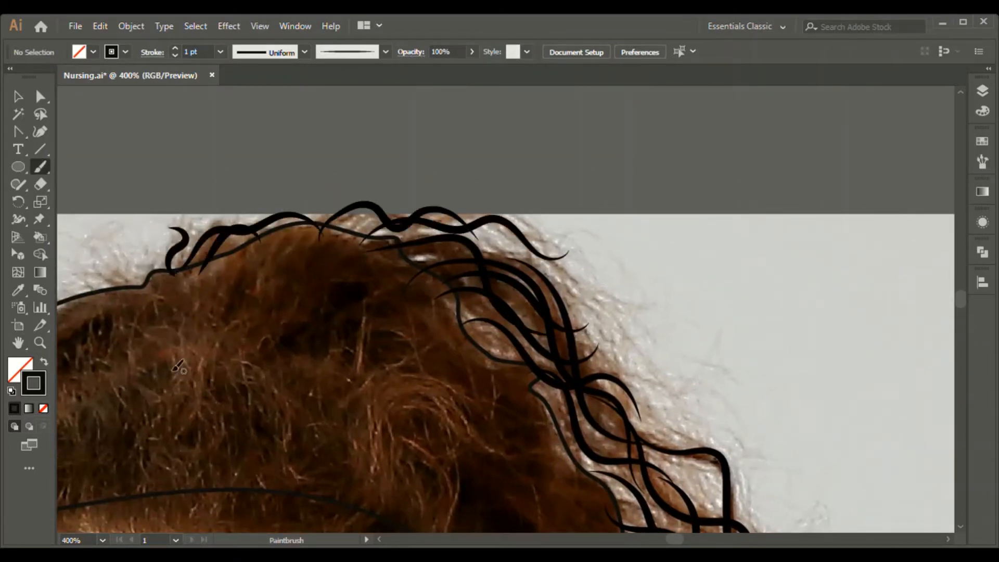
Paint curved strands along the hair outline on the side of the crown away from the ear
{"action": "key", "text": "space"}
{"action": "left_click_drag", "start_coordinate": [177, 367], "coordinate": [487, 261]}
{"action": "left_click_drag", "start_coordinate": [453, 189], "coordinate": [336, 208]}
{"action": "left_click_drag", "start_coordinate": [365, 224], "coordinate": [223, 300]}
{"action": "left_click_drag", "start_coordinate": [355, 225], "coordinate": [257, 285]}
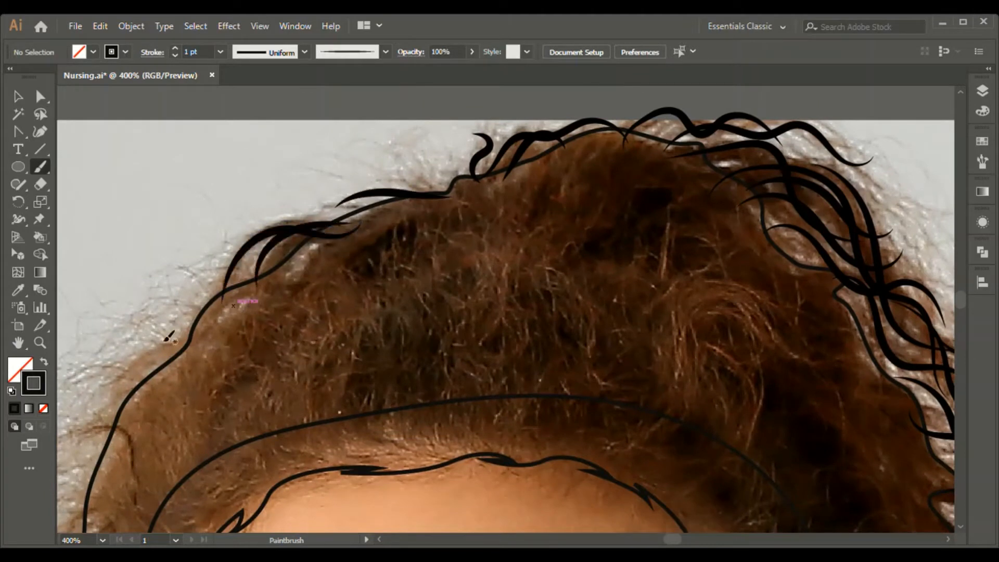
Paint strands where the hair outline descends opposite the ear, and undo the last lock tried there
{"action": "key", "text": "space"}
{"action": "mouse_move", "coordinate": [195, 349]}
{"action": "left_mouse_down"}
{"action": "mouse_move", "coordinate": [358, 219]}
{"action": "mouse_move", "coordinate": [268, 254]}
{"action": "left_mouse_up"}
{"action": "mouse_move", "coordinate": [305, 255]}
{"action": "left_mouse_down"}
{"action": "mouse_move", "coordinate": [239, 259]}
{"action": "mouse_move", "coordinate": [216, 289]}
{"action": "left_mouse_up"}
{"action": "mouse_move", "coordinate": [297, 339]}
{"action": "left_mouse_down"}
{"action": "mouse_move", "coordinate": [212, 343]}
{"action": "mouse_move", "coordinate": [223, 338]}
{"action": "mouse_move", "coordinate": [219, 468]}
{"action": "left_mouse_up"}
{"action": "key", "text": "ctrl+z"}
Paint long wavy locks running down the outer edge of the hair opposite the ear
{"action": "key", "text": "space"}
{"action": "left_click_drag", "start_coordinate": [267, 392], "coordinate": [327, 228]}
{"action": "mouse_move", "coordinate": [313, 241]}
{"action": "left_mouse_down"}
{"action": "mouse_move", "coordinate": [293, 268]}
{"action": "mouse_move", "coordinate": [341, 331]}
{"action": "left_mouse_up"}
{"action": "left_click_drag", "start_coordinate": [313, 286], "coordinate": [327, 505]}
{"action": "left_click_drag", "start_coordinate": [346, 276], "coordinate": [344, 476]}
{"action": "left_click_drag", "start_coordinate": [361, 313], "coordinate": [350, 452]}
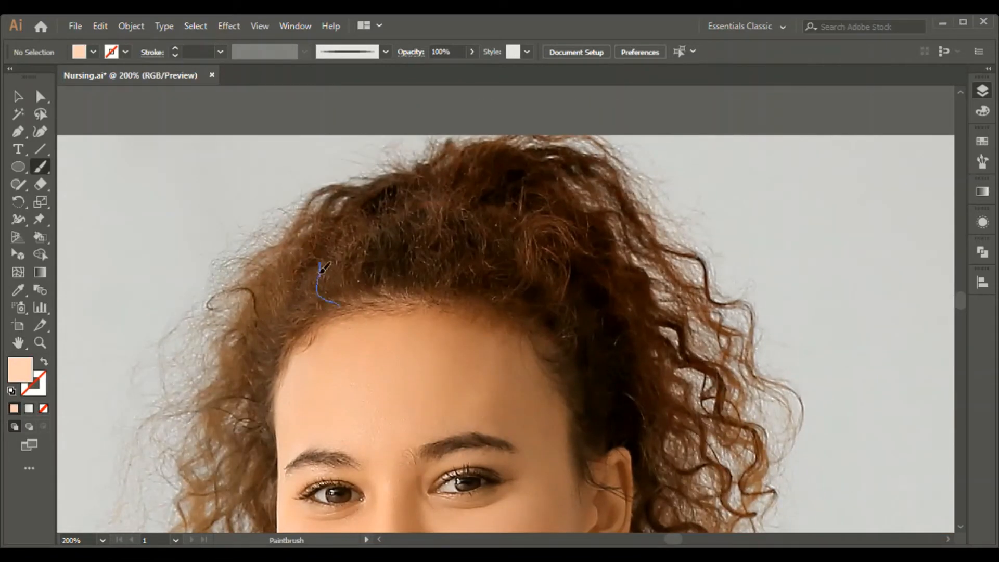
Swap fill and stroke and paint curly inner strands across the hair mass, rising from the hairline around the forehead
{"action": "left_click_drag", "start_coordinate": [323, 268], "coordinate": [281, 281]}
{"action": "key", "text": "shift+x"}
{"action": "left_click_drag", "start_coordinate": [352, 299], "coordinate": [325, 235]}
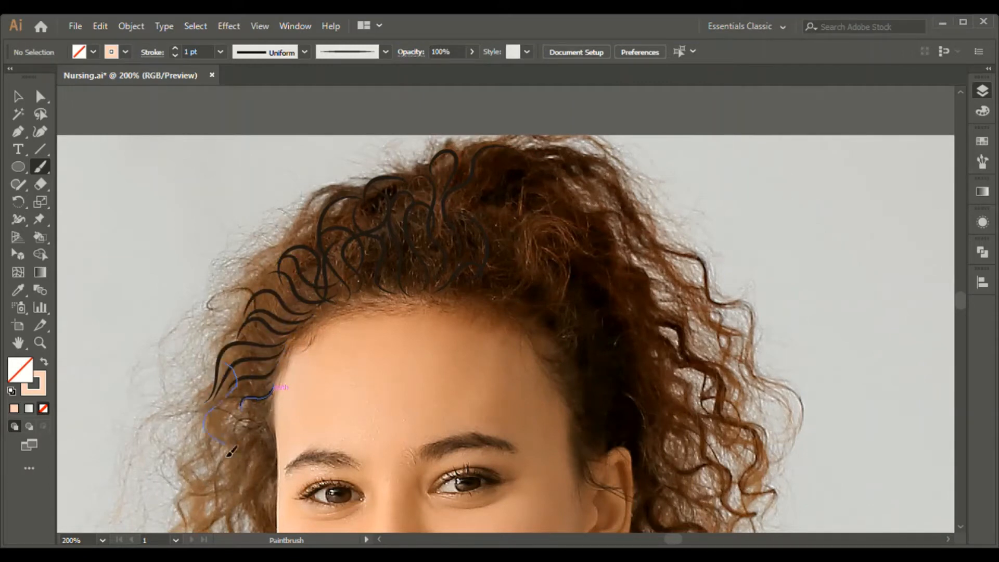
{"action": "left_click_drag", "start_coordinate": [518, 292], "coordinate": [539, 236]}
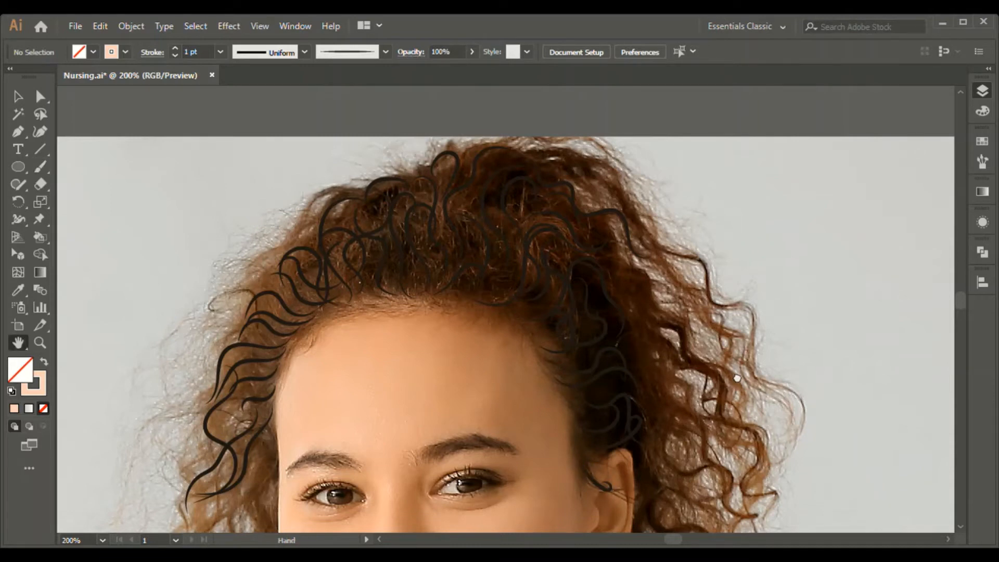
Paint wavy strands through the hair behind the ear, flowing out toward the outer edge
{"action": "left_click_drag", "start_coordinate": [737, 379], "coordinate": [578, 331]}
{"action": "left_click_drag", "start_coordinate": [409, 161], "coordinate": [484, 254]}
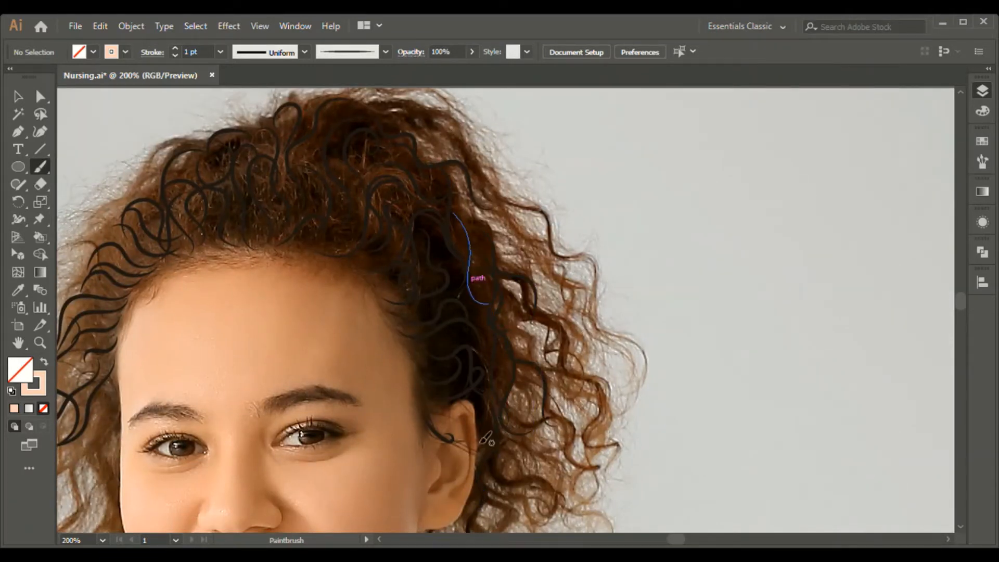
{"action": "left_click_drag", "start_coordinate": [508, 386], "coordinate": [546, 499]}
{"action": "left_click_drag", "start_coordinate": [575, 464], "coordinate": [575, 466]}
{"action": "left_click_drag", "start_coordinate": [501, 280], "coordinate": [590, 401]}
{"action": "left_click_drag", "start_coordinate": [492, 237], "coordinate": [580, 349]}
{"action": "left_click_drag", "start_coordinate": [502, 209], "coordinate": [606, 405]}
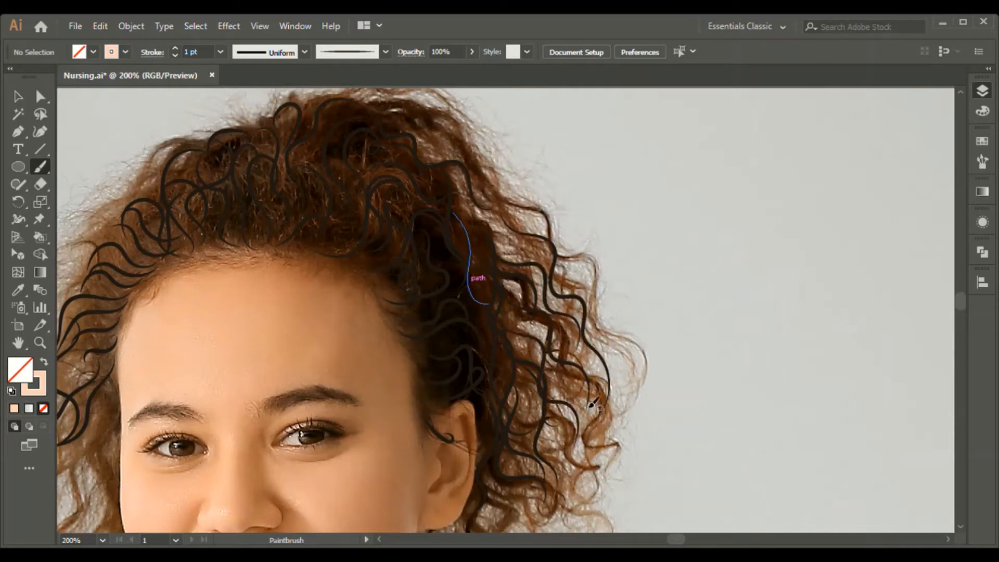
Paint long wavy outer locks from the crown down the ear side, undoing and redrawing the unsatisfactory strokes
{"action": "left_click_drag", "start_coordinate": [542, 302], "coordinate": [544, 308]}
{"action": "left_click_drag", "start_coordinate": [554, 250], "coordinate": [601, 335]}
{"action": "key", "text": "ctrl+z"}
{"action": "key", "text": "ctrl+z"}
{"action": "mouse_move", "coordinate": [426, 107]}
{"action": "left_mouse_down"}
{"action": "mouse_move", "coordinate": [521, 231]}
{"action": "mouse_move", "coordinate": [599, 383]}
{"action": "left_mouse_up"}
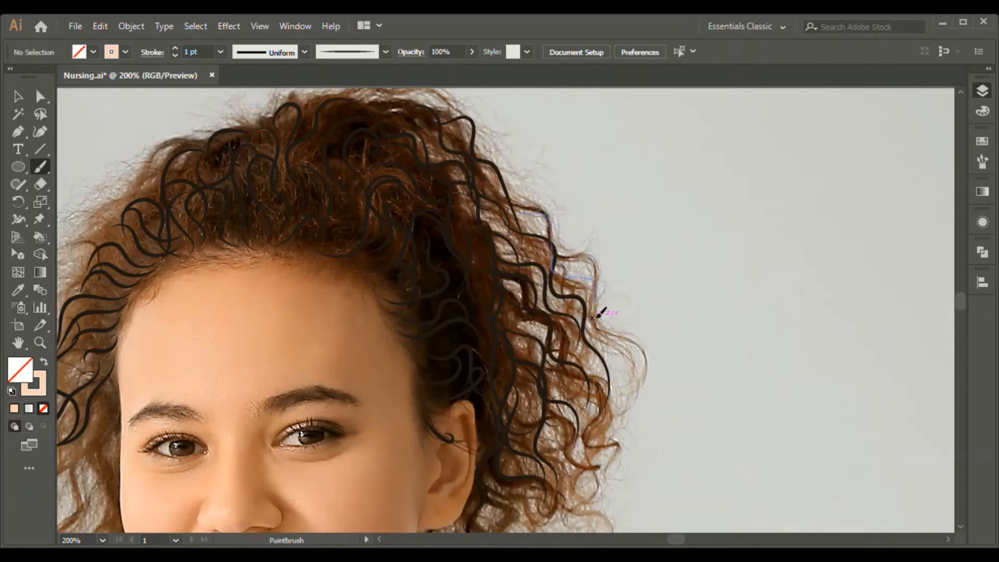
{"action": "left_click_drag", "start_coordinate": [596, 347], "coordinate": [565, 504]}
{"action": "key", "text": "ctrl+z"}
{"action": "left_click_drag", "start_coordinate": [591, 370], "coordinate": [533, 519]}
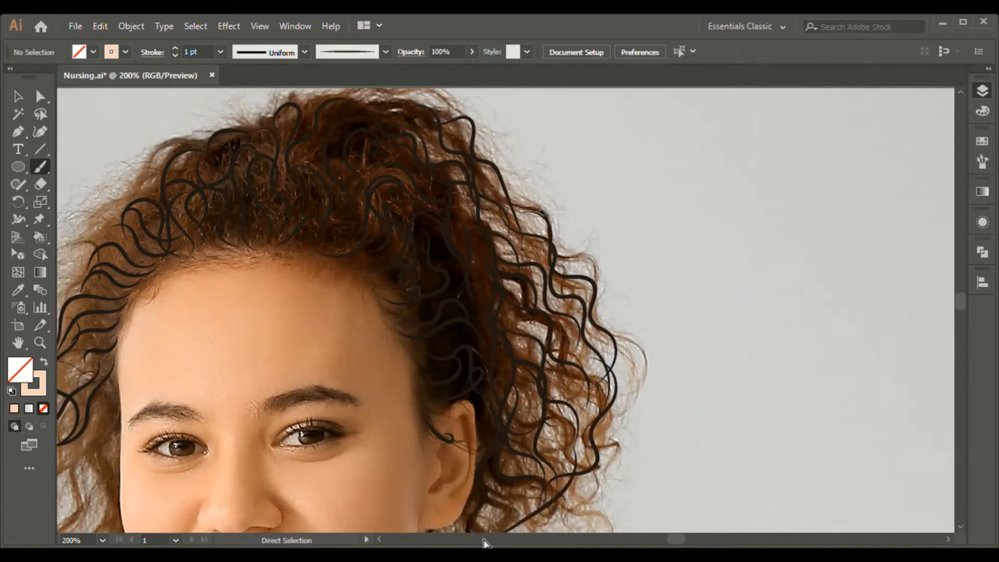
Paint the lower curls below and behind the ear
{"action": "left_click_drag", "start_coordinate": [585, 461], "coordinate": [505, 325]}
{"action": "left_click_drag", "start_coordinate": [435, 304], "coordinate": [391, 431]}
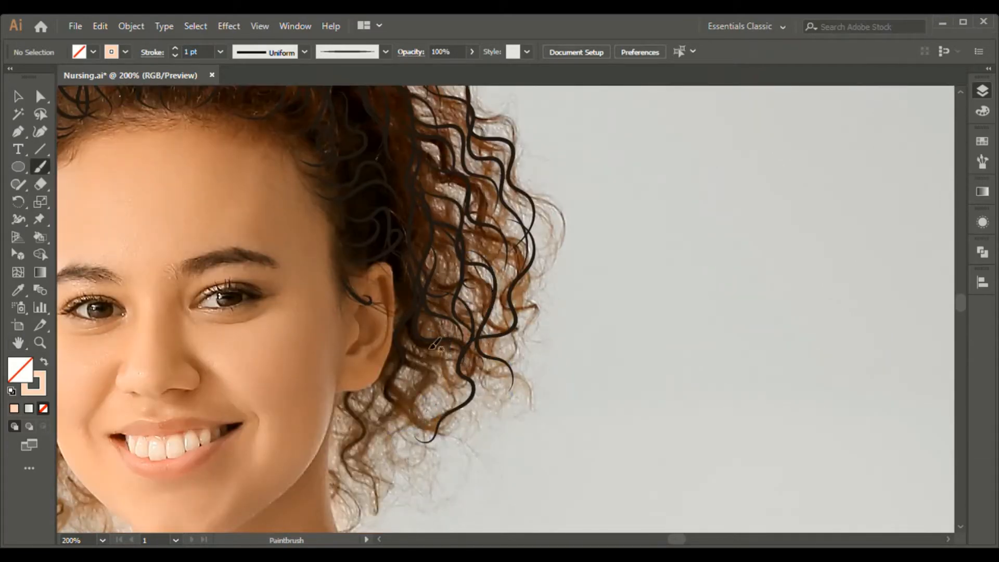
{"action": "mouse_move", "coordinate": [414, 173]}
{"action": "left_mouse_down"}
{"action": "mouse_move", "coordinate": [578, 327]}
{"action": "mouse_move", "coordinate": [495, 298]}
{"action": "left_mouse_up"}
Fill in additional curly strands above the forehead and at the temple opposite the ear
{"action": "left_click_drag", "start_coordinate": [334, 218], "coordinate": [349, 148]}
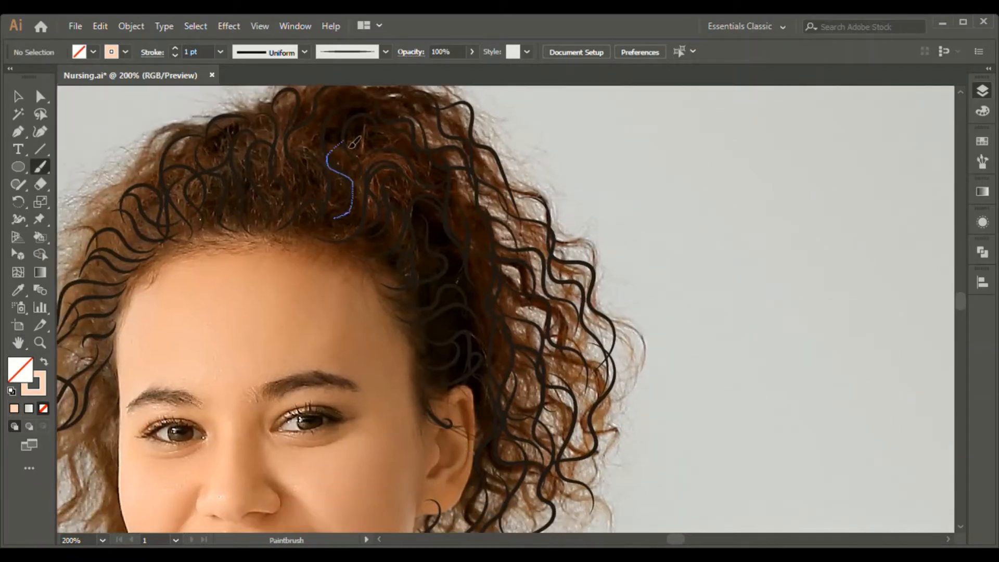
{"action": "left_click_drag", "start_coordinate": [173, 262], "coordinate": [411, 258]}
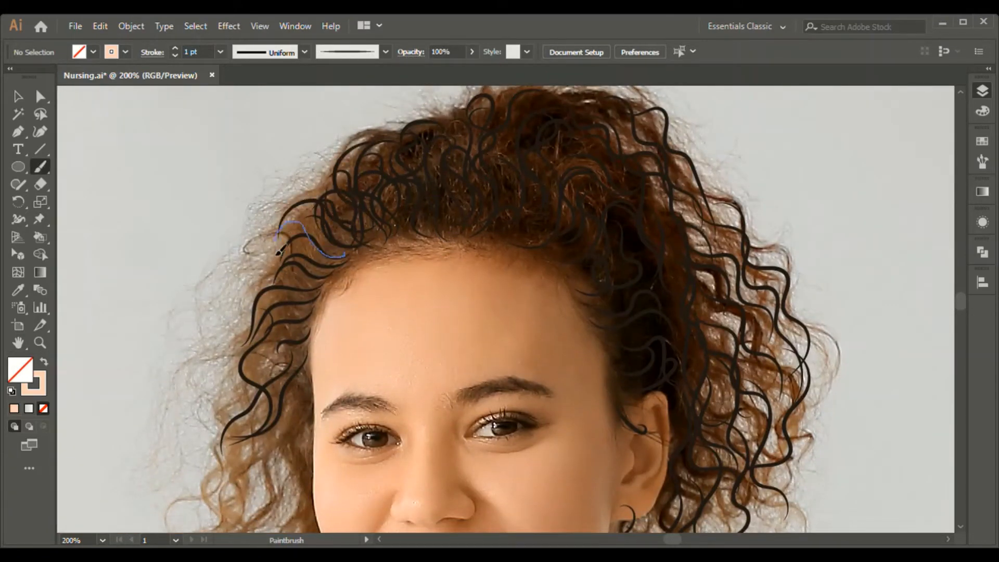
{"action": "left_click_drag", "start_coordinate": [311, 499], "coordinate": [311, 501]}
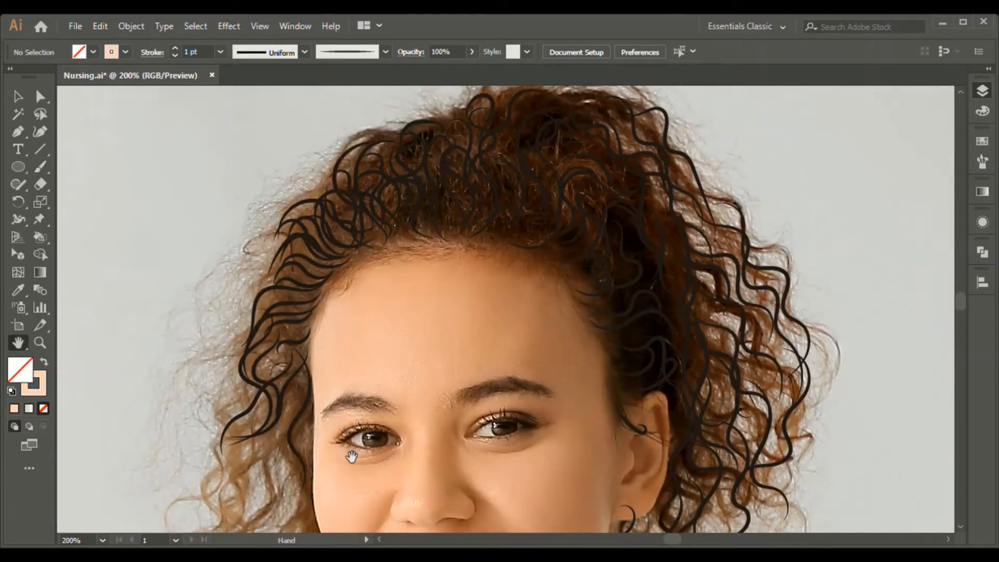
Paint long spiralling locks down the cheek side opposite the ear, undoing the strokes that miss the hair
{"action": "left_click_drag", "start_coordinate": [321, 439], "coordinate": [363, 274]}
{"action": "left_click_drag", "start_coordinate": [321, 230], "coordinate": [276, 378]}
{"action": "mouse_move", "coordinate": [315, 243]}
{"action": "left_mouse_down"}
{"action": "mouse_move", "coordinate": [295, 338]}
{"action": "mouse_move", "coordinate": [256, 362]}
{"action": "left_mouse_up"}
{"action": "left_click_drag", "start_coordinate": [282, 247], "coordinate": [275, 367]}
{"action": "left_click_drag", "start_coordinate": [274, 255], "coordinate": [228, 416]}
{"action": "left_click_drag", "start_coordinate": [271, 266], "coordinate": [241, 403]}
{"action": "mouse_move", "coordinate": [286, 216]}
{"action": "left_mouse_down"}
{"action": "mouse_move", "coordinate": [245, 324]}
{"action": "mouse_move", "coordinate": [249, 287]}
{"action": "left_mouse_up"}
{"action": "key", "text": "ctrl+z"}
{"action": "key", "text": "ctrl+z"}
{"action": "mouse_move", "coordinate": [295, 150]}
{"action": "left_mouse_down"}
{"action": "mouse_move", "coordinate": [257, 247]}
{"action": "mouse_move", "coordinate": [263, 271]}
{"action": "left_mouse_up"}
{"action": "key", "text": "ctrl+z"}
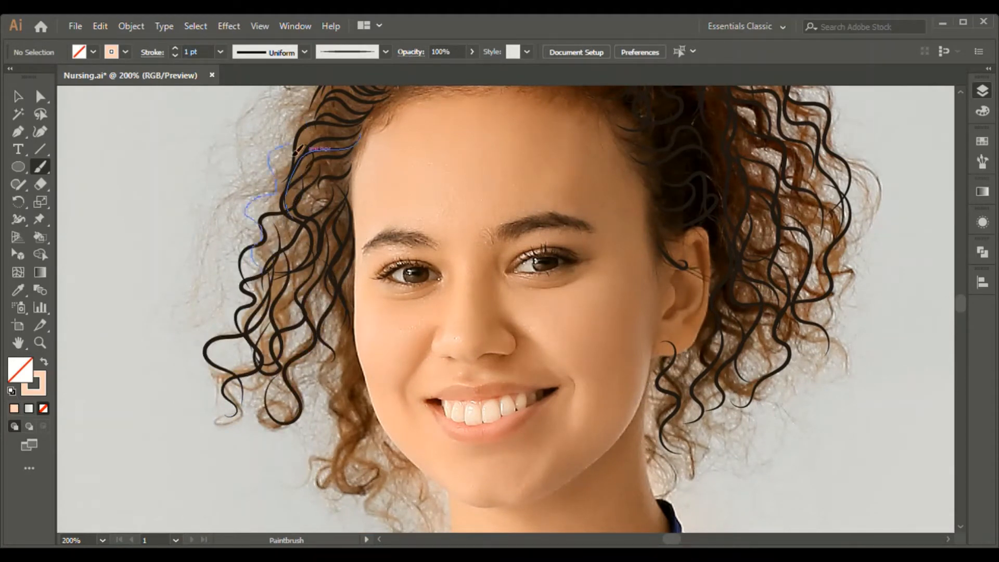
Paint the lowest curls beside the jaw opposite the ear, ending in small loops near the neck
{"action": "mouse_move", "coordinate": [316, 295]}
{"action": "left_mouse_down"}
{"action": "mouse_move", "coordinate": [364, 463]}
{"action": "mouse_move", "coordinate": [383, 484]}
{"action": "left_mouse_up"}
{"action": "left_click_drag", "start_coordinate": [312, 295], "coordinate": [351, 355]}
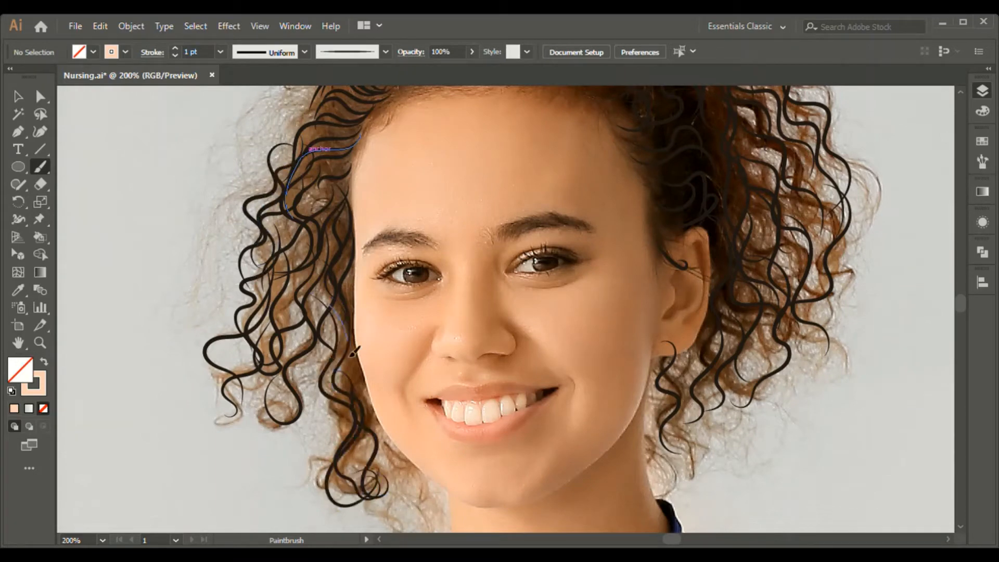
{"action": "left_click_drag", "start_coordinate": [379, 446], "coordinate": [414, 504]}
{"action": "key", "text": "space"}
{"action": "left_click_drag", "start_coordinate": [435, 483], "coordinate": [381, 364]}
{"action": "left_click_drag", "start_coordinate": [299, 332], "coordinate": [339, 431]}
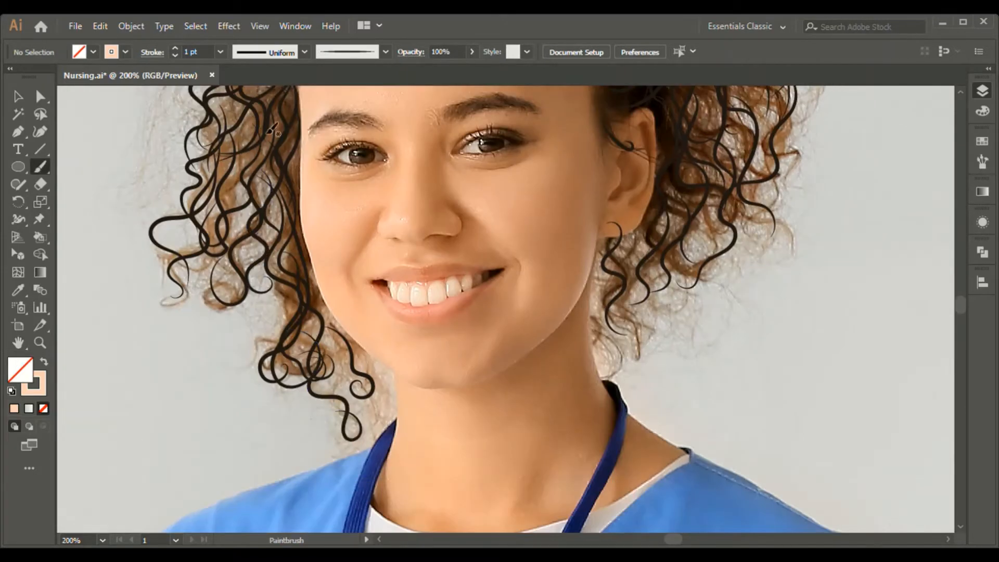
Paint extra curly strands directly behind and below the ear
{"action": "key", "text": "space"}
{"action": "left_click_drag", "start_coordinate": [258, 128], "coordinate": [339, 250]}
{"action": "left_click_drag", "start_coordinate": [448, 520], "coordinate": [418, 314]}
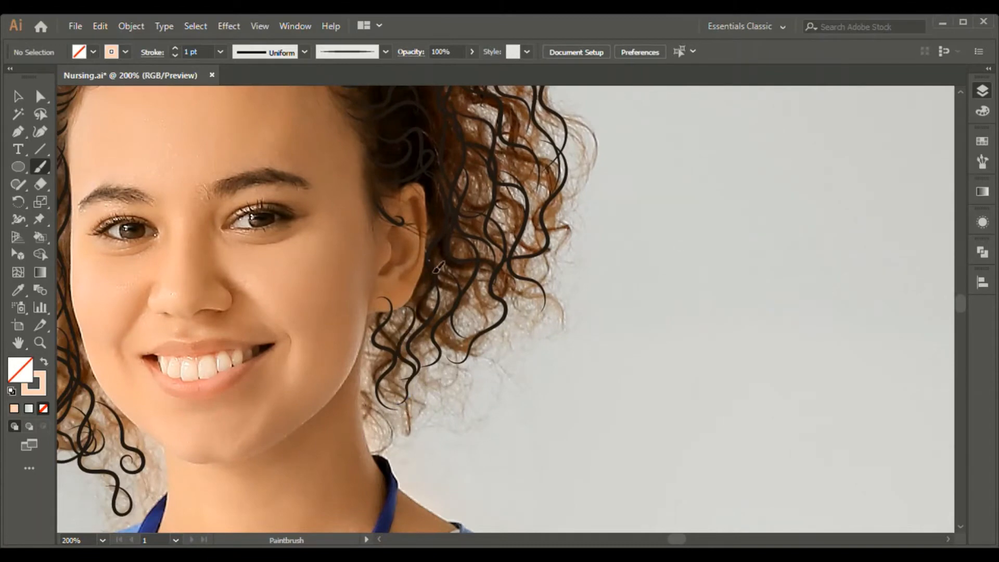
{"action": "left_click_drag", "start_coordinate": [434, 253], "coordinate": [466, 350]}
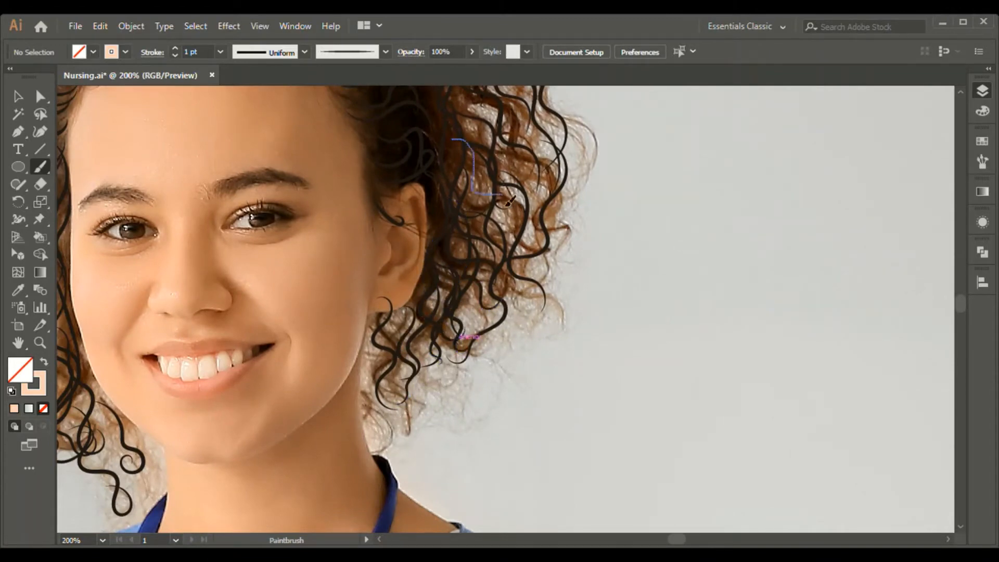
{"action": "left_click_drag", "start_coordinate": [506, 206], "coordinate": [512, 244]}
Paint additional wavy strands down the upper ear side, from the crown toward the ear
{"action": "key", "text": "space"}
{"action": "left_click_drag", "start_coordinate": [512, 249], "coordinate": [512, 413]}
{"action": "left_click_drag", "start_coordinate": [434, 236], "coordinate": [518, 429]}
{"action": "left_click_drag", "start_coordinate": [423, 184], "coordinate": [512, 284]}
{"action": "mouse_move", "coordinate": [401, 126]}
{"action": "left_mouse_down"}
{"action": "mouse_move", "coordinate": [476, 257]}
{"action": "mouse_move", "coordinate": [521, 299]}
{"action": "mouse_move", "coordinate": [590, 417]}
{"action": "left_mouse_up"}
Save the document and group all the painted inner hair strands
{"action": "key", "text": "space"}
{"action": "key", "text": "ctrl+minus"}
{"action": "key", "text": "ctrl+minus"}
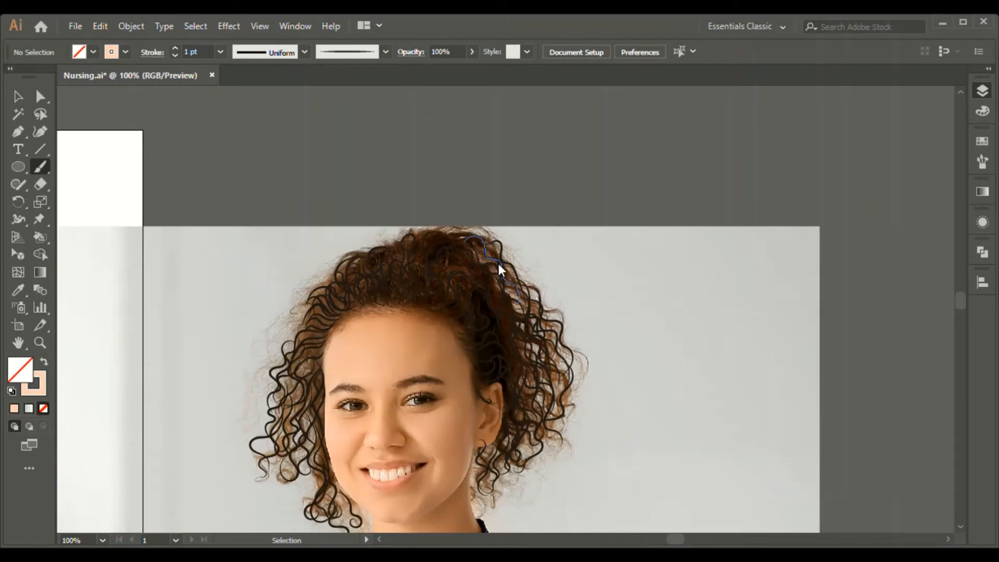
{"action": "key", "text": "ctrl+s"}
{"action": "key", "text": "v"}
{"action": "key", "text": "ctrl+minus"}
{"action": "left_click_drag", "start_coordinate": [219, 238], "coordinate": [554, 458]}
{"action": "key", "text": "ctrl+g"}
{"action": "key", "text": "ctrl+plus"}
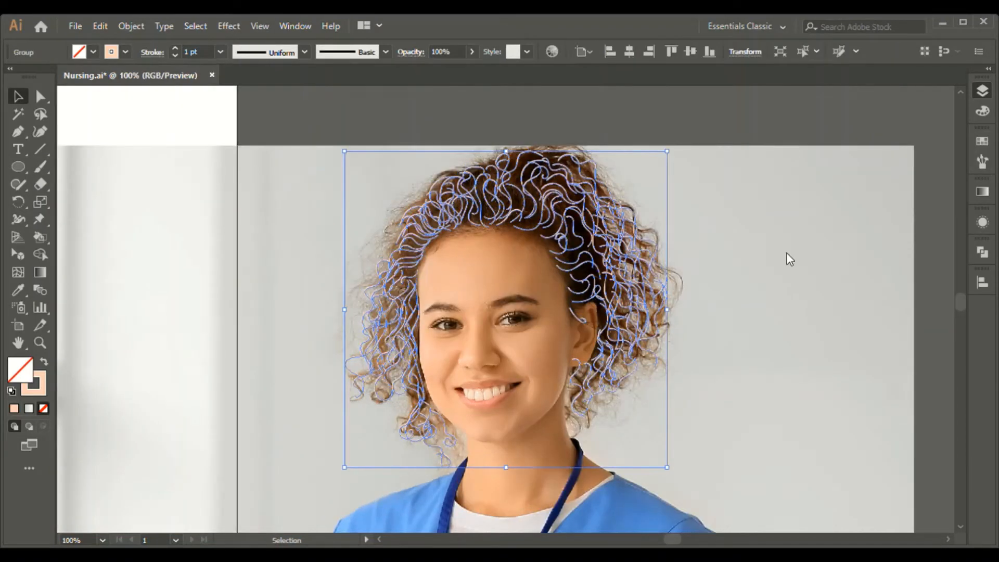
Give the grouped strands a brown stroke from the hair swatches, 3 pt wide with a tapered width profile
{"action": "key", "text": "i"}
{"action": "left_click", "coordinate": [158, 261]}
{"action": "key", "text": "v"}
{"action": "key", "text": "shift+x"}
{"action": "left_click", "coordinate": [175, 49]}
{"action": "left_click", "coordinate": [175, 49]}
{"action": "left_click", "coordinate": [304, 52]}
{"action": "left_click", "coordinate": [271, 88]}
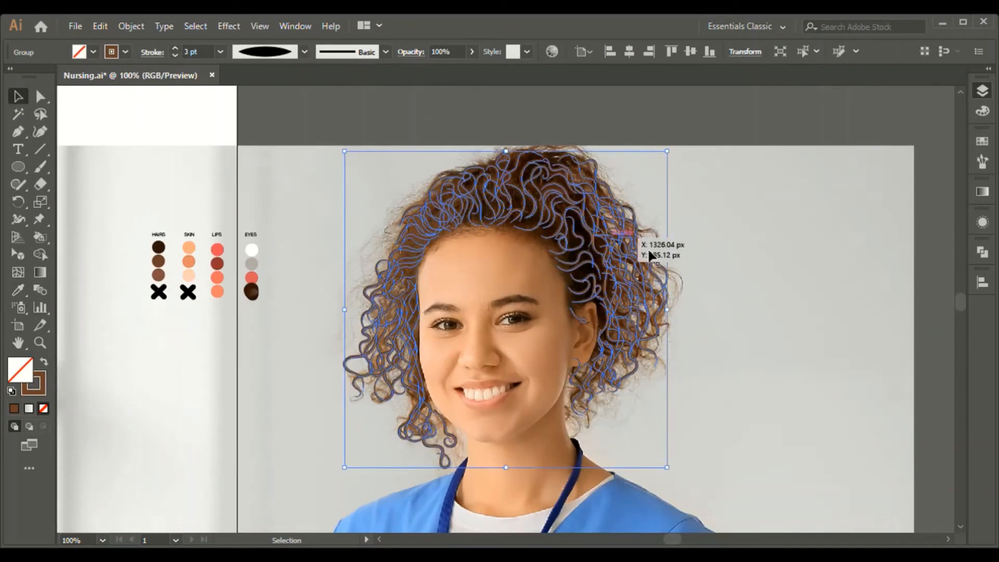
{"action": "key", "text": "ctrl+plus"}
{"action": "left_click", "coordinate": [791, 105]}
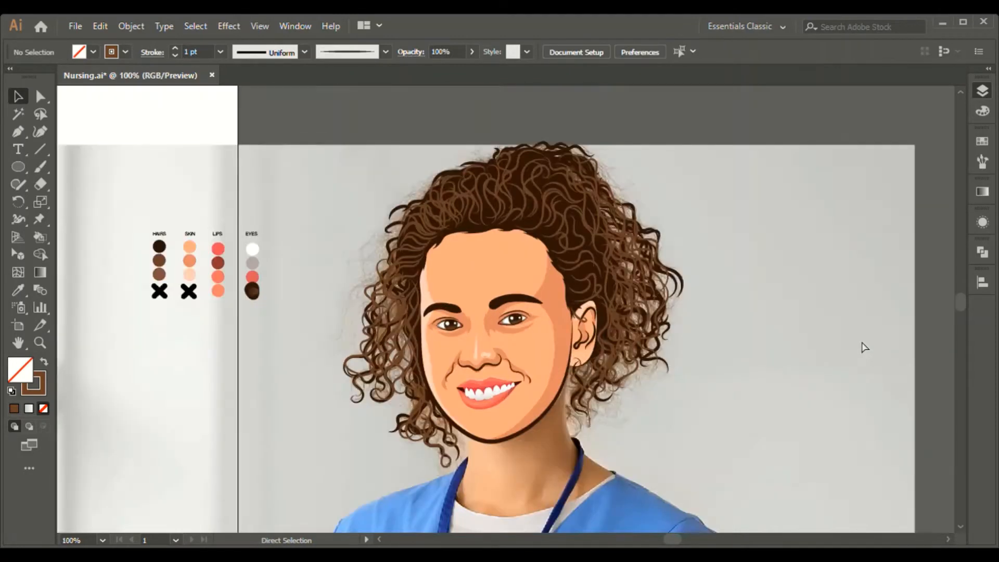
Paint bold looping black locks along the outer edge of the hair opposite the ear, at cheek height
{"action": "key", "text": "ctrl+plus"}
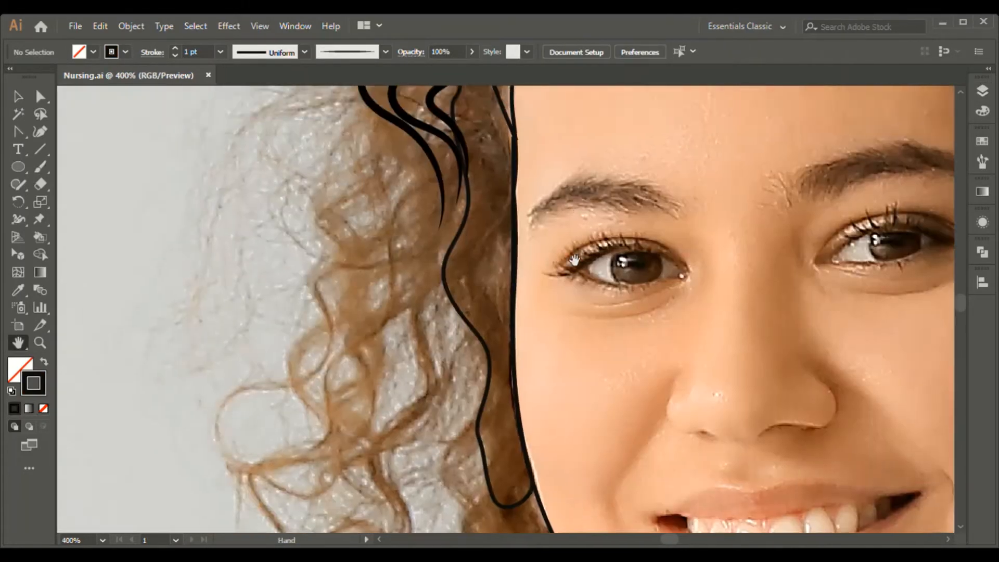
{"action": "key", "text": "b"}
{"action": "left_click_drag", "start_coordinate": [406, 350], "coordinate": [339, 431]}
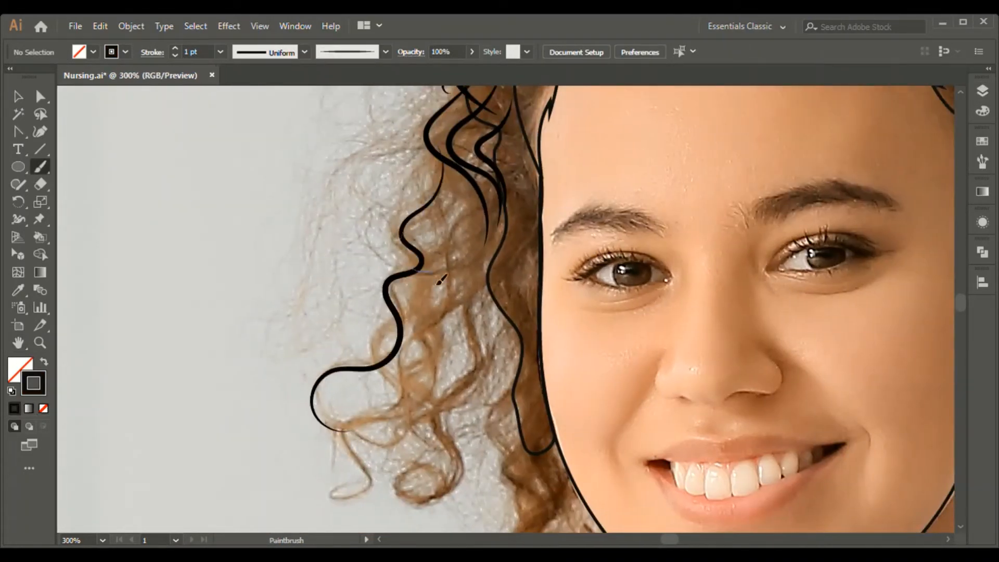
{"action": "left_click_drag", "start_coordinate": [338, 506], "coordinate": [342, 486]}
{"action": "mouse_move", "coordinate": [322, 396]}
{"action": "left_mouse_down"}
{"action": "mouse_move", "coordinate": [401, 377]}
{"action": "mouse_move", "coordinate": [495, 192]}
{"action": "mouse_move", "coordinate": [440, 222]}
{"action": "left_mouse_up"}
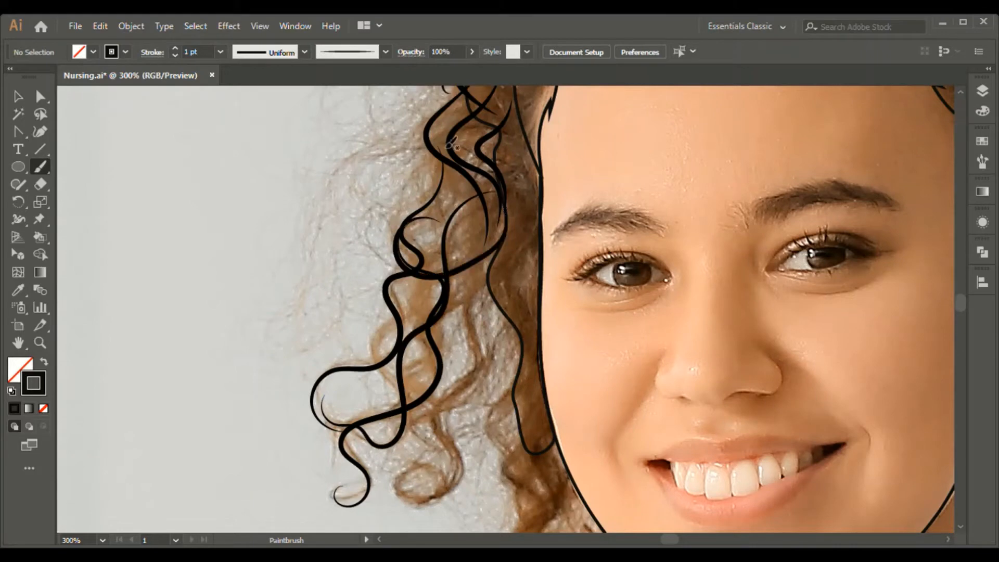
Paint the inner curls beside the cheek opposite the ear, undoing the strokes that do not fit
{"action": "left_click_drag", "start_coordinate": [398, 400], "coordinate": [384, 444]}
{"action": "mouse_move", "coordinate": [490, 280]}
{"action": "left_mouse_down"}
{"action": "mouse_move", "coordinate": [483, 364]}
{"action": "mouse_move", "coordinate": [422, 477]}
{"action": "mouse_move", "coordinate": [439, 507]}
{"action": "mouse_move", "coordinate": [423, 478]}
{"action": "mouse_move", "coordinate": [430, 480]}
{"action": "left_mouse_up"}
{"action": "key", "text": "ctrl+z"}
{"action": "scroll", "coordinate": [566, 274], "scroll_direction": "down", "scroll_amount": 5}
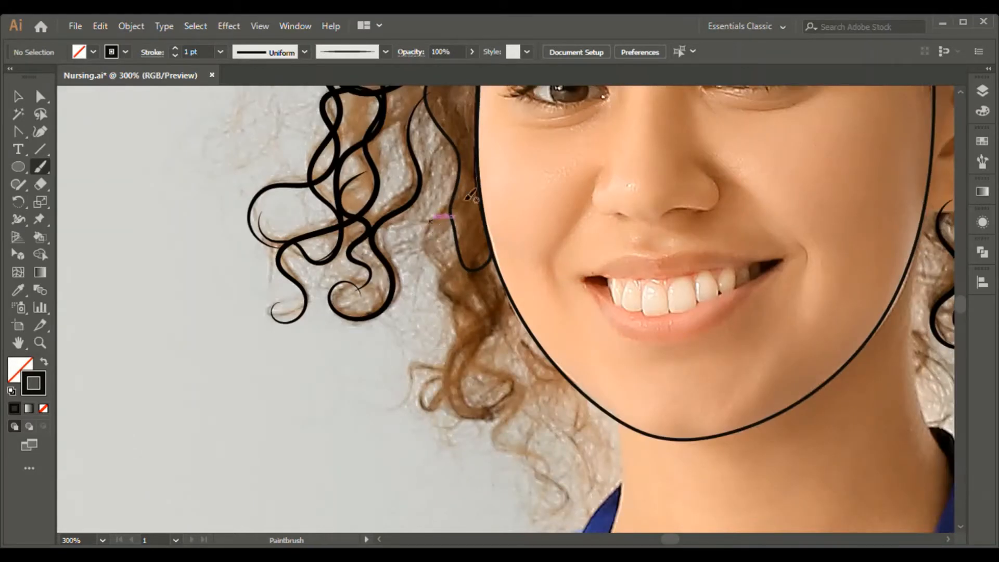
{"action": "key", "text": "ctrl+z"}
Paint hooked curls next to the jawline opposite the ear, running down from the end of the hair outline
{"action": "left_click_drag", "start_coordinate": [465, 184], "coordinate": [451, 318]}
{"action": "left_click_drag", "start_coordinate": [466, 243], "coordinate": [482, 368]}
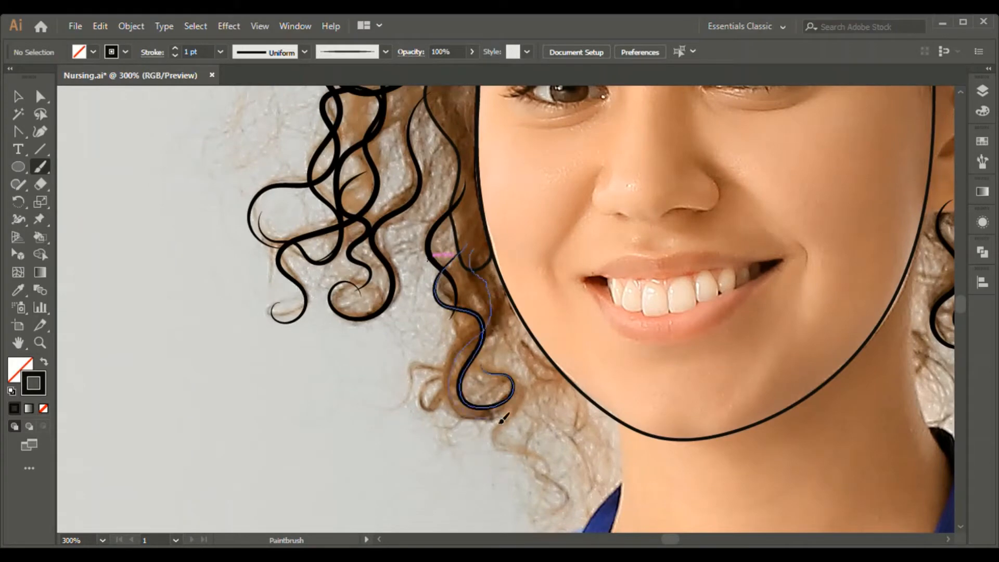
{"action": "left_click_drag", "start_coordinate": [500, 421], "coordinate": [504, 410]}
{"action": "mouse_move", "coordinate": [476, 250]}
{"action": "left_mouse_down"}
{"action": "mouse_move", "coordinate": [472, 424]}
{"action": "mouse_move", "coordinate": [501, 414]}
{"action": "left_mouse_up"}
{"action": "left_click_drag", "start_coordinate": [466, 367], "coordinate": [384, 411]}
{"action": "left_click_drag", "start_coordinate": [460, 372], "coordinate": [417, 406]}
Paint the lowest wavy strands under the jaw opposite the ear and another strand on the ear side
{"action": "left_click_drag", "start_coordinate": [546, 490], "coordinate": [562, 509]}
{"action": "mouse_move", "coordinate": [487, 292]}
{"action": "left_mouse_down"}
{"action": "mouse_move", "coordinate": [563, 387]}
{"action": "mouse_move", "coordinate": [578, 433]}
{"action": "left_mouse_up"}
{"action": "left_click_drag", "start_coordinate": [508, 349], "coordinate": [592, 496]}
{"action": "key", "text": "space"}
{"action": "left_click_drag", "start_coordinate": [951, 250], "coordinate": [557, 301]}
{"action": "left_click_drag", "start_coordinate": [613, 265], "coordinate": [658, 347]}
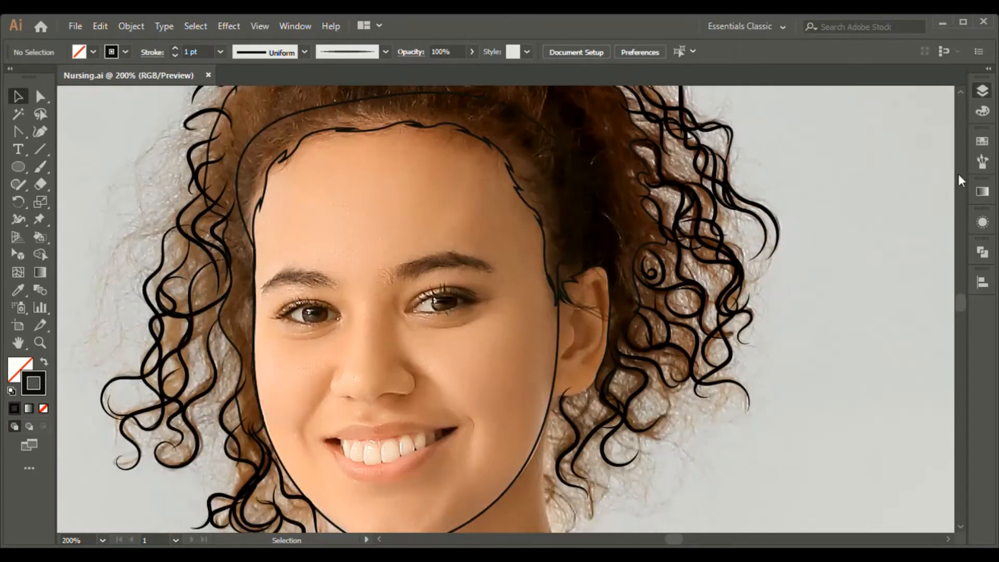
Hide the face and hairline outlines and select all the black outer curls as a group
{"action": "left_click", "coordinate": [808, 152]}
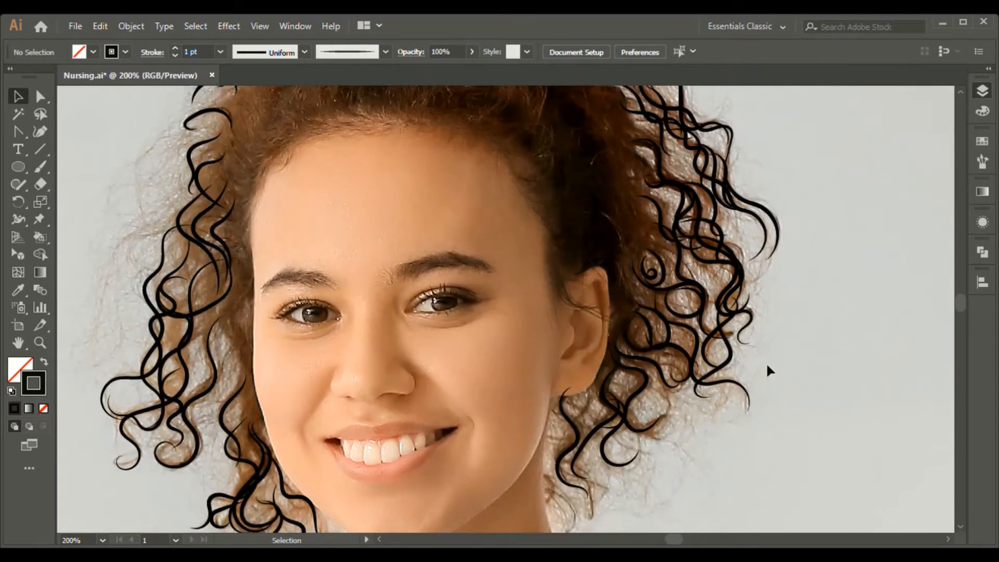
{"action": "key", "text": "ctrl+minus"}
{"action": "key", "text": "ctrl+minus"}
{"action": "left_click_drag", "start_coordinate": [279, 104], "coordinate": [661, 445]}
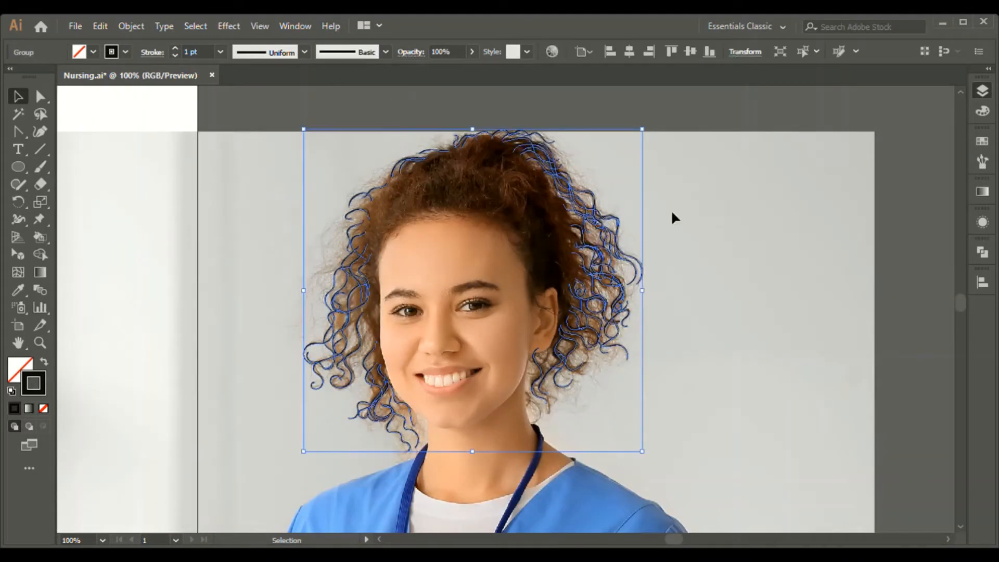
Set the outer curls' stroke to 6 pt with a width profile that tapers towards one end
{"action": "left_click", "coordinate": [176, 48]}
{"action": "left_click", "coordinate": [175, 48]}
{"action": "left_click", "coordinate": [175, 49]}
{"action": "left_click", "coordinate": [594, 398]}
{"action": "left_click", "coordinate": [561, 359]}
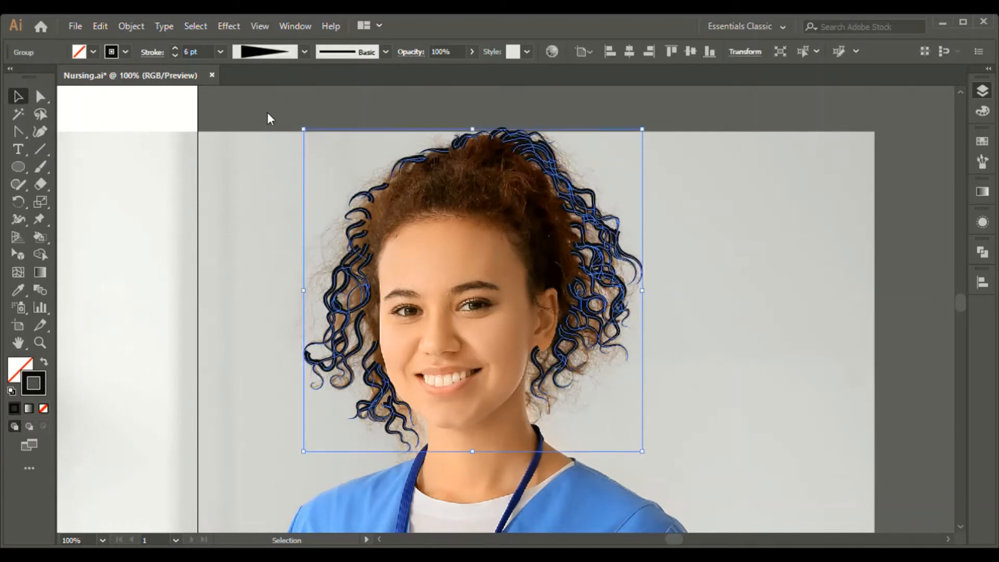
Switch the outer curls to a width profile tapered at both ends and reduce their stroke weight slightly
{"action": "left_click", "coordinate": [305, 52]}
{"action": "left_click", "coordinate": [268, 83]}
{"action": "left_click", "coordinate": [649, 395]}
{"action": "left_click", "coordinate": [619, 335]}
{"action": "left_click", "coordinate": [175, 54]}
{"action": "left_click", "coordinate": [709, 399]}
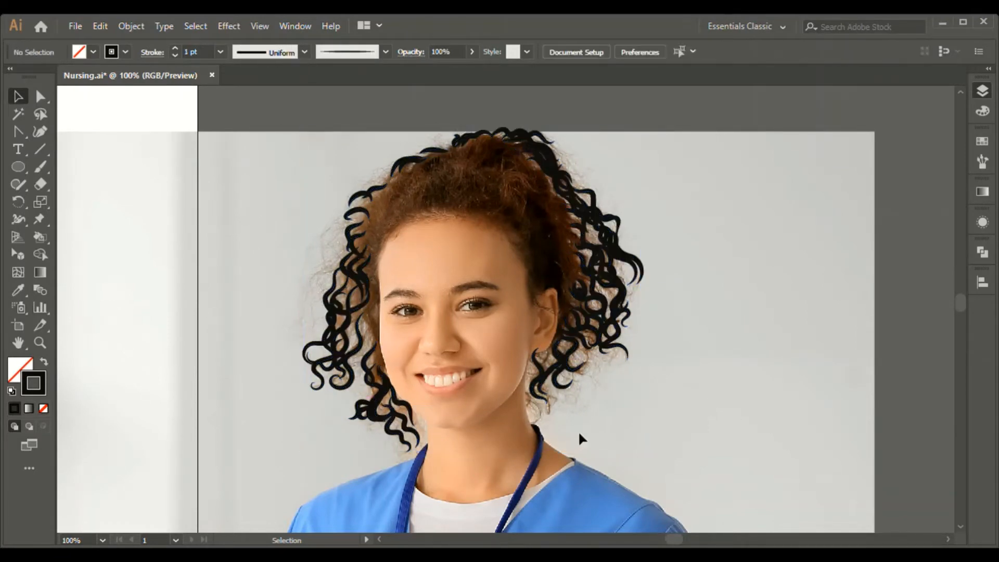
Turn the main hair outline into a solid black shape without a stroke and hide the photo
{"action": "left_click", "coordinate": [808, 153]}
{"action": "left_click", "coordinate": [381, 281]}
{"action": "left_click", "coordinate": [44, 361]}
{"action": "left_click", "coordinate": [882, 255]}
{"action": "left_click", "coordinate": [809, 169]}
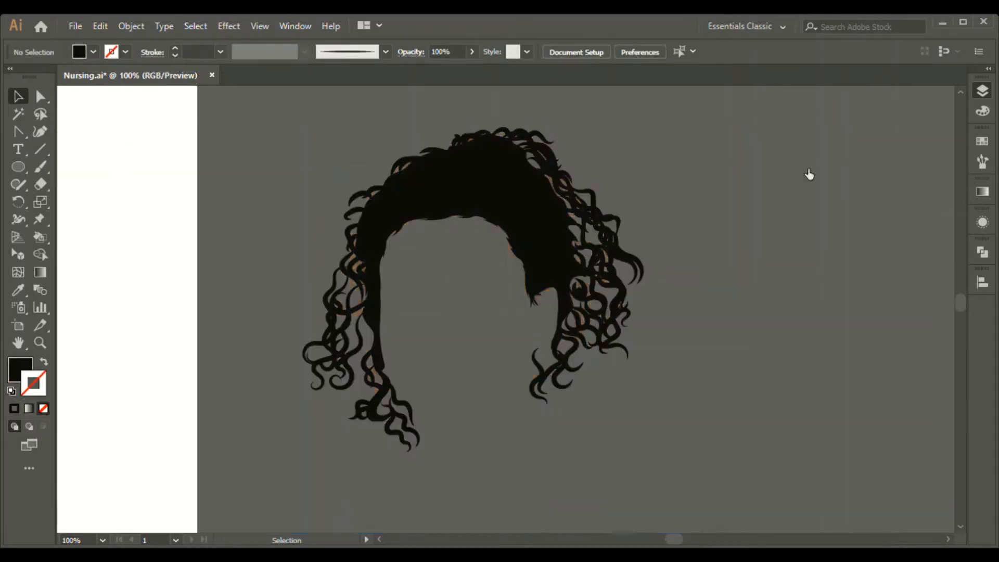
Show the photo again and reduce the outer curls' stroke weight to 3 pt
{"action": "left_click", "coordinate": [808, 169]}
{"action": "left_click", "coordinate": [618, 224]}
{"action": "left_click", "coordinate": [175, 55]}
{"action": "left_click", "coordinate": [669, 325]}
{"action": "left_click", "coordinate": [624, 312]}
{"action": "left_click", "coordinate": [175, 55]}
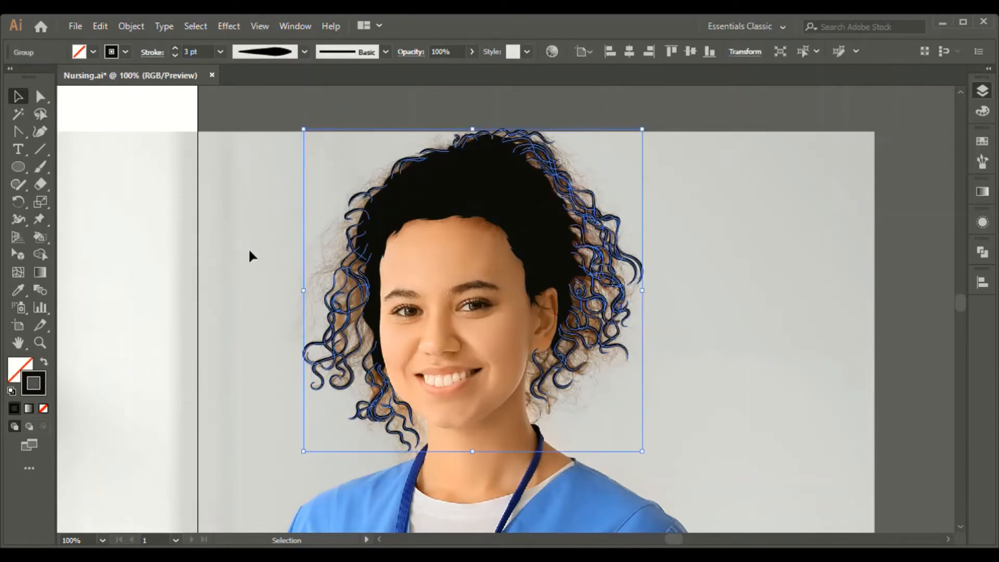
{"action": "left_click", "coordinate": [249, 256]}
Try a thinner stroke on the outer curls and raise it again by one increment
{"action": "left_click", "coordinate": [608, 350]}
{"action": "left_click", "coordinate": [176, 54]}
{"action": "left_click", "coordinate": [242, 167]}
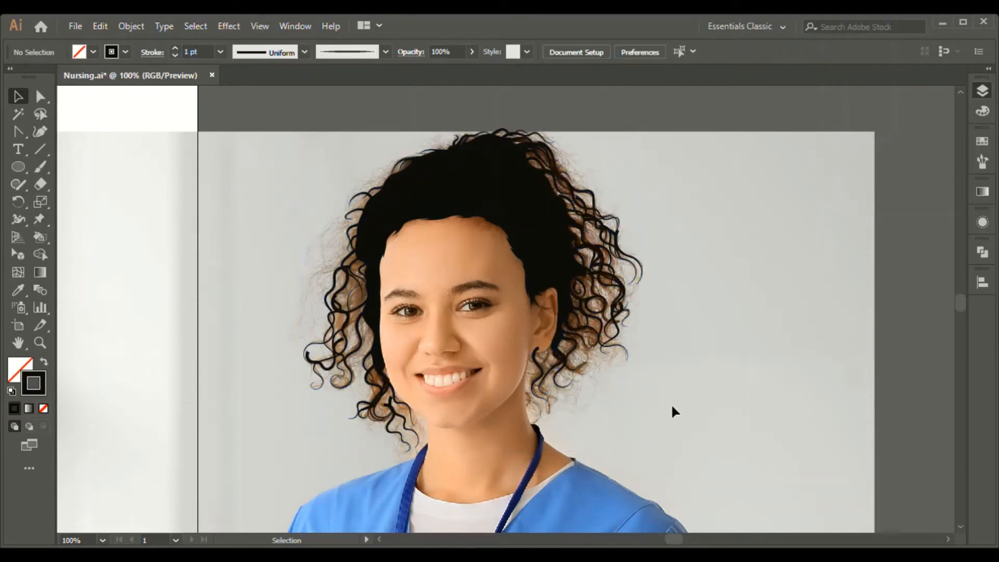
{"action": "left_click", "coordinate": [584, 282]}
{"action": "left_click", "coordinate": [176, 48]}
{"action": "left_click", "coordinate": [683, 346]}
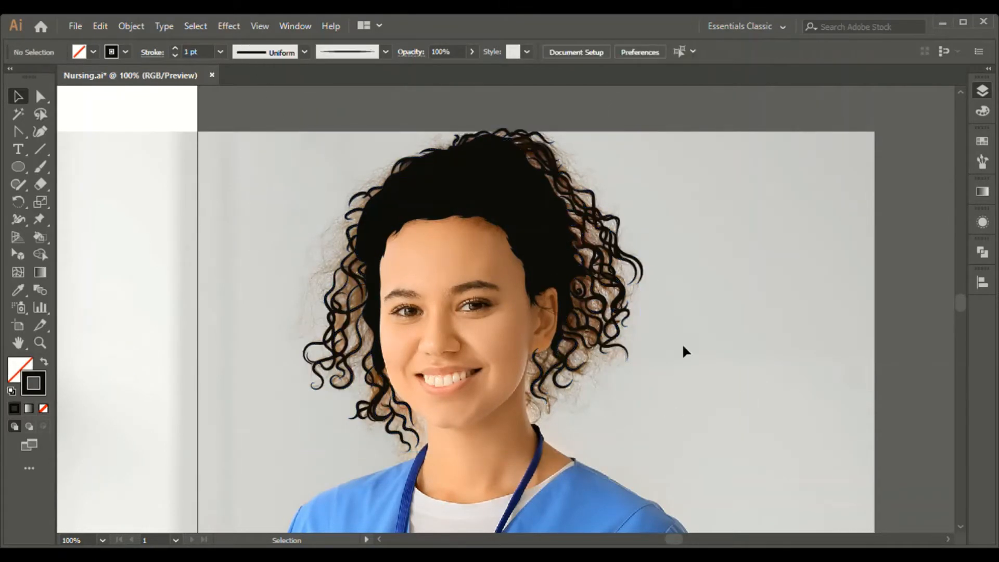
Hide the photo and try other width profiles on the outer curls
{"action": "left_click", "coordinate": [807, 176]}
{"action": "left_click", "coordinate": [604, 299]}
{"action": "left_click", "coordinate": [273, 52]}
{"action": "left_click", "coordinate": [266, 127]}
{"action": "left_click", "coordinate": [672, 312]}
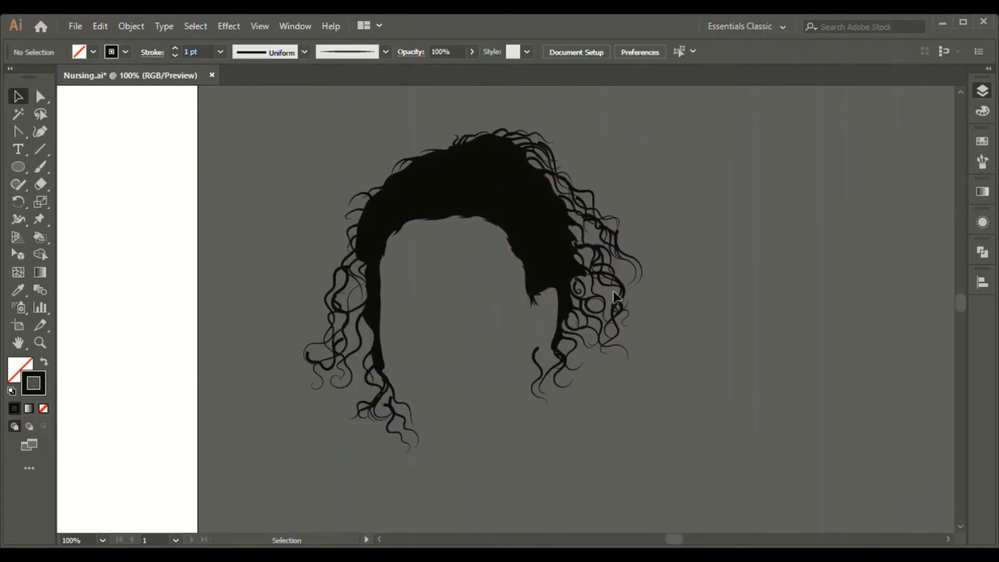
{"action": "left_click", "coordinate": [614, 297]}
{"action": "left_click", "coordinate": [273, 52]}
{"action": "left_click", "coordinate": [268, 92]}
{"action": "left_click", "coordinate": [273, 195]}
Apply a width profile tapered at both ends to the outer curls and show the photo again
{"action": "left_click", "coordinate": [341, 273]}
{"action": "left_click", "coordinate": [273, 52]}
{"action": "left_click", "coordinate": [269, 109]}
{"action": "left_click", "coordinate": [761, 350]}
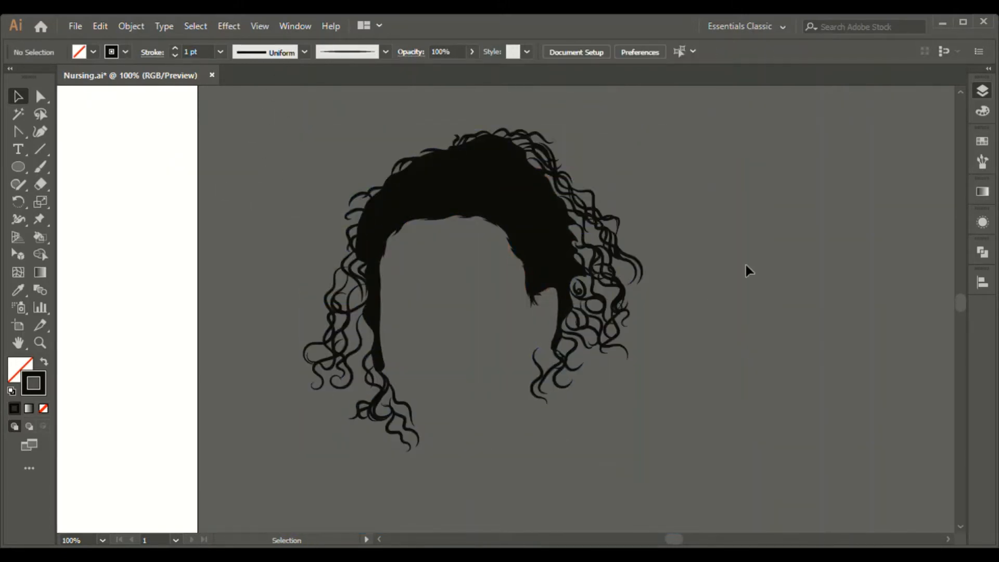
{"action": "key", "text": "ctrl+a"}
{"action": "left_click", "coordinate": [807, 173]}
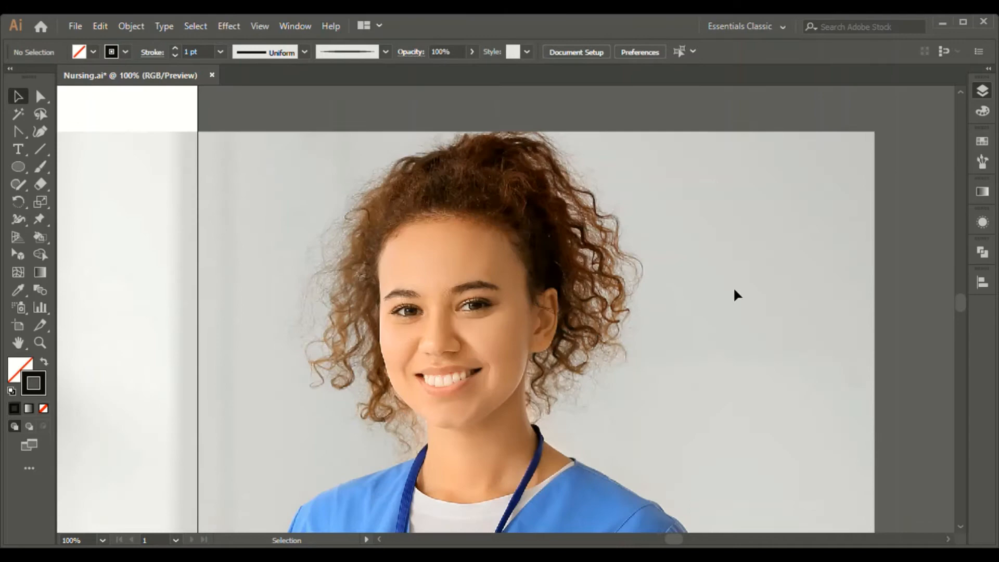
Draw a closed Pen shape over the gaps between the hair and the curls on the side opposite the ear
{"action": "key", "text": "ctrl+plus"}
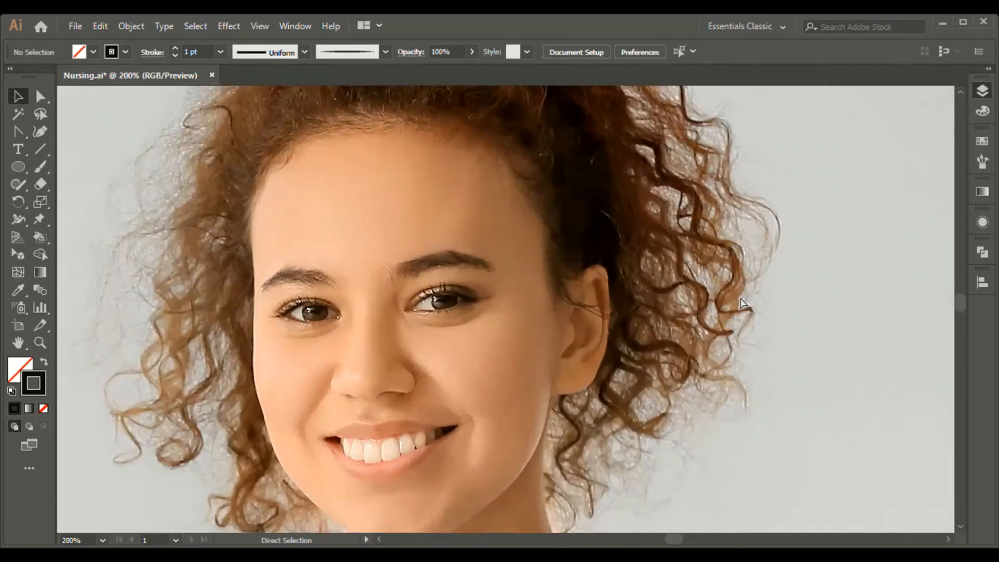
{"action": "key", "text": "ctrl+minus"}
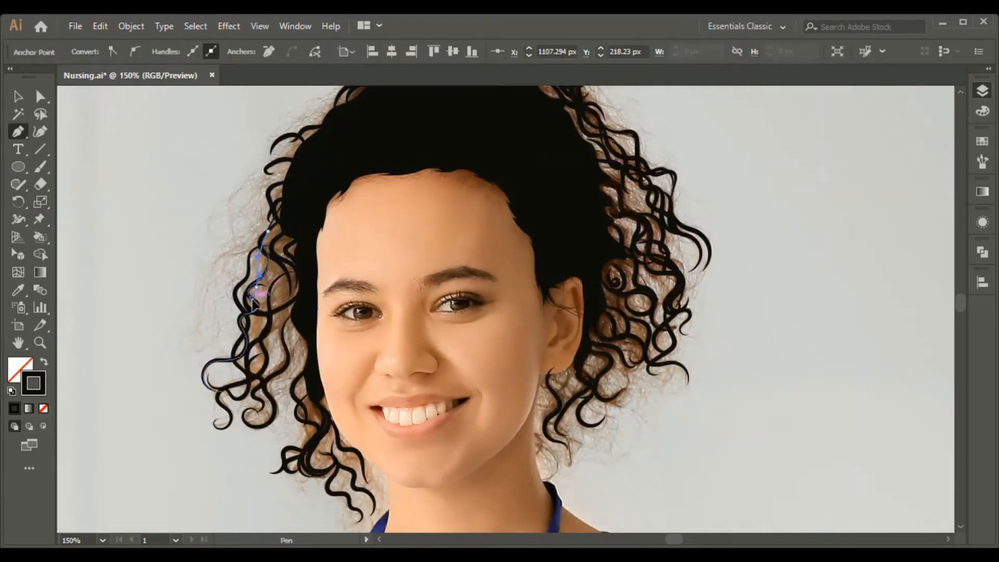
{"action": "left_click_drag", "start_coordinate": [251, 299], "coordinate": [251, 306]}
{"action": "left_click_drag", "start_coordinate": [256, 349], "coordinate": [289, 340]}
{"action": "left_click_drag", "start_coordinate": [302, 406], "coordinate": [298, 424]}
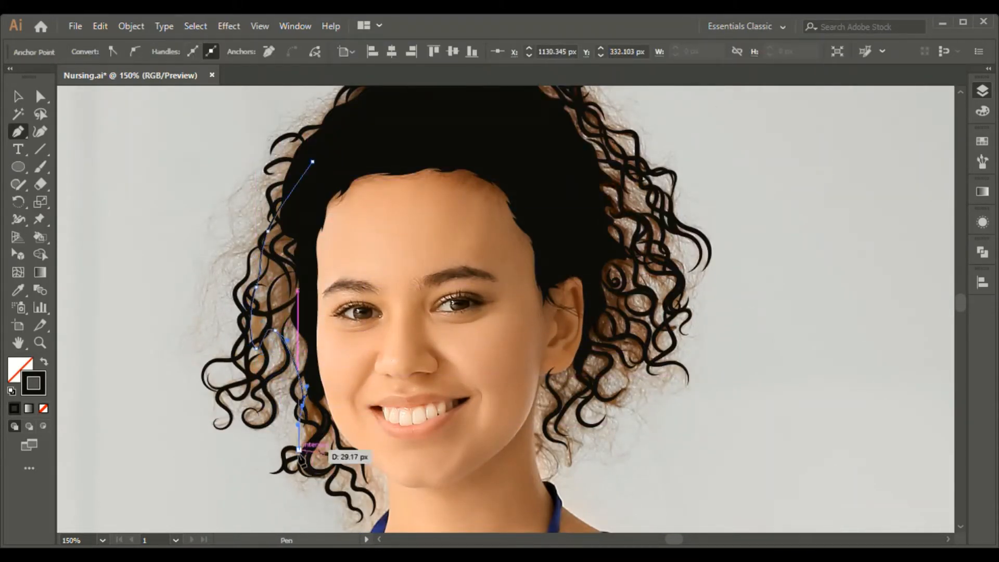
{"action": "left_click_drag", "start_coordinate": [320, 477], "coordinate": [336, 471]}
{"action": "left_click_drag", "start_coordinate": [333, 348], "coordinate": [325, 288]}
{"action": "left_click", "coordinate": [312, 161]}
{"action": "key", "text": "space"}
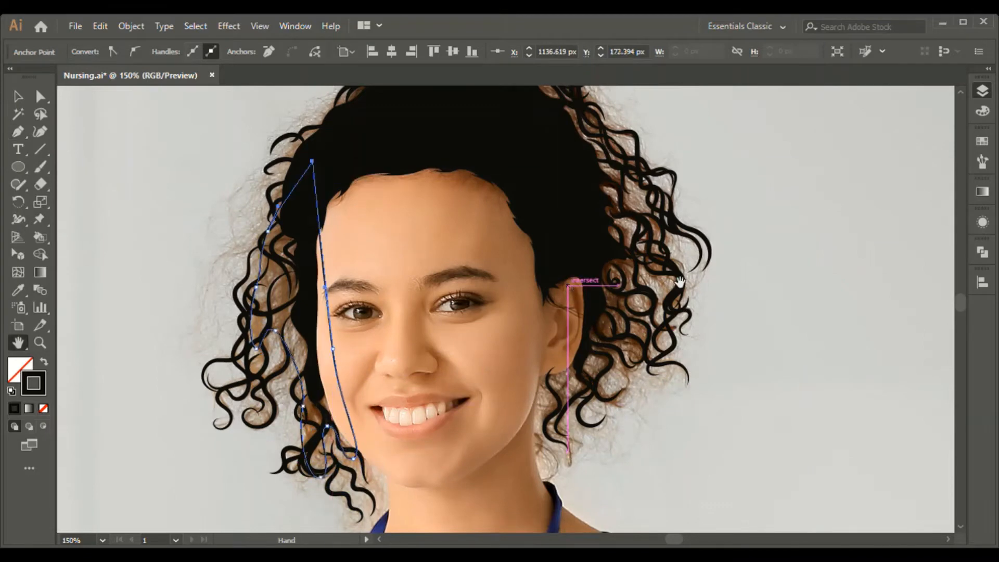
Paint a closed outline over the gaps among the curls on the ear side, returning through the black hair
{"action": "left_click_drag", "start_coordinate": [700, 279], "coordinate": [551, 287]}
{"action": "key", "text": "b"}
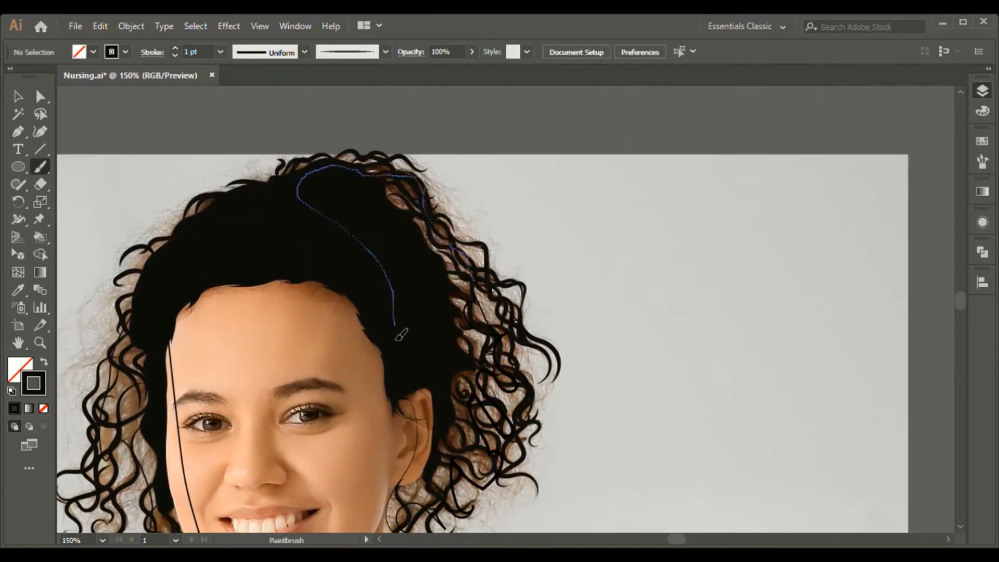
{"action": "left_click_drag", "start_coordinate": [396, 341], "coordinate": [402, 390]}
Fill both gap-covering shapes with black, without a stroke, and hide the photo
{"action": "key", "text": "v"}
{"action": "left_click", "coordinate": [414, 416]}
{"action": "left_click", "coordinate": [183, 453], "text": "shift"}
{"action": "key", "text": "shift+x"}
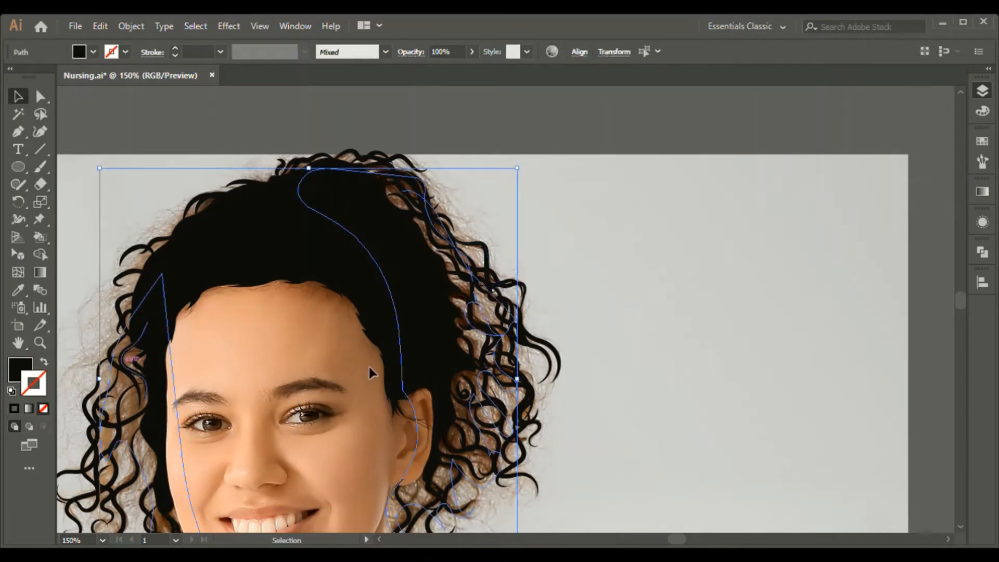
{"action": "left_click", "coordinate": [810, 145]}
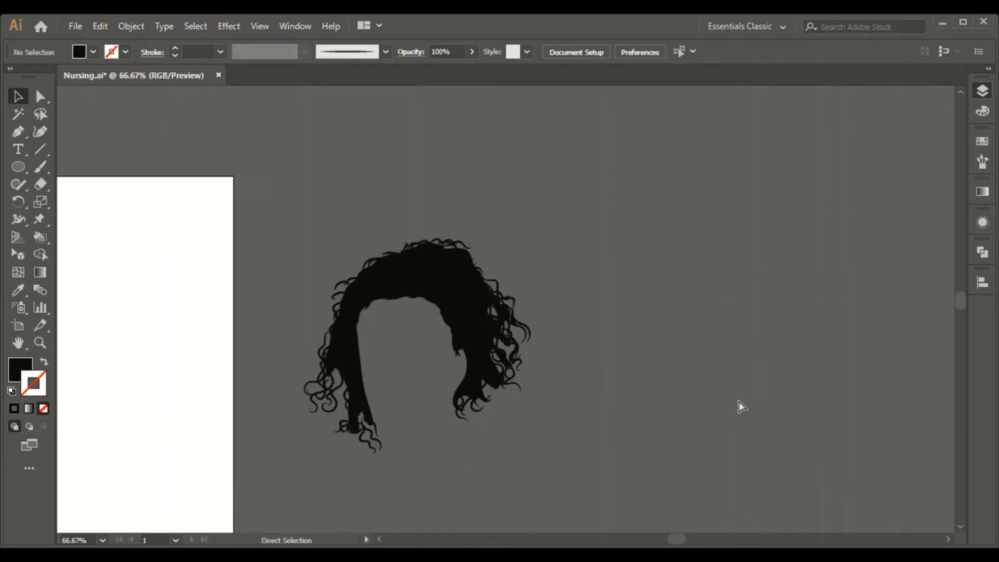
Try to outline both eyebrows with the Paintbrush and fill them with black
{"action": "scroll", "coordinate": [475, 417], "scroll_direction": "up", "scroll_amount": 2}
{"action": "scroll", "coordinate": [701, 425], "scroll_direction": "down", "scroll_amount": 1}
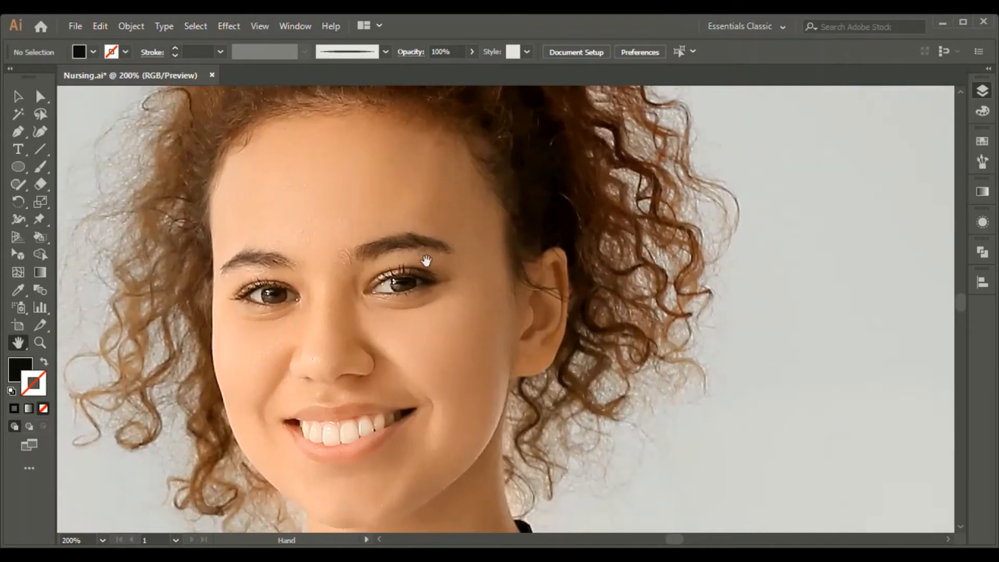
{"action": "key", "text": "b"}
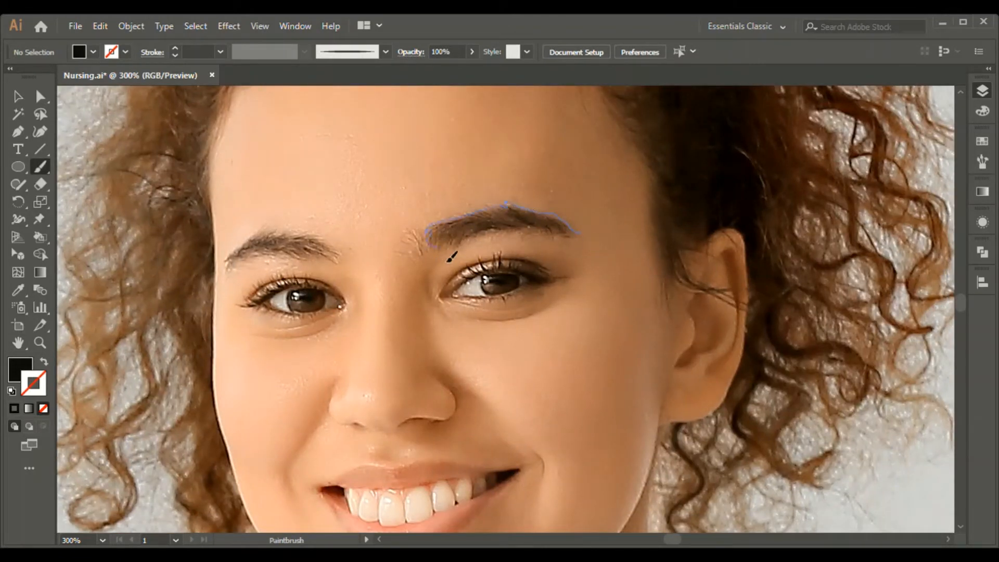
{"action": "left_click_drag", "start_coordinate": [519, 237], "coordinate": [578, 234]}
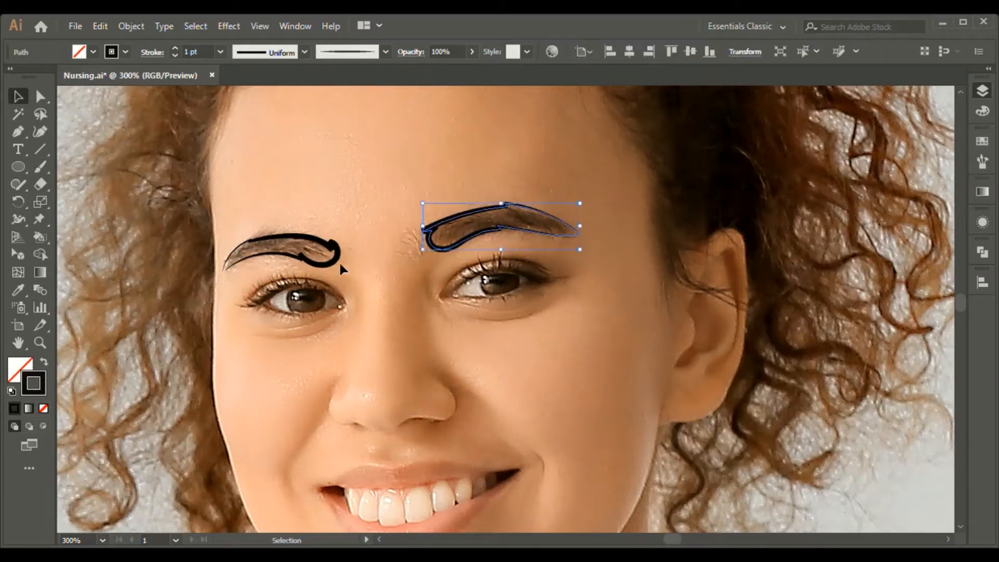
{"action": "key", "text": "shift+x"}
{"action": "key", "text": "ctrl+shift+a"}
{"action": "key", "text": "ctrl+equal"}
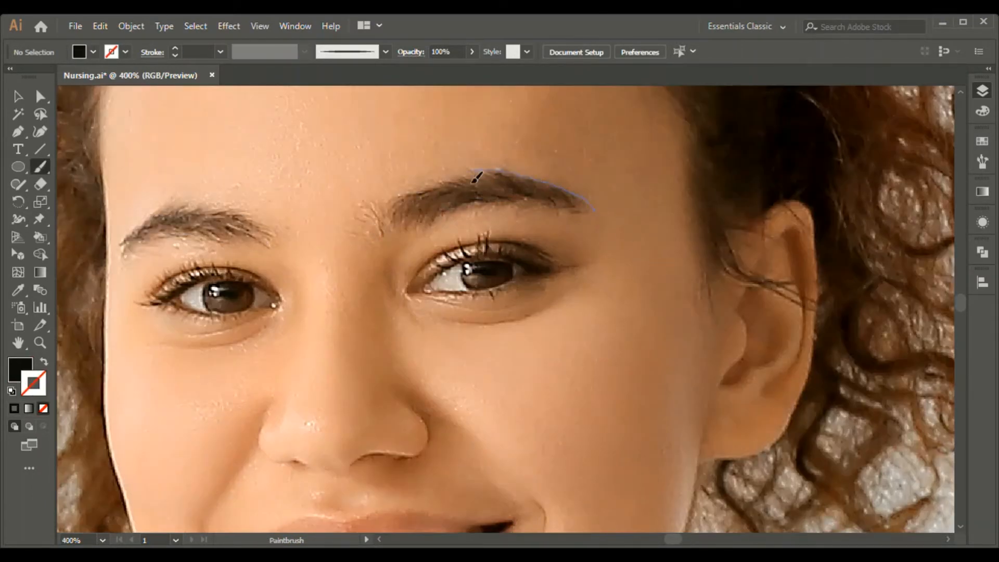
Paint the outlines of both eyebrows and turn them into solid black shapes without a stroke
{"action": "left_click_drag", "start_coordinate": [497, 210], "coordinate": [592, 212]}
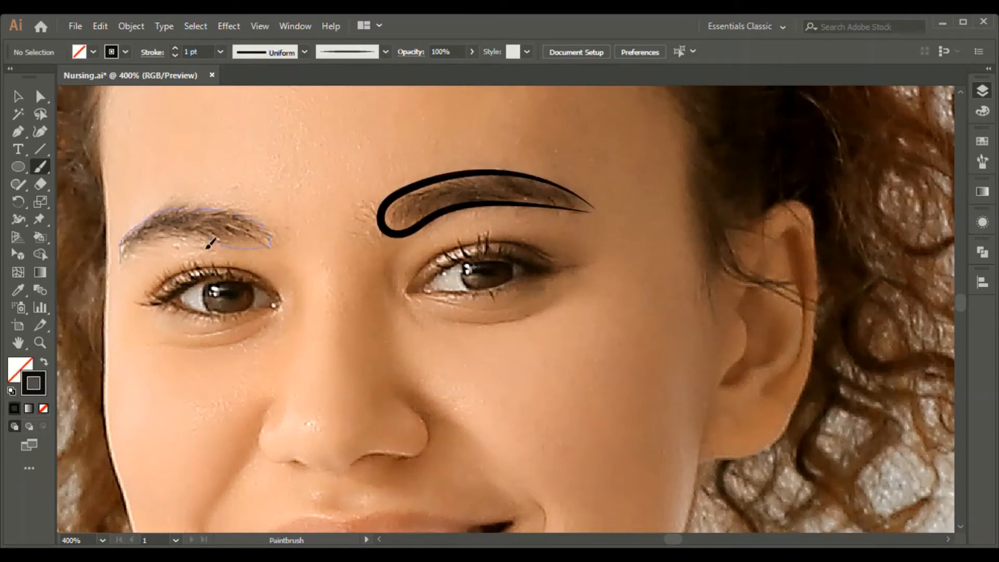
{"action": "left_click_drag", "start_coordinate": [209, 245], "coordinate": [122, 264]}
{"action": "key", "text": "v"}
{"action": "left_click", "coordinate": [269, 244]}
{"action": "left_click", "coordinate": [45, 363]}
{"action": "left_click", "coordinate": [399, 234]}
{"action": "left_click", "coordinate": [45, 363]}
{"action": "left_click", "coordinate": [307, 294]}
Paint the upper and lower lid outline of the eye nearer the ear with a width profile tapered at both ends
{"action": "left_click_drag", "start_coordinate": [620, 247], "coordinate": [579, 238]}
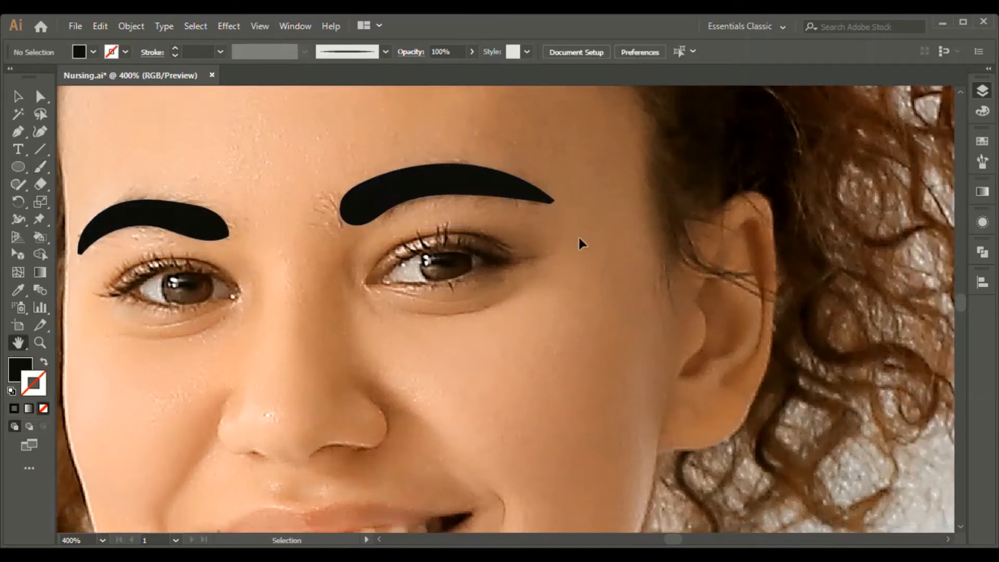
{"action": "key", "text": "ctrl+equal"}
{"action": "key", "text": "ctrl+equal"}
{"action": "left_click_drag", "start_coordinate": [437, 260], "coordinate": [385, 281]}
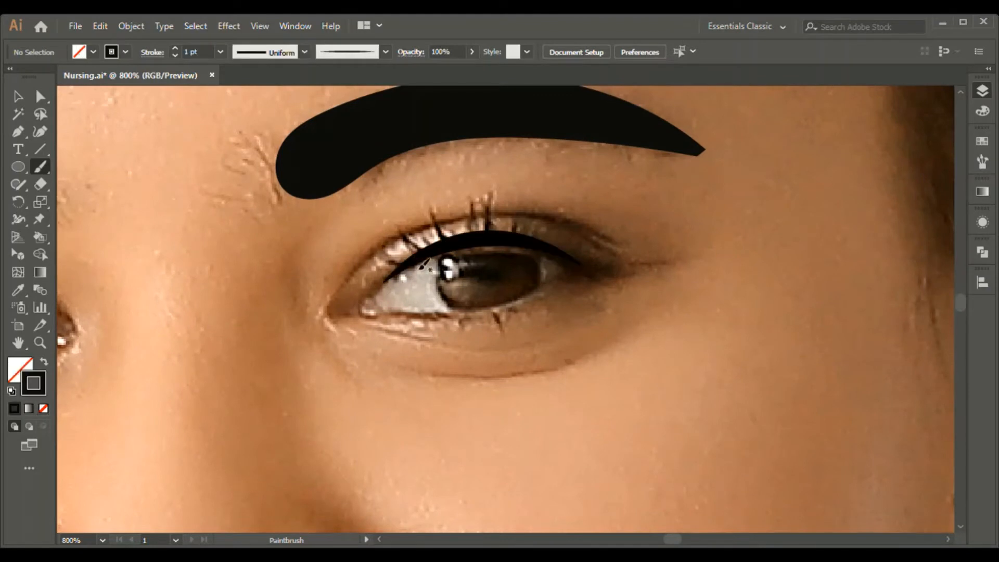
{"action": "left_click_drag", "start_coordinate": [541, 307], "coordinate": [570, 275]}
{"action": "key", "text": "v"}
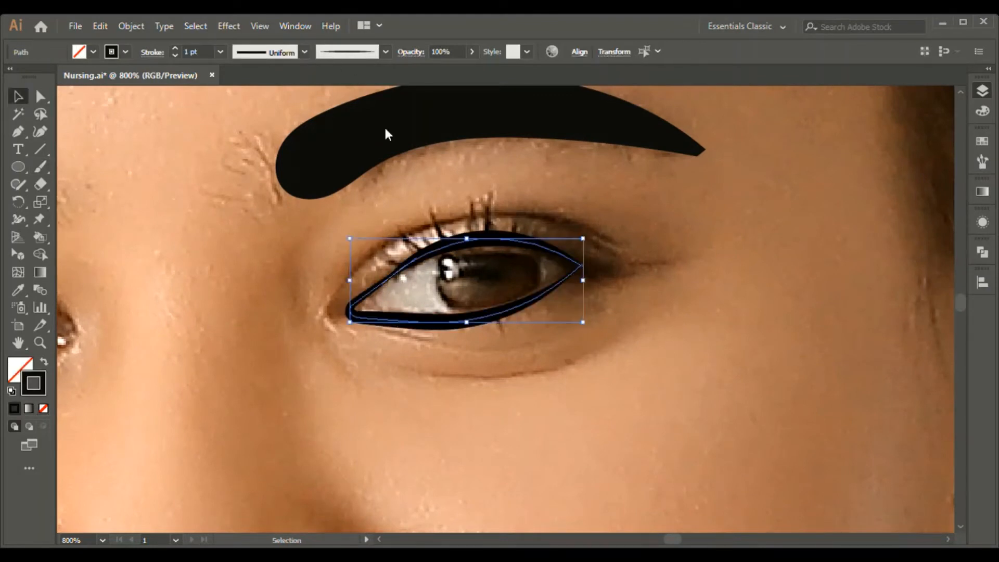
{"action": "left_click", "coordinate": [306, 347]}
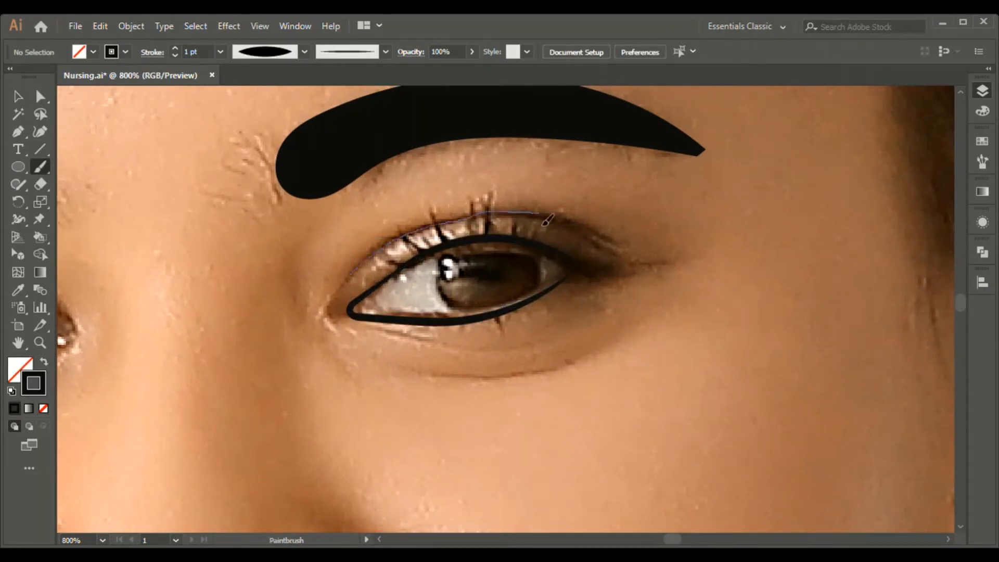
Paint the eyelid crease above the eye nearer the ear and thin its stroke
{"action": "left_click_drag", "start_coordinate": [547, 221], "coordinate": [603, 244]}
{"action": "key", "text": "v"}
{"action": "left_click", "coordinate": [175, 55]}
{"action": "left_click", "coordinate": [626, 371]}
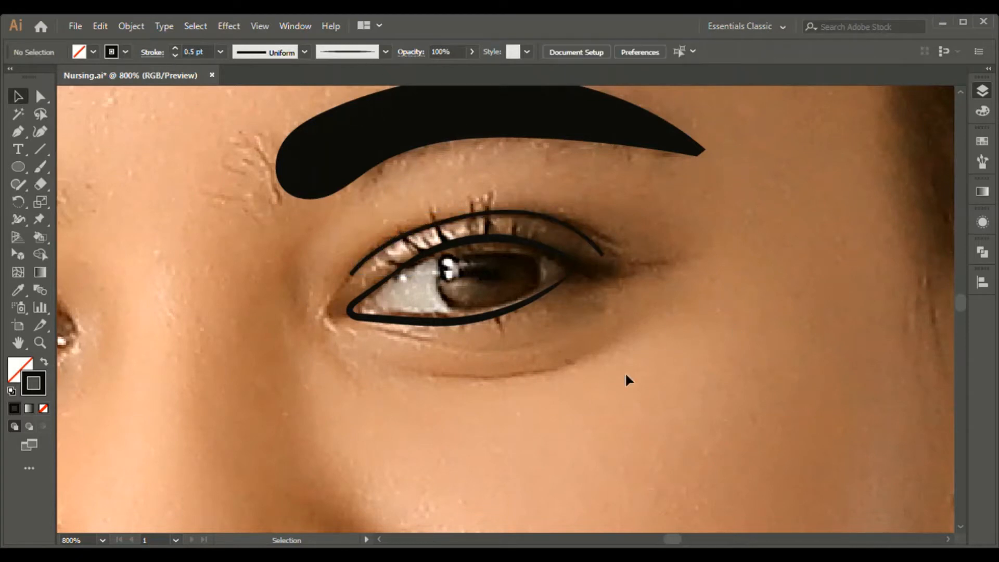
Trace the opening of the eye nearer the ear as a closed Pen path with a 0.5 pt stroke
{"action": "key", "text": "ctrl+plus"}
{"action": "key", "text": "p"}
{"action": "left_click", "coordinate": [660, 248], "text": "ctrl"}
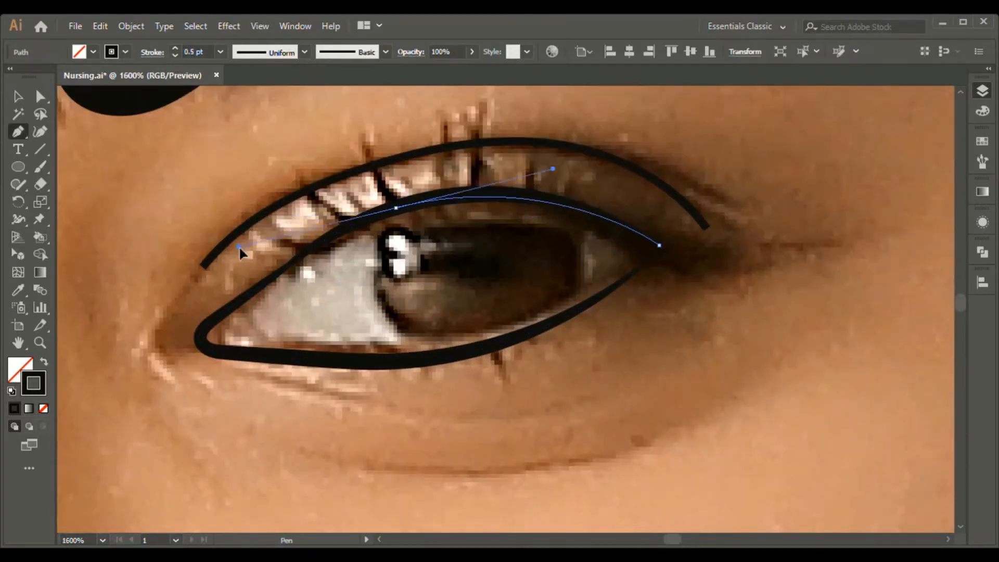
{"action": "left_click", "coordinate": [240, 301]}
{"action": "left_click_drag", "start_coordinate": [224, 353], "coordinate": [252, 354]}
{"action": "left_click_drag", "start_coordinate": [399, 360], "coordinate": [446, 361]}
{"action": "left_click_drag", "start_coordinate": [659, 245], "coordinate": [710, 180]}
{"action": "left_click", "coordinate": [570, 393], "text": "ctrl"}
Draw a circular iris, divide it along the eye outline with Shape Builder and delete the parts outside the eye
{"action": "key", "text": "b"}
{"action": "left_click_drag", "start_coordinate": [490, 270], "coordinate": [579, 369]}
{"action": "key", "text": "v"}
{"action": "left_click", "coordinate": [520, 337], "text": "shift"}
{"action": "key", "text": "shift+m"}
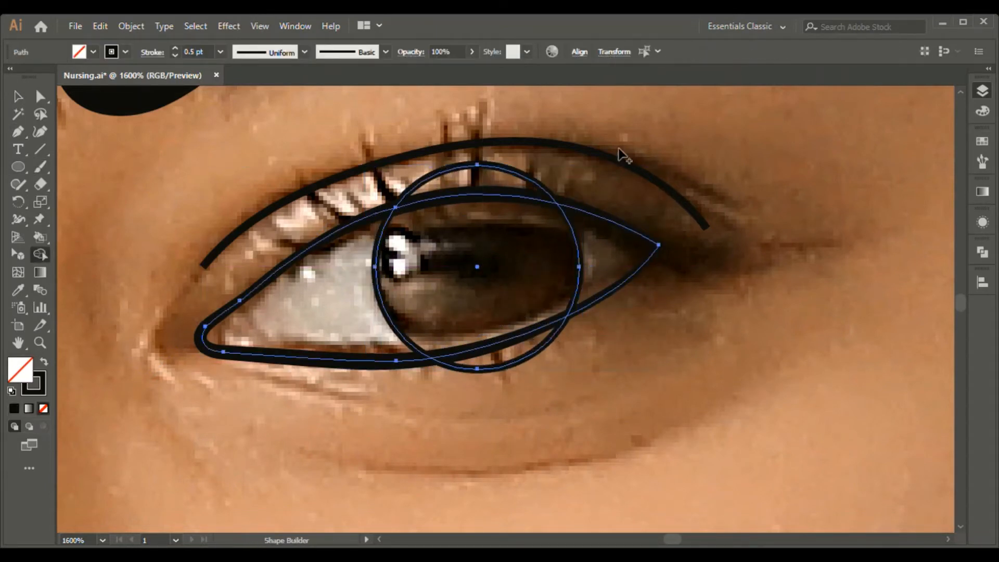
{"action": "left_click", "coordinate": [522, 349]}
{"action": "key", "text": "v"}
{"action": "left_click", "coordinate": [529, 358]}
{"action": "key", "text": "Delete"}
{"action": "left_click", "coordinate": [530, 179]}
{"action": "key", "text": "Delete"}
Draw a pupil circle in the middle of the iris and a smaller highlight circle on either side of it
{"action": "left_click_drag", "start_coordinate": [489, 273], "coordinate": [518, 301]}
{"action": "left_click_drag", "start_coordinate": [422, 259], "coordinate": [448, 286]}
{"action": "left_click_drag", "start_coordinate": [529, 252], "coordinate": [566, 268]}
Paint a curve across the eye's inner corner, divide it along the eye outline with Shape Builder and delete the overhanging ends
{"action": "key", "text": "b"}
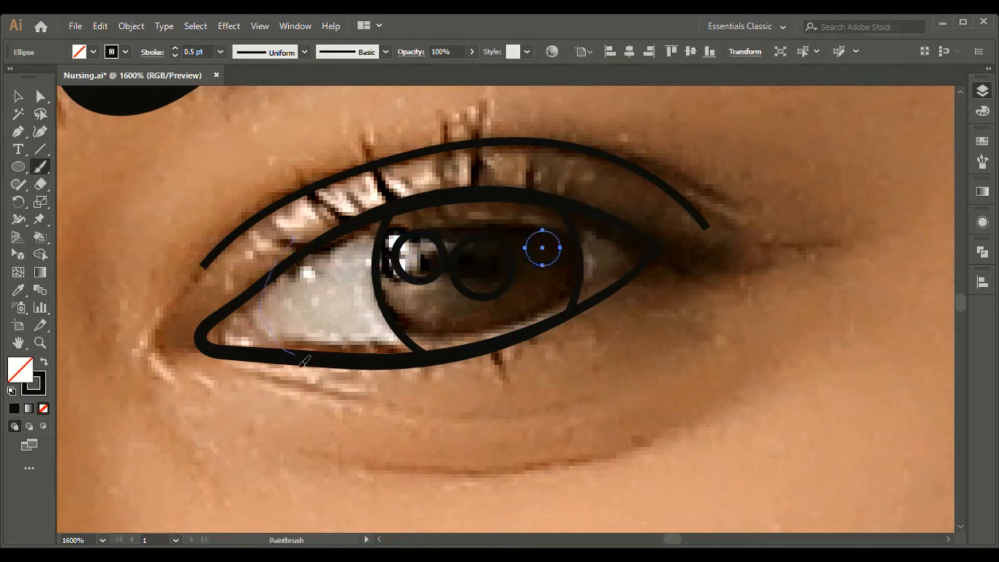
{"action": "left_click_drag", "start_coordinate": [300, 365], "coordinate": [282, 250]}
{"action": "key", "text": "v"}
{"action": "left_click", "coordinate": [286, 238]}
{"action": "left_click", "coordinate": [240, 303], "text": "shift"}
{"action": "key", "text": "shift+m"}
{"action": "left_click", "coordinate": [241, 331]}
{"action": "left_click", "coordinate": [258, 382]}
{"action": "key", "text": "Delete"}
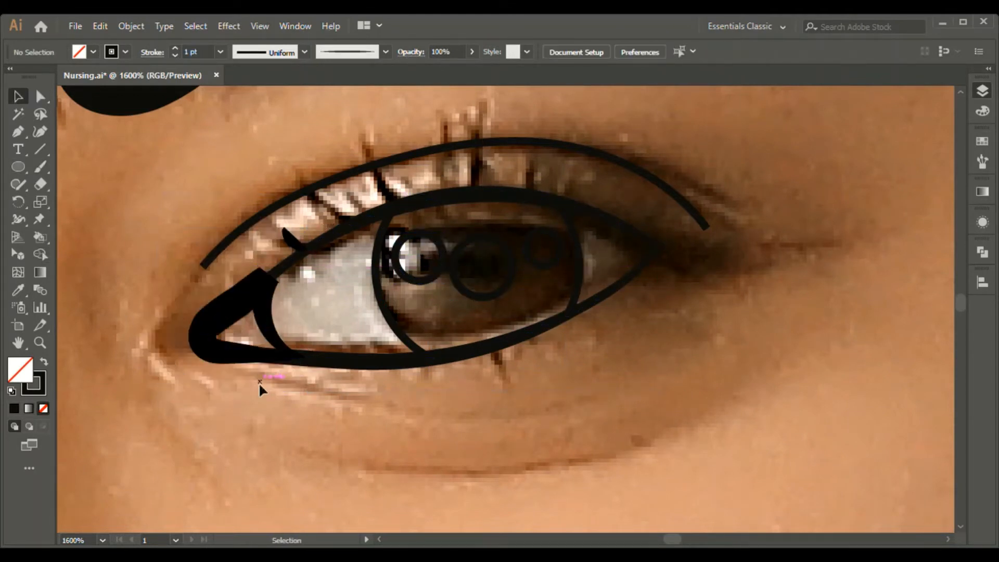
{"action": "left_click", "coordinate": [293, 240]}
{"action": "key", "text": "Delete"}
Give the inner-corner piece the Basic brush and thin its stroke to 0.5 pt
{"action": "left_click", "coordinate": [249, 298]}
{"action": "left_click", "coordinate": [386, 52]}
{"action": "left_click", "coordinate": [339, 109]}
{"action": "left_click", "coordinate": [175, 55]}
{"action": "left_click", "coordinate": [175, 55]}
{"action": "left_click", "coordinate": [432, 452]}
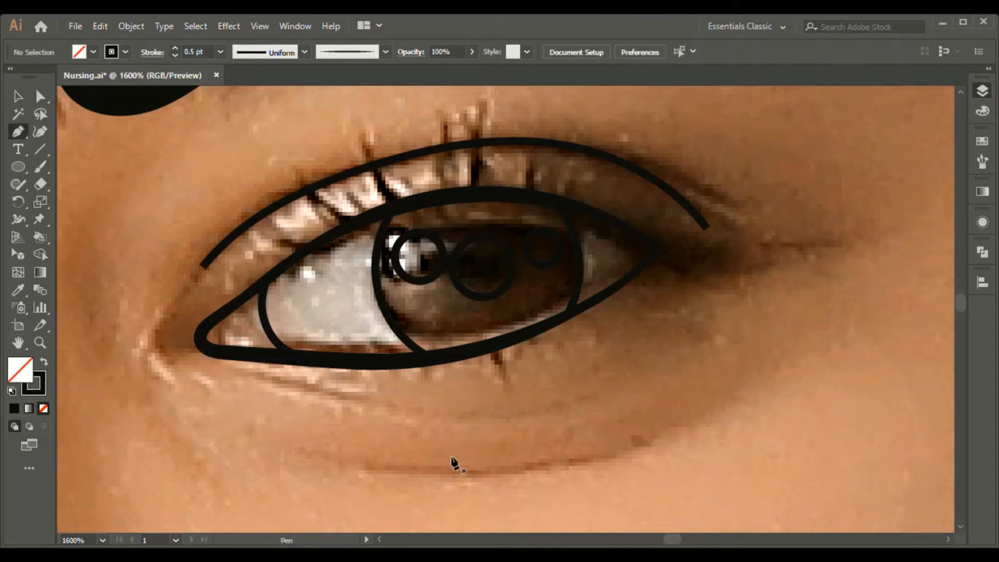
Draw Pen shapes over the white of the eye on both sides of the iris
{"action": "left_click", "coordinate": [359, 251]}
{"action": "left_click_drag", "start_coordinate": [387, 338], "coordinate": [421, 365]}
{"action": "left_click", "coordinate": [387, 338]}
{"action": "left_click_drag", "start_coordinate": [287, 311], "coordinate": [291, 281]}
{"action": "left_click", "coordinate": [358, 250]}
{"action": "left_click", "coordinate": [589, 230]}
{"action": "left_click_drag", "start_coordinate": [589, 287], "coordinate": [585, 312]}
{"action": "left_click", "coordinate": [589, 287]}
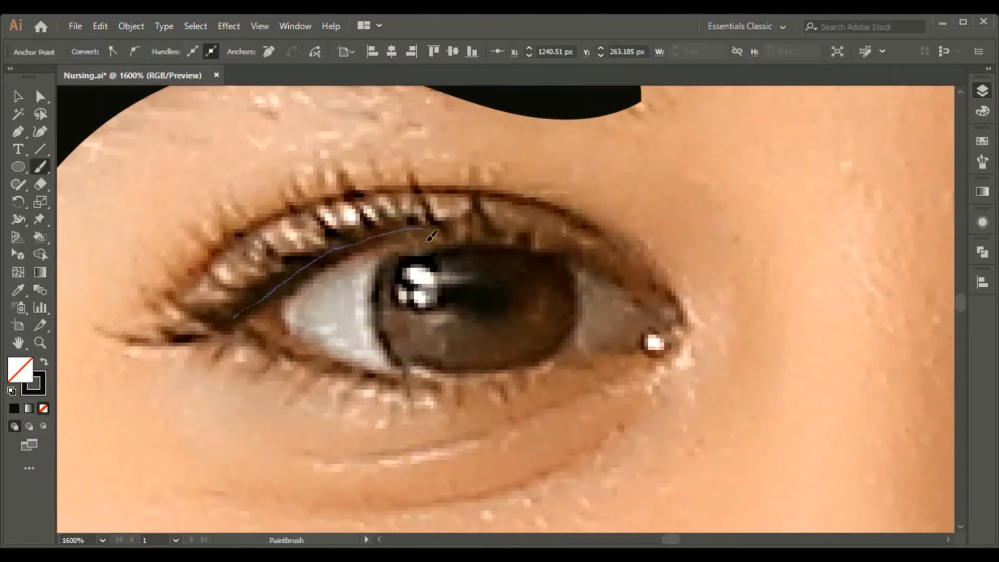
Paint the upper and lower outline of the other eye and adjust its stroke with a width profile tapered at both ends
{"action": "left_click_drag", "start_coordinate": [432, 235], "coordinate": [598, 262]}
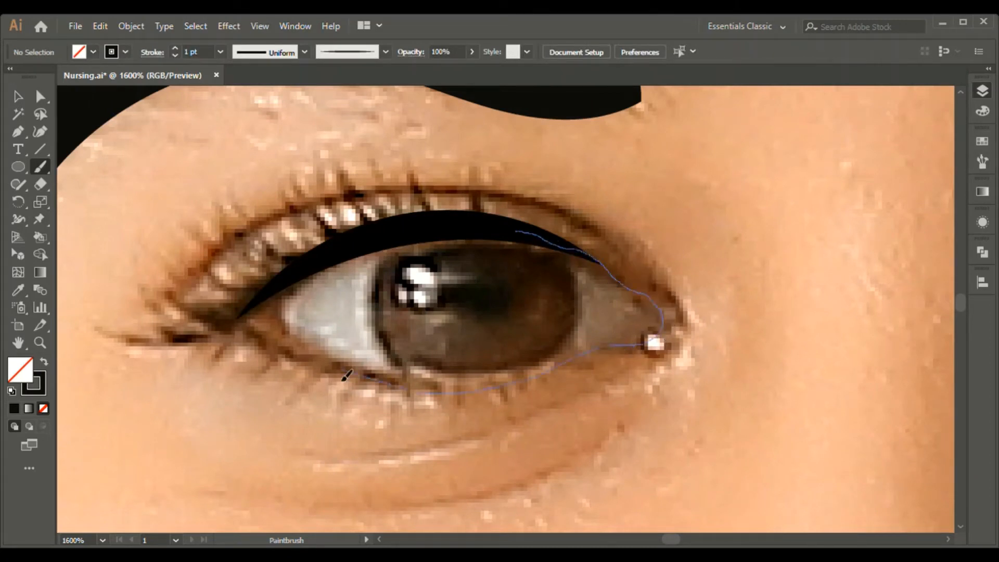
{"action": "left_click_drag", "start_coordinate": [346, 375], "coordinate": [240, 314]}
{"action": "key", "text": "v"}
{"action": "left_click", "coordinate": [177, 55]}
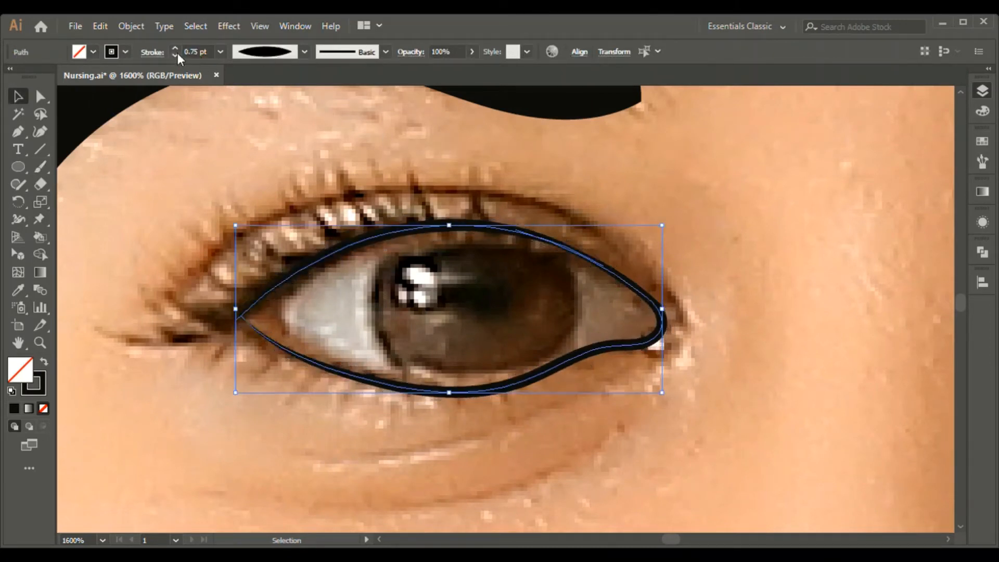
{"action": "left_click", "coordinate": [175, 48]}
{"action": "left_click", "coordinate": [416, 166]}
Retrace the second eye's whole outline with the Pen tool, following the upper lid, inner corner and lower lid as a closed path
{"action": "key", "text": "p"}
{"action": "left_click", "coordinate": [644, 295]}
{"action": "left_click_drag", "start_coordinate": [440, 225], "coordinate": [306, 229]}
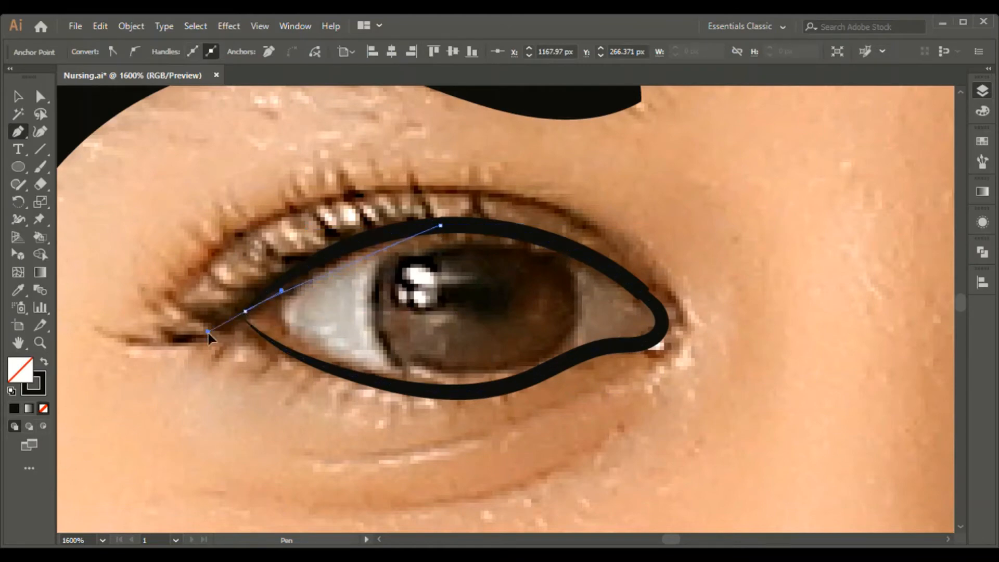
{"action": "left_click_drag", "start_coordinate": [208, 332], "coordinate": [172, 366]}
{"action": "left_click", "coordinate": [245, 312]}
{"action": "scroll", "coordinate": [249, 317], "scroll_direction": "up", "scroll_amount": 6}
{"action": "left_click", "coordinate": [577, 340]}
{"action": "scroll", "coordinate": [694, 436], "scroll_direction": "down", "scroll_amount": 7}
{"action": "left_click_drag", "start_coordinate": [662, 368], "coordinate": [763, 367]}
{"action": "scroll", "coordinate": [831, 319], "scroll_direction": "down", "scroll_amount": 2}
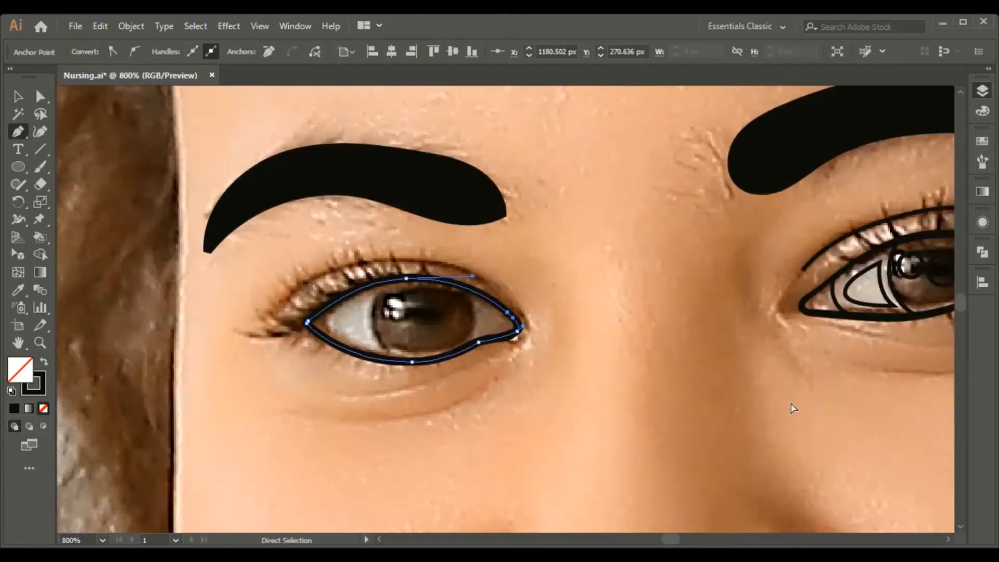
Draw the iris circle on this eye, divide it along the eye outline with Shape Builder and delete the overhanging arcs
{"action": "scroll", "coordinate": [357, 318], "scroll_direction": "up", "scroll_amount": 3}
{"action": "key", "text": "l"}
{"action": "left_click_drag", "start_coordinate": [334, 312], "coordinate": [435, 413]}
{"action": "left_click", "coordinate": [457, 273], "text": "shift"}
{"action": "key", "text": "shift+m"}
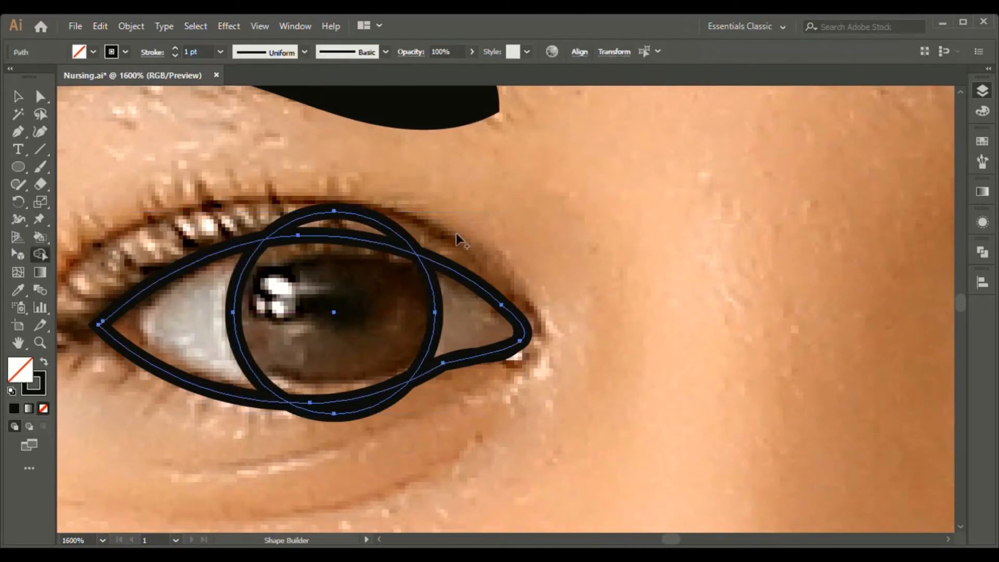
{"action": "left_click", "coordinate": [365, 409]}
{"action": "key", "text": "a"}
{"action": "left_click", "coordinate": [376, 406]}
{"action": "left_click", "coordinate": [377, 223], "text": "shift"}
{"action": "key", "text": "Delete"}
{"action": "key", "text": "Delete"}
Draw a circle for the pupil and smaller circles for the light reflections on either side of it
{"action": "key", "text": "l"}
{"action": "mouse_move", "coordinate": [342, 301]}
{"action": "left_mouse_down"}
{"action": "mouse_move", "coordinate": [301, 312]}
{"action": "mouse_move", "coordinate": [307, 324]}
{"action": "left_mouse_up"}
{"action": "left_click_drag", "start_coordinate": [395, 283], "coordinate": [412, 302]}
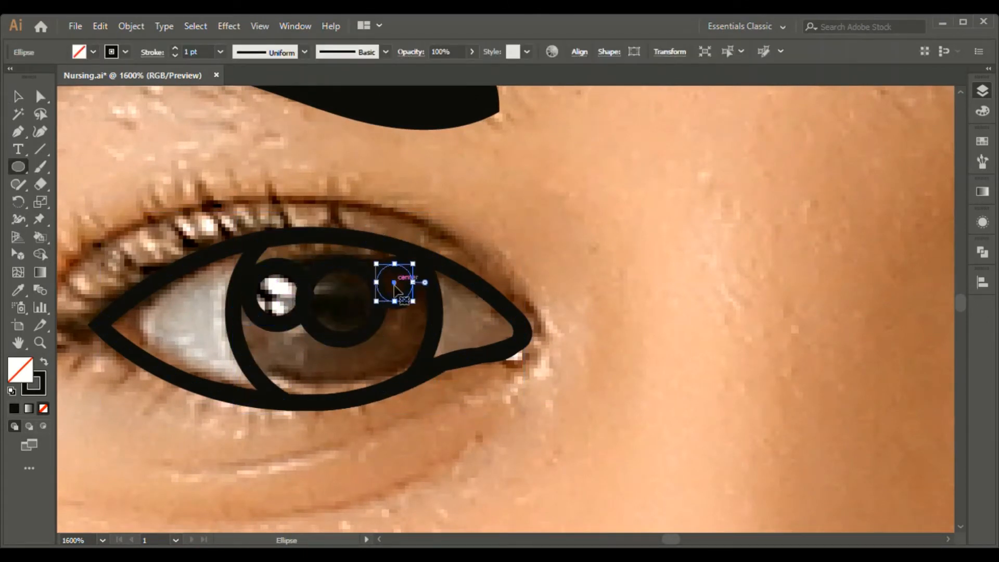
Draw a closed Pen shape across the eye's inner corner and trim the part outside the eye outline with Shape Builder
{"action": "key", "text": "p"}
{"action": "left_click", "coordinate": [459, 246]}
{"action": "left_click_drag", "start_coordinate": [456, 379], "coordinate": [432, 399]}
{"action": "left_click_drag", "start_coordinate": [598, 335], "coordinate": [582, 304]}
{"action": "left_click", "coordinate": [458, 246]}
{"action": "key", "text": "v"}
{"action": "left_click", "coordinate": [529, 333], "text": "shift"}
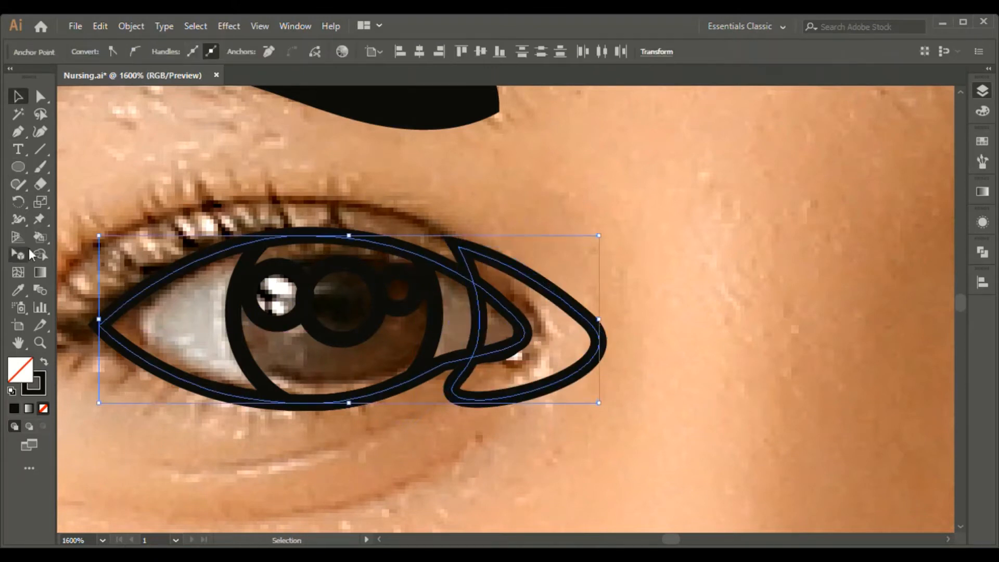
{"action": "left_click", "coordinate": [39, 255]}
{"action": "left_click", "coordinate": [574, 314], "text": "alt"}
Draw a closed Pen shape over the white of the eye on the outer side of the iris
{"action": "left_click", "coordinate": [222, 272]}
{"action": "left_click_drag", "start_coordinate": [230, 370], "coordinate": [256, 424]}
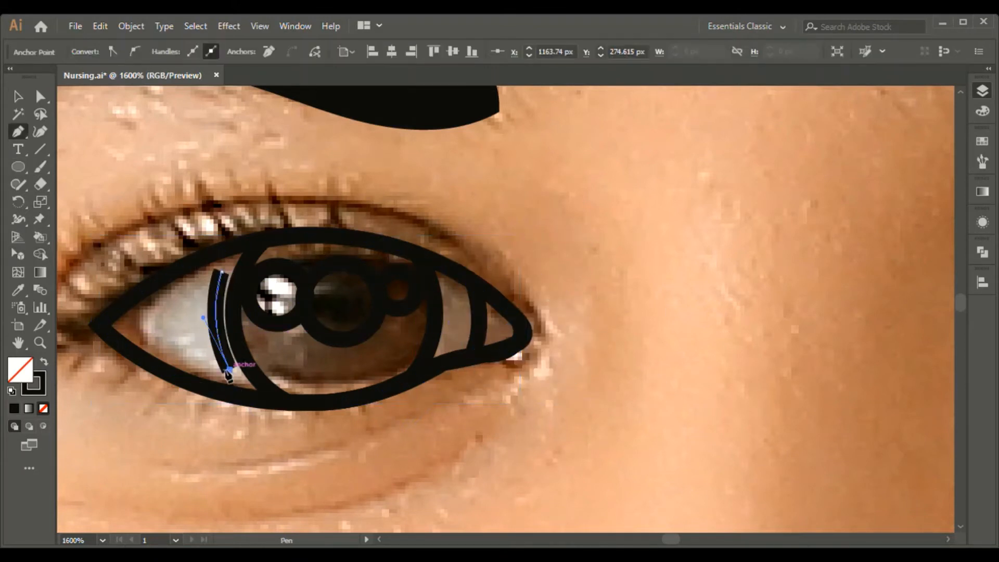
{"action": "left_click_drag", "start_coordinate": [147, 324], "coordinate": [138, 299]}
{"action": "left_click_drag", "start_coordinate": [221, 272], "coordinate": [271, 261]}
Paint a tapered brush stroke along the upper eyelid crease from the inner to the outer side, then deselect it
{"action": "left_click_drag", "start_coordinate": [341, 302], "coordinate": [518, 298]}
{"action": "key", "text": "v"}
{"action": "key", "text": "b"}
{"action": "mouse_move", "coordinate": [638, 243]}
{"action": "left_mouse_down"}
{"action": "mouse_move", "coordinate": [514, 215]}
{"action": "mouse_move", "coordinate": [203, 306]}
{"action": "left_mouse_up"}
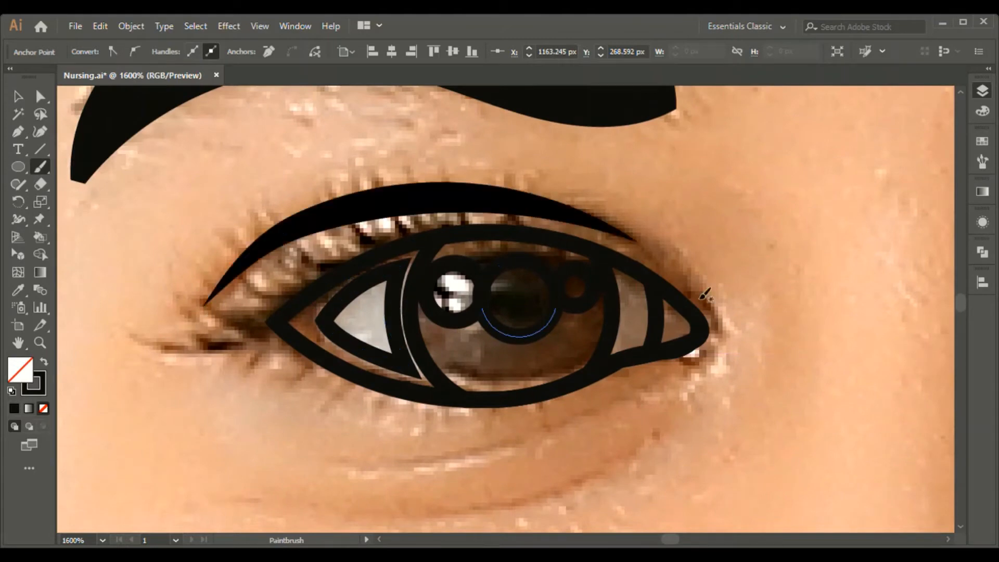
{"action": "key", "text": "v"}
{"action": "left_click", "coordinate": [748, 258]}
Paint the lower contour of the nose in one brush stroke from one nostril wing to the other
{"action": "key", "text": "ctrl+minus"}
{"action": "key", "text": "ctrl+minus"}
{"action": "key", "text": "ctrl+minus"}
{"action": "key", "text": "ctrl+minus"}
{"action": "key", "text": "ctrl+minus"}
{"action": "key", "text": "ctrl+minus"}
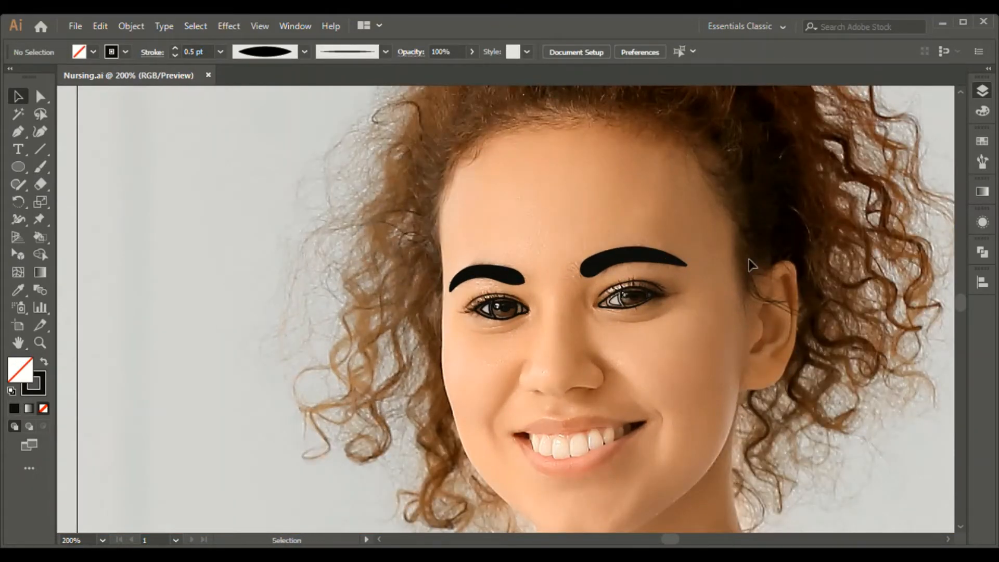
{"action": "key", "text": "ctrl+plus"}
{"action": "key", "text": "ctrl+plus"}
{"action": "key", "text": "ctrl+plus"}
{"action": "key", "text": "b"}
{"action": "mouse_move", "coordinate": [678, 388]}
{"action": "left_mouse_down"}
{"action": "mouse_move", "coordinate": [562, 346]}
{"action": "mouse_move", "coordinate": [510, 349]}
{"action": "mouse_move", "coordinate": [433, 376]}
{"action": "left_mouse_up"}
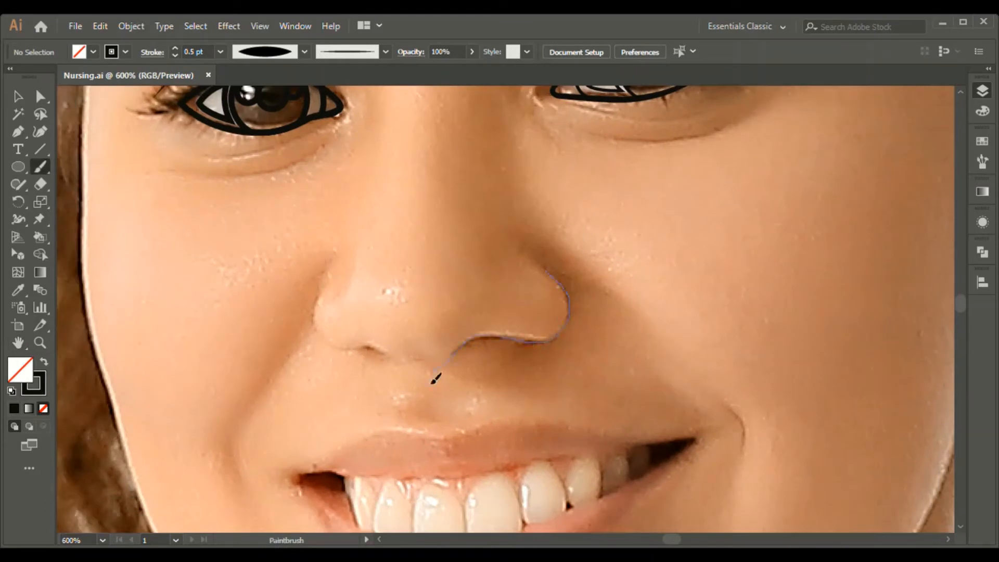
{"action": "left_click_drag", "start_coordinate": [327, 350], "coordinate": [318, 292]}
Paint brush lines along the upper and lower edges of the open mouth
{"action": "scroll", "coordinate": [588, 395], "scroll_direction": "down", "scroll_amount": 5}
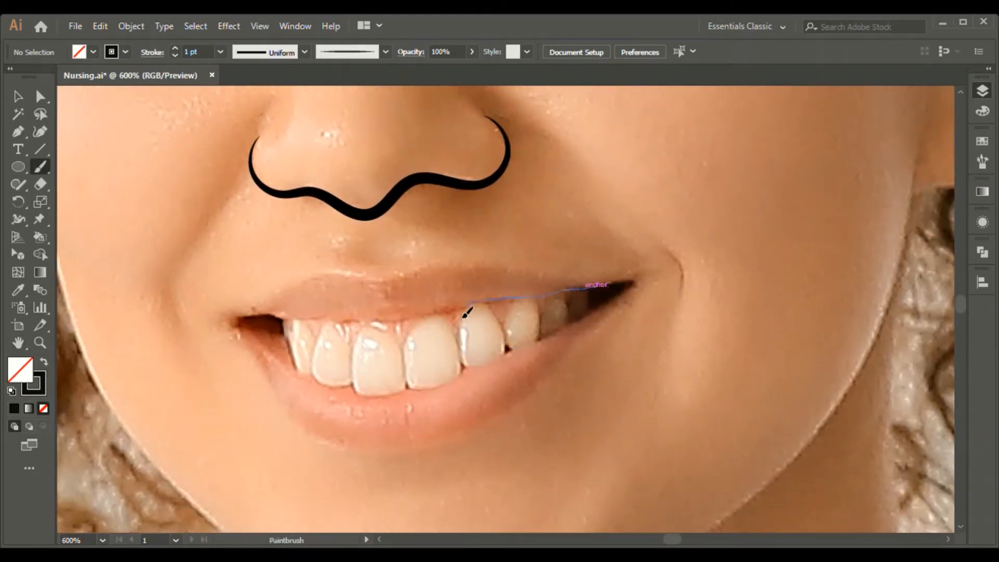
{"action": "mouse_move", "coordinate": [467, 314]}
{"action": "left_mouse_down"}
{"action": "mouse_move", "coordinate": [345, 335]}
{"action": "mouse_move", "coordinate": [251, 328]}
{"action": "mouse_move", "coordinate": [292, 364]}
{"action": "mouse_move", "coordinate": [428, 381]}
{"action": "mouse_move", "coordinate": [531, 350]}
{"action": "left_mouse_up"}
{"action": "left_click_drag", "start_coordinate": [616, 299], "coordinate": [629, 289]}
{"action": "scroll", "coordinate": [631, 281], "scroll_direction": "up", "scroll_amount": 4}
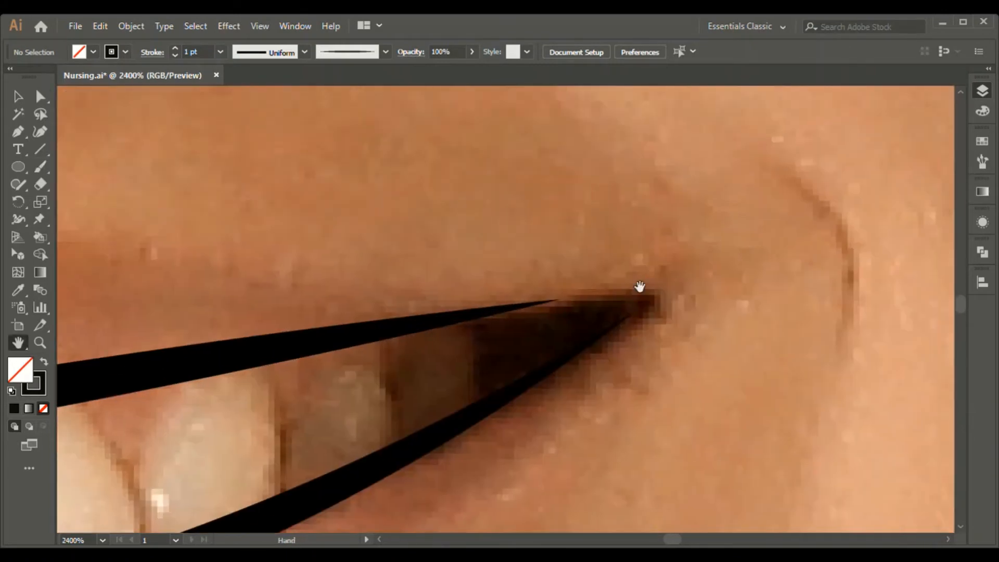
{"action": "key", "text": "a"}
{"action": "left_click", "coordinate": [560, 307]}
{"action": "left_click", "coordinate": [631, 319]}
{"action": "key", "text": "p"}
{"action": "mouse_move", "coordinate": [692, 307]}
{"action": "left_mouse_down"}
{"action": "mouse_move", "coordinate": [641, 299]}
{"action": "mouse_move", "coordinate": [677, 279]}
{"action": "left_mouse_up"}
{"action": "left_click", "coordinate": [631, 319]}
{"action": "key", "text": "a"}
{"action": "left_click_drag", "start_coordinate": [623, 308], "coordinate": [613, 322]}
{"action": "key", "text": "ctrl+z"}
{"action": "key", "text": "ctrl+z"}
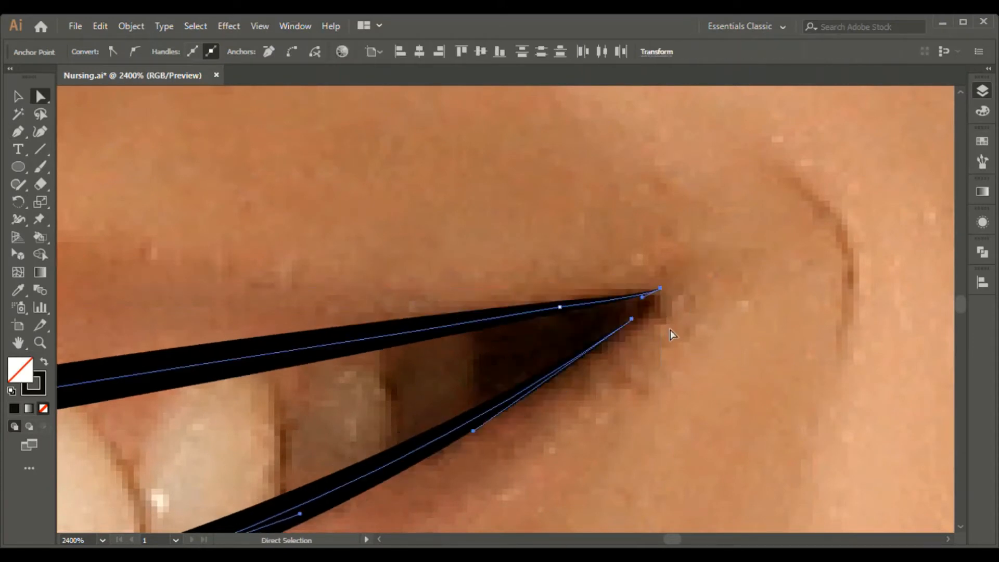
{"action": "key", "text": "ctrl+z"}
{"action": "key", "text": "ctrl+z"}
Join the two mouth lines with straight Pen segments meeting in a sharp point at the corner below the higher cheek line
{"action": "key", "text": "p"}
{"action": "left_click", "coordinate": [676, 288]}
{"action": "left_click", "coordinate": [631, 318]}
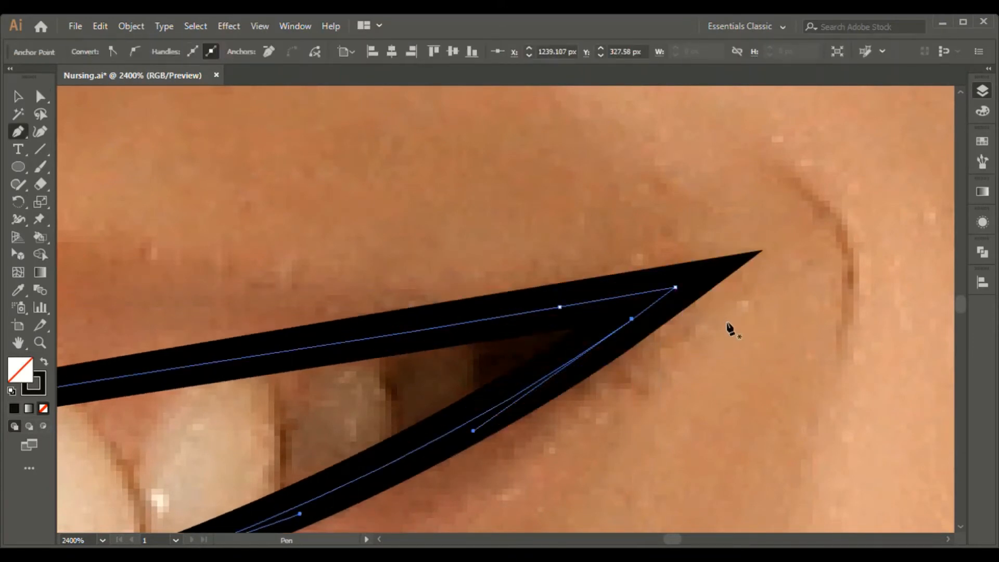
{"action": "key", "text": "a"}
{"action": "left_click", "coordinate": [719, 363]}
Reposition the end of the upper mouth line at the opposite corner and adjust its curve handles to follow the lip edge
{"action": "key", "text": "ctrl+minus"}
{"action": "mouse_move", "coordinate": [218, 312]}
{"action": "left_mouse_down"}
{"action": "mouse_move", "coordinate": [537, 348]}
{"action": "mouse_move", "coordinate": [646, 220]}
{"action": "left_mouse_up"}
{"action": "left_click", "coordinate": [275, 289]}
{"action": "key", "text": "ctrl+plus"}
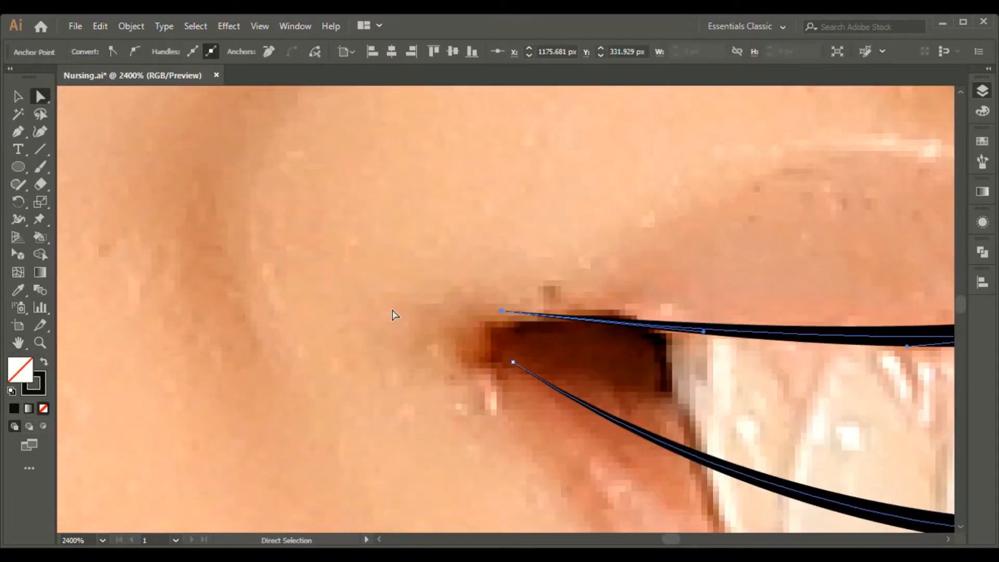
{"action": "left_click_drag", "start_coordinate": [502, 312], "coordinate": [502, 326]}
{"action": "left_click_drag", "start_coordinate": [594, 321], "coordinate": [595, 315]}
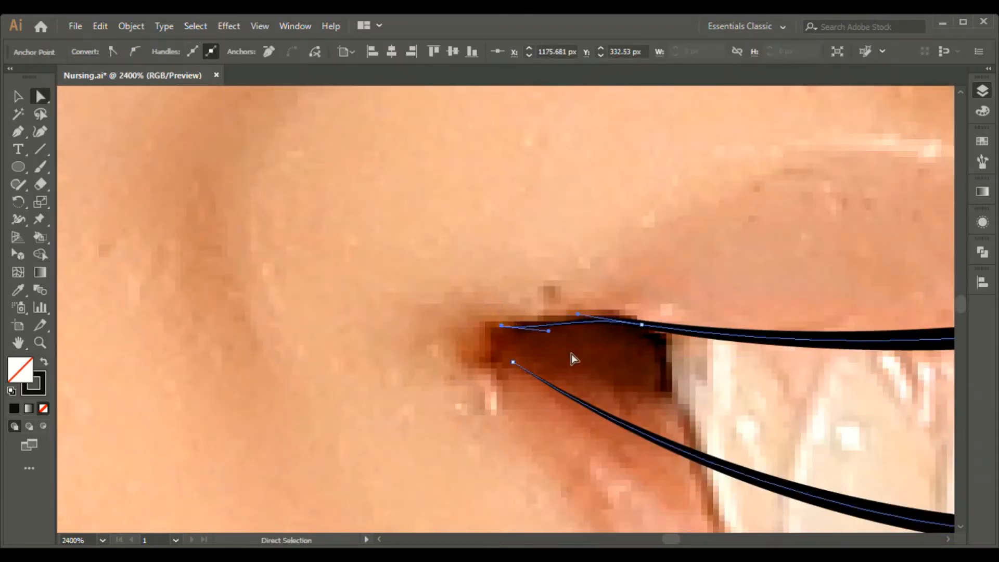
{"action": "left_click", "coordinate": [573, 353]}
{"action": "key", "text": "ctrl+minus"}
{"action": "key", "text": "ctrl+z"}
{"action": "key", "text": "ctrl+plus"}
{"action": "key", "text": "ctrl+plus"}
{"action": "left_click", "coordinate": [512, 359]}
{"action": "left_click_drag", "start_coordinate": [571, 359], "coordinate": [572, 367]}
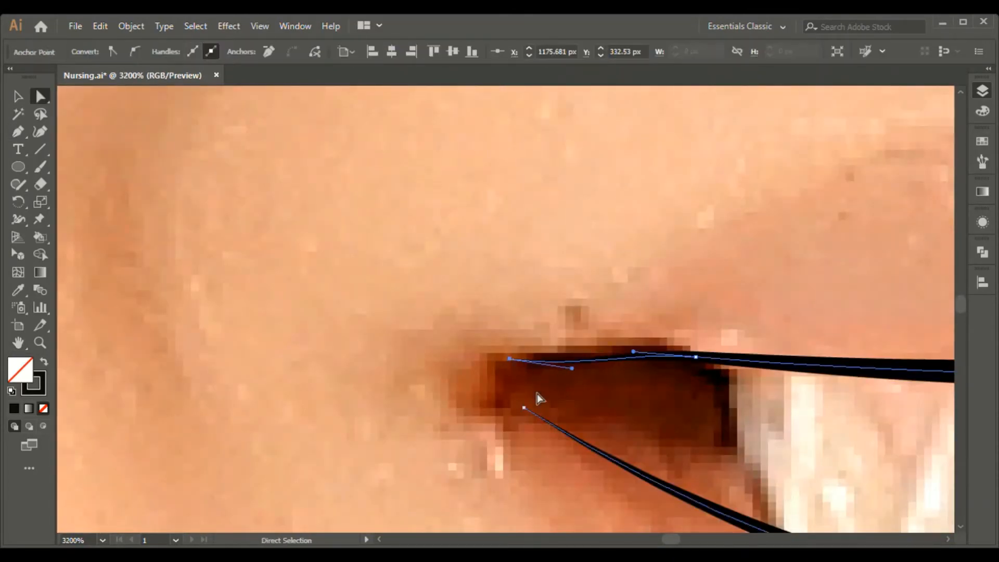
Close the mouth outline at this corner with the Pen tool and give the path the Basic brush
{"action": "key", "text": "p"}
{"action": "left_click", "coordinate": [511, 359]}
{"action": "left_click", "coordinate": [436, 354]}
{"action": "left_click", "coordinate": [526, 409]}
{"action": "key", "text": "v"}
{"action": "left_click", "coordinate": [609, 403]}
{"action": "left_click", "coordinate": [564, 361]}
{"action": "left_click", "coordinate": [385, 51]}
{"action": "left_click", "coordinate": [364, 93]}
{"action": "key", "text": "a"}
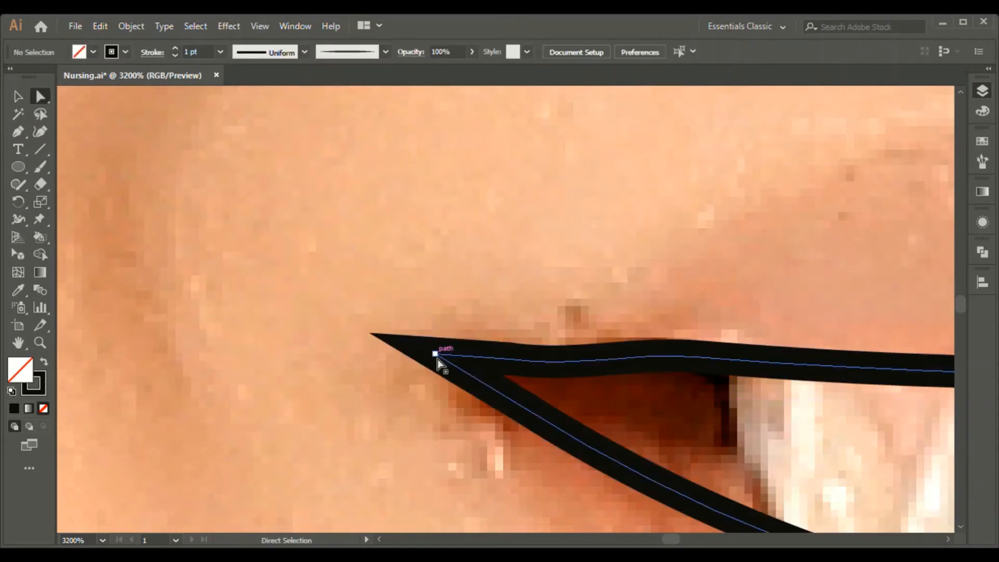
{"action": "left_click", "coordinate": [436, 355]}
{"action": "key", "text": "ctrl+minus"}
{"action": "left_click_drag", "start_coordinate": [832, 353], "coordinate": [591, 385]}
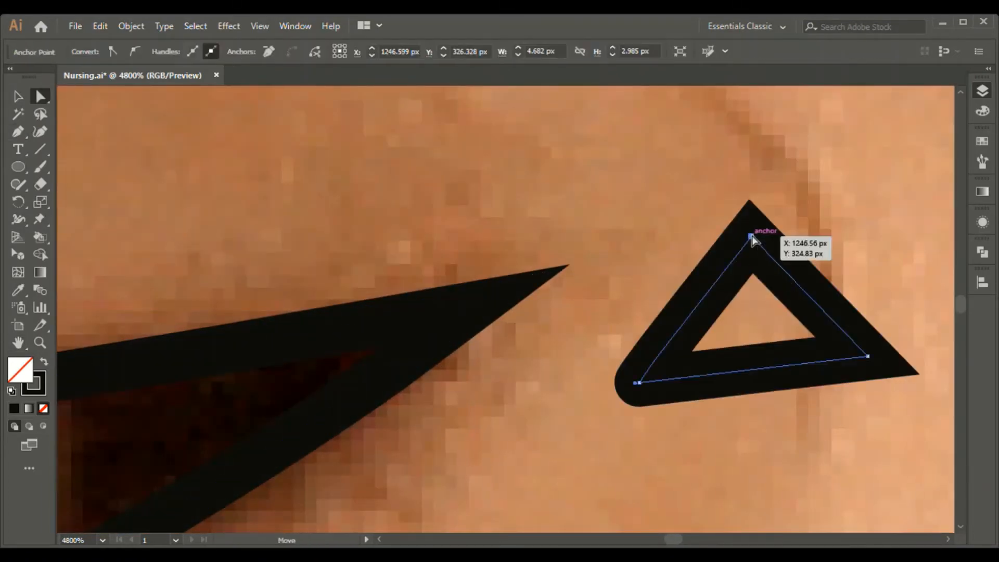
{"action": "left_click", "coordinate": [863, 357]}
{"action": "key", "text": "ctrl+z"}
{"action": "key", "text": "ctrl+z"}
{"action": "key", "text": "ctrl+z"}
{"action": "key", "text": "ctrl+z"}
{"action": "key", "text": "ctrl+z"}
{"action": "key", "text": "ctrl+z"}
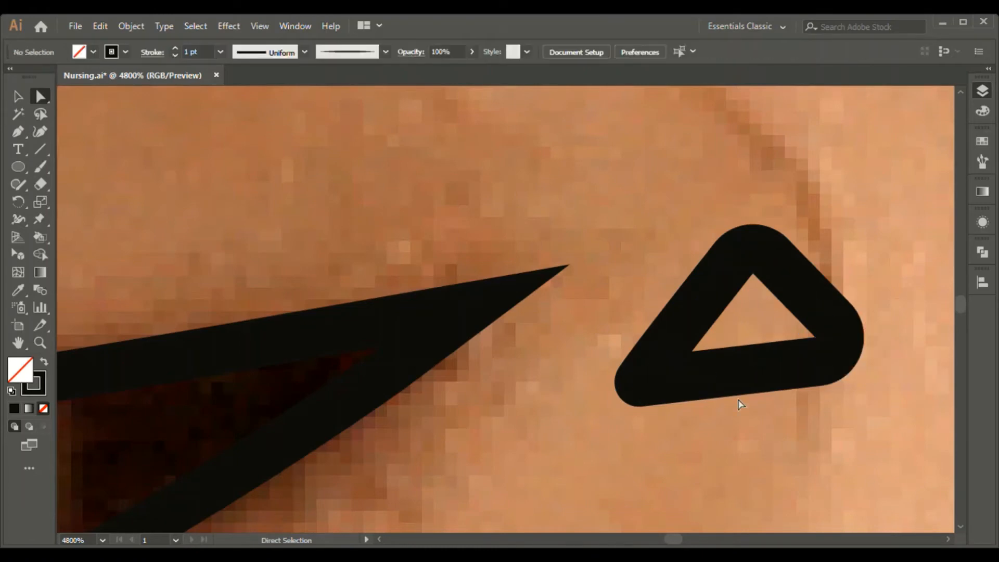
{"action": "key", "text": "ctrl+z"}
{"action": "key", "text": "ctrl+z"}
{"action": "key", "text": "ctrl+minus"}
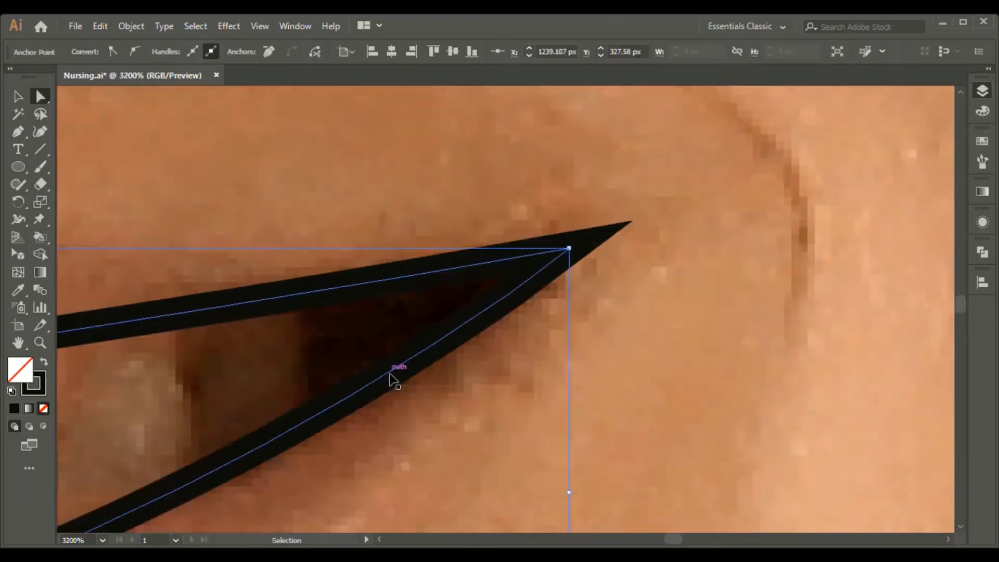
Round the sharp tip of the mouth outline at the first joined corner
{"action": "key", "text": "ctrl+plus"}
{"action": "left_click_drag", "start_coordinate": [491, 319], "coordinate": [354, 409]}
{"action": "key", "text": "ctrl+minus"}
{"action": "left_click", "coordinate": [641, 224]}
{"action": "left_click_drag", "start_coordinate": [620, 233], "coordinate": [602, 251]}
{"action": "left_click", "coordinate": [541, 364]}
Try to round the sharp tip at the opposite corner of the mouth outline
{"action": "left_click_drag", "start_coordinate": [446, 366], "coordinate": [853, 372]}
{"action": "left_click_drag", "start_coordinate": [294, 271], "coordinate": [216, 237]}
{"action": "left_click_drag", "start_coordinate": [216, 237], "coordinate": [151, 242]}
{"action": "left_click_drag", "start_coordinate": [151, 242], "coordinate": [290, 274]}
{"action": "left_click_drag", "start_coordinate": [388, 326], "coordinate": [407, 343]}
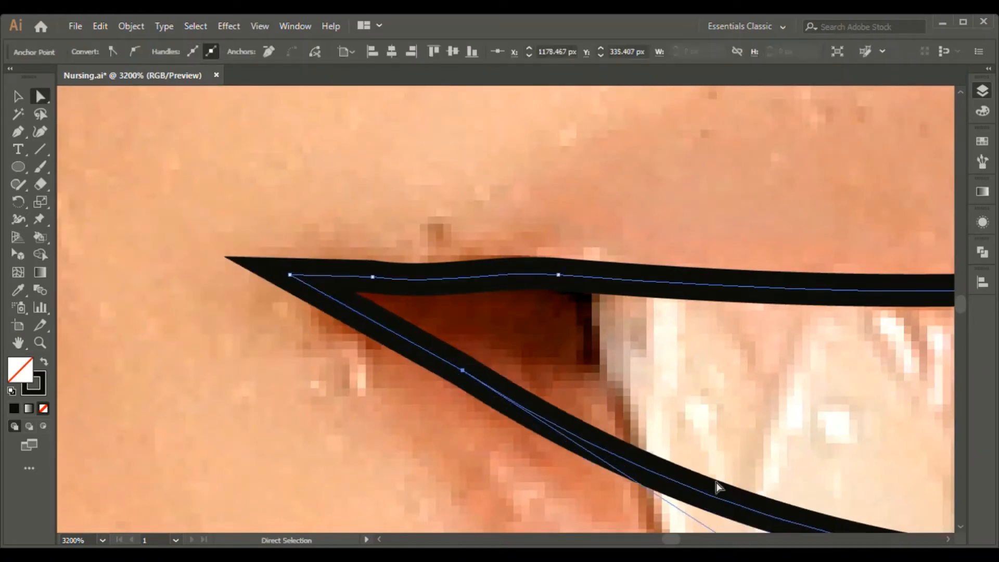
Replace the uneven upper segment at this mouth corner with a straight Pen segment and round the corner's tip
{"action": "key", "text": "ctrl+minus"}
{"action": "key", "text": "Delete"}
{"action": "key", "text": "p"}
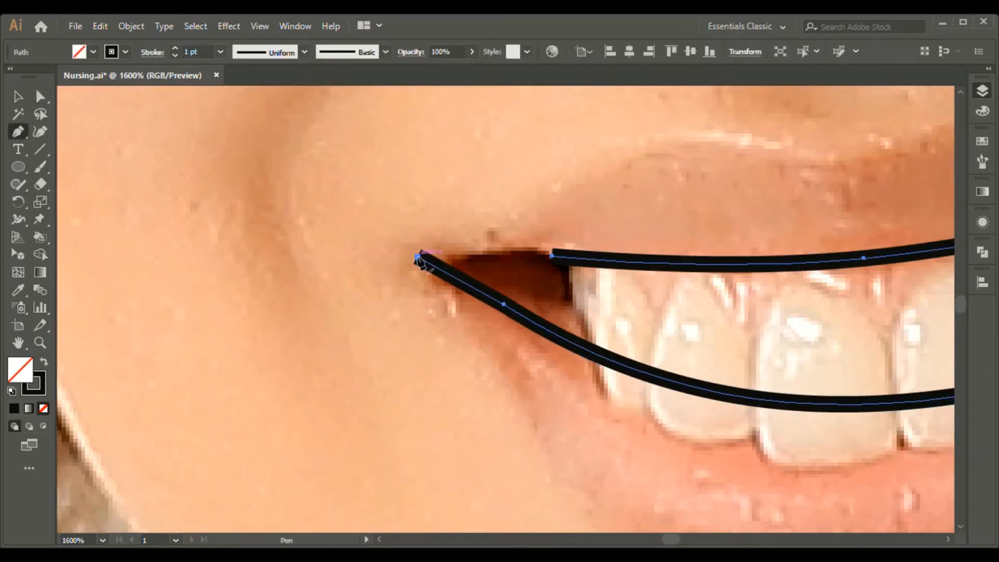
{"action": "left_click", "coordinate": [417, 258]}
{"action": "left_click", "coordinate": [552, 257]}
{"action": "key", "text": "a"}
{"action": "left_click_drag", "start_coordinate": [446, 266], "coordinate": [473, 271]}
{"action": "left_click", "coordinate": [571, 358]}
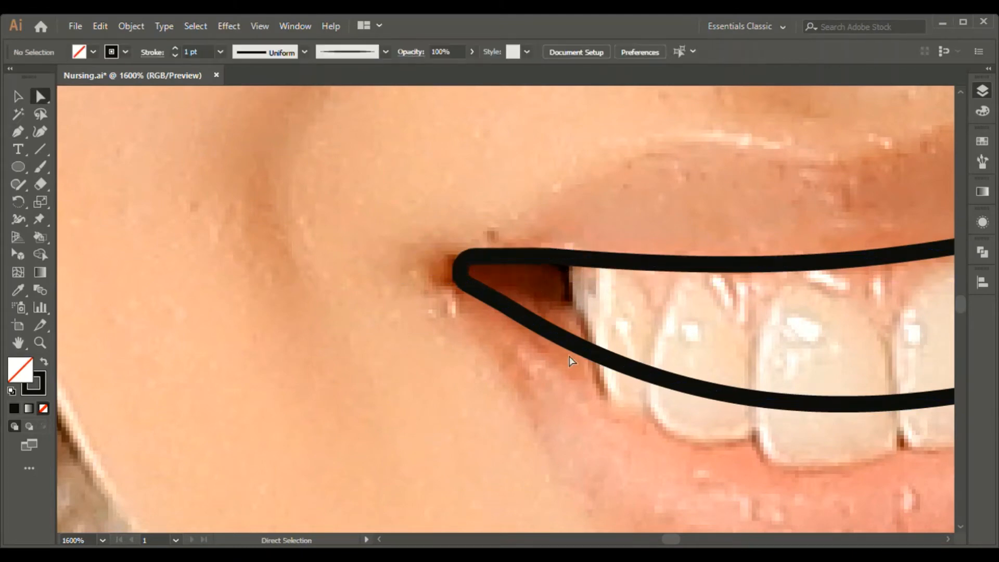
Draw the upper lip as a closed Pen shape along its cupid's bow, overlapping the top of the mouth opening
{"action": "key", "text": "ctrl+minus"}
{"action": "key", "text": "ctrl+minus"}
{"action": "key", "text": "space"}
{"action": "left_click_drag", "start_coordinate": [575, 361], "coordinate": [319, 390]}
{"action": "key", "text": "p"}
{"action": "left_click", "coordinate": [692, 272]}
{"action": "left_click_drag", "start_coordinate": [565, 243], "coordinate": [514, 221]}
{"action": "left_click_drag", "start_coordinate": [435, 256], "coordinate": [416, 269]}
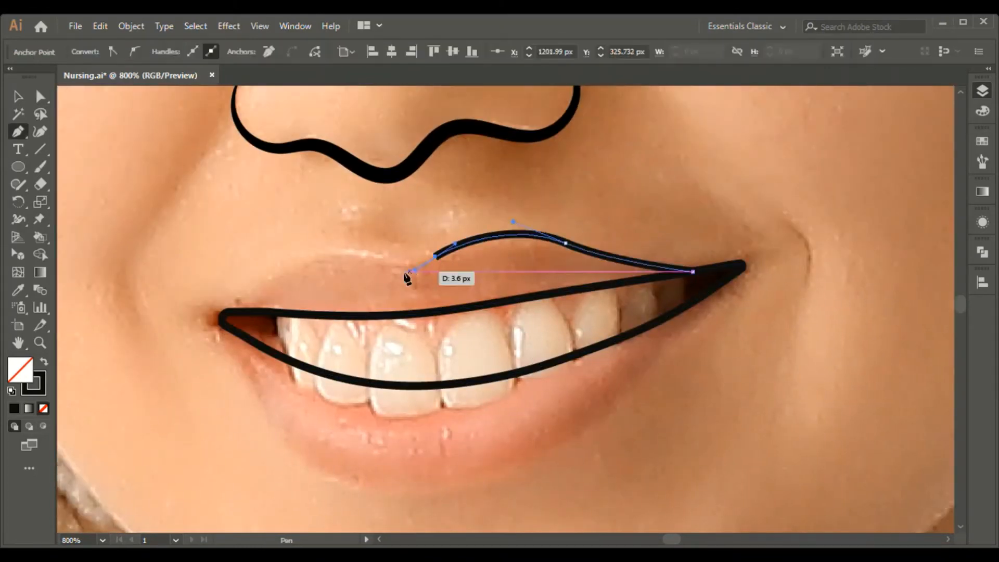
{"action": "left_click_drag", "start_coordinate": [246, 296], "coordinate": [245, 297]}
{"action": "left_click", "coordinate": [225, 316]}
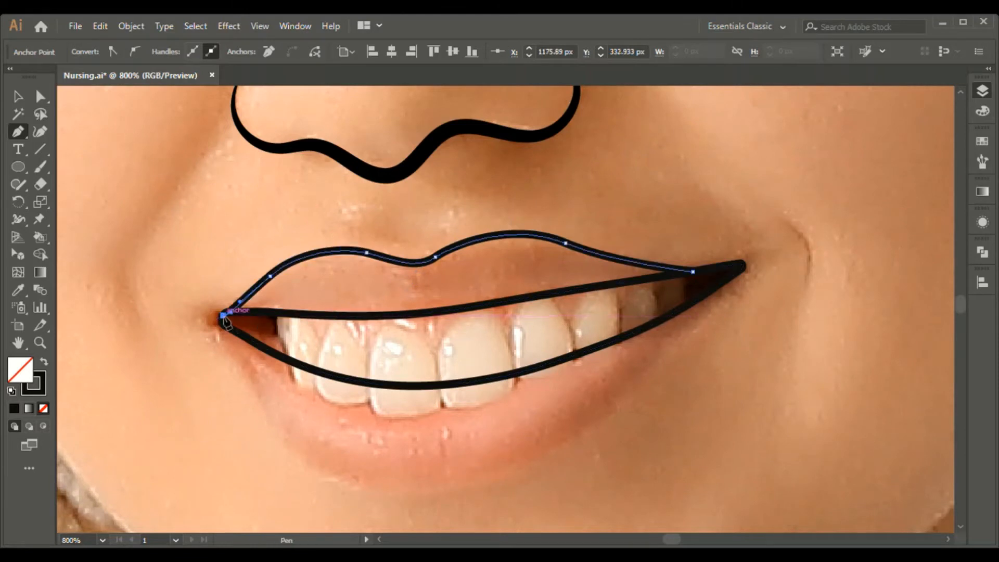
{"action": "left_click_drag", "start_coordinate": [484, 318], "coordinate": [656, 291]}
{"action": "left_click", "coordinate": [692, 271]}
Draw the lower lip as a closed Pen shape, curving under the lip and back across the teeth
{"action": "left_click", "coordinate": [703, 295]}
{"action": "left_click_drag", "start_coordinate": [531, 460], "coordinate": [440, 501]}
{"action": "left_click_drag", "start_coordinate": [284, 440], "coordinate": [242, 351]}
{"action": "left_click", "coordinate": [284, 441]}
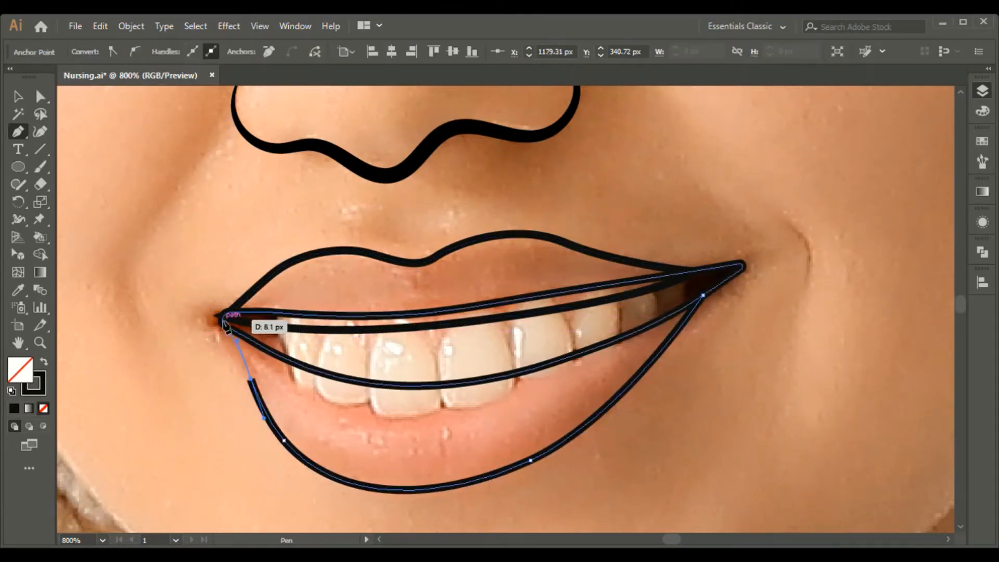
{"action": "left_click", "coordinate": [223, 320]}
{"action": "left_click_drag", "start_coordinate": [581, 325], "coordinate": [752, 284]}
{"action": "left_click", "coordinate": [703, 295]}
{"action": "key", "text": "v"}
{"action": "left_click", "coordinate": [769, 333]}
Close the lower lip outline and merge its overlap with the teeth area into the mouth opening using Shape Builder
{"action": "left_click", "coordinate": [614, 405]}
{"action": "left_click", "coordinate": [562, 363], "text": "shift"}
{"action": "key", "text": "shift+m"}
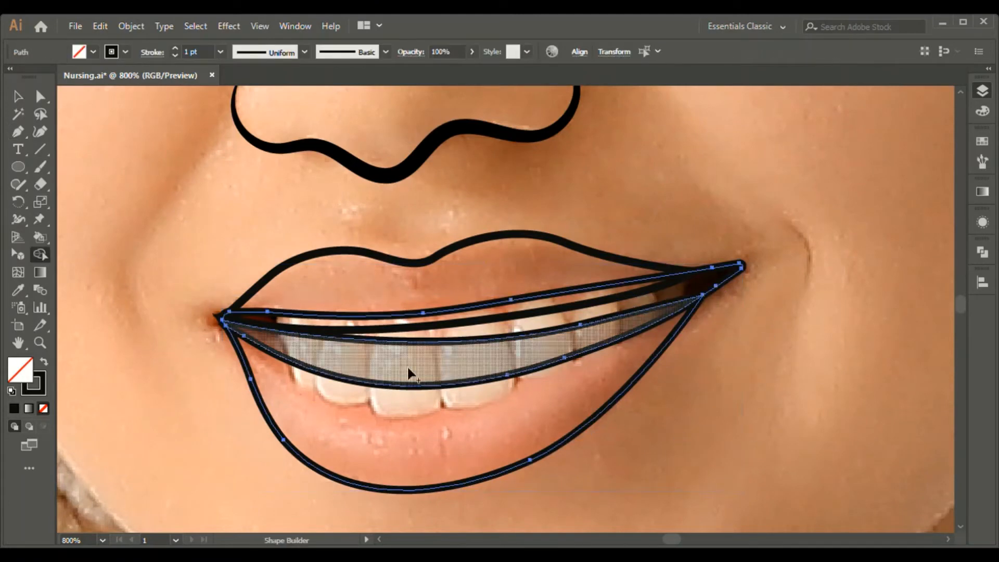
{"action": "left_click_drag", "start_coordinate": [408, 369], "coordinate": [415, 329]}
Merge the upper lip's overlap with the mouth opening into the opening using Shape Builder
{"action": "key", "text": "v"}
{"action": "left_click", "coordinate": [536, 313]}
{"action": "left_click", "coordinate": [542, 366], "text": "shift"}
{"action": "key", "text": "shift+m"}
{"action": "left_click_drag", "start_coordinate": [540, 354], "coordinate": [536, 305]}
{"action": "key", "text": "a"}
{"action": "left_click", "coordinate": [791, 300]}
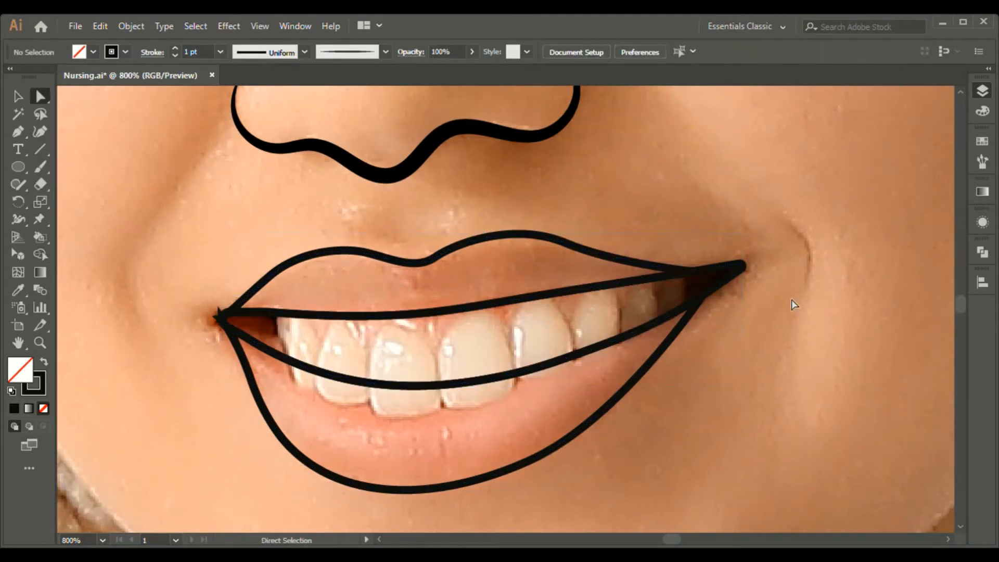
Delete a stray fragment at the mouth's left corner and try to adjust the lip anchors meeting there
{"action": "left_click", "coordinate": [222, 320]}
{"action": "key", "text": "ctrl+space"}
{"action": "left_click_drag", "start_coordinate": [205, 294], "coordinate": [236, 344]}
{"action": "left_click", "coordinate": [237, 344]}
{"action": "left_click_drag", "start_coordinate": [520, 323], "coordinate": [557, 322]}
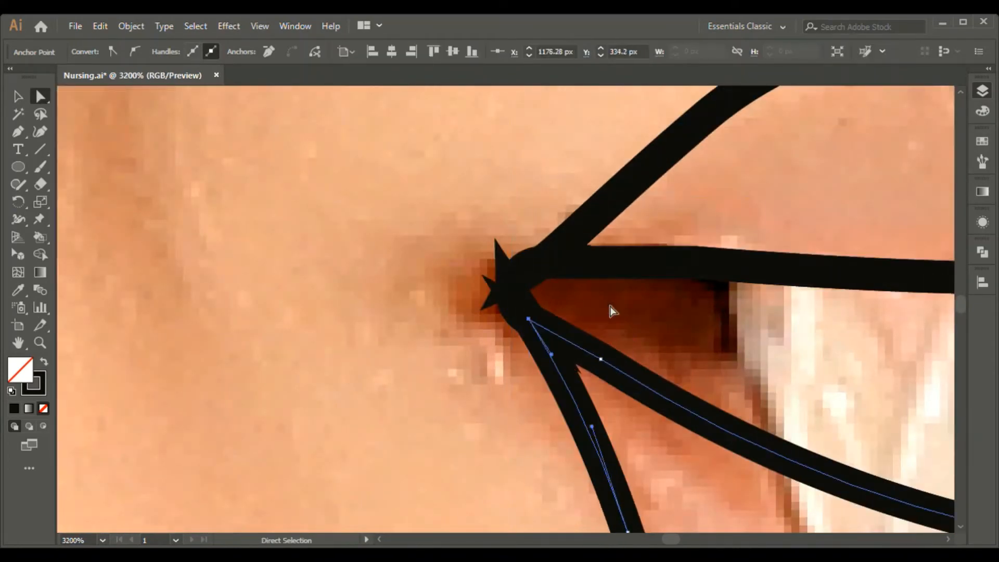
{"action": "left_click", "coordinate": [540, 275]}
{"action": "key", "text": "Delete"}
{"action": "left_click_drag", "start_coordinate": [515, 293], "coordinate": [564, 294]}
{"action": "key", "text": "ctrl+z"}
{"action": "left_click_drag", "start_coordinate": [541, 263], "coordinate": [578, 237]}
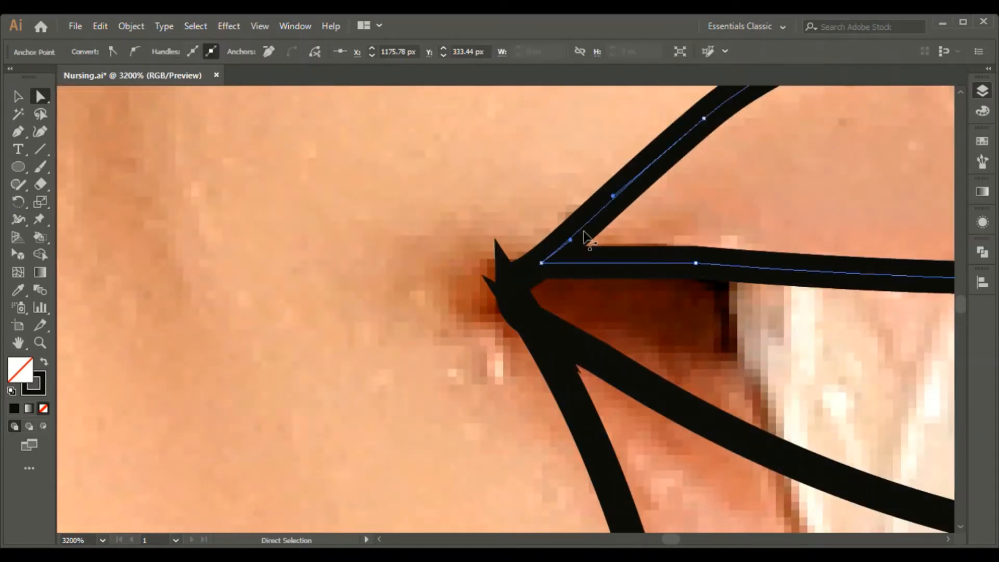
{"action": "key", "text": "ctrl+z"}
Delete the leftover path pieces remaining where the lip outlines meet at the mouth's left corner
{"action": "key", "text": "v"}
{"action": "left_click_drag", "start_coordinate": [591, 351], "coordinate": [546, 331]}
{"action": "left_click", "coordinate": [570, 344]}
{"action": "key", "text": "Delete"}
{"action": "left_click", "coordinate": [523, 306]}
{"action": "key", "text": "Delete"}
{"action": "left_click", "coordinate": [445, 373]}
{"action": "key", "text": "ctrl+minus"}
{"action": "key", "text": "ctrl+minus"}
{"action": "key", "text": "ctrl+minus"}
{"action": "key", "text": "ctrl+minus"}
{"action": "left_click_drag", "start_coordinate": [739, 367], "coordinate": [451, 367]}
{"action": "key", "text": "ctrl+plus"}
{"action": "left_click_drag", "start_coordinate": [544, 347], "coordinate": [595, 284]}
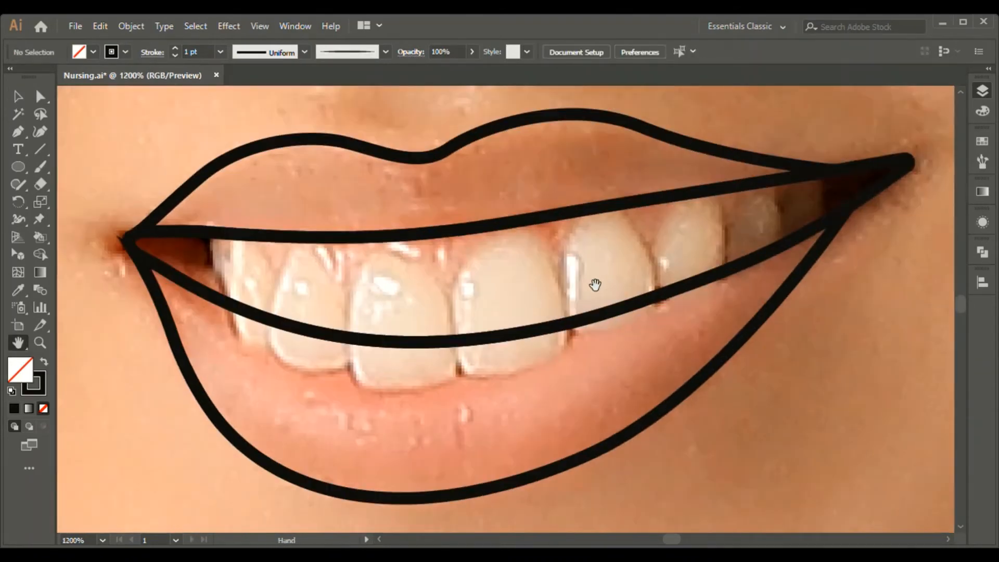
{"action": "left_click_drag", "start_coordinate": [389, 261], "coordinate": [356, 278]}
{"action": "key", "text": "p"}
{"action": "left_click", "coordinate": [167, 256]}
{"action": "left_click_drag", "start_coordinate": [187, 294], "coordinate": [206, 361]}
{"action": "key", "text": "ctrl+z"}
{"action": "key", "text": "ctrl+z"}
{"action": "key", "text": "ctrl+z"}
{"action": "key", "text": "ctrl+z"}
Start a Pen outline of the teeth, tracing the scalloped lower edges from the leftmost tooth past the front teeth
{"action": "left_click", "coordinate": [200, 269]}
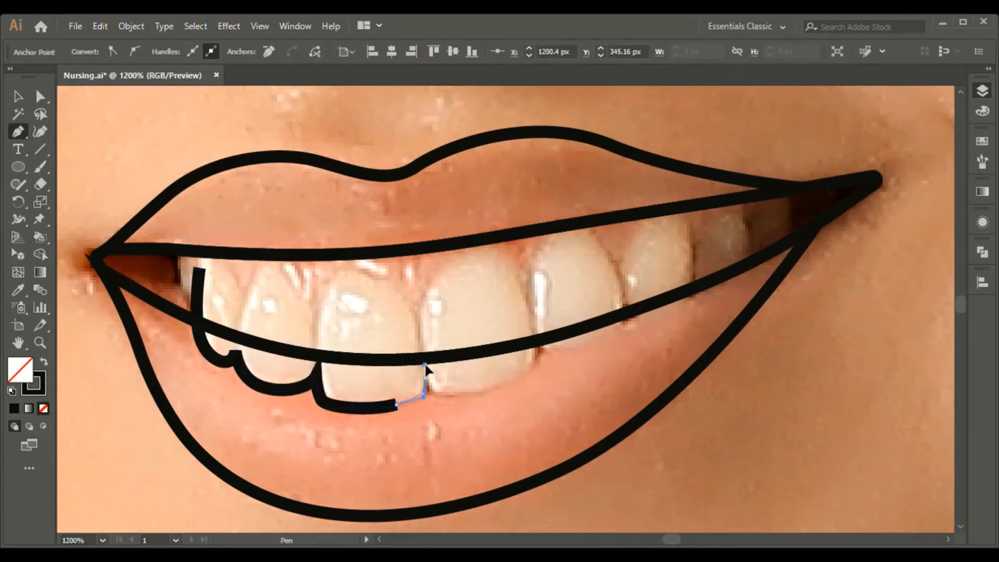
{"action": "key", "text": "ctrl+z"}
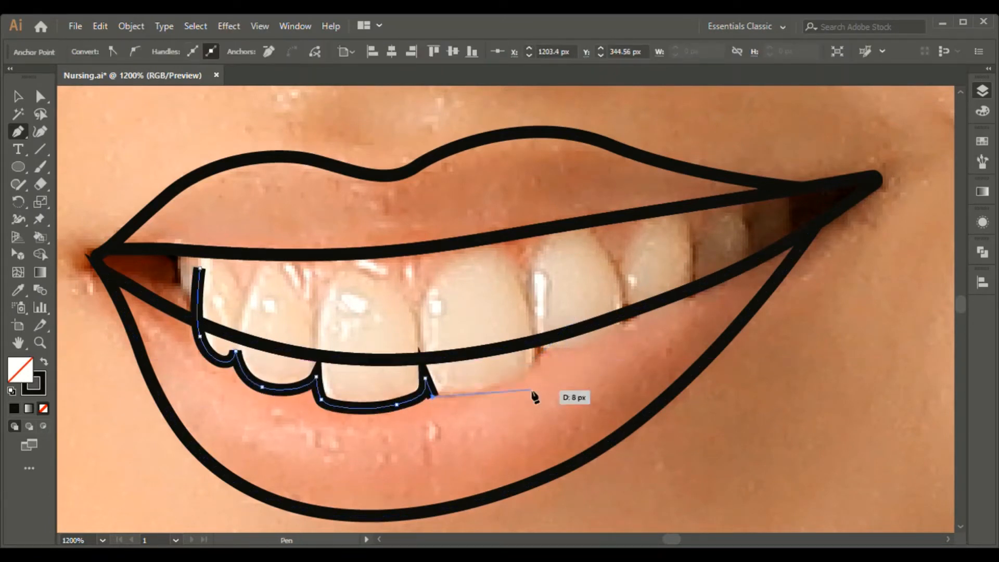
{"action": "left_click_drag", "start_coordinate": [536, 359], "coordinate": [549, 330]}
{"action": "left_click", "coordinate": [545, 350]}
{"action": "left_click_drag", "start_coordinate": [625, 314], "coordinate": [633, 300]}
{"action": "left_click", "coordinate": [625, 305]}
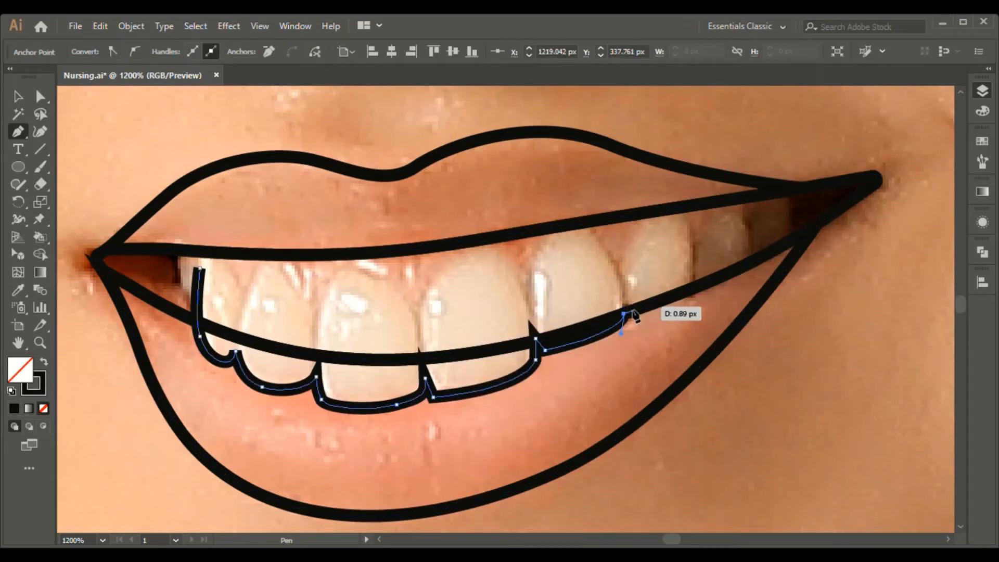
Continue the teeth outline along the lower edges of the small right-hand teeth and turn back over the last one
{"action": "left_click", "coordinate": [632, 316]}
{"action": "left_click", "coordinate": [693, 277]}
{"action": "left_click_drag", "start_coordinate": [694, 288], "coordinate": [705, 225]}
{"action": "left_click", "coordinate": [698, 286]}
{"action": "left_click", "coordinate": [748, 223]}
{"action": "left_click_drag", "start_coordinate": [695, 255], "coordinate": [696, 266]}
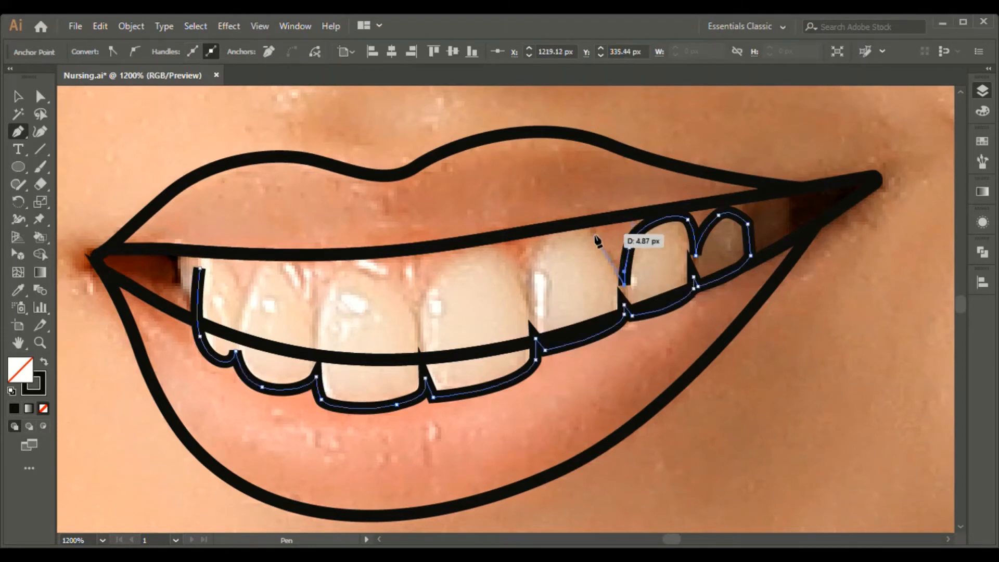
Trace the teeth outline back along the gum line, arching over the next two teeth up to the right front tooth
{"action": "left_click_drag", "start_coordinate": [591, 231], "coordinate": [576, 223]}
{"action": "left_click_drag", "start_coordinate": [537, 260], "coordinate": [524, 301]}
{"action": "left_click", "coordinate": [537, 261]}
{"action": "left_click", "coordinate": [534, 317]}
{"action": "left_click_drag", "start_coordinate": [508, 255], "coordinate": [493, 237]}
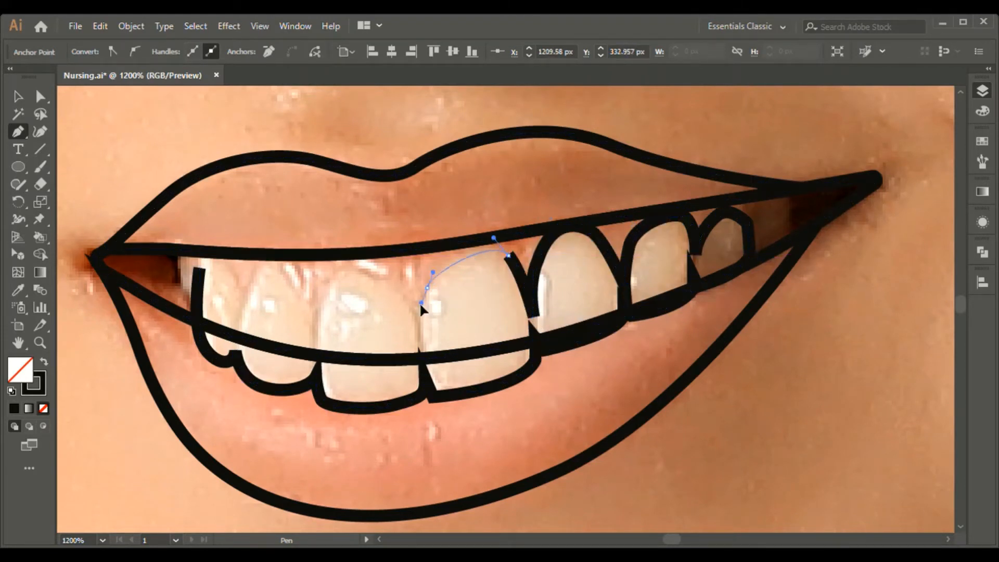
{"action": "left_click_drag", "start_coordinate": [427, 287], "coordinate": [415, 325]}
Arch the outline over the remaining left teeth and close it at its starting point
{"action": "left_click_drag", "start_coordinate": [384, 280], "coordinate": [349, 255]}
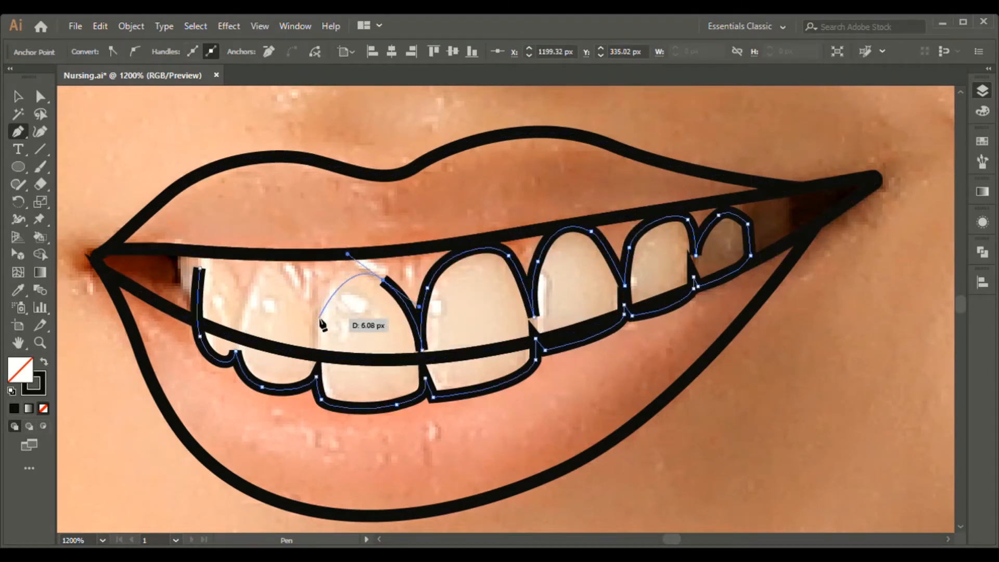
{"action": "left_click_drag", "start_coordinate": [318, 317], "coordinate": [314, 351]}
{"action": "left_click", "coordinate": [316, 354]}
{"action": "left_click_drag", "start_coordinate": [245, 317], "coordinate": [241, 327]}
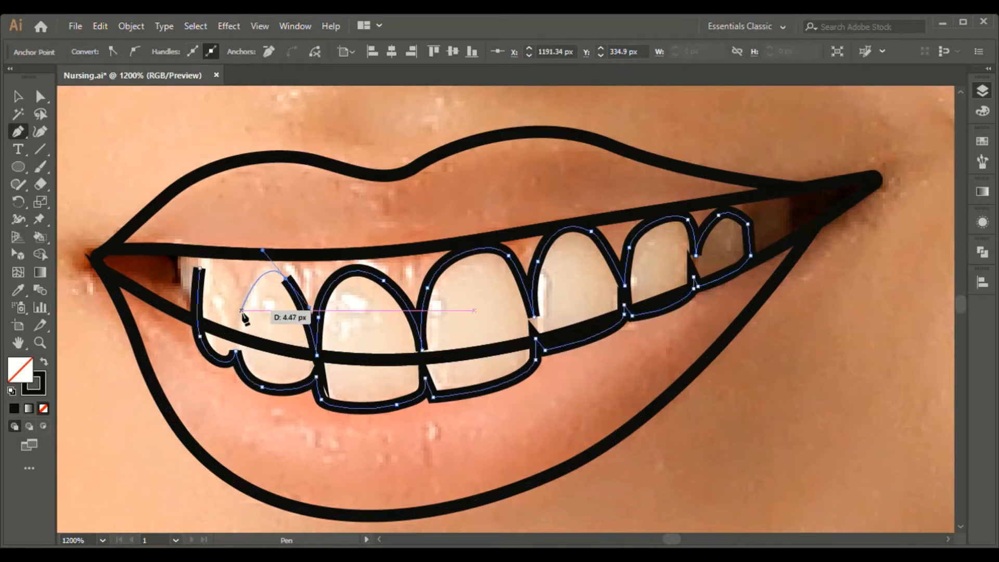
{"action": "left_click_drag", "start_coordinate": [223, 264], "coordinate": [201, 240]}
{"action": "left_click_drag", "start_coordinate": [200, 268], "coordinate": [193, 311]}
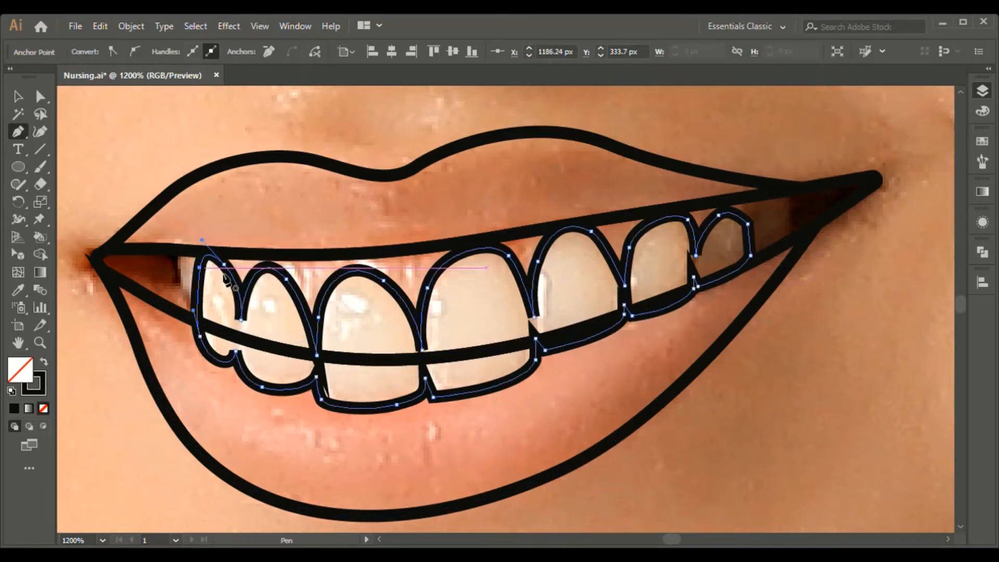
{"action": "left_click", "coordinate": [528, 417]}
Start a Pen shape for the gums, following the arched tops of the teeth from the left end to the right front tooth
{"action": "key", "text": "p"}
{"action": "left_click", "coordinate": [191, 302]}
{"action": "left_click_drag", "start_coordinate": [227, 268], "coordinate": [249, 300]}
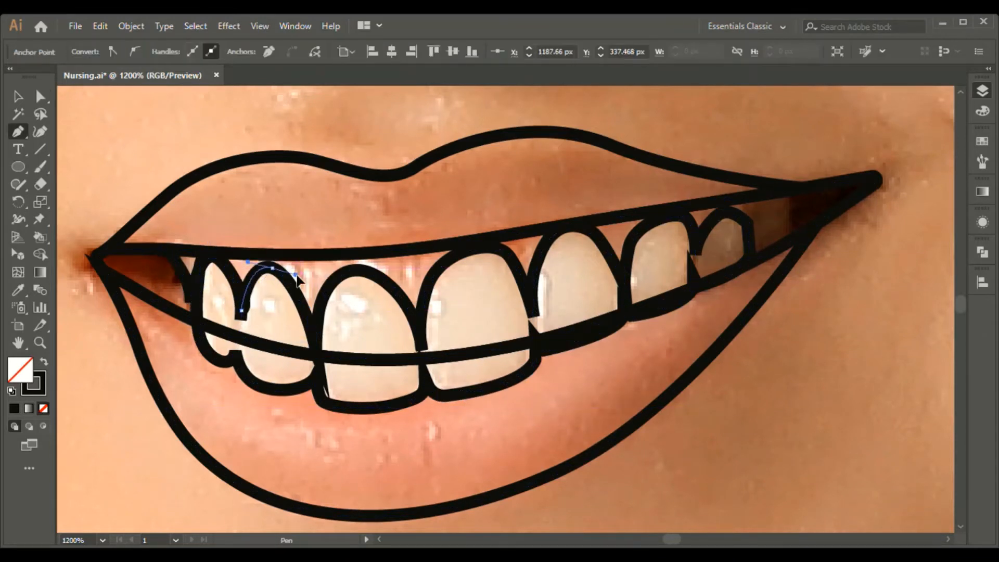
{"action": "left_click_drag", "start_coordinate": [355, 270], "coordinate": [358, 276]}
{"action": "left_click", "coordinate": [421, 342]}
{"action": "left_click_drag", "start_coordinate": [465, 251], "coordinate": [502, 242]}
{"action": "left_click_drag", "start_coordinate": [531, 306], "coordinate": [537, 331]}
{"action": "left_click", "coordinate": [532, 305]}
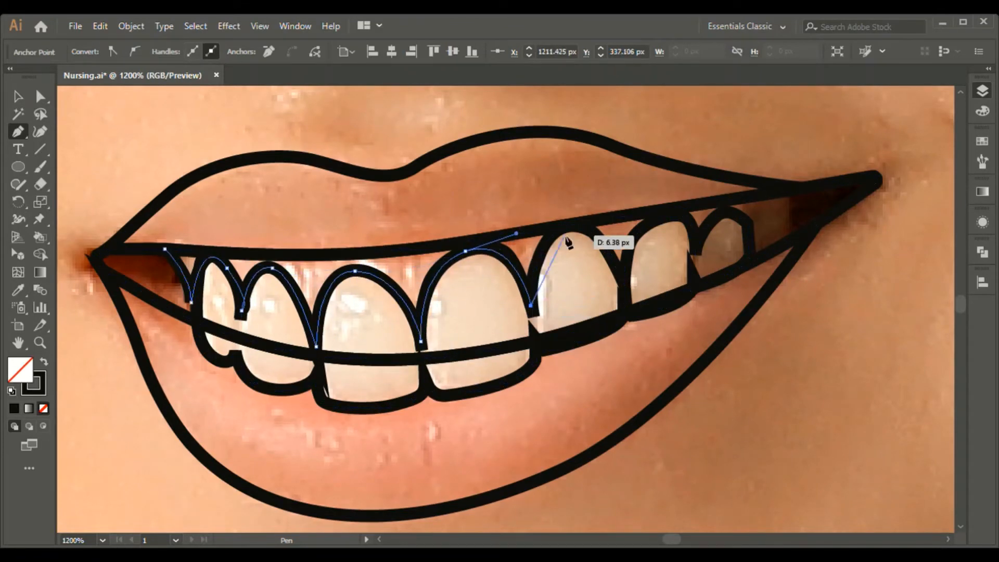
Extend the gum path over the remaining right-hand teeth and close it with a curve across the upper lip
{"action": "left_click_drag", "start_coordinate": [564, 227], "coordinate": [593, 226]}
{"action": "left_click_drag", "start_coordinate": [623, 281], "coordinate": [628, 300]}
{"action": "left_click", "coordinate": [622, 280]}
{"action": "left_click_drag", "start_coordinate": [637, 231], "coordinate": [650, 218]}
{"action": "left_click_drag", "start_coordinate": [696, 255], "coordinate": [692, 299]}
{"action": "left_click", "coordinate": [696, 255]}
{"action": "left_click_drag", "start_coordinate": [727, 213], "coordinate": [779, 180]}
{"action": "left_click", "coordinate": [749, 232]}
{"action": "left_click_drag", "start_coordinate": [392, 195], "coordinate": [179, 235]}
{"action": "left_click", "coordinate": [165, 249]}
Split the gum shape at the mouth opening's upper edge with Shape Builder and delete the part over the upper lip
{"action": "key", "text": "v"}
{"action": "left_click", "coordinate": [333, 254], "text": "shift"}
{"action": "key", "text": "shift+m"}
{"action": "left_click", "coordinate": [314, 241]}
{"action": "key", "text": "a"}
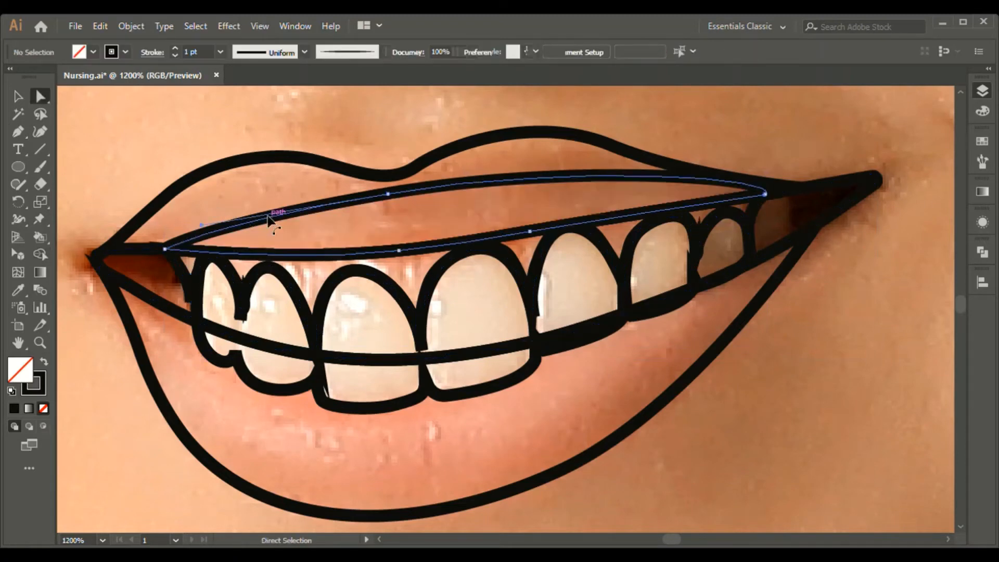
{"action": "left_click", "coordinate": [272, 216]}
{"action": "key", "text": "Delete"}
Draw a closed Pen shape over the dark last tooth near the mouth's right corner, overlapping the edges of the opening
{"action": "scroll", "coordinate": [542, 418], "scroll_direction": "down", "scroll_amount": 1}
{"action": "scroll", "coordinate": [541, 418], "scroll_direction": "up", "scroll_amount": 1}
{"action": "left_click_drag", "start_coordinate": [827, 304], "coordinate": [550, 359]}
{"action": "key", "text": "p"}
{"action": "left_click", "coordinate": [518, 248]}
{"action": "left_click_drag", "start_coordinate": [524, 306], "coordinate": [521, 329]}
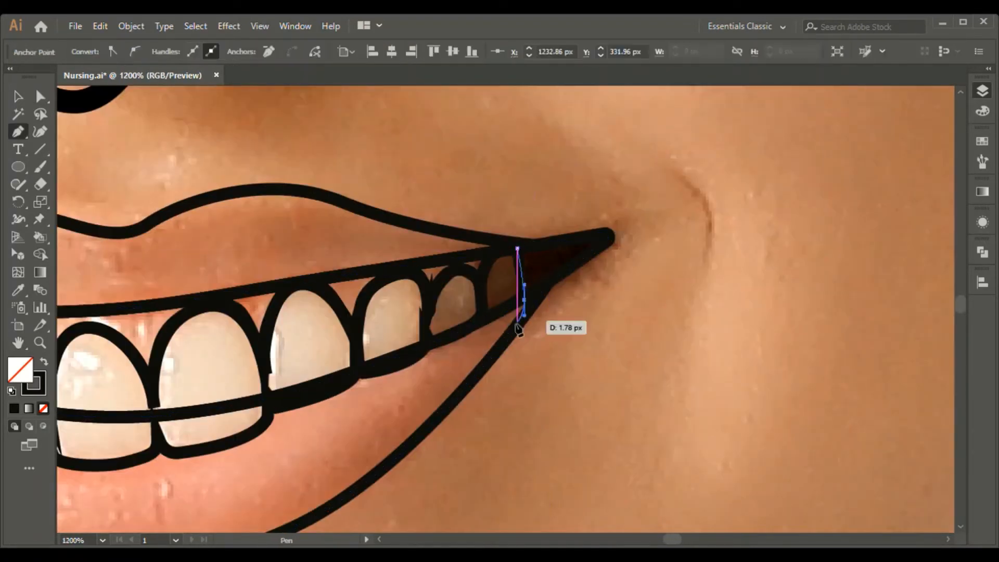
{"action": "left_click", "coordinate": [489, 325]}
{"action": "left_click_drag", "start_coordinate": [478, 243], "coordinate": [497, 239]}
{"action": "left_click", "coordinate": [518, 248]}
Split the last tooth at the mouth opening's edges with Shape Builder and delete the pieces sticking out
{"action": "key", "text": "v"}
{"action": "left_click", "coordinate": [471, 256], "text": "shift"}
{"action": "key", "text": "shift+m"}
{"action": "left_click", "coordinate": [503, 286]}
{"action": "key", "text": "v"}
{"action": "left_click", "coordinate": [536, 338]}
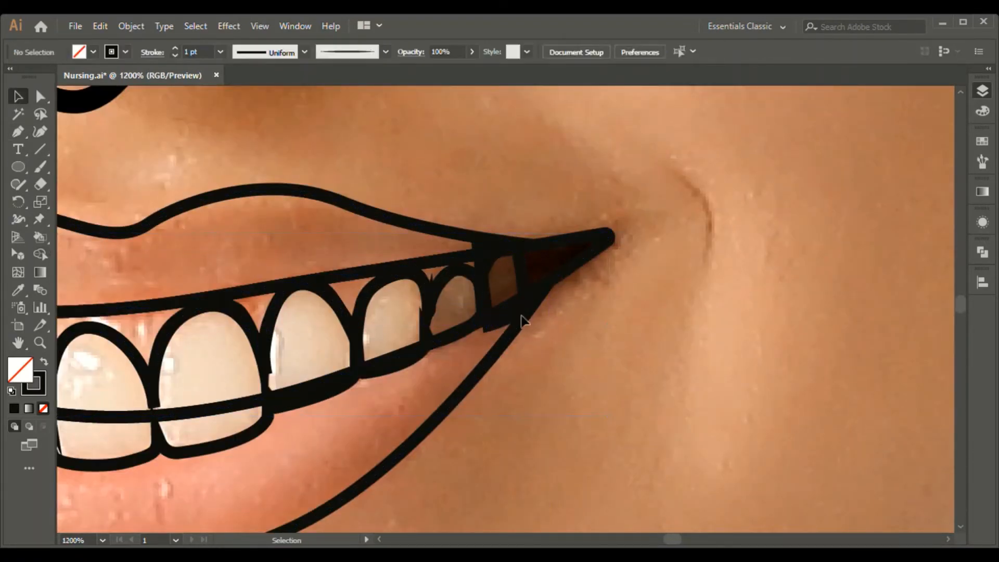
{"action": "left_click", "coordinate": [512, 316]}
{"action": "left_click", "coordinate": [486, 255], "text": "shift"}
{"action": "key", "text": "Delete"}
Paint the smile creases beside the mouth and nose with the Paintbrush and give them a tapered width profile
{"action": "key", "text": "ctrl+minus"}
{"action": "key", "text": "ctrl+minus"}
{"action": "left_click_drag", "start_coordinate": [490, 409], "coordinate": [439, 433]}
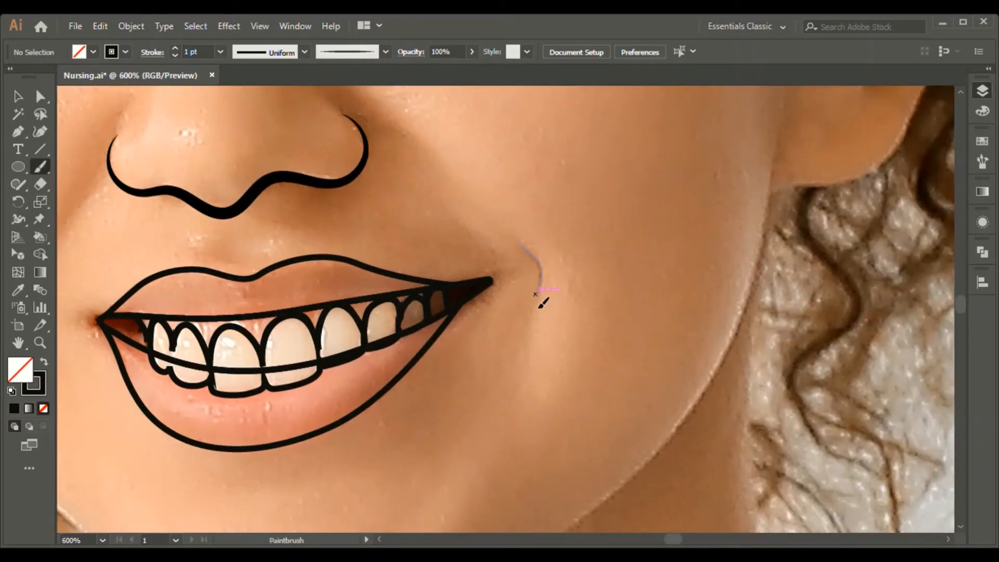
{"action": "left_click_drag", "start_coordinate": [539, 306], "coordinate": [539, 307]}
{"action": "key", "text": "ctrl+minus"}
{"action": "key", "text": "ctrl+minus"}
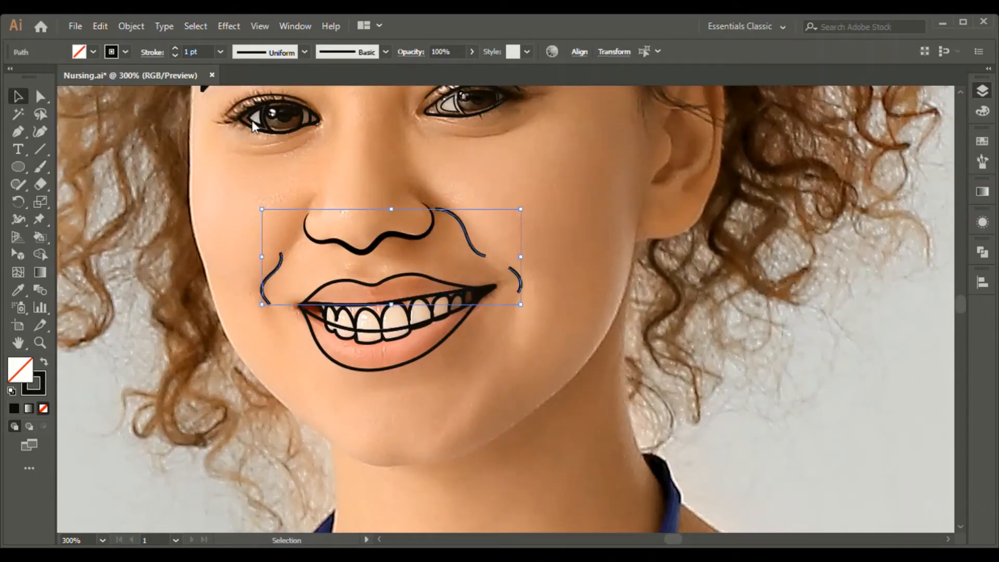
{"action": "left_click", "coordinate": [524, 198]}
Paint the ear's outer contour and front edge with the Paintbrush and join the strokes into one closed outline
{"action": "key", "text": "h"}
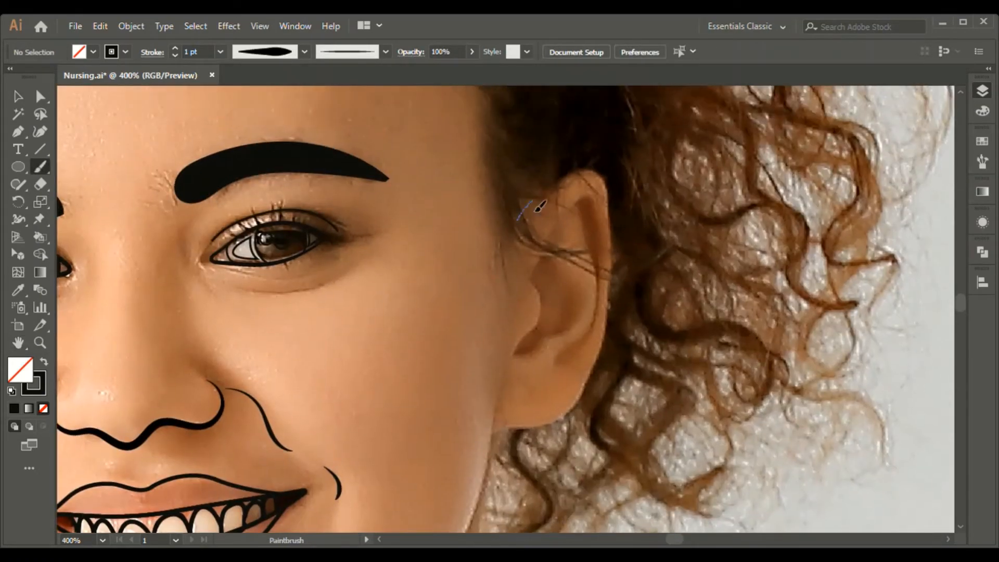
{"action": "left_click_drag", "start_coordinate": [492, 430], "coordinate": [491, 430]}
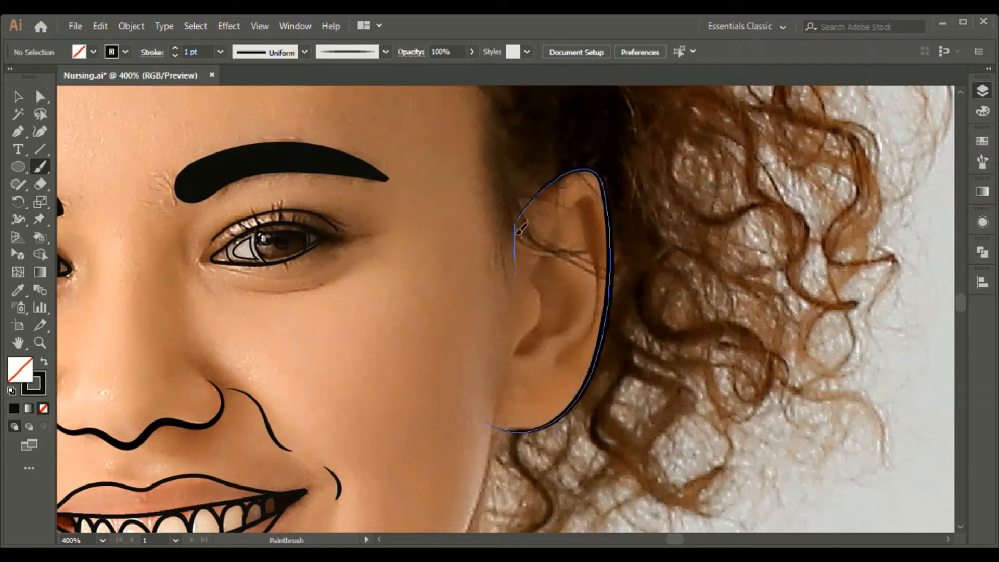
{"action": "key", "text": "v"}
{"action": "left_click", "coordinate": [609, 292]}
{"action": "left_click", "coordinate": [483, 323], "text": "shift"}
{"action": "key", "text": "ctrl+j"}
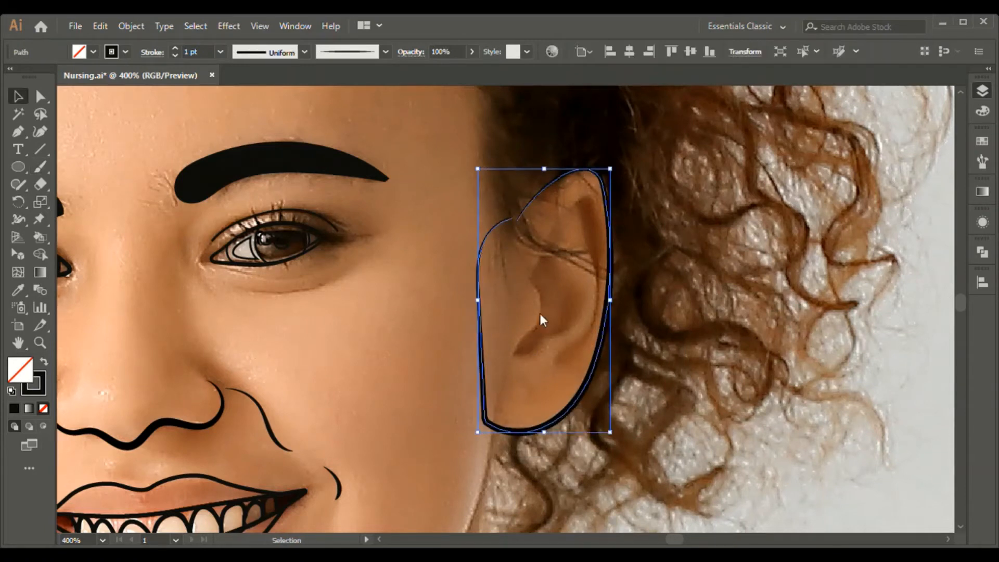
{"action": "left_click", "coordinate": [539, 314]}
Paint the ear's inner folds and canal contours inside the outline with the Paintbrush
{"action": "key", "text": "b"}
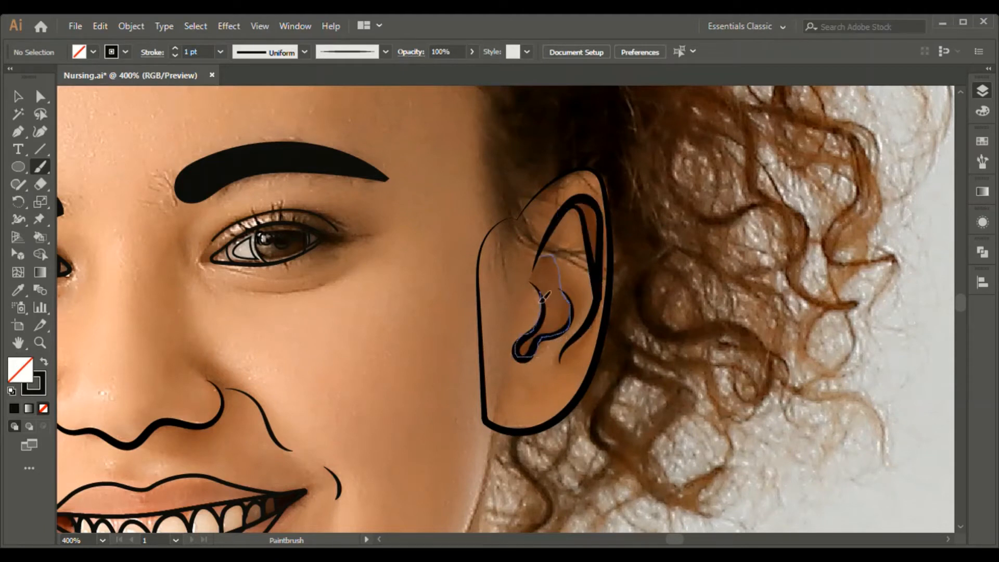
{"action": "key", "text": "v"}
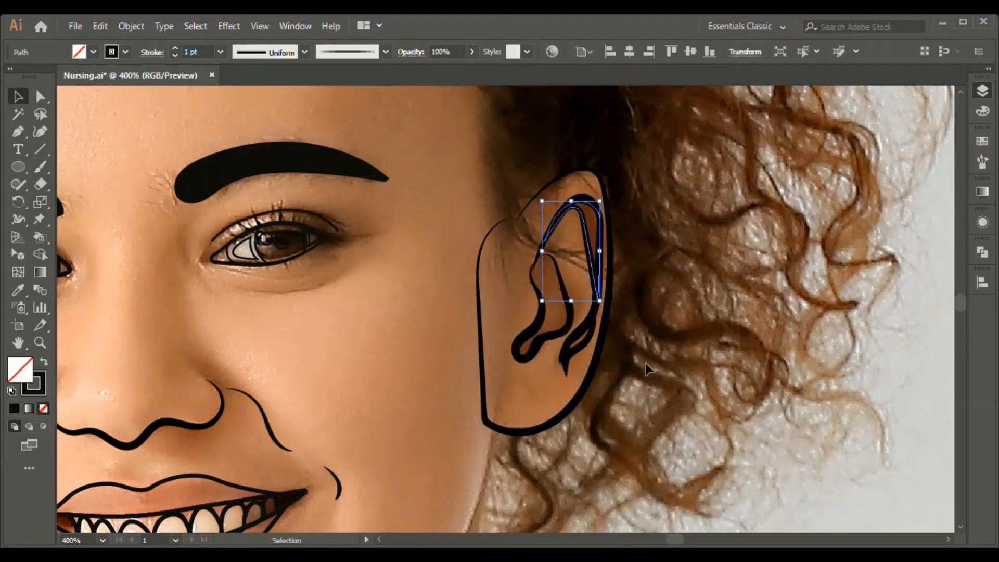
{"action": "left_click", "coordinate": [693, 341]}
Hide the reference photo and show the hair and face outline artwork together with the facial features
{"action": "key", "text": "ctrl+minus"}
{"action": "key", "text": "space"}
{"action": "left_click_drag", "start_coordinate": [125, 386], "coordinate": [392, 156]}
{"action": "left_click_drag", "start_coordinate": [613, 133], "coordinate": [550, 292]}
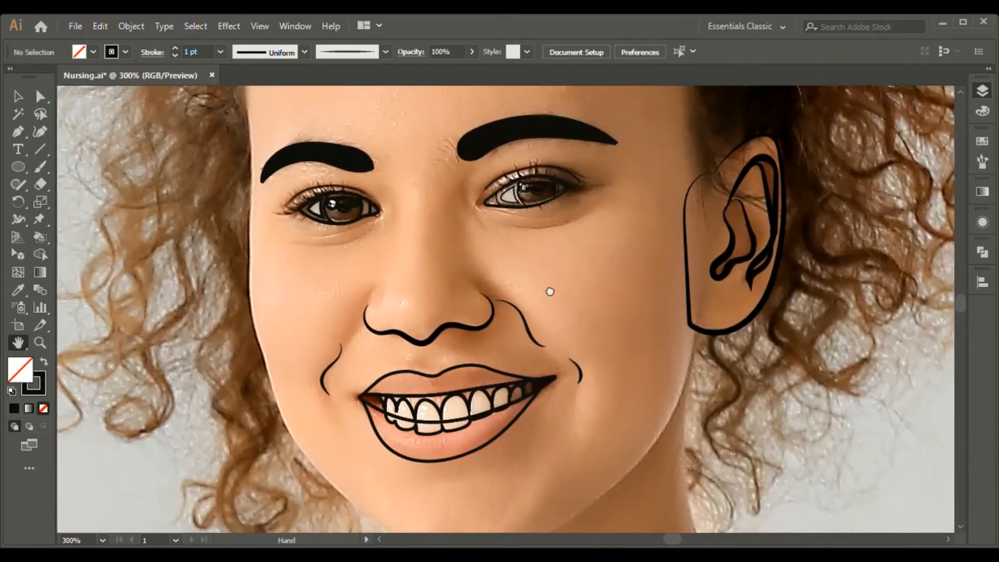
{"action": "key", "text": "ctrl+equal"}
{"action": "left_click_drag", "start_coordinate": [864, 284], "coordinate": [525, 313]}
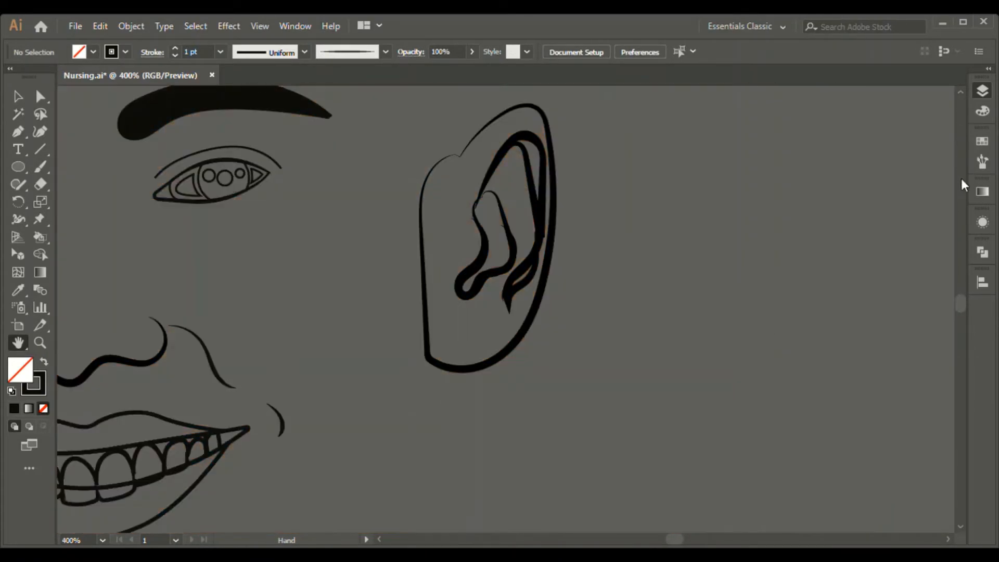
{"action": "key", "text": "ctrl+1"}
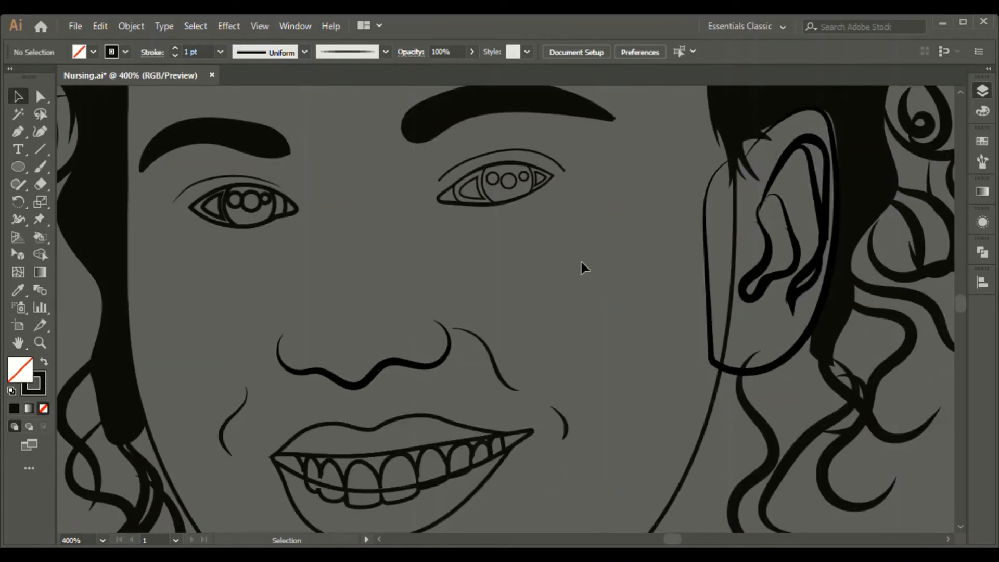
Fill the main hair shape with the darkest brown of the HAIRS palette using the Eyedropper
{"action": "scroll", "coordinate": [581, 261], "scroll_direction": "down", "scroll_amount": 3}
{"action": "left_click_drag", "start_coordinate": [868, 319], "coordinate": [807, 402]}
{"action": "left_click_drag", "start_coordinate": [412, 189], "coordinate": [567, 149]}
{"action": "key", "text": "a"}
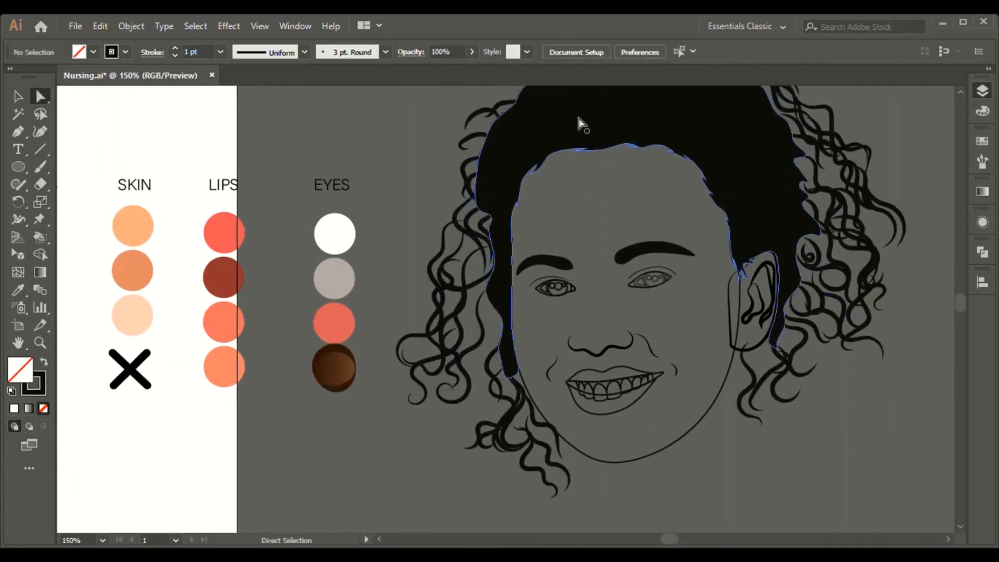
{"action": "key", "text": "v"}
{"action": "left_click", "coordinate": [579, 125]}
{"action": "left_click", "coordinate": [582, 212]}
{"action": "key", "text": "a"}
{"action": "left_click", "coordinate": [562, 127]}
{"action": "key", "text": "i"}
{"action": "left_click_drag", "start_coordinate": [264, 320], "coordinate": [418, 324]}
{"action": "left_click", "coordinate": [189, 229]}
{"action": "key", "text": "v"}
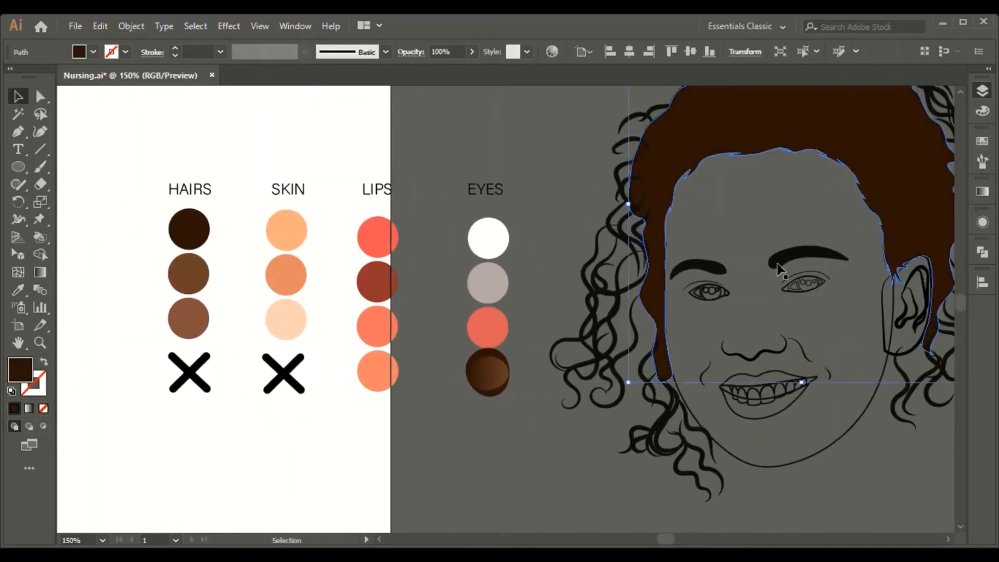
Fill both eyebrows with the darkest brown of the HAIRS palette
{"action": "left_click", "coordinate": [780, 265]}
{"action": "left_click", "coordinate": [700, 266], "text": "shift"}
{"action": "key", "text": "i"}
{"action": "left_click", "coordinate": [189, 229]}
Colour the curl strands' strokes with the darkest HAIRS brown, without a fill, and increase their stroke weight
{"action": "left_click", "coordinate": [627, 179]}
{"action": "left_click", "coordinate": [188, 229]}
{"action": "key", "text": "shift+x"}
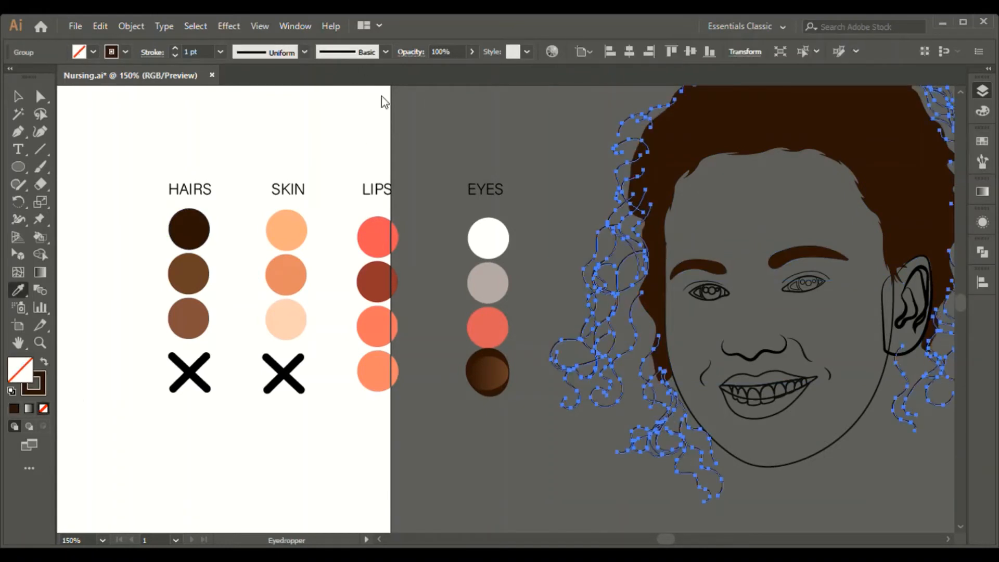
{"action": "left_click", "coordinate": [175, 49]}
{"action": "left_click", "coordinate": [175, 48]}
{"action": "key", "text": "v"}
{"action": "left_click", "coordinate": [542, 149]}
Fill the face outline with the first light orange of the SKIN palette
{"action": "left_click", "coordinate": [842, 445]}
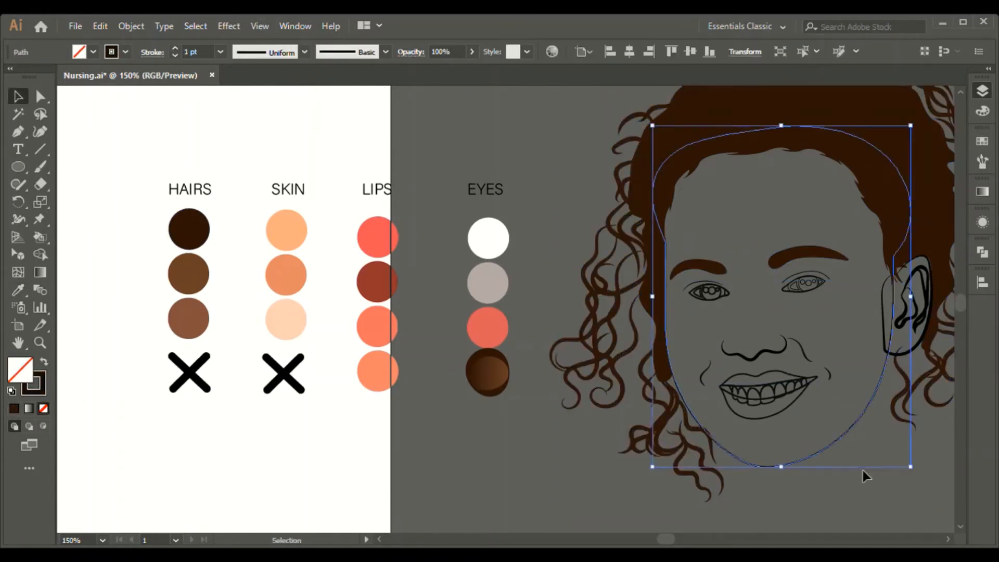
{"action": "key", "text": "i"}
{"action": "left_click", "coordinate": [286, 230]}
{"action": "key", "text": "v"}
{"action": "left_click", "coordinate": [867, 448]}
Fill the ear's outer shape with the same light orange as the face
{"action": "left_click", "coordinate": [902, 351]}
{"action": "key", "text": "i"}
{"action": "left_click", "coordinate": [843, 424]}
{"action": "key", "text": "v"}
{"action": "left_click", "coordinate": [884, 431]}
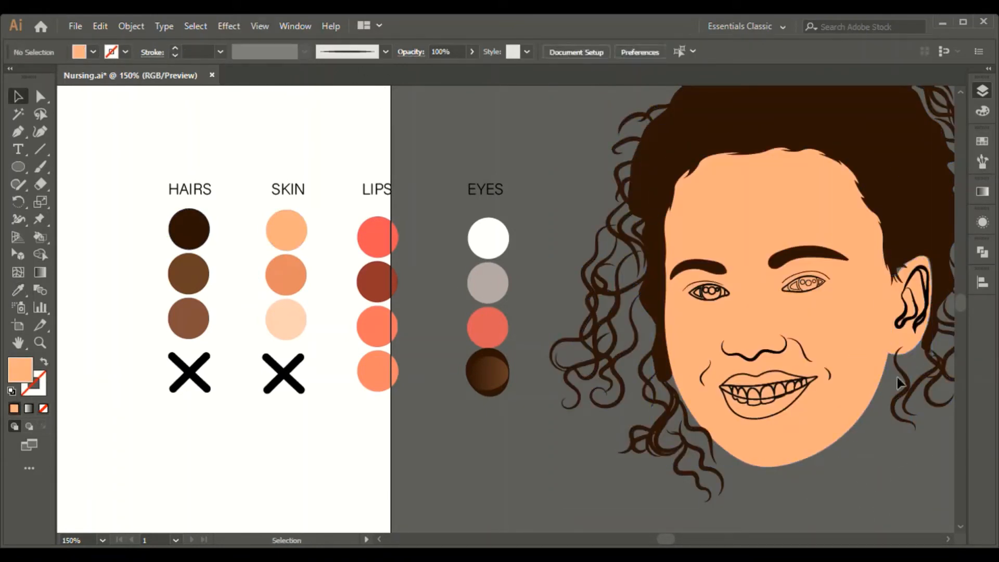
Give the ear's inner contour lines a dark brown 2 pt stroke with a tapered width profile
{"action": "left_click", "coordinate": [899, 382]}
{"action": "left_click", "coordinate": [925, 267]}
{"action": "left_click", "coordinate": [918, 307], "text": "shift"}
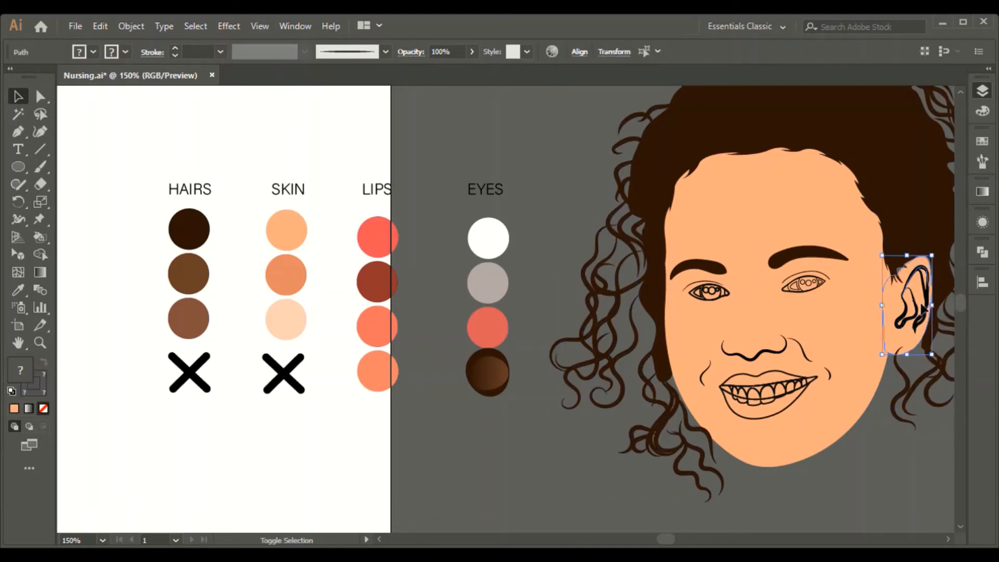
{"action": "left_click", "coordinate": [919, 307], "text": "shift"}
{"action": "key", "text": "ctrl+equal"}
{"action": "key", "text": "ctrl+equal"}
{"action": "key", "text": "ctrl+equal"}
{"action": "key", "text": "ctrl+equal"}
{"action": "key", "text": "ctrl+equal"}
{"action": "left_click", "coordinate": [455, 453], "text": "shift"}
{"action": "left_click", "coordinate": [514, 460], "text": "shift"}
{"action": "left_click", "coordinate": [567, 447], "text": "shift"}
{"action": "key", "text": "ctrl+minus"}
{"action": "key", "text": "ctrl+minus"}
{"action": "key", "text": "ctrl+minus"}
{"action": "key", "text": "ctrl+minus"}
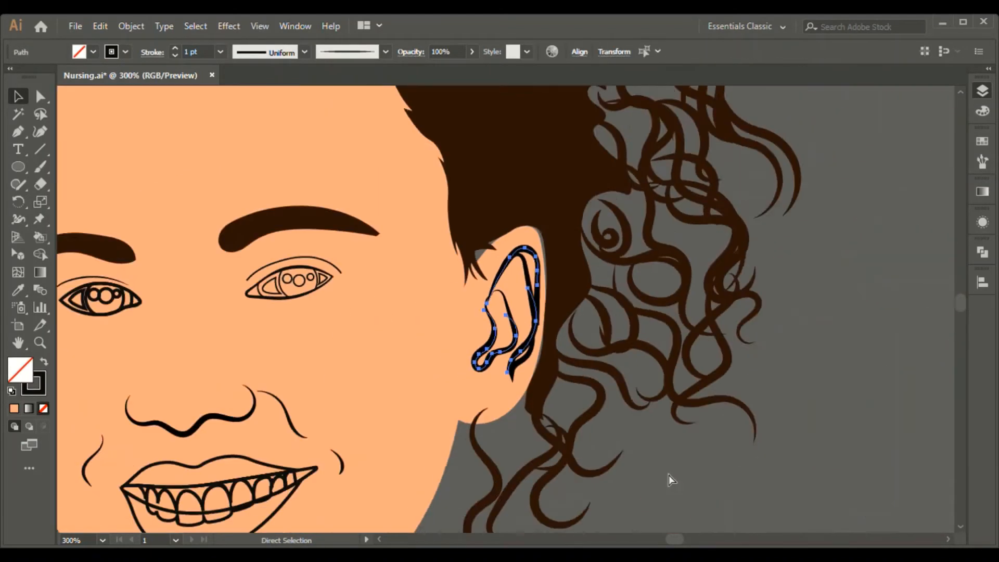
{"action": "key", "text": "i"}
{"action": "left_click", "coordinate": [587, 359]}
{"action": "left_click", "coordinate": [267, 92]}
{"action": "left_click", "coordinate": [175, 55]}
{"action": "left_click", "coordinate": [175, 56]}
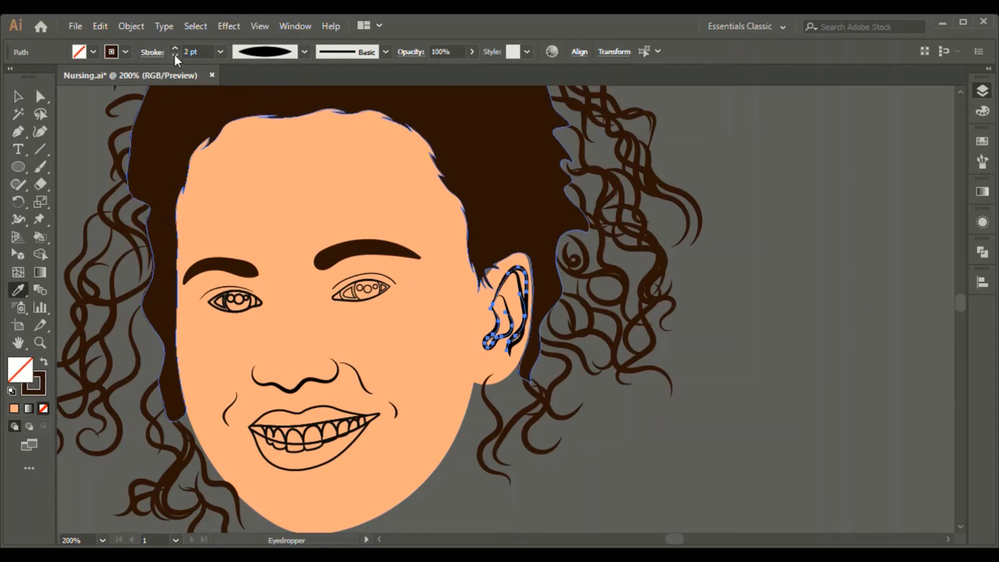
{"action": "key", "text": "v"}
{"action": "left_click", "coordinate": [778, 431]}
Fill the ear's inner fold shapes with the second, darker orange of the SKIN palette
{"action": "left_click", "coordinate": [505, 303]}
{"action": "left_click", "coordinate": [521, 281], "text": "shift"}
{"action": "left_click_drag", "start_coordinate": [234, 261], "coordinate": [629, 293]}
{"action": "left_click_drag", "start_coordinate": [312, 292], "coordinate": [506, 329]}
{"action": "key", "text": "i"}
{"action": "left_click", "coordinate": [260, 346]}
{"action": "key", "text": "v"}
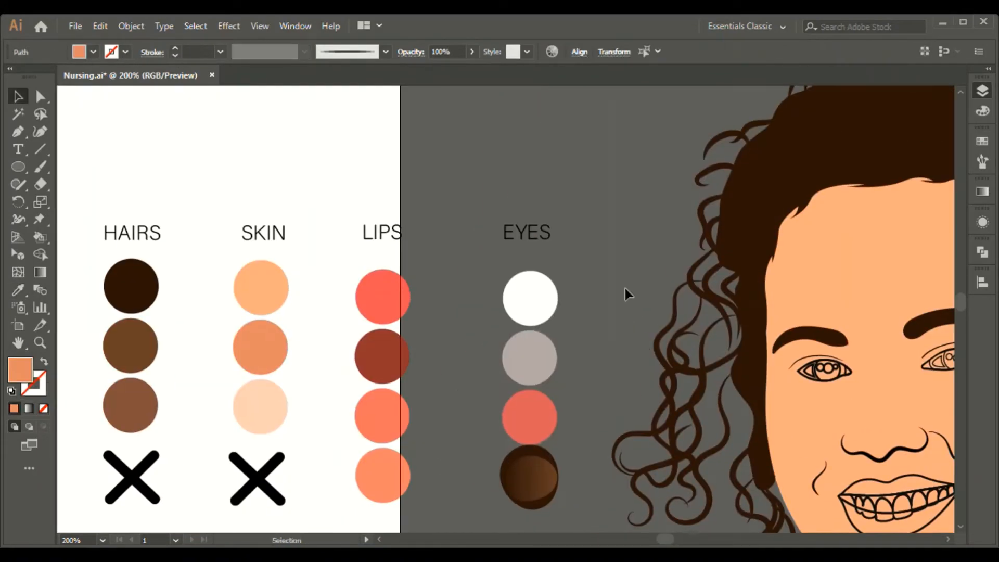
{"action": "left_click", "coordinate": [625, 291]}
Scale down the group of colour palettes and place it close beside the hair
{"action": "left_click_drag", "start_coordinate": [861, 335], "coordinate": [515, 270]}
{"action": "left_click", "coordinate": [200, 298]}
{"action": "left_click_drag", "start_coordinate": [211, 298], "coordinate": [89, 297]}
{"action": "left_click_drag", "start_coordinate": [85, 297], "coordinate": [272, 241]}
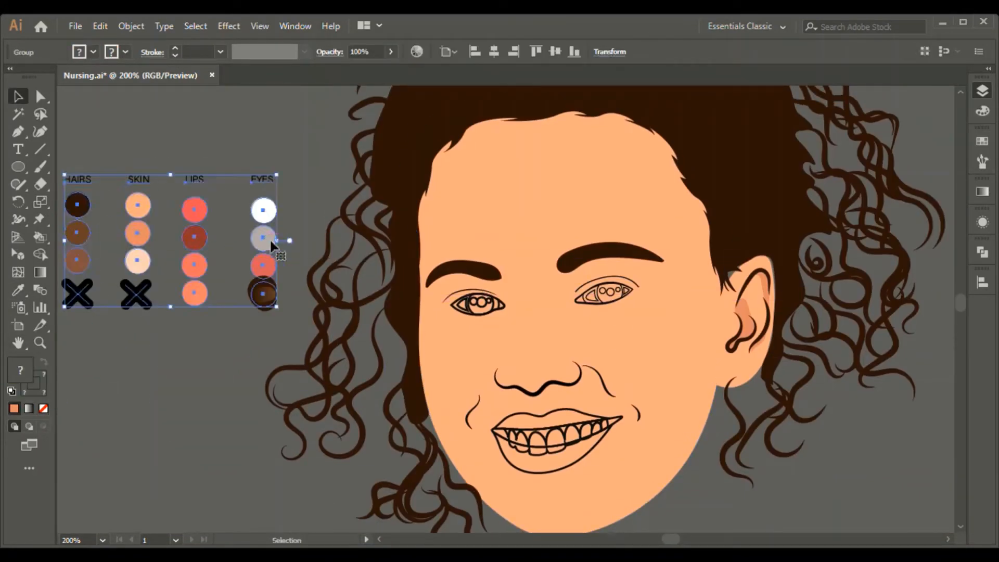
{"action": "left_click", "coordinate": [312, 247]}
Apply the brown gradient swatch of the EYES palette to the irises of both eyes
{"action": "key", "text": "a"}
{"action": "left_click", "coordinate": [493, 303]}
{"action": "key", "text": "i"}
{"action": "left_click", "coordinate": [262, 295]}
{"action": "key", "text": "v"}
{"action": "left_click", "coordinate": [600, 299]}
{"action": "key", "text": "i"}
{"action": "left_click", "coordinate": [262, 295]}
{"action": "key", "text": "v"}
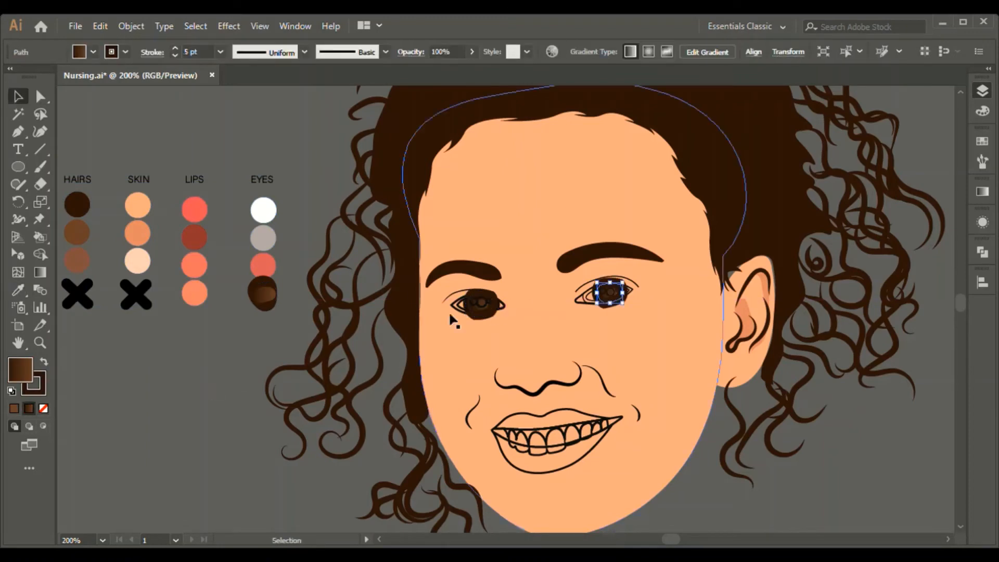
Set the stroke of both irises to 1 pt with the double-bulge width profile
{"action": "left_click", "coordinate": [480, 307], "text": "shift"}
{"action": "left_click", "coordinate": [175, 56]}
{"action": "left_click", "coordinate": [175, 55]}
{"action": "left_click", "coordinate": [175, 55]}
{"action": "left_click", "coordinate": [264, 111]}
{"action": "left_click", "coordinate": [483, 304]}
{"action": "key", "text": "ctrl+plus"}
{"action": "key", "text": "ctrl+plus"}
{"action": "key", "text": "ctrl+plus"}
{"action": "key", "text": "ctrl+plus"}
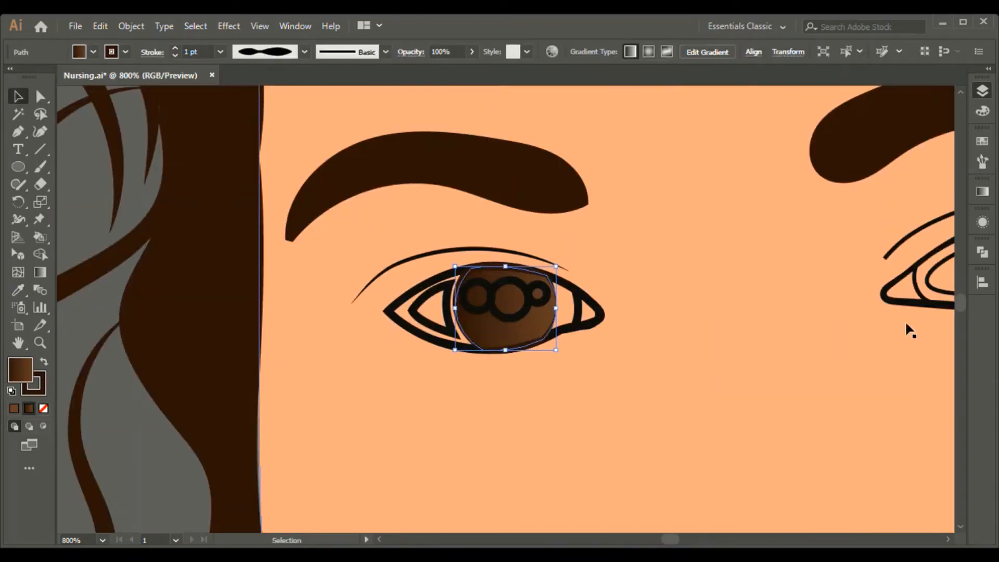
{"action": "left_click", "coordinate": [566, 286]}
{"action": "key", "text": "ctrl+minus"}
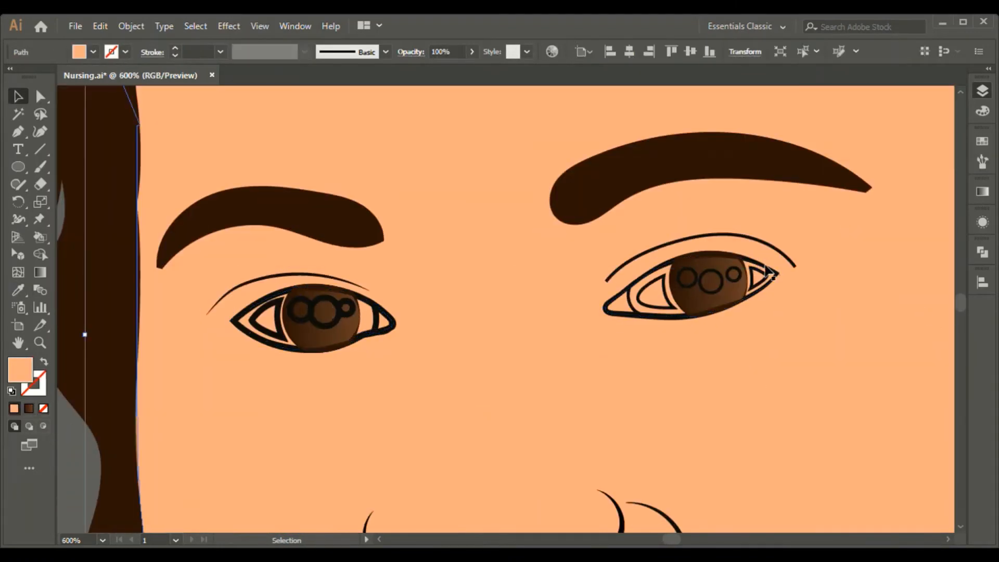
Ungroup the eye line work and fill both eyeball shapes with the grey of the EYES palette
{"action": "left_click", "coordinate": [768, 270]}
{"action": "key", "text": "ctrl+shift+g"}
{"action": "left_click", "coordinate": [660, 319]}
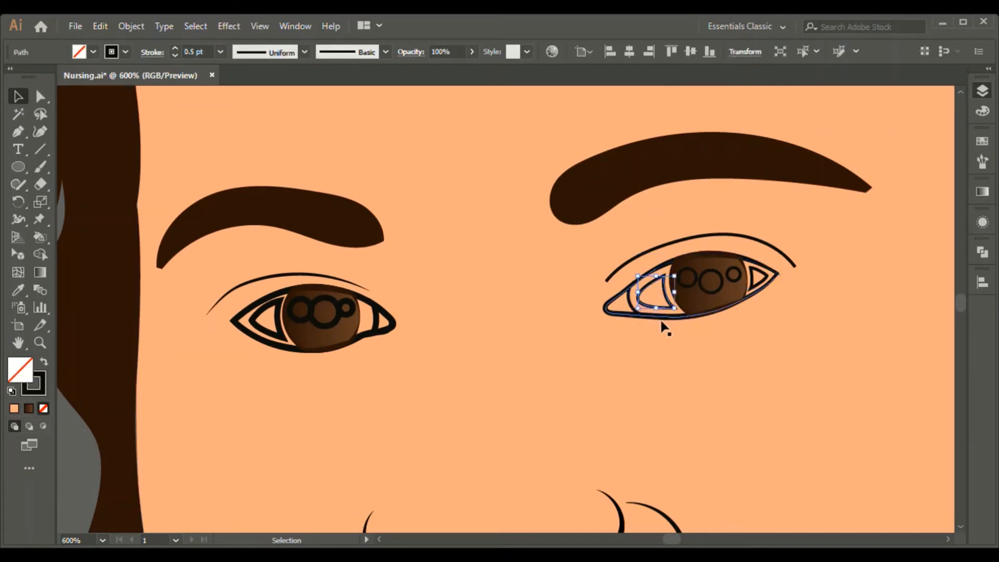
{"action": "left_click", "coordinate": [778, 269]}
{"action": "left_click", "coordinate": [779, 273]}
{"action": "left_click", "coordinate": [395, 327], "text": "shift"}
{"action": "key", "text": "ctrl+minus"}
{"action": "key", "text": "ctrl+minus"}
{"action": "key", "text": "ctrl+minus"}
{"action": "key", "text": "i"}
{"action": "left_click", "coordinate": [228, 249]}
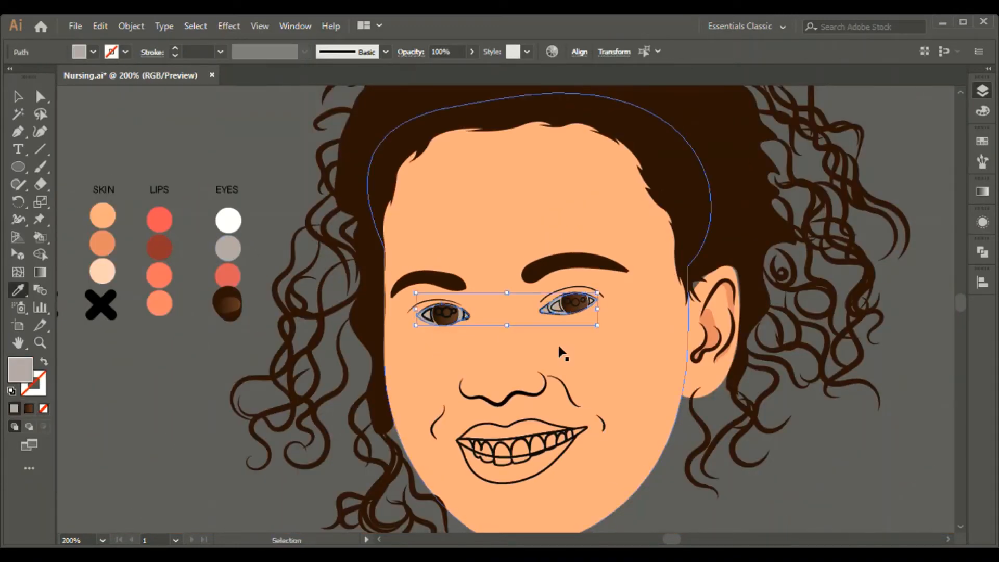
Fill the small inner shapes beside the irises of both eyes with the EYES palette's white
{"action": "key", "text": "ctrl+plus"}
{"action": "key", "text": "ctrl+plus"}
{"action": "key", "text": "ctrl+plus"}
{"action": "key", "text": "v"}
{"action": "left_click", "coordinate": [80, 467]}
{"action": "left_click", "coordinate": [281, 333]}
{"action": "left_click", "coordinate": [639, 312], "text": "shift"}
{"action": "left_click", "coordinate": [750, 289], "text": "shift"}
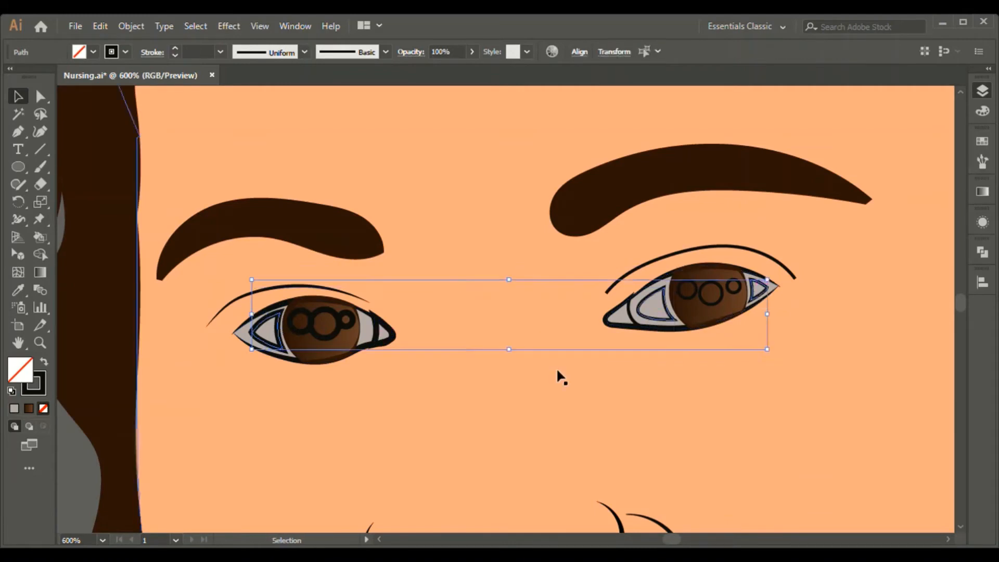
{"action": "key", "text": "ctrl+minus"}
{"action": "key", "text": "ctrl+minus"}
{"action": "key", "text": "ctrl+minus"}
{"action": "key", "text": "i"}
{"action": "left_click", "coordinate": [225, 220]}
Fill the inner corner shapes of both eyes with the coral pink of the EYES palette
{"action": "key", "text": "ctrl+plus"}
{"action": "key", "text": "ctrl+plus"}
{"action": "key", "text": "ctrl+plus"}
{"action": "key", "text": "v"}
{"action": "left_click", "coordinate": [377, 334]}
{"action": "left_click", "coordinate": [632, 322], "text": "shift"}
{"action": "key", "text": "ctrl+minus"}
{"action": "key", "text": "ctrl+minus"}
{"action": "key", "text": "ctrl+minus"}
{"action": "key", "text": "ctrl+minus"}
{"action": "key", "text": "i"}
{"action": "left_click", "coordinate": [296, 282]}
Fill the central pupil circles of both eyes with solid dark brown and no stroke
{"action": "key", "text": "ctrl+plus"}
{"action": "key", "text": "ctrl+plus"}
{"action": "key", "text": "ctrl+plus"}
{"action": "key", "text": "ctrl+plus"}
{"action": "key", "text": "ctrl+plus"}
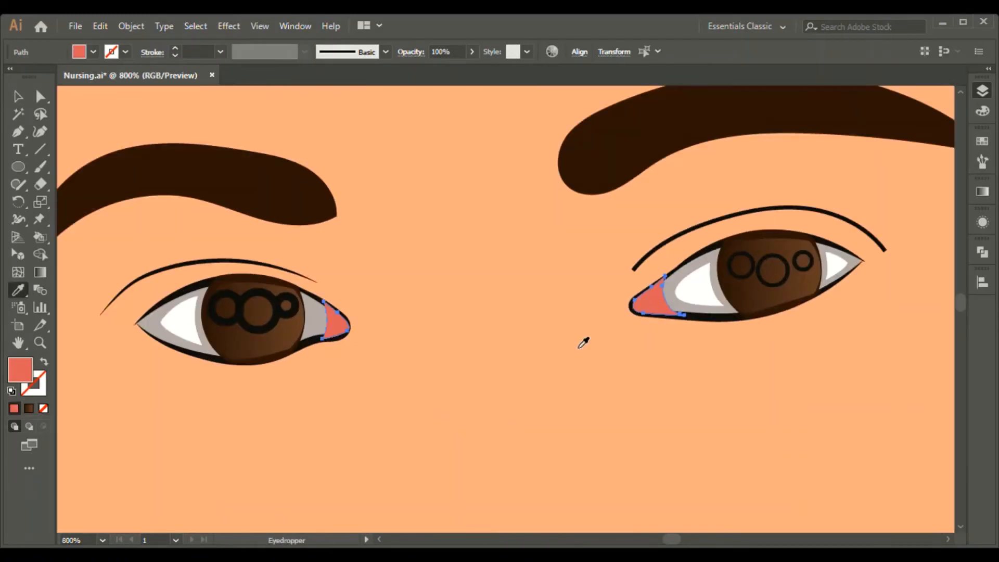
{"action": "key", "text": "v"}
{"action": "left_click", "coordinate": [265, 327]}
{"action": "left_click", "coordinate": [767, 283], "text": "shift"}
Turn the two small reflection circles in each iris into solid white highlights without a stroke
{"action": "left_click", "coordinate": [809, 268]}
{"action": "left_click", "coordinate": [744, 278], "text": "shift"}
{"action": "left_click", "coordinate": [287, 315], "text": "shift"}
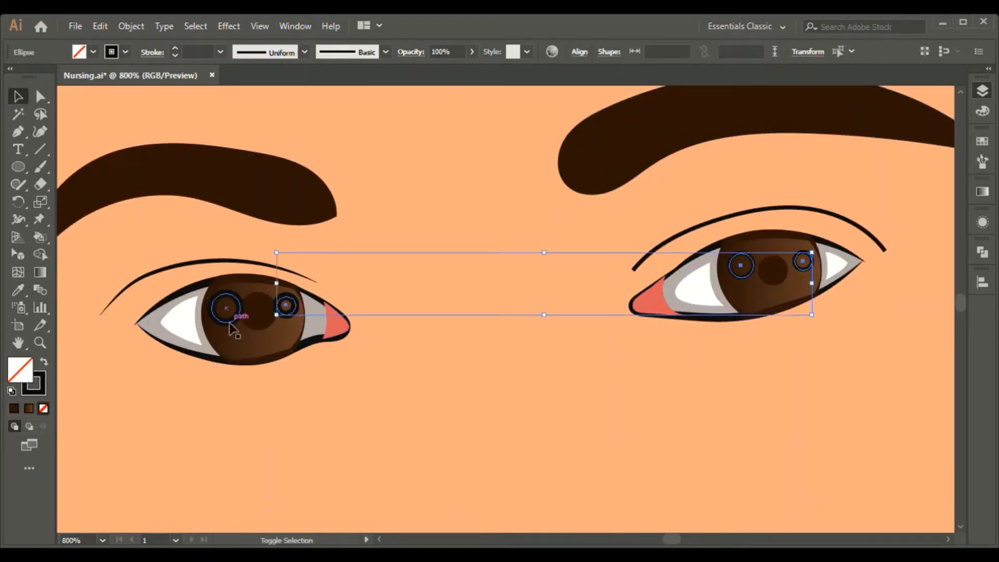
{"action": "left_click", "coordinate": [229, 323], "text": "shift"}
{"action": "key", "text": "d"}
{"action": "key", "text": "slash"}
Enlarge the pupil of the eye nearer the ear and nudge it slightly upward
{"action": "left_click", "coordinate": [775, 275]}
{"action": "left_click_drag", "start_coordinate": [790, 287], "coordinate": [799, 297]}
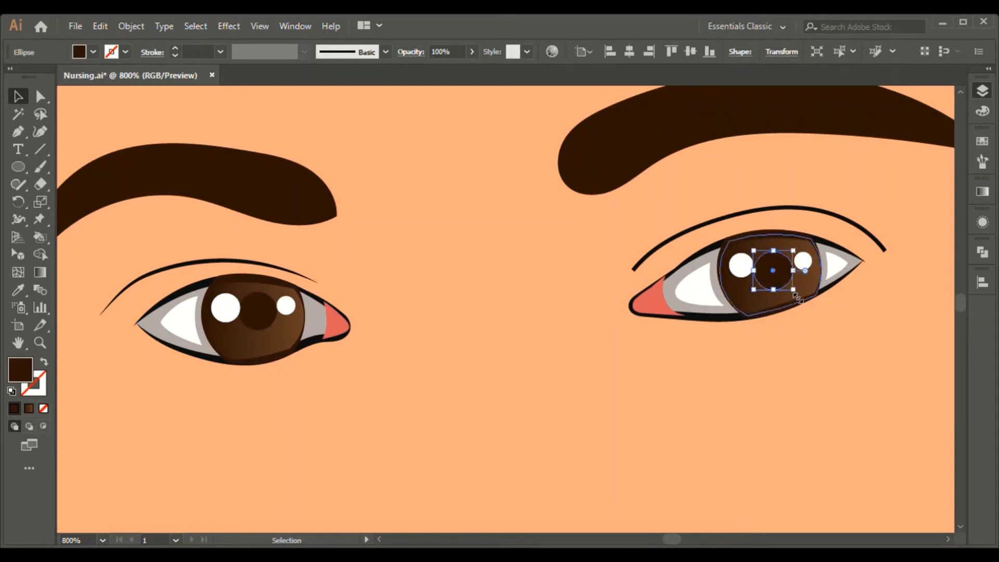
{"action": "key", "text": "Up"}
Redirect the gradients of both irises so they run from dark at the top to lighter brown at the bottom
{"action": "left_click", "coordinate": [797, 299]}
{"action": "key", "text": "g"}
{"action": "left_click_drag", "start_coordinate": [776, 252], "coordinate": [801, 296]}
{"action": "key", "text": "a"}
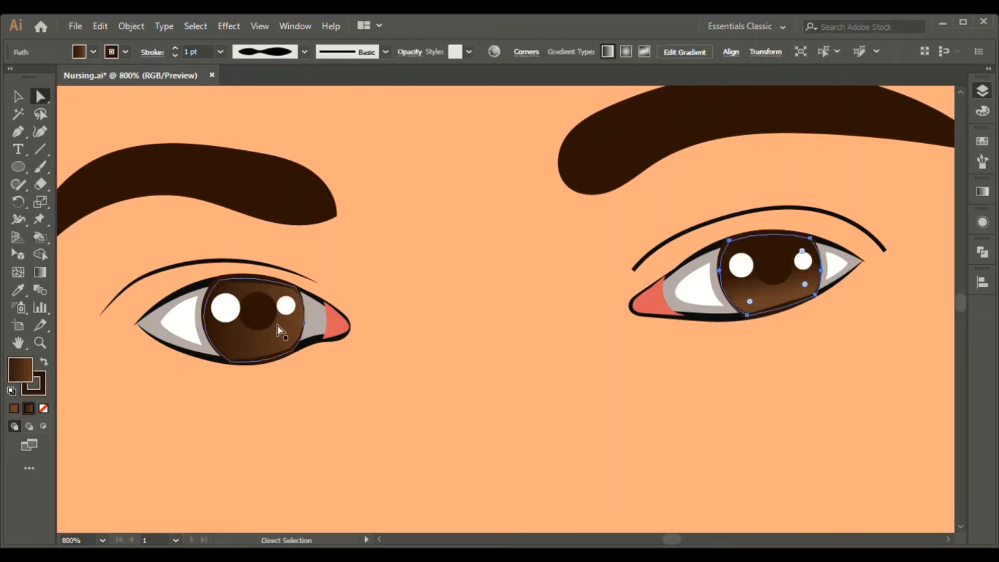
{"action": "left_click", "coordinate": [277, 327]}
{"action": "key", "text": "g"}
{"action": "left_click_drag", "start_coordinate": [259, 302], "coordinate": [264, 351]}
{"action": "key", "text": "v"}
Recolour the outer outlines of both eyes from black to dark brown
{"action": "left_click", "coordinate": [727, 328]}
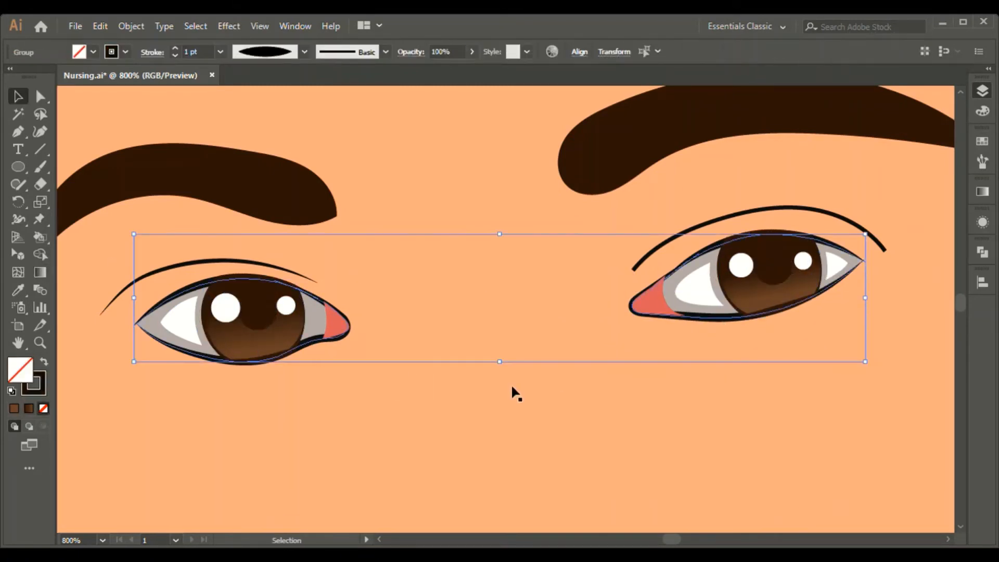
{"action": "key", "text": "i"}
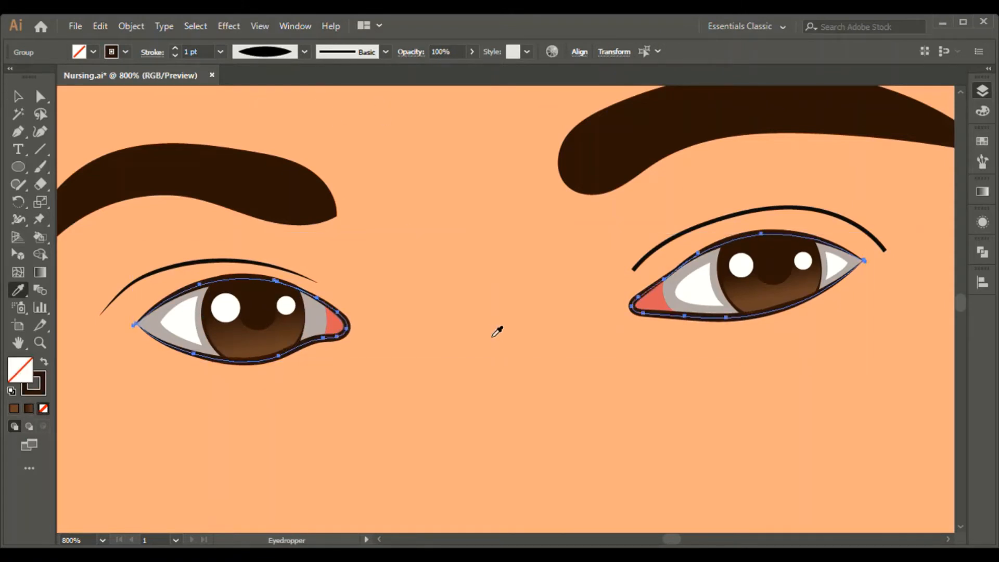
{"action": "key", "text": "v"}
{"action": "left_click", "coordinate": [577, 385]}
Draw a small closed shape on the gray area between the iris and the tear duct of the eye farther from the ear
{"action": "left_click_drag", "start_coordinate": [322, 322], "coordinate": [317, 333]}
{"action": "left_click", "coordinate": [309, 331]}
{"action": "left_click", "coordinate": [306, 305]}
{"action": "key", "text": "ctrl+plus"}
{"action": "key", "text": "ctrl+plus"}
{"action": "key", "text": "ctrl+plus"}
{"action": "key", "text": "ctrl+plus"}
{"action": "key", "text": "ctrl+plus"}
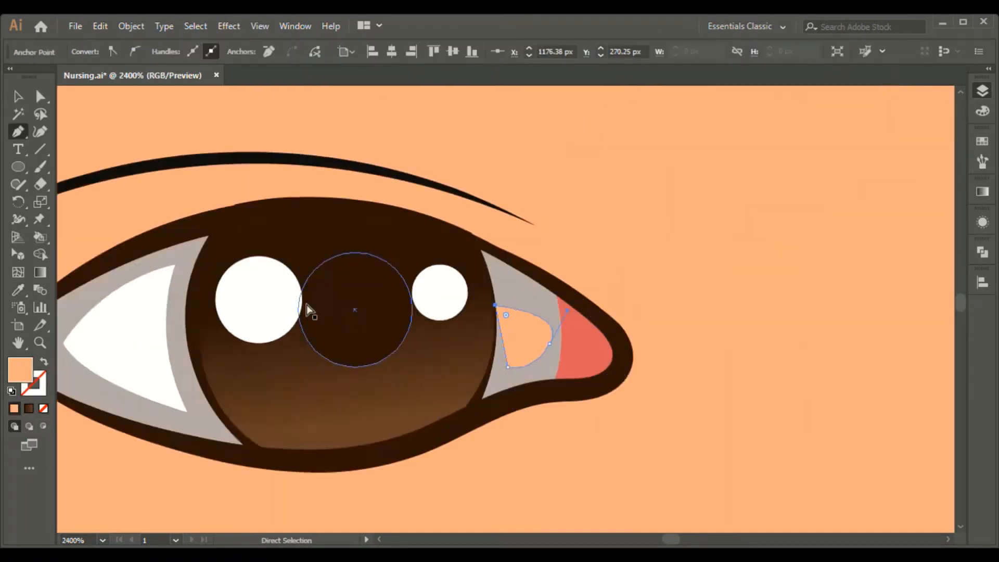
Adjust the new shape's anchor points to fit inside the gray area and fill it with the white of the iris highlight
{"action": "key", "text": "a"}
{"action": "left_click_drag", "start_coordinate": [513, 292], "coordinate": [537, 290]}
{"action": "left_click_drag", "start_coordinate": [540, 415], "coordinate": [525, 408]}
{"action": "left_click_drag", "start_coordinate": [621, 366], "coordinate": [625, 372]}
{"action": "left_click_drag", "start_coordinate": [660, 305], "coordinate": [649, 298]}
{"action": "key", "text": "i"}
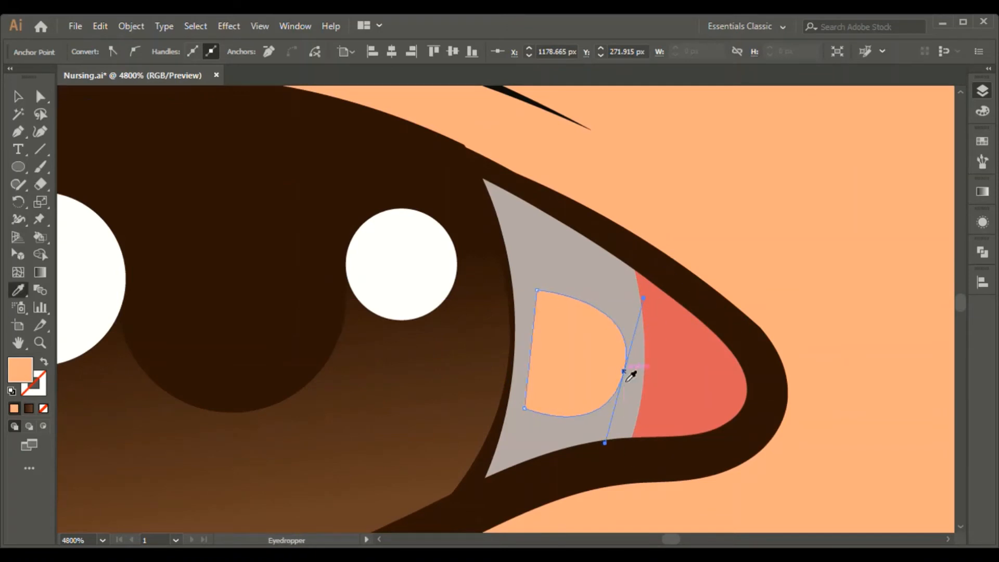
{"action": "left_click", "coordinate": [413, 281]}
{"action": "key", "text": "ctrl+minus"}
{"action": "key", "text": "ctrl+minus"}
{"action": "key", "text": "ctrl+minus"}
{"action": "key", "text": "ctrl+minus"}
{"action": "key", "text": "ctrl+minus"}
{"action": "key", "text": "ctrl+minus"}
{"action": "key", "text": "v"}
{"action": "left_click", "coordinate": [207, 436]}
Recolour the eyelid crease lines above both eyes dark brown, matching the 1 pt stroke of the eye outlines
{"action": "key", "text": "ctrl+minus"}
{"action": "key", "text": "ctrl+minus"}
{"action": "key", "text": "ctrl+minus"}
{"action": "key", "text": "ctrl+minus"}
{"action": "key", "text": "ctrl+plus"}
{"action": "key", "text": "ctrl+plus"}
{"action": "left_click", "coordinate": [705, 273]}
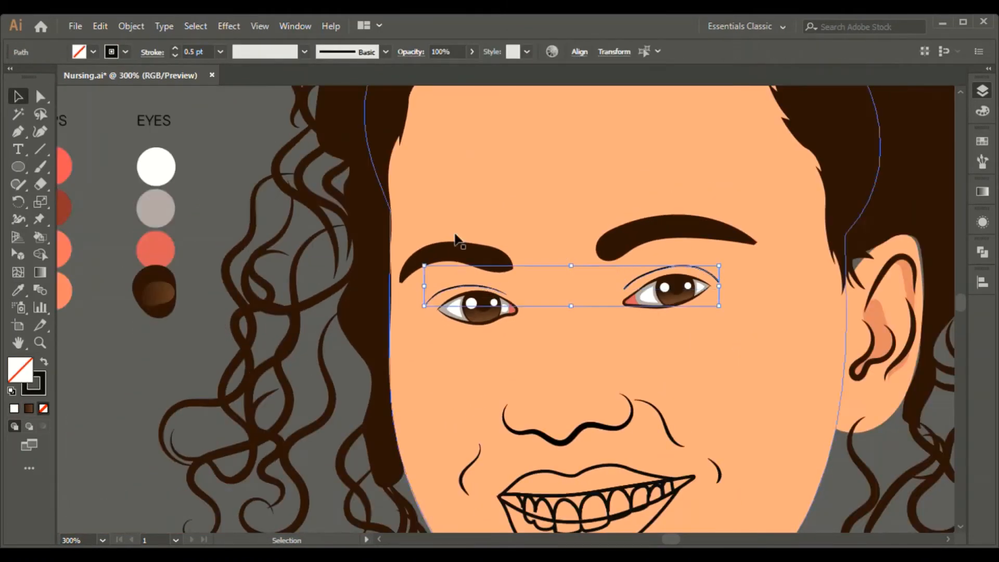
{"action": "key", "text": "i"}
{"action": "left_click", "coordinate": [491, 294]}
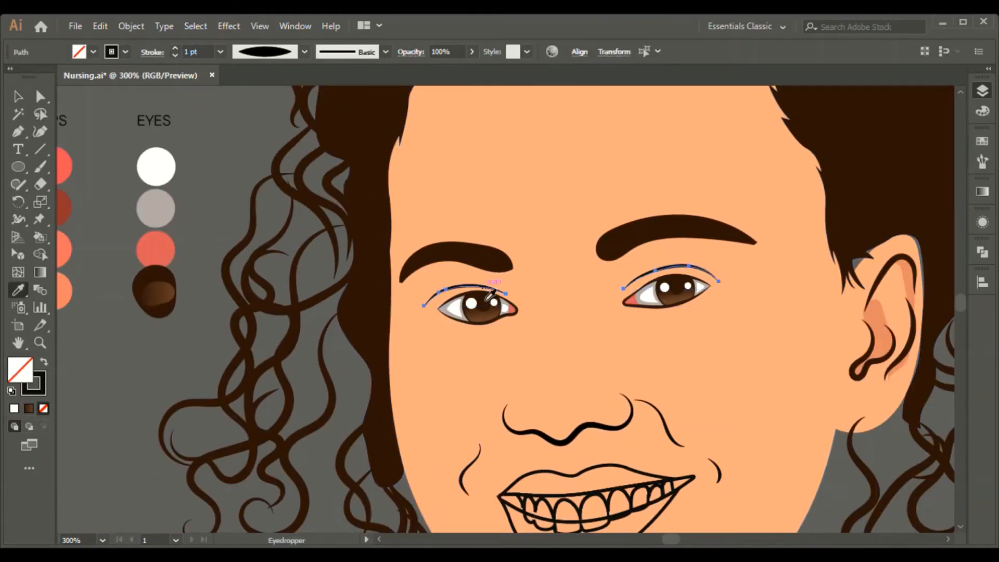
Recolour the nose outline from black to dark brown with the tapered stroke profile
{"action": "key", "text": "v"}
{"action": "left_click", "coordinate": [238, 223]}
{"action": "left_click", "coordinate": [626, 425]}
{"action": "key", "text": "i"}
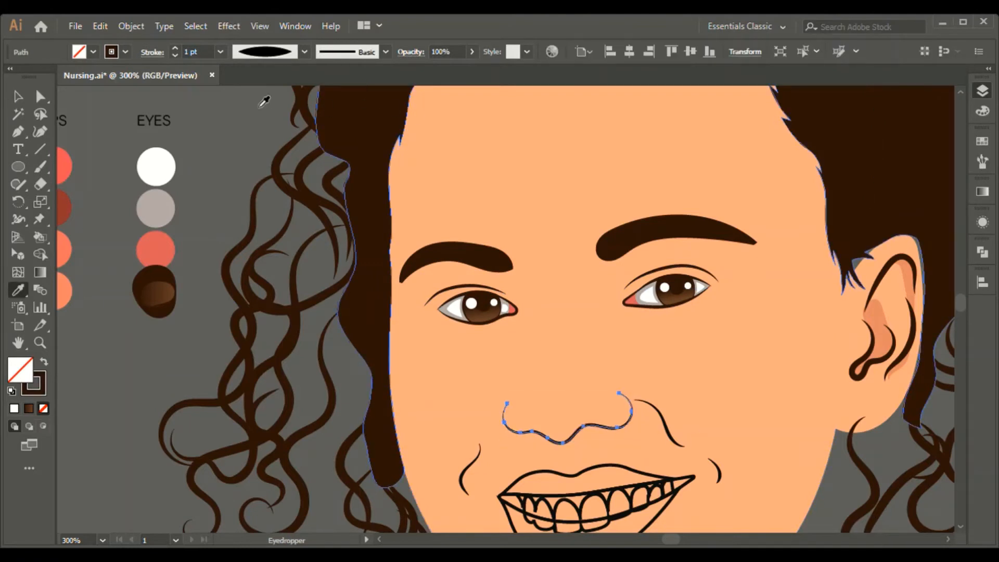
{"action": "left_click", "coordinate": [263, 110]}
Recolour the short crease beside the ear-side mouth corner dark brown and reduce its stroke weight
{"action": "key", "text": "v"}
{"action": "left_click", "coordinate": [719, 473]}
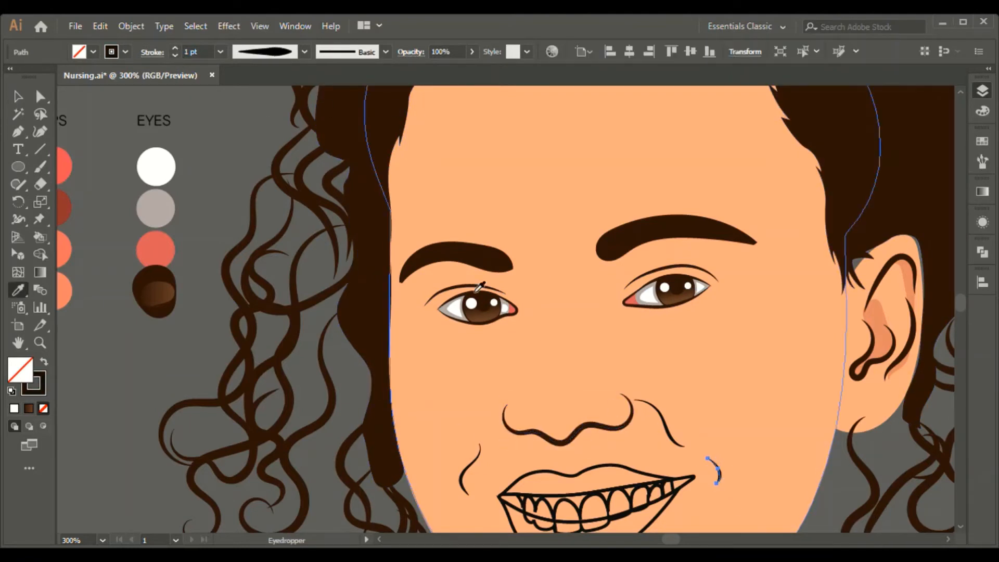
{"action": "left_click", "coordinate": [175, 55]}
{"action": "key", "text": "v"}
{"action": "left_click", "coordinate": [219, 172]}
Recolour the two smile lines on either side of the nose and mouth dark brown
{"action": "left_click", "coordinate": [666, 429]}
{"action": "left_click", "coordinate": [471, 463], "text": "shift"}
{"action": "left_click", "coordinate": [256, 56]}
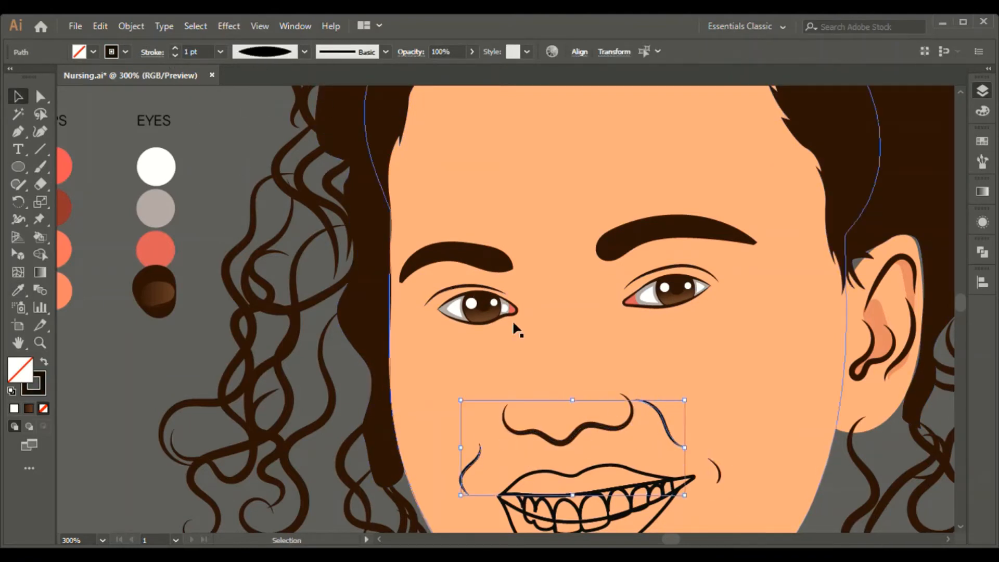
{"action": "key", "text": "i"}
{"action": "left_click", "coordinate": [526, 433]}
{"action": "key", "text": "v"}
Fill the upper and lower lips with the first coral-red colour of the lips palette, without a stroke
{"action": "left_click", "coordinate": [824, 502]}
{"action": "mouse_move", "coordinate": [714, 429]}
{"action": "left_mouse_down"}
{"action": "mouse_move", "coordinate": [724, 290]}
{"action": "mouse_move", "coordinate": [711, 300]}
{"action": "left_mouse_up"}
{"action": "left_click", "coordinate": [634, 339]}
{"action": "key", "text": "ctrl+minus"}
{"action": "key", "text": "i"}
{"action": "left_click", "coordinate": [150, 100]}
{"action": "key", "text": "v"}
{"action": "left_click", "coordinate": [529, 356]}
{"action": "key", "text": "i"}
{"action": "left_click", "coordinate": [149, 99]}
{"action": "key", "text": "v"}
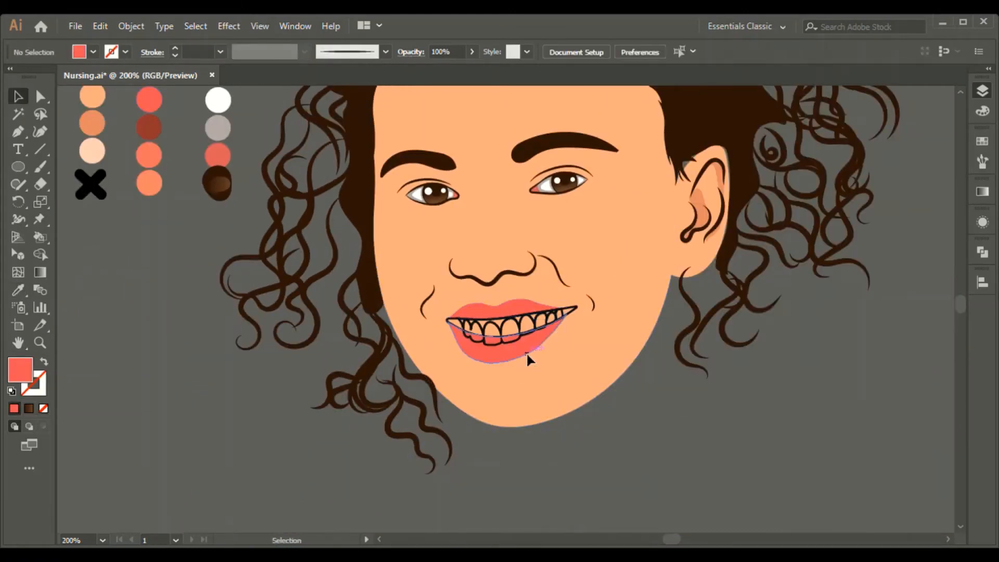
Fine-tune the anchor points along the lower lip's outline
{"action": "key", "text": "ctrl+plus"}
{"action": "key", "text": "ctrl+plus"}
{"action": "key", "text": "ctrl+plus"}
{"action": "key", "text": "ctrl+plus"}
{"action": "key", "text": "a"}
{"action": "left_click", "coordinate": [745, 213]}
{"action": "left_click", "coordinate": [573, 379]}
{"action": "left_click", "coordinate": [287, 254]}
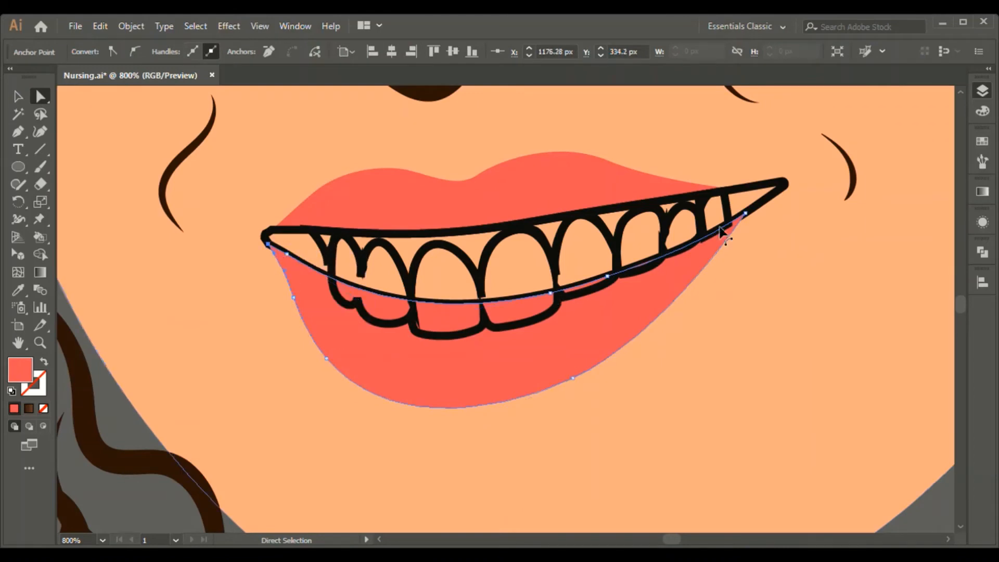
Fill the mouth opening with the dark red from the lips palette and darken it to a near-black maroon
{"action": "key", "text": "v"}
{"action": "left_click", "coordinate": [715, 300]}
{"action": "left_click", "coordinate": [583, 285]}
{"action": "key", "text": "ctrl+minus"}
{"action": "key", "text": "ctrl+minus"}
{"action": "key", "text": "ctrl+minus"}
{"action": "key", "text": "ctrl+minus"}
{"action": "key", "text": "ctrl+minus"}
{"action": "key", "text": "a"}
{"action": "key", "text": "i"}
{"action": "left_click", "coordinate": [235, 163]}
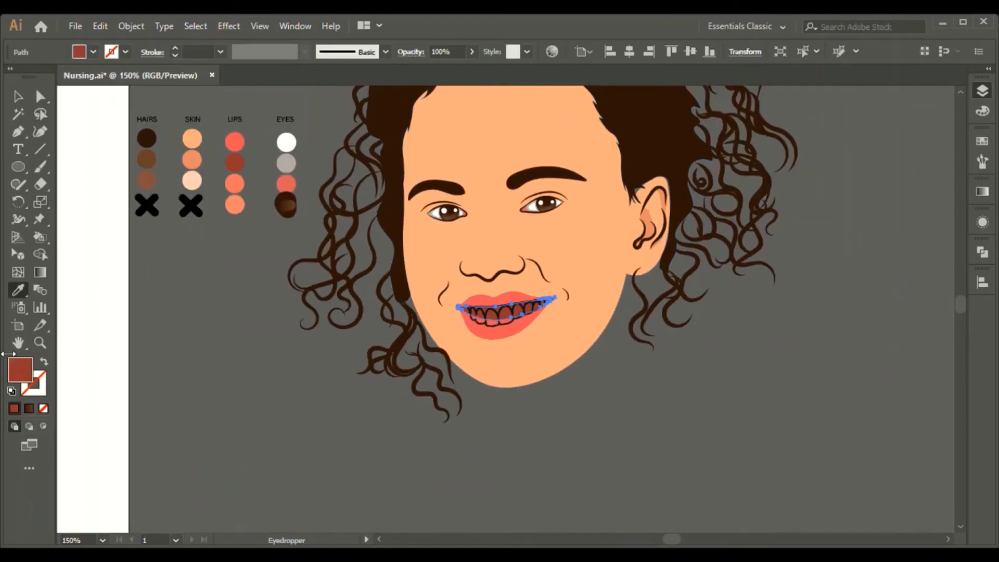
{"action": "key", "text": "ctrl+plus"}
{"action": "key", "text": "ctrl+plus"}
{"action": "key", "text": "ctrl+plus"}
Fill the outlined row of teeth with the white from the eyes palette, without a stroke
{"action": "key", "text": "v"}
{"action": "left_click", "coordinate": [826, 463]}
{"action": "left_click", "coordinate": [579, 314]}
{"action": "key", "text": "ctrl+minus"}
{"action": "key", "text": "ctrl+minus"}
{"action": "key", "text": "i"}
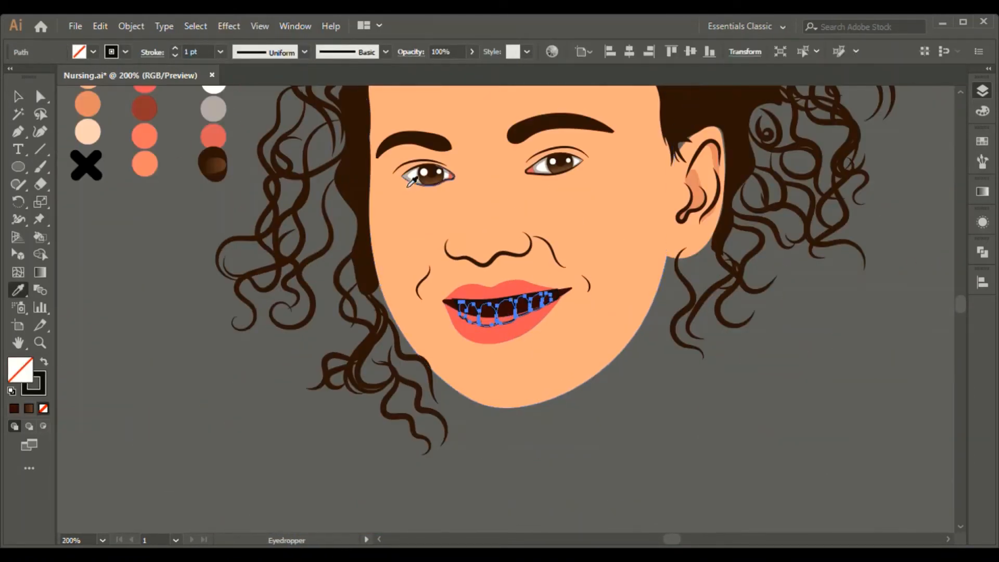
{"action": "left_click", "coordinate": [214, 89]}
Fill the gum shape above the teeth with a red slightly deeper than the lips, without a stroke
{"action": "key", "text": "ctrl+plus"}
{"action": "key", "text": "ctrl+plus"}
{"action": "left_click", "coordinate": [720, 446]}
{"action": "left_click", "coordinate": [603, 287]}
{"action": "key", "text": "ctrl+minus"}
{"action": "key", "text": "ctrl+minus"}
{"action": "key", "text": "i"}
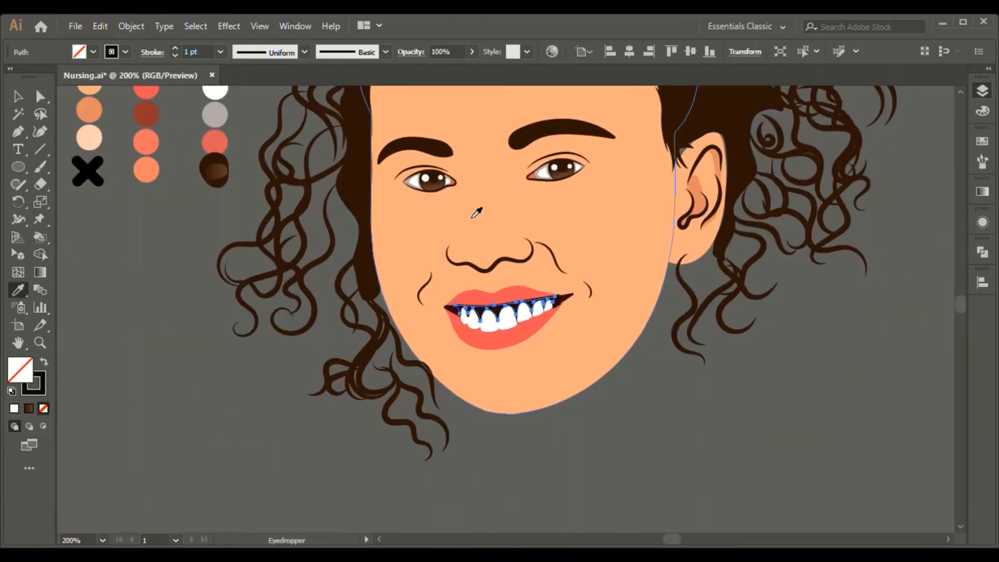
{"action": "left_click", "coordinate": [146, 114]}
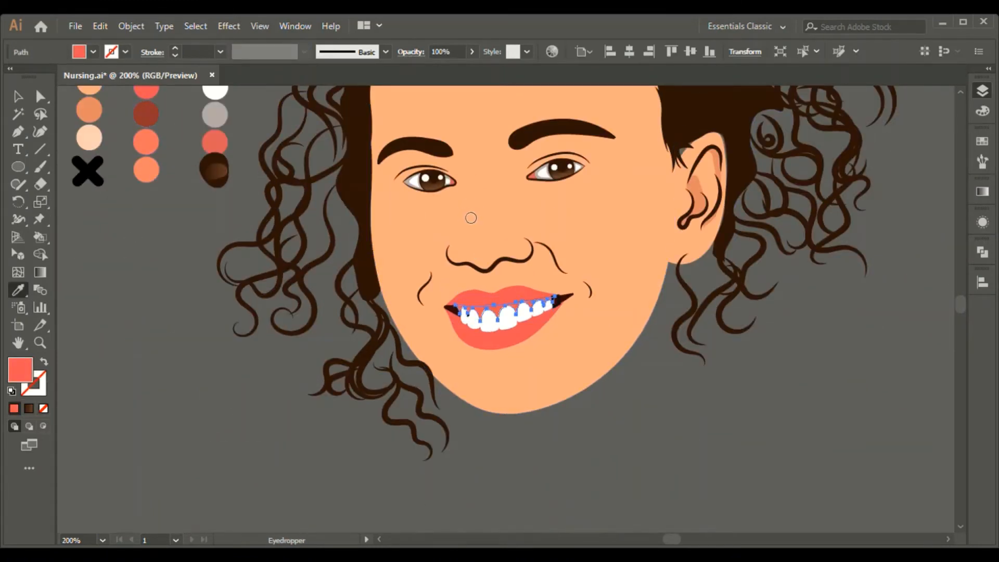
{"action": "left_click", "coordinate": [453, 182]}
Fill the rearmost tooth at the ear-side mouth corner with the gray from the eyes palette, without a stroke
{"action": "key", "text": "ctrl+plus"}
{"action": "key", "text": "ctrl+plus"}
{"action": "key", "text": "v"}
{"action": "left_click", "coordinate": [436, 330]}
{"action": "key", "text": "Delete"}
{"action": "left_click", "coordinate": [612, 301]}
{"action": "key", "text": "i"}
{"action": "left_click", "coordinate": [589, 304]}
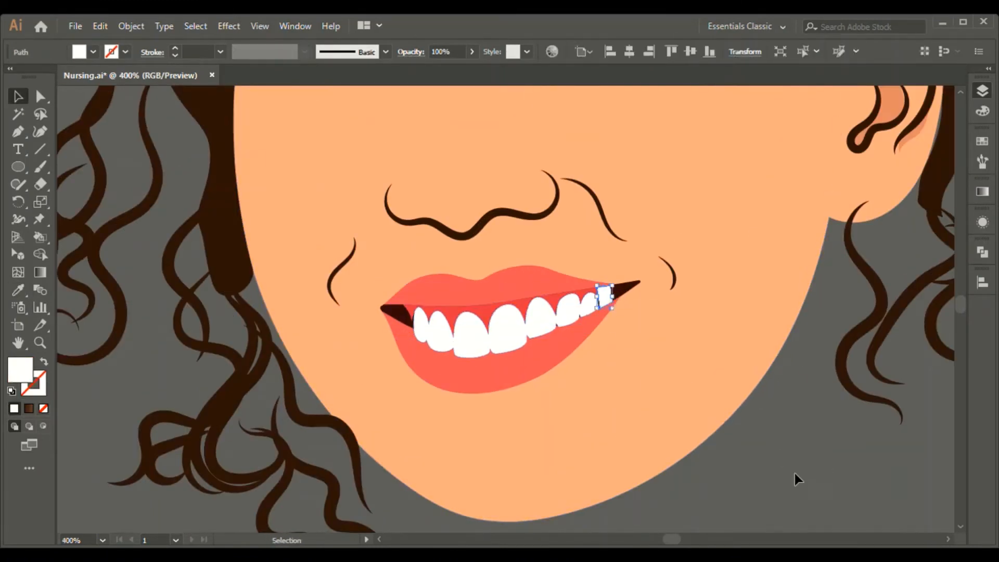
{"action": "key", "text": "ctrl+minus"}
{"action": "key", "text": "ctrl+minus"}
{"action": "key", "text": "i"}
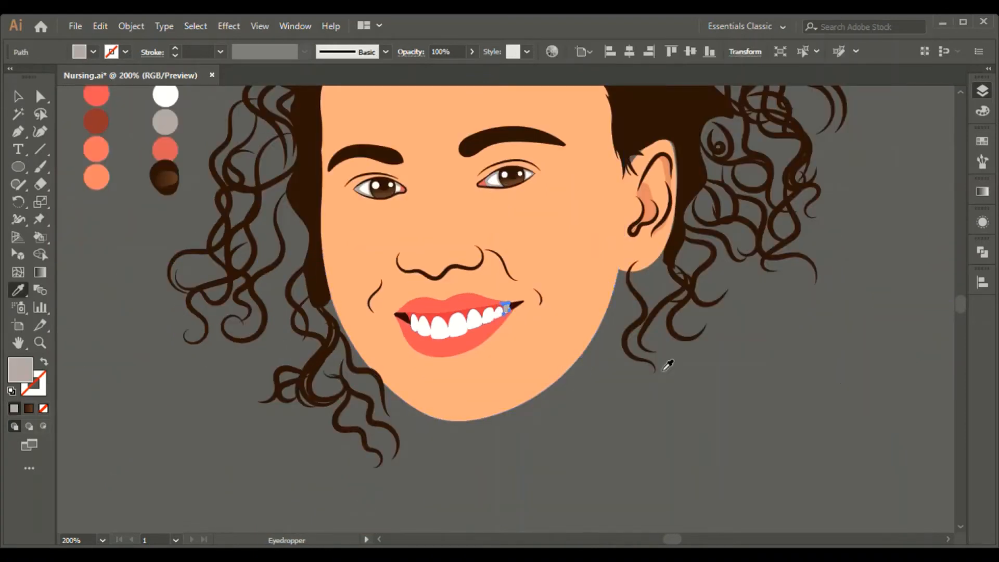
Reshape the gray rearmost tooth by moving its anchor points to fit against the neighbouring tooth
{"action": "key", "text": "ctrl+plus"}
{"action": "key", "text": "ctrl+plus"}
{"action": "key", "text": "ctrl+plus"}
{"action": "key", "text": "ctrl+plus"}
{"action": "key", "text": "ctrl+plus"}
{"action": "key", "text": "ctrl+plus"}
{"action": "key", "text": "ctrl+plus"}
{"action": "key", "text": "v"}
{"action": "key", "text": "a"}
{"action": "left_click_drag", "start_coordinate": [471, 380], "coordinate": [480, 366]}
{"action": "left_click", "coordinate": [455, 292]}
{"action": "key", "text": "ctrl+minus"}
{"action": "key", "text": "ctrl+minus"}
{"action": "key", "text": "ctrl+minus"}
{"action": "key", "text": "ctrl+minus"}
{"action": "key", "text": "ctrl+minus"}
{"action": "left_click", "coordinate": [740, 425]}
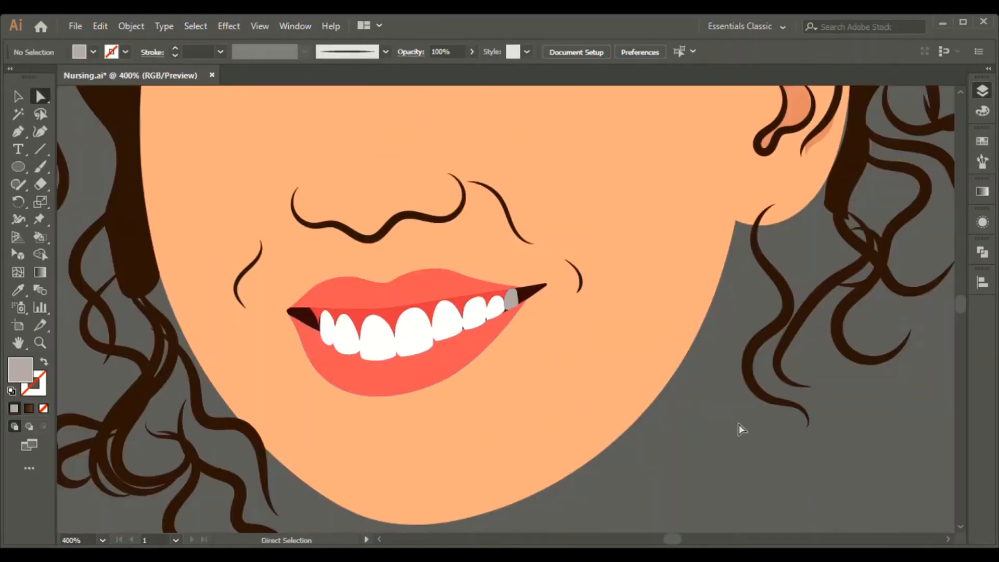
Try a thin black outline around the white teeth and a 0.5 pt one around the gum shape
{"action": "left_click", "coordinate": [446, 322]}
{"action": "left_click", "coordinate": [176, 48]}
{"action": "left_click", "coordinate": [694, 449]}
{"action": "left_click", "coordinate": [452, 290]}
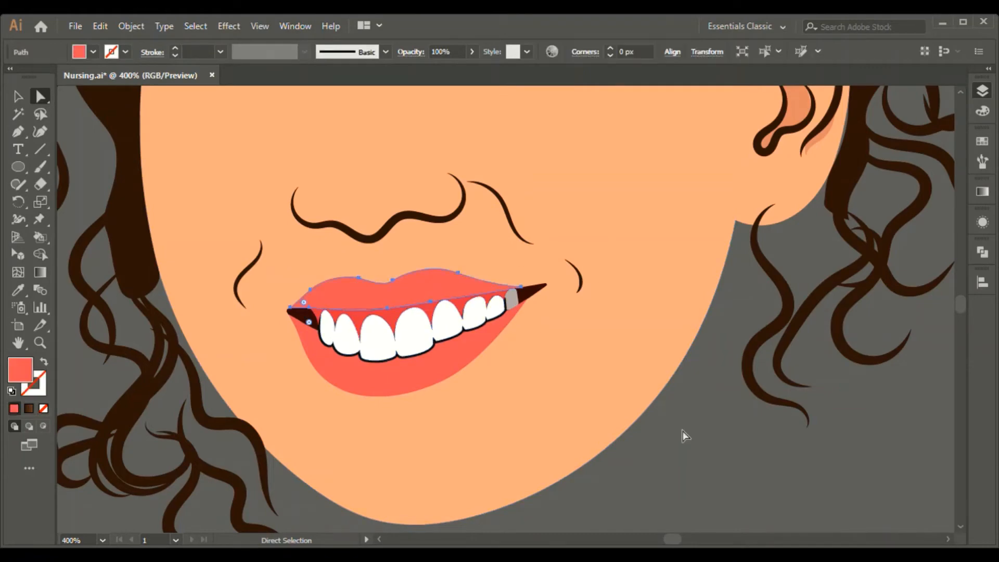
{"action": "left_click", "coordinate": [682, 432]}
{"action": "left_click", "coordinate": [396, 322]}
{"action": "left_click", "coordinate": [175, 48]}
{"action": "left_click", "coordinate": [663, 409]}
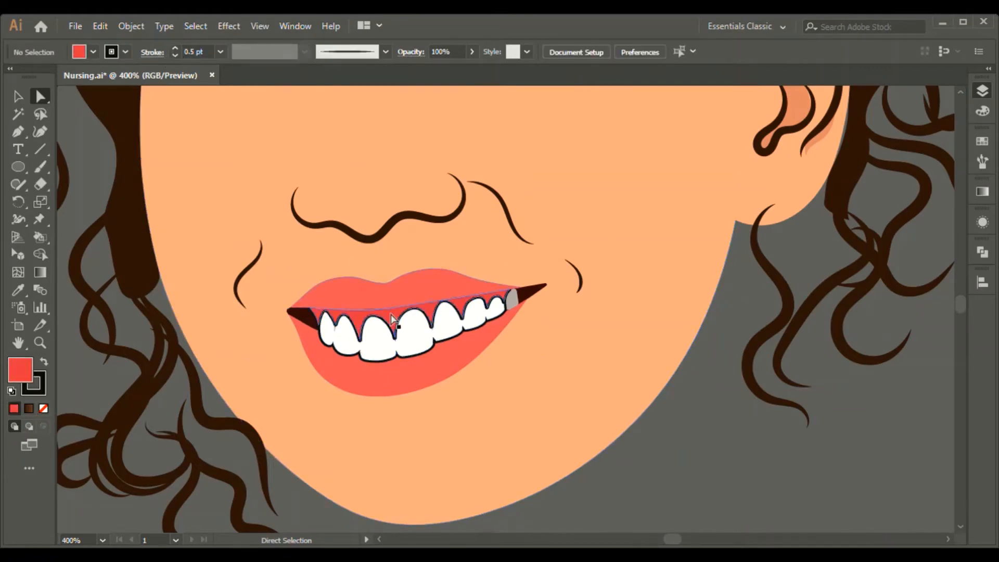
Reduce the gum shape's outline and set the stroke weight of the white teeth to 0 pt
{"action": "left_click", "coordinate": [391, 315]}
{"action": "left_click", "coordinate": [175, 55]}
{"action": "left_click", "coordinate": [694, 452]}
{"action": "key", "text": "ctrl+minus"}
{"action": "key", "text": "ctrl+plus"}
{"action": "left_click", "coordinate": [441, 315]}
{"action": "left_click", "coordinate": [175, 55]}
{"action": "left_click", "coordinate": [662, 392]}
{"action": "key", "text": "ctrl+minus"}
{"action": "key", "text": "ctrl+minus"}
{"action": "key", "text": "ctrl+plus"}
{"action": "key", "text": "ctrl+plus"}
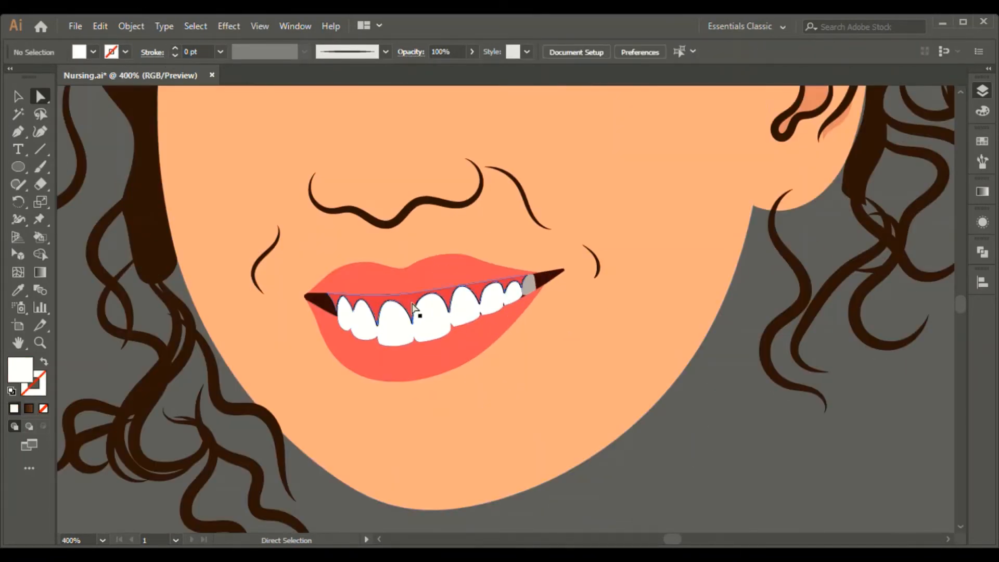
Set the gum shape's stroke weight to 0 pt
{"action": "left_click", "coordinate": [412, 304]}
{"action": "left_click", "coordinate": [175, 55]}
{"action": "left_click", "coordinate": [717, 424]}
{"action": "key", "text": "ctrl+minus"}
{"action": "key", "text": "ctrl+minus"}
{"action": "key", "text": "ctrl+plus"}
{"action": "key", "text": "ctrl+minus"}
{"action": "key", "text": "ctrl+minus"}
{"action": "key", "text": "ctrl+minus"}
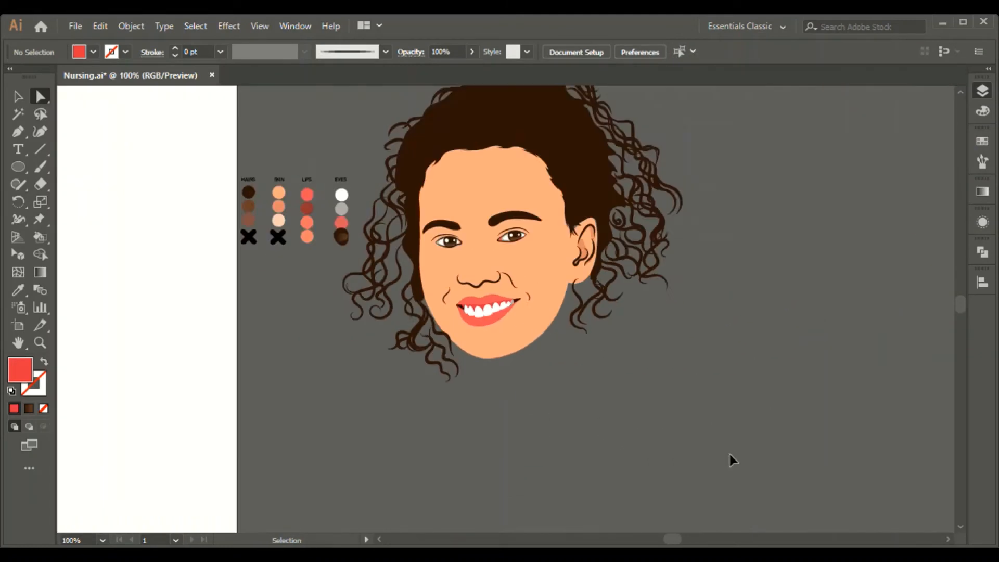
Brush an outline along the outer edge of the ear, from its upper rim around to the lobe
{"action": "key", "text": "ctrl+plus"}
{"action": "key", "text": "ctrl+plus"}
{"action": "key", "text": "h"}
{"action": "left_click_drag", "start_coordinate": [731, 196], "coordinate": [618, 282]}
{"action": "key", "text": "ctrl+plus"}
{"action": "key", "text": "ctrl+plus"}
{"action": "key", "text": "b"}
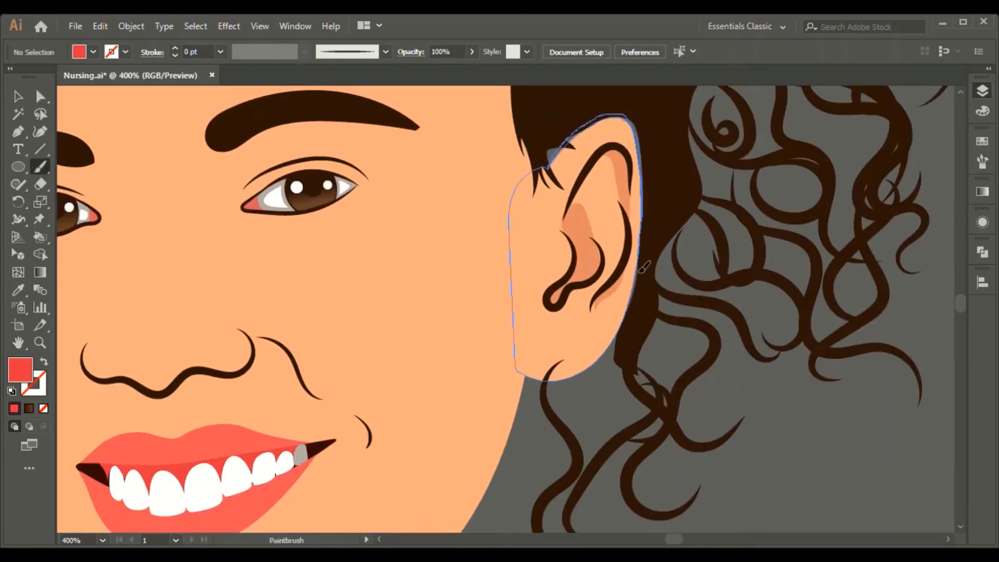
{"action": "left_click_drag", "start_coordinate": [588, 380], "coordinate": [613, 408]}
Give the outer ear outline a 2 pt stroke with a width profile that tapers at both ends
{"action": "key", "text": "i"}
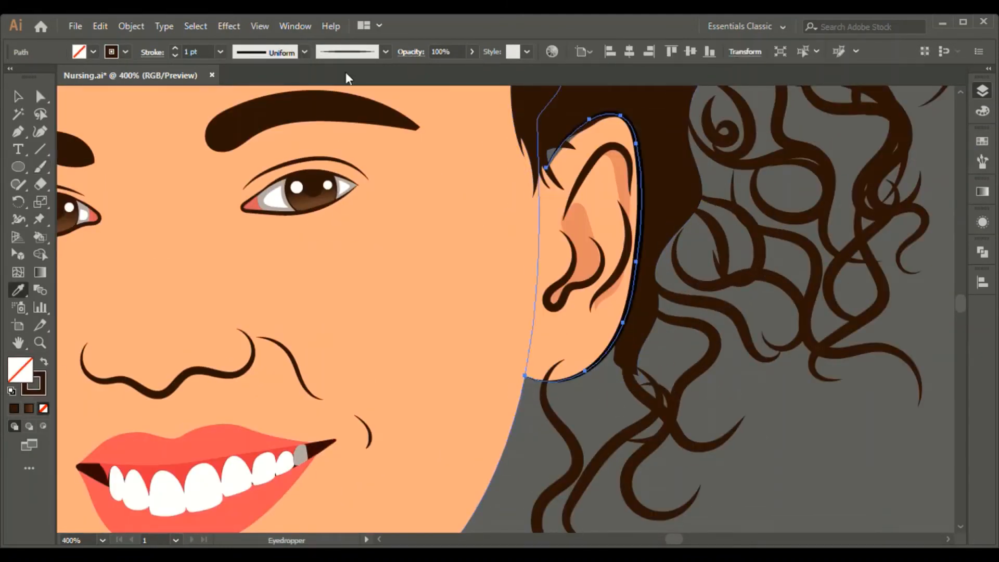
{"action": "left_click", "coordinate": [261, 99]}
{"action": "left_click", "coordinate": [176, 56]}
{"action": "key", "text": "v"}
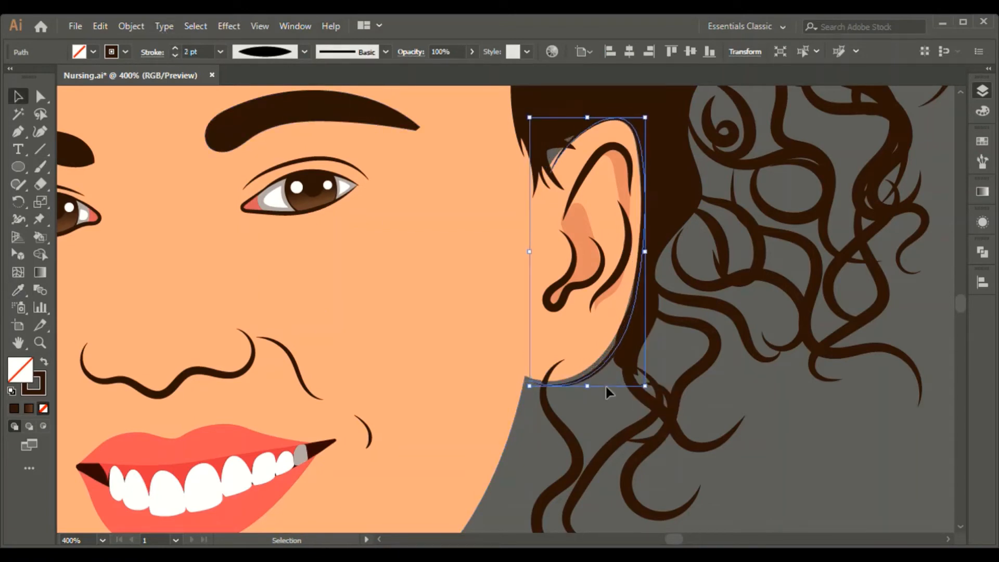
{"action": "left_click", "coordinate": [606, 404]}
{"action": "key", "text": "ctrl+minus"}
{"action": "key", "text": "ctrl+minus"}
{"action": "key", "text": "ctrl+minus"}
{"action": "key", "text": "ctrl+minus"}
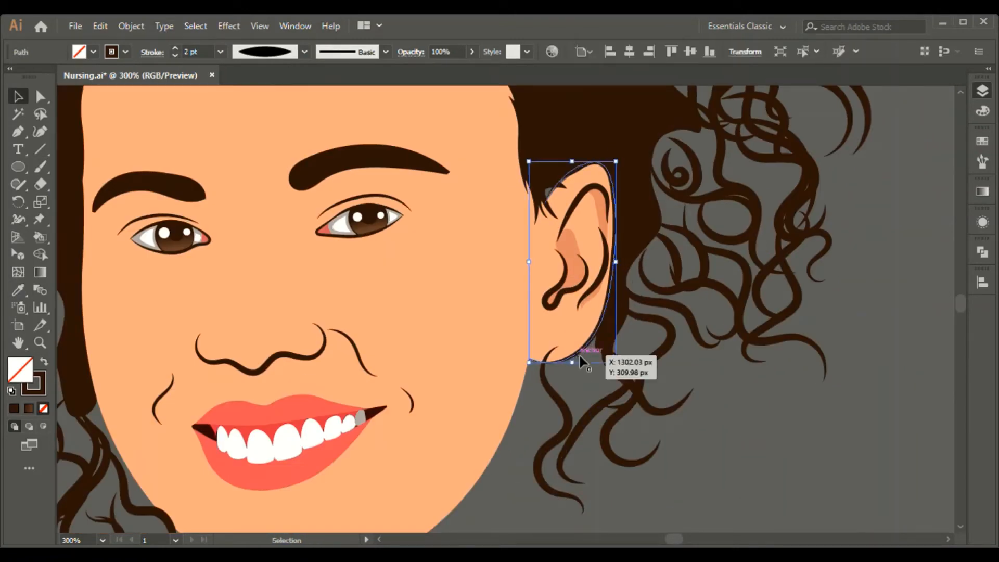
{"action": "left_click", "coordinate": [826, 486]}
Delete the group of colour palettes beside the head and select the whole head artwork
{"action": "key", "text": "ctrl+minus"}
{"action": "key", "text": "ctrl+minus"}
{"action": "key", "text": "ctrl+minus"}
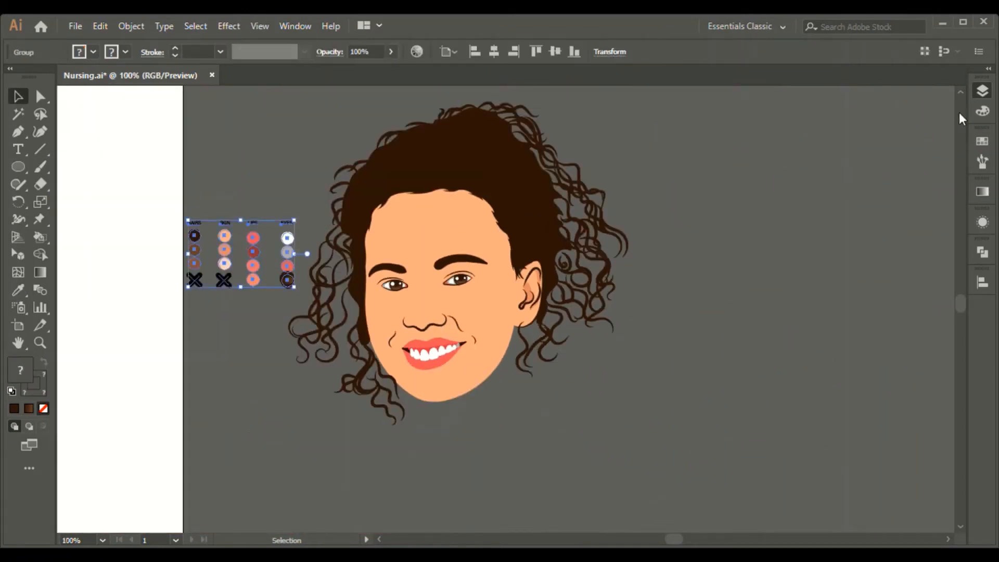
{"action": "key", "text": "Delete"}
{"action": "left_click_drag", "start_coordinate": [248, 92], "coordinate": [701, 455]}
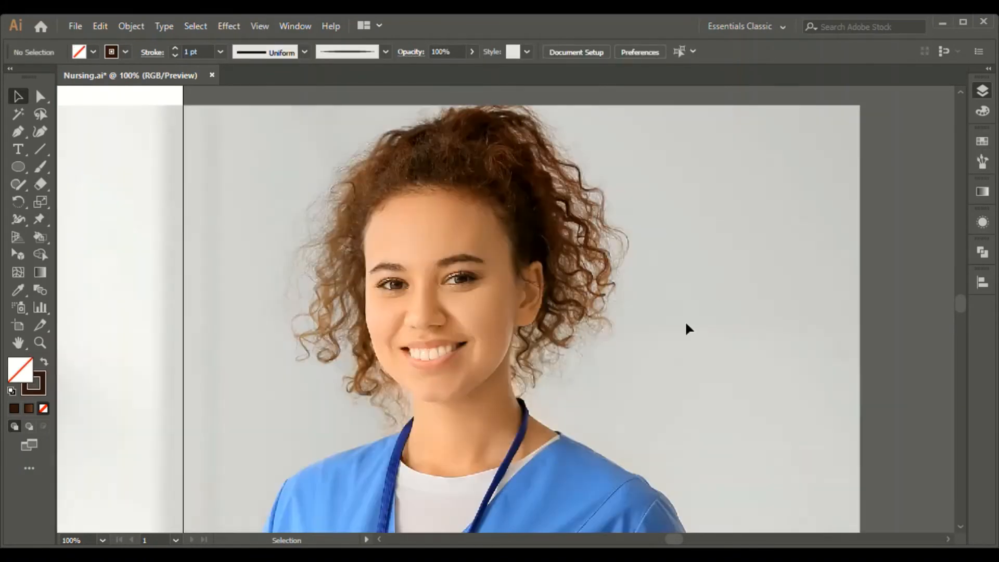
Try brushing the face outline over the photo, from beside the ear around the chin to the opposite temple
{"action": "key", "text": "ctrl+plus"}
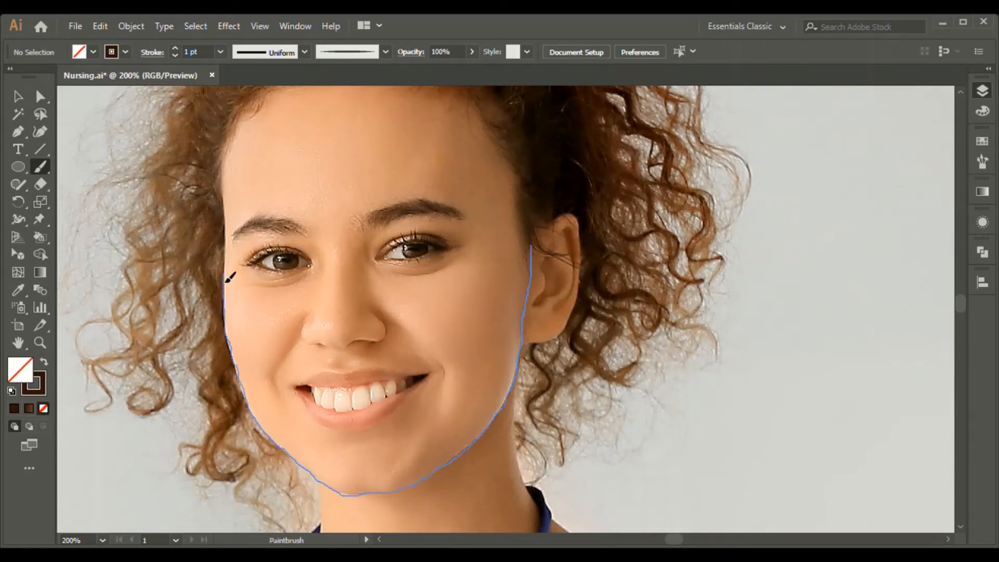
{"action": "left_click_drag", "start_coordinate": [225, 231], "coordinate": [226, 207]}
{"action": "key", "text": "v"}
{"action": "left_click", "coordinate": [507, 398]}
Try the Basic brush, a 5 pt stroke and a tapered width profile on the brushed face outline
{"action": "left_click", "coordinate": [386, 52]}
{"action": "left_click", "coordinate": [342, 83]}
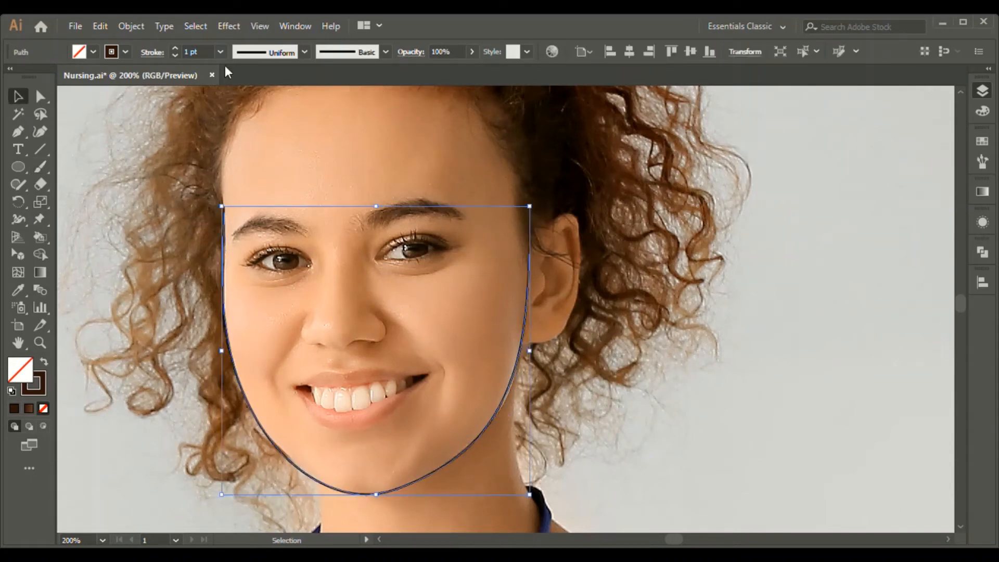
{"action": "left_click", "coordinate": [220, 52]}
{"action": "left_click", "coordinate": [205, 156]}
{"action": "left_click", "coordinate": [486, 435]}
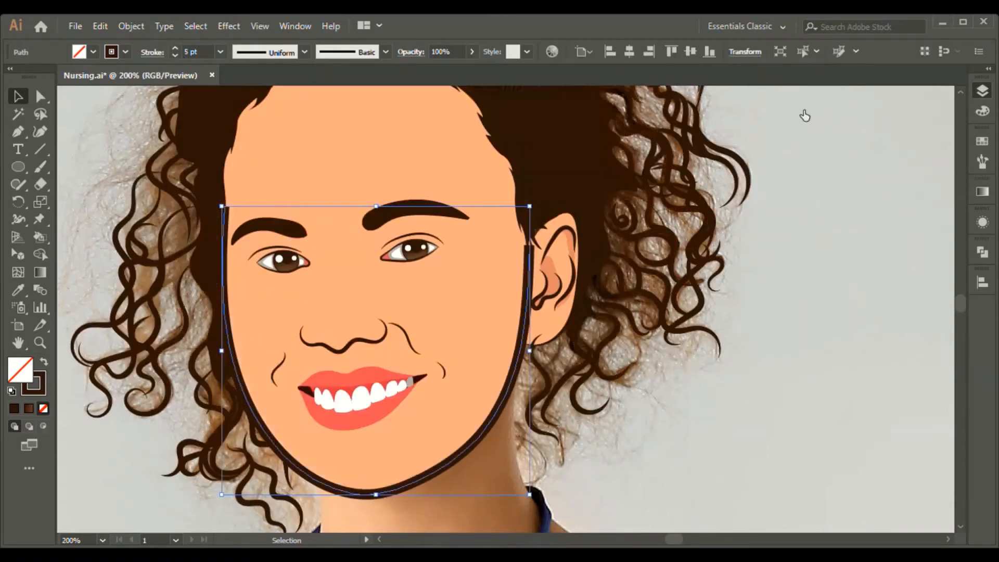
{"action": "left_click", "coordinate": [281, 52]}
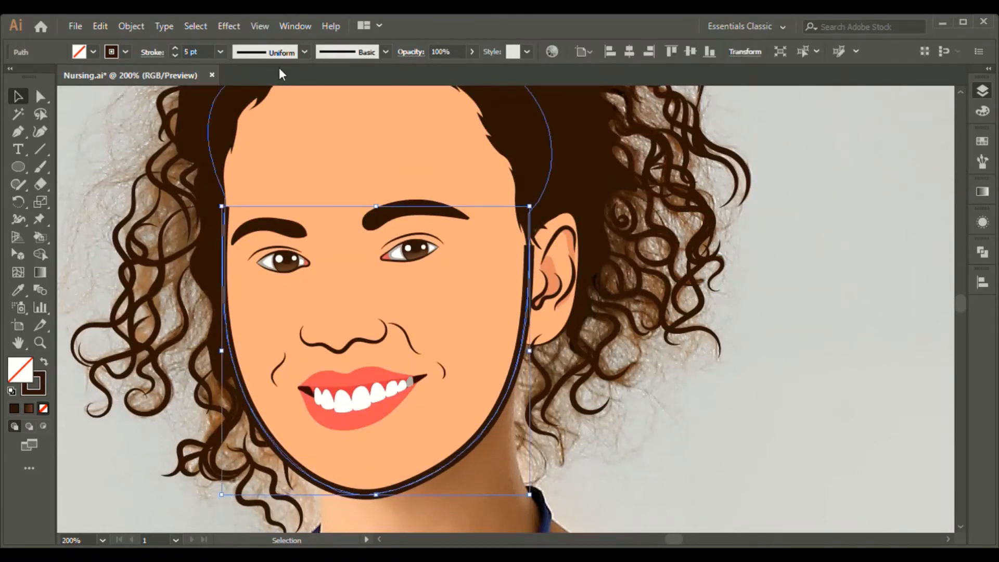
{"action": "left_click", "coordinate": [265, 99]}
{"action": "key", "text": "ctrl+minus"}
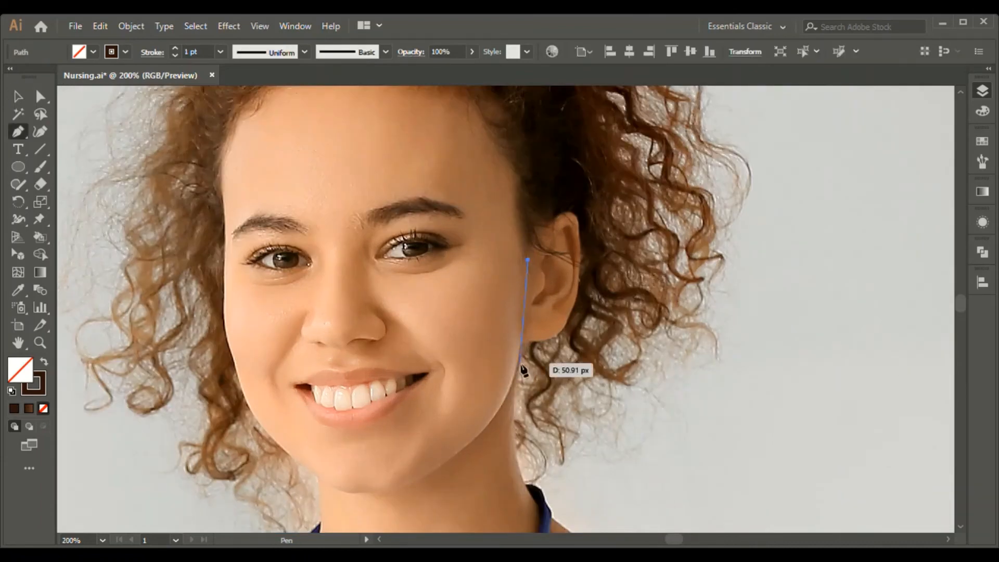
Try tracing the jawline with the Pen tool, from beside the ear down and around the chin
{"action": "left_click", "coordinate": [503, 403]}
{"action": "left_click", "coordinate": [481, 432]}
{"action": "key", "text": "ctrl+plus"}
{"action": "key", "text": "ctrl+plus"}
{"action": "left_click_drag", "start_coordinate": [419, 406], "coordinate": [385, 428]}
{"action": "left_click_drag", "start_coordinate": [308, 475], "coordinate": [216, 489]}
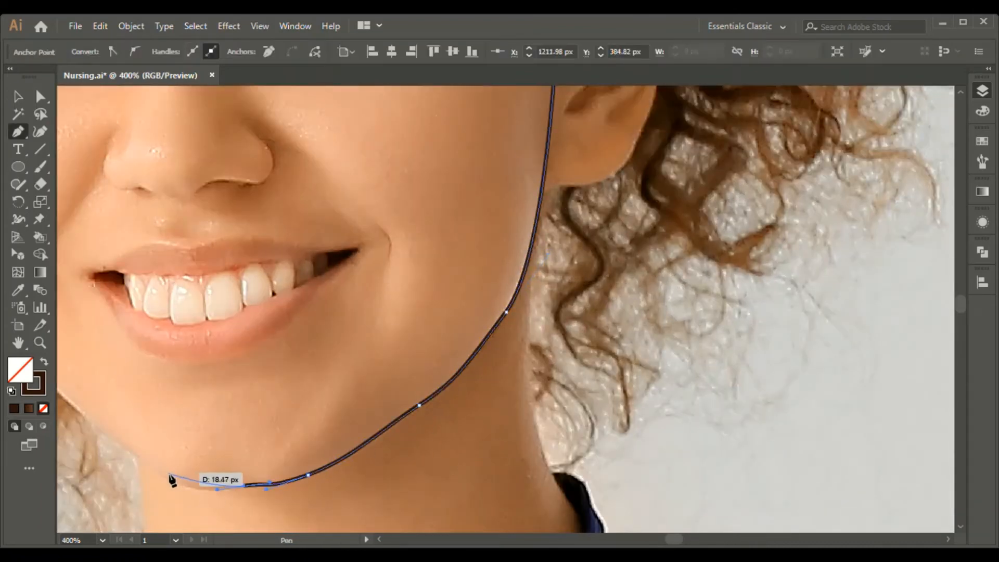
{"action": "left_click_drag", "start_coordinate": [152, 470], "coordinate": [110, 443]}
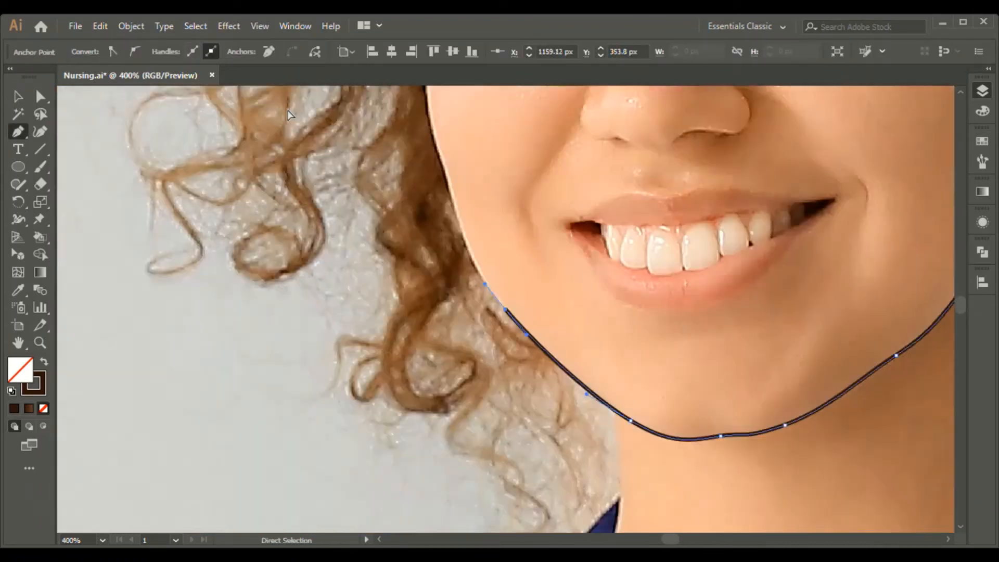
Try extending the pen-drawn jawline up the opposite cheek to the temple beside the eyebrow
{"action": "key", "text": "ctrl+plus"}
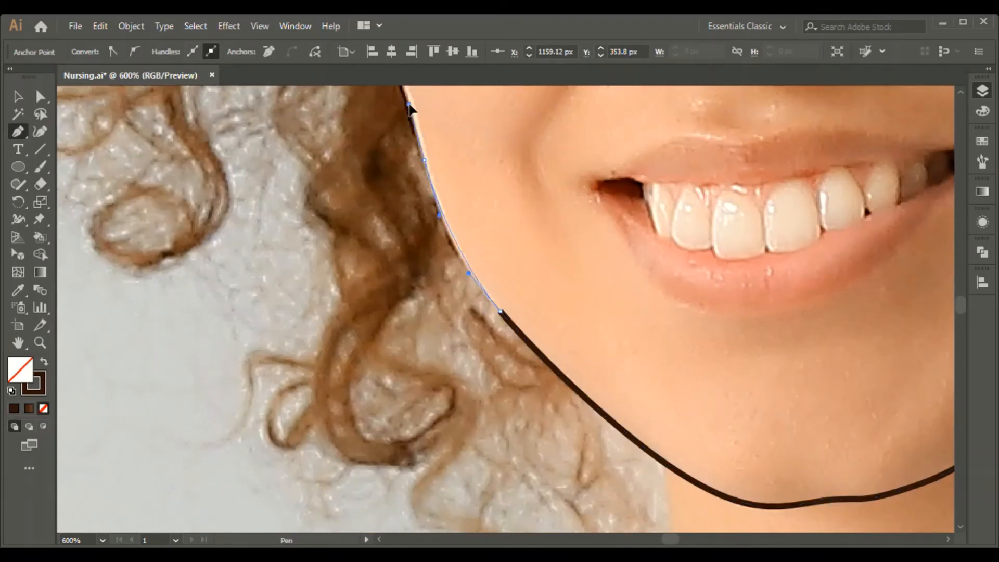
{"action": "scroll", "coordinate": [393, 196], "scroll_direction": "up", "scroll_amount": 3}
{"action": "key", "text": "ctrl+z"}
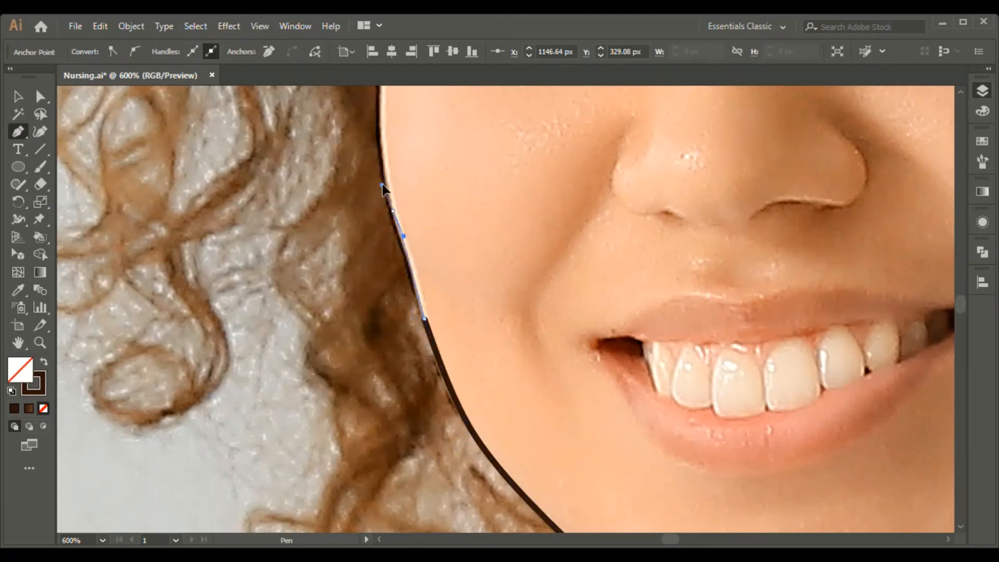
{"action": "left_click_drag", "start_coordinate": [383, 185], "coordinate": [379, 177]}
{"action": "scroll", "coordinate": [379, 177], "scroll_direction": "up", "scroll_amount": 2}
{"action": "scroll", "coordinate": [379, 177], "scroll_direction": "left", "scroll_amount": 2}
{"action": "scroll", "coordinate": [495, 203], "scroll_direction": "up", "scroll_amount": 2}
{"action": "left_click_drag", "start_coordinate": [493, 268], "coordinate": [496, 178]}
{"action": "scroll", "coordinate": [499, 127], "scroll_direction": "up", "scroll_amount": 3}
{"action": "left_click_drag", "start_coordinate": [497, 345], "coordinate": [508, 212]}
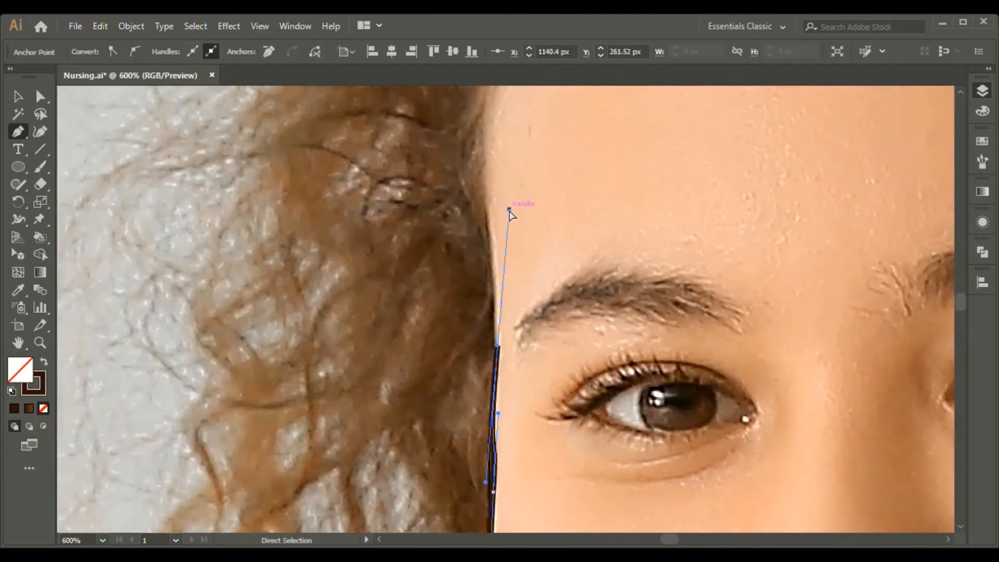
{"action": "key", "text": "ctrl+z"}
{"action": "left_click", "coordinate": [494, 492]}
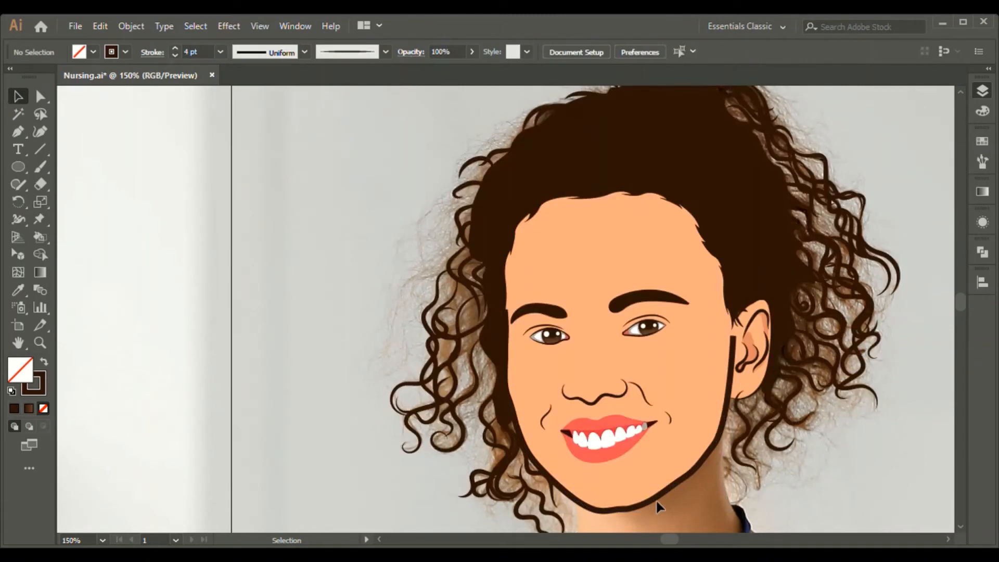
Try a width profile tapered at both ends on the pen-drawn face outline
{"action": "left_click", "coordinate": [656, 501]}
{"action": "left_click", "coordinate": [304, 52]}
{"action": "left_click", "coordinate": [268, 122]}
{"action": "left_click", "coordinate": [315, 191]}
{"action": "left_click", "coordinate": [656, 500]}
{"action": "left_click", "coordinate": [304, 52]}
{"action": "left_click", "coordinate": [268, 102]}
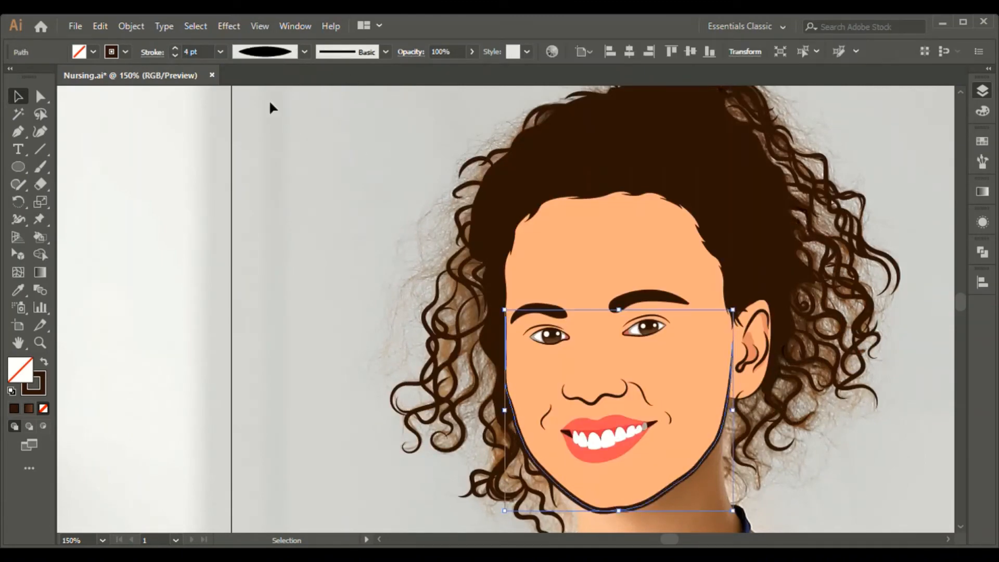
{"action": "left_click", "coordinate": [696, 514]}
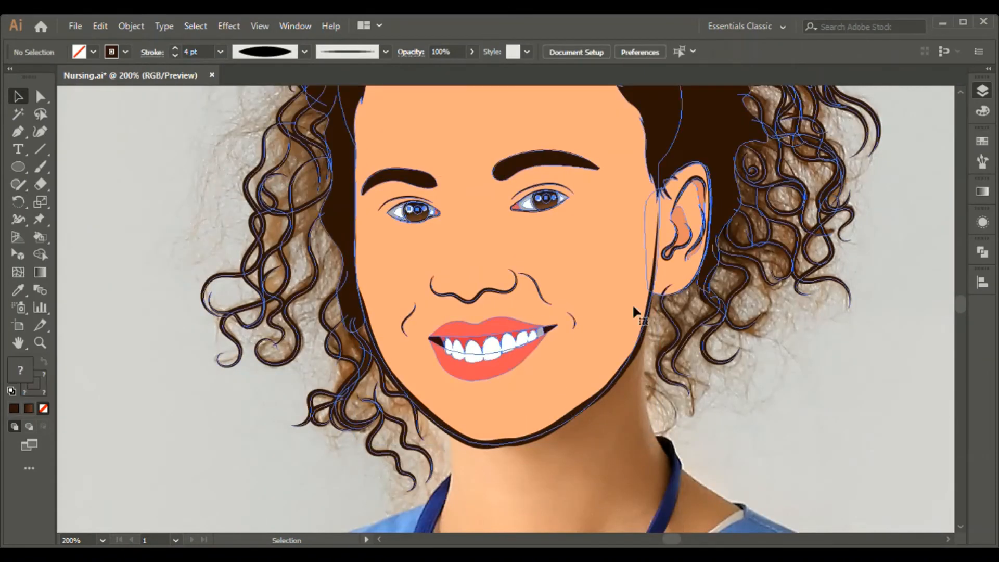
Brush the face outline from the ear around the chin to the opposite temple, with a 4 pt stroke and tapered width profile
{"action": "key", "text": "b"}
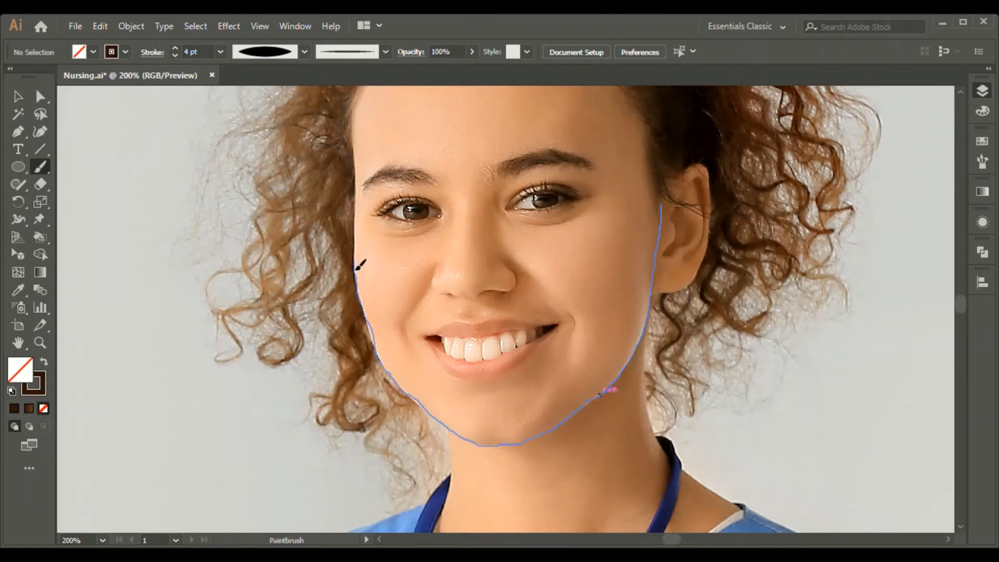
{"action": "left_click_drag", "start_coordinate": [360, 194], "coordinate": [355, 149]}
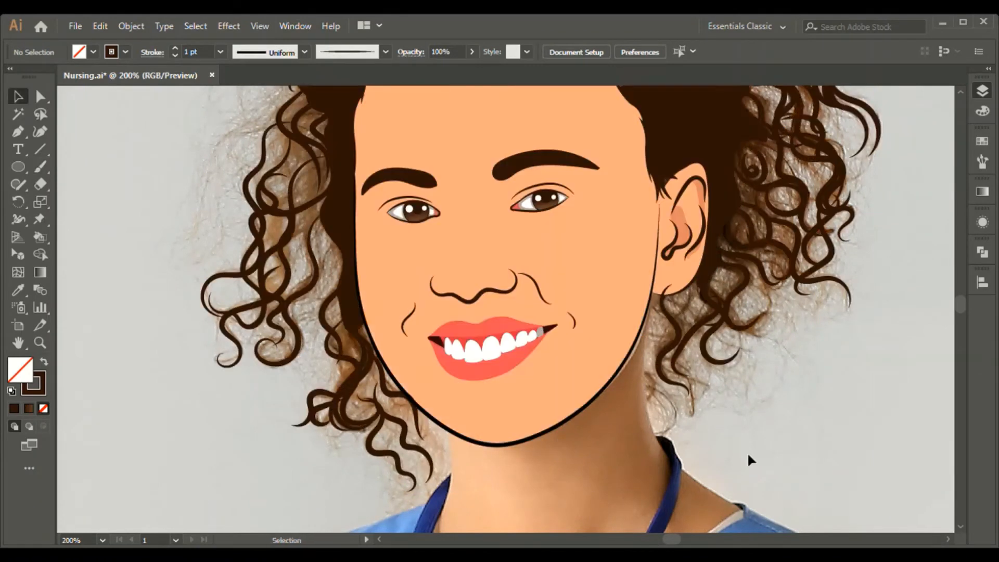
{"action": "left_click", "coordinate": [645, 353]}
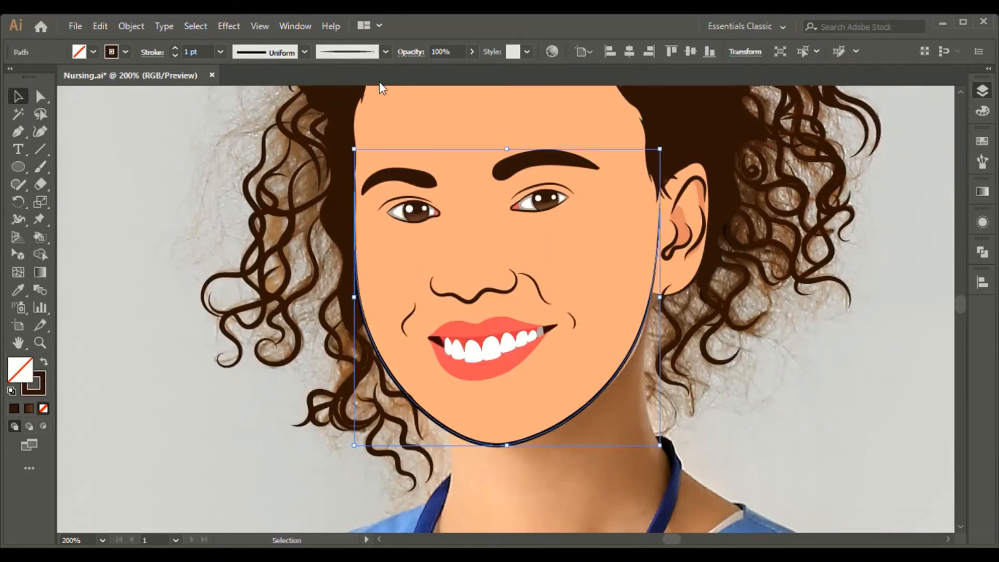
{"action": "left_click", "coordinate": [176, 55]}
{"action": "left_click", "coordinate": [176, 49]}
{"action": "left_click", "coordinate": [304, 52]}
{"action": "left_click", "coordinate": [268, 102]}
{"action": "left_click", "coordinate": [793, 397]}
{"action": "key", "text": "ctrl+minus"}
{"action": "key", "text": "ctrl+minus"}
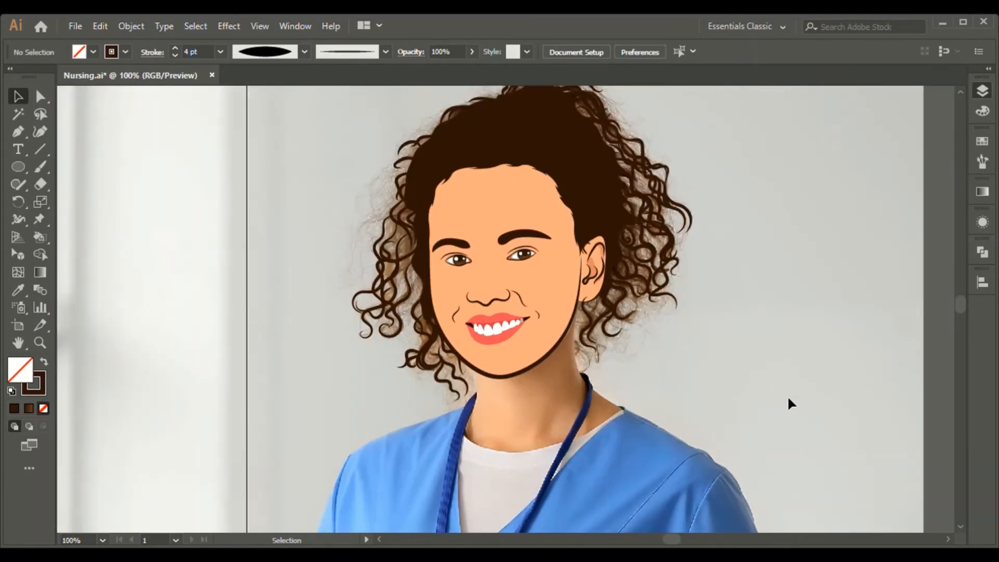
Group the whole head artwork
{"action": "left_click_drag", "start_coordinate": [302, 102], "coordinate": [729, 402]}
{"action": "key", "text": "ctrl+g"}
{"action": "left_click", "coordinate": [796, 127]}
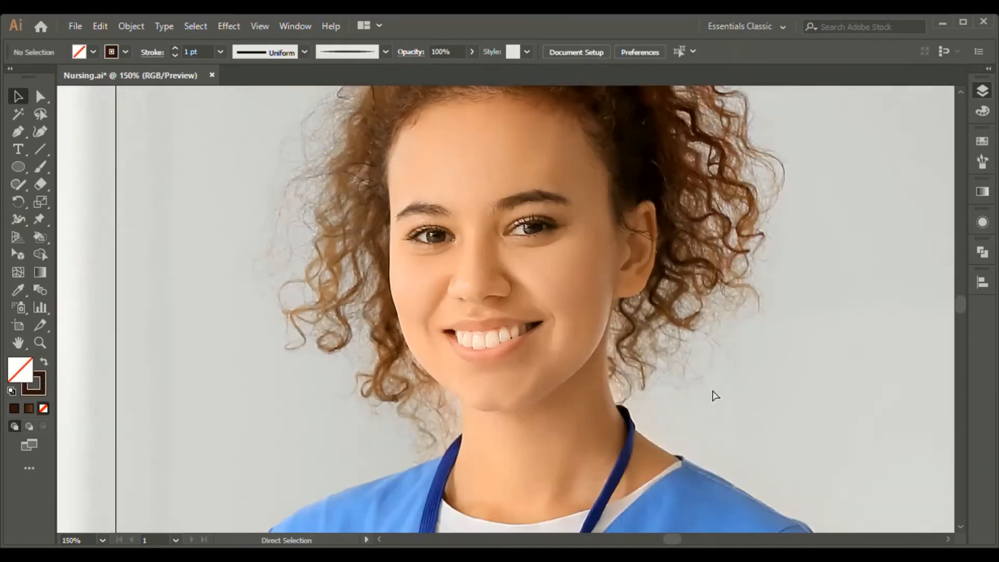
Brush jagged shadow contours over the photo around both eyes, reaching from the brows to below the lower lids
{"action": "key", "text": "ctrl+plus"}
{"action": "key", "text": "ctrl+plus"}
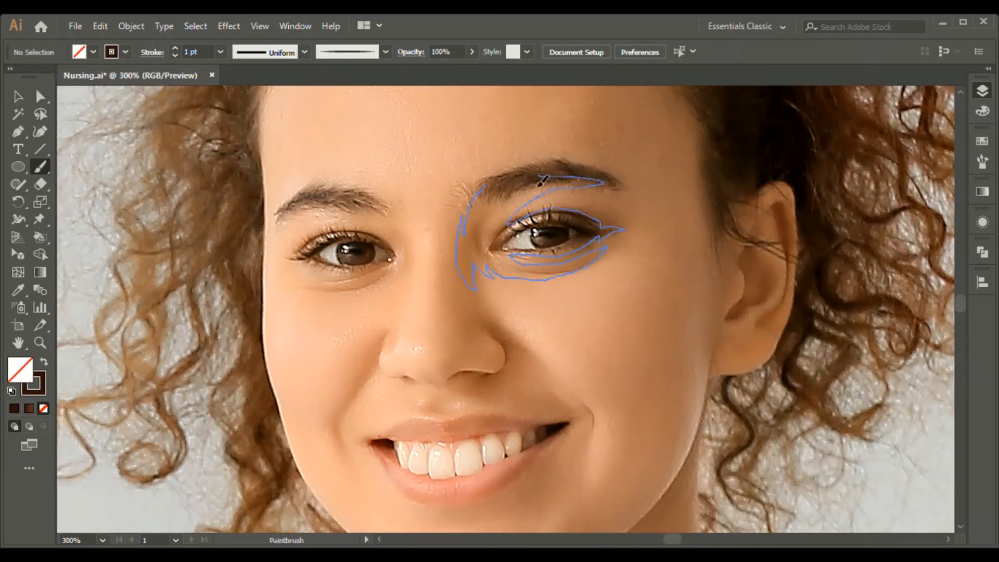
{"action": "left_click_drag", "start_coordinate": [542, 181], "coordinate": [484, 182]}
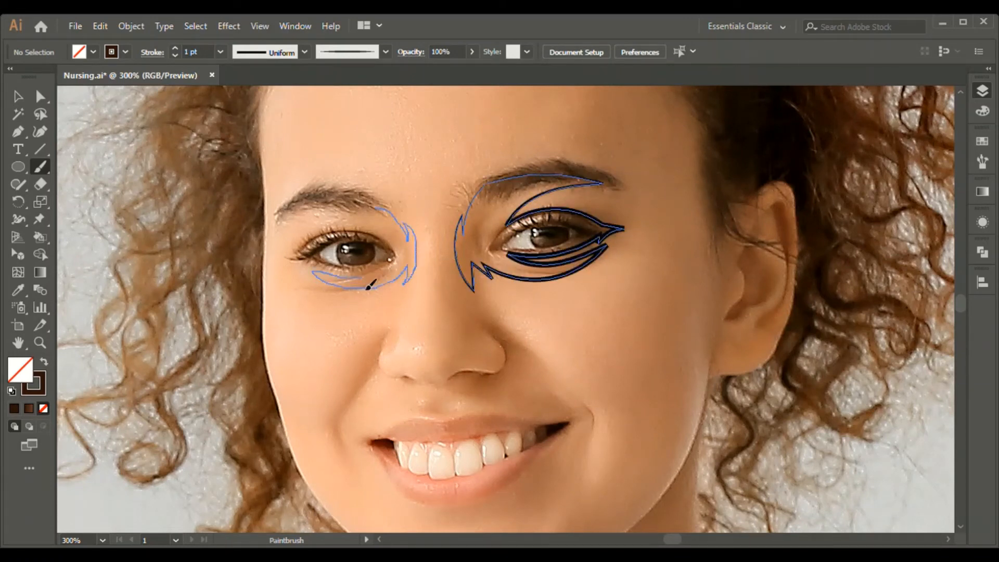
{"action": "left_click_drag", "start_coordinate": [382, 214], "coordinate": [386, 210]}
Brush narrow shadow contours along the smile folds on both sides of the nose, down to the mouth corners
{"action": "key", "text": "ctrl+plus"}
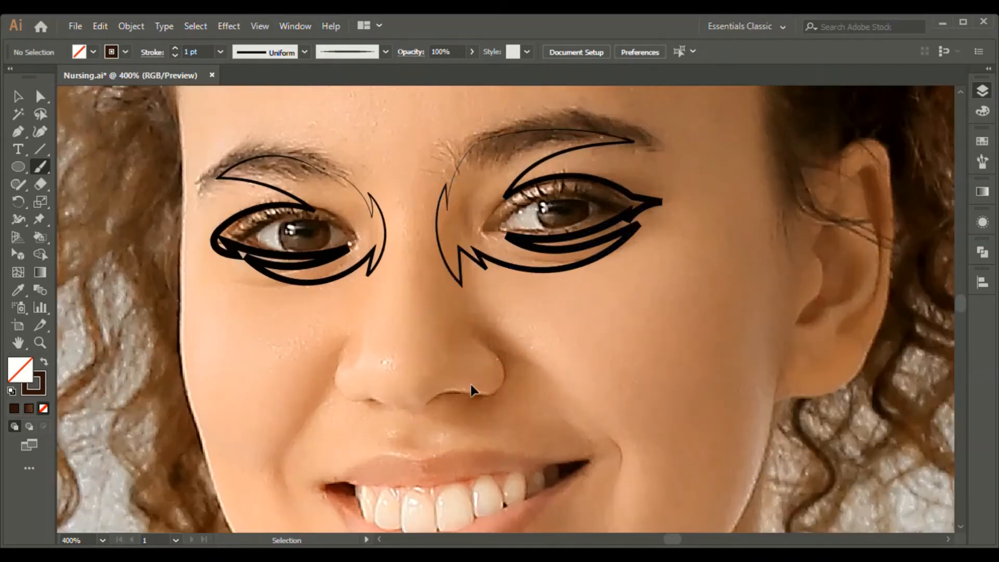
{"action": "mouse_move", "coordinate": [497, 415]}
{"action": "left_mouse_down"}
{"action": "mouse_move", "coordinate": [455, 312]}
{"action": "mouse_move", "coordinate": [466, 279]}
{"action": "left_mouse_up"}
{"action": "left_click_drag", "start_coordinate": [305, 239], "coordinate": [298, 262]}
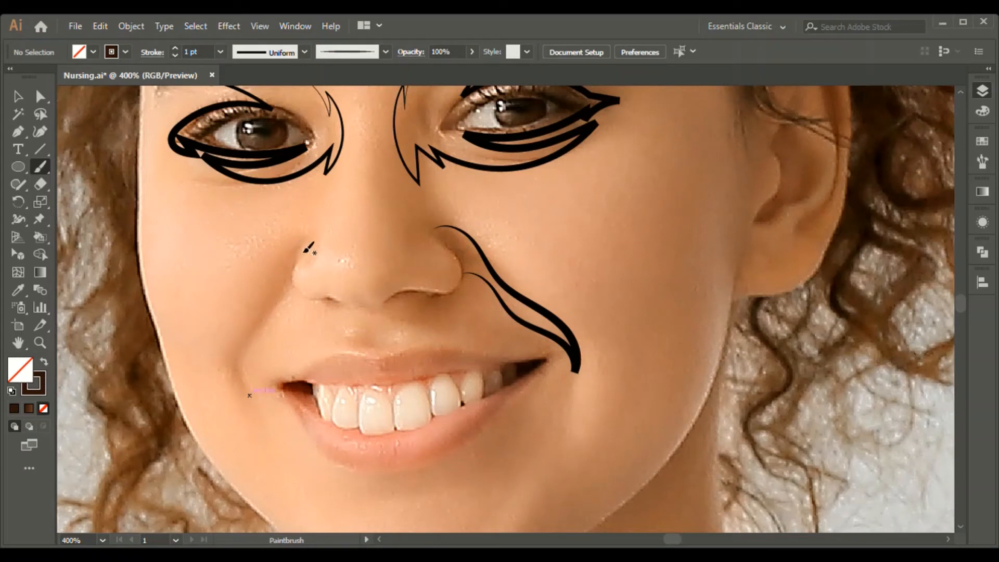
{"action": "left_click_drag", "start_coordinate": [250, 362], "coordinate": [249, 365]}
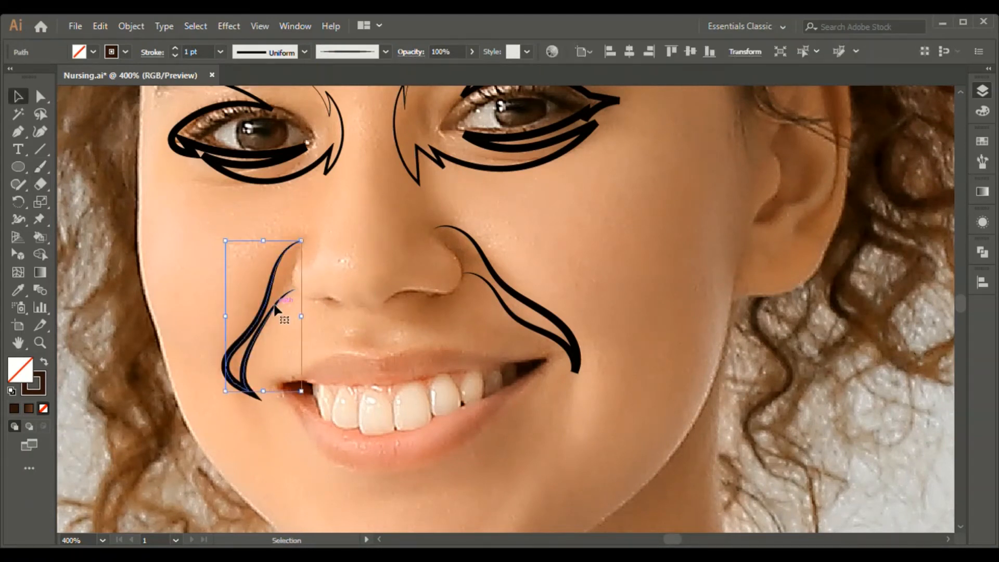
{"action": "key", "text": "ctrl+z"}
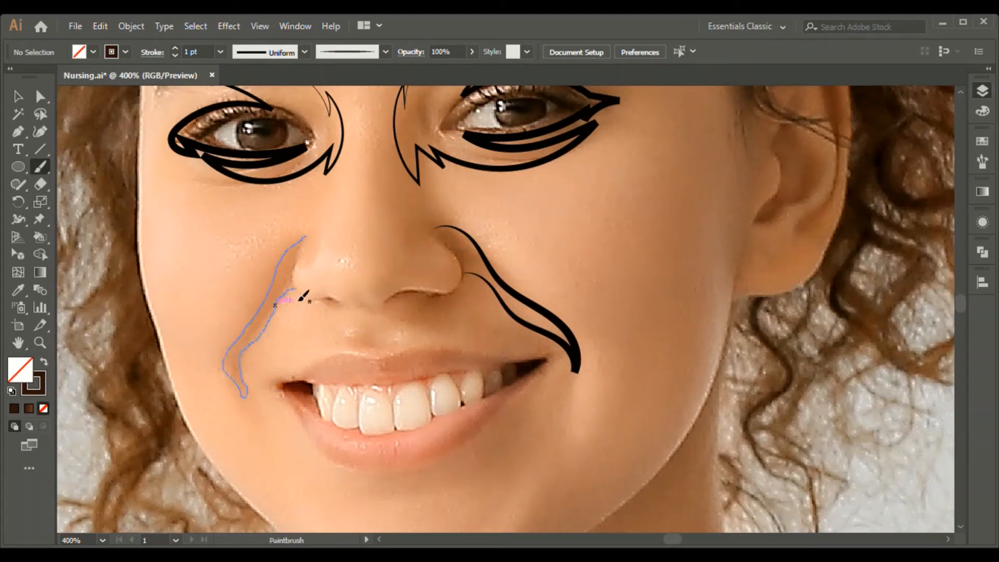
{"action": "left_click_drag", "start_coordinate": [301, 300], "coordinate": [298, 294]}
{"action": "key", "text": "v"}
{"action": "left_click", "coordinate": [289, 296]}
{"action": "left_click", "coordinate": [473, 293]}
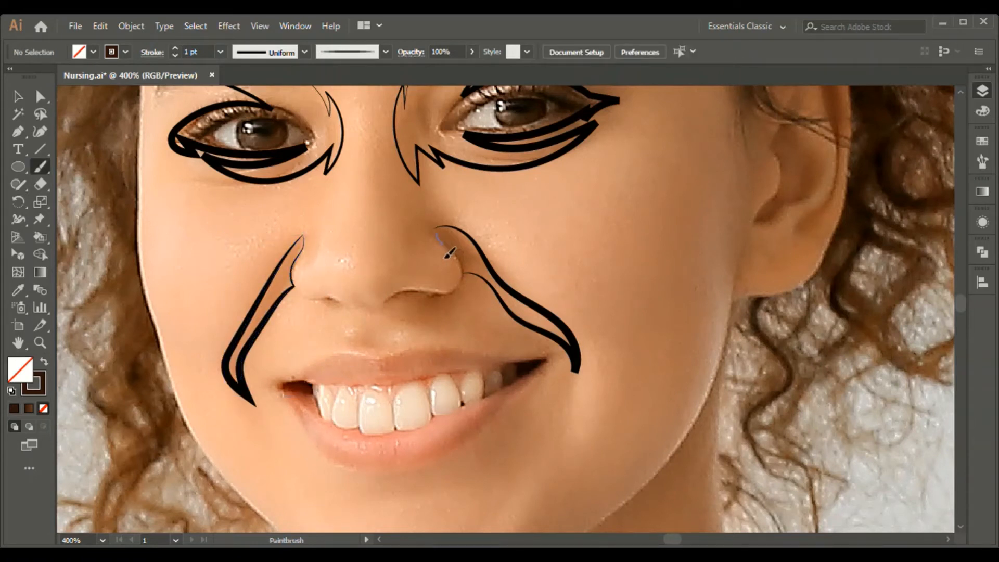
Brush the upper and lower contours of the shadow under the nose and join them into one path
{"action": "left_click", "coordinate": [445, 240]}
{"action": "left_click", "coordinate": [465, 339]}
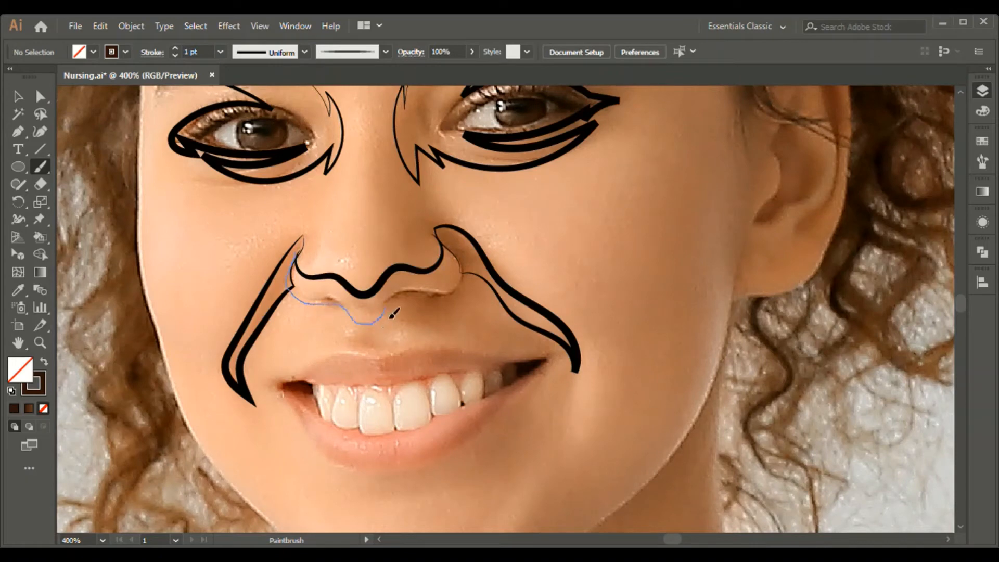
{"action": "left_click_drag", "start_coordinate": [461, 268], "coordinate": [461, 268]}
{"action": "key", "text": "a"}
{"action": "left_click", "coordinate": [461, 262]}
{"action": "key", "text": "v"}
{"action": "left_click", "coordinate": [416, 302]}
{"action": "left_click", "coordinate": [402, 269], "text": "shift"}
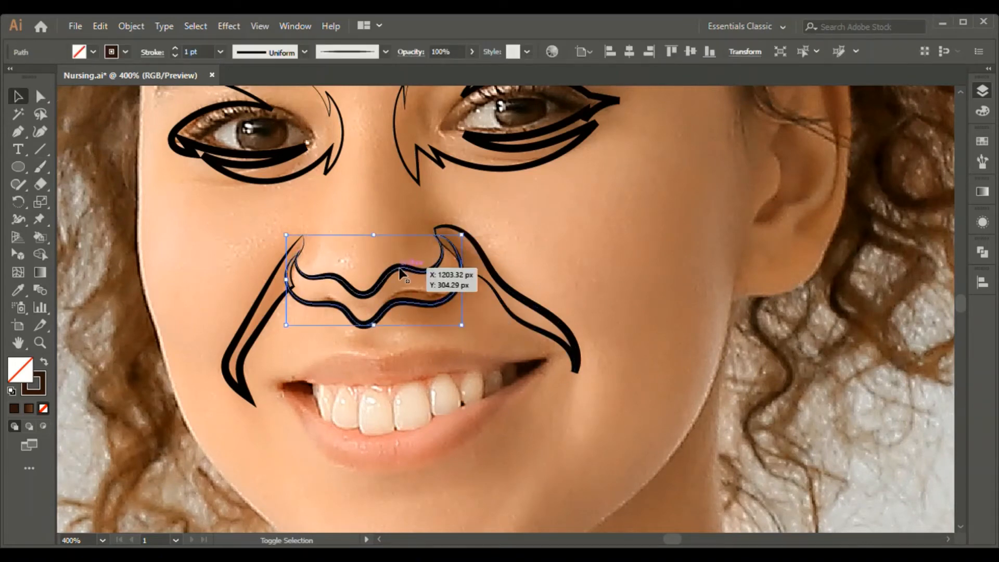
{"action": "key", "text": "ctrl+j"}
{"action": "left_click", "coordinate": [401, 367]}
Brush the upper and lower contours of a shadow shape over the upper lip and join them
{"action": "key", "text": "ctrl+equal"}
{"action": "key", "text": "b"}
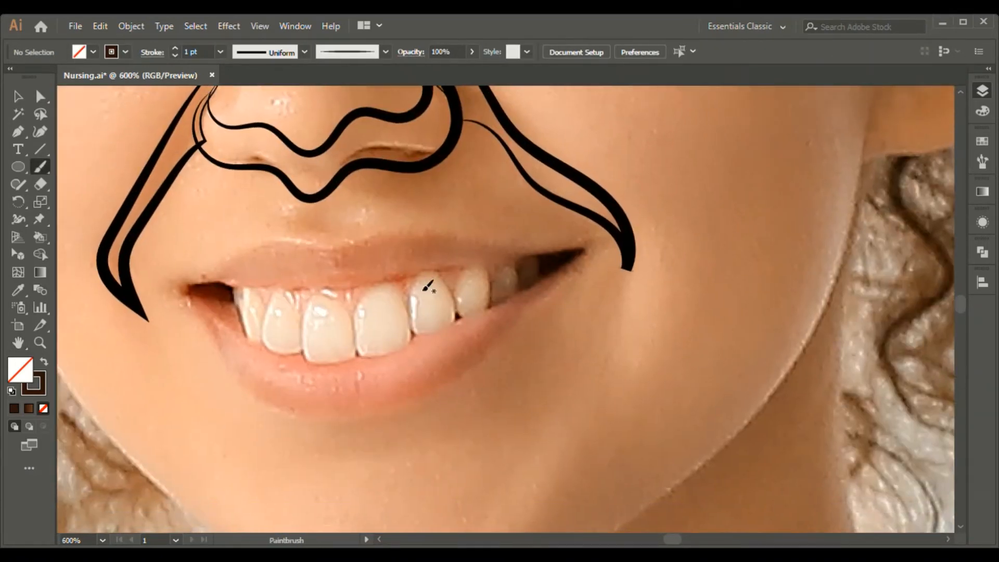
{"action": "mouse_move", "coordinate": [198, 287]}
{"action": "left_mouse_down"}
{"action": "mouse_move", "coordinate": [283, 269]}
{"action": "mouse_move", "coordinate": [554, 242]}
{"action": "left_mouse_up"}
{"action": "left_click_drag", "start_coordinate": [546, 239], "coordinate": [189, 284]}
{"action": "key", "text": "v"}
{"action": "left_click_drag", "start_coordinate": [392, 195], "coordinate": [356, 314]}
{"action": "key", "text": "ctrl+j"}
Set the upper-lip shadow contour's stroke weight to 0.25 pt
{"action": "left_click", "coordinate": [385, 51]}
{"action": "left_click", "coordinate": [388, 95]}
{"action": "left_click", "coordinate": [220, 52]}
{"action": "left_click", "coordinate": [170, 74]}
{"action": "left_click", "coordinate": [415, 319]}
{"action": "key", "text": "b"}
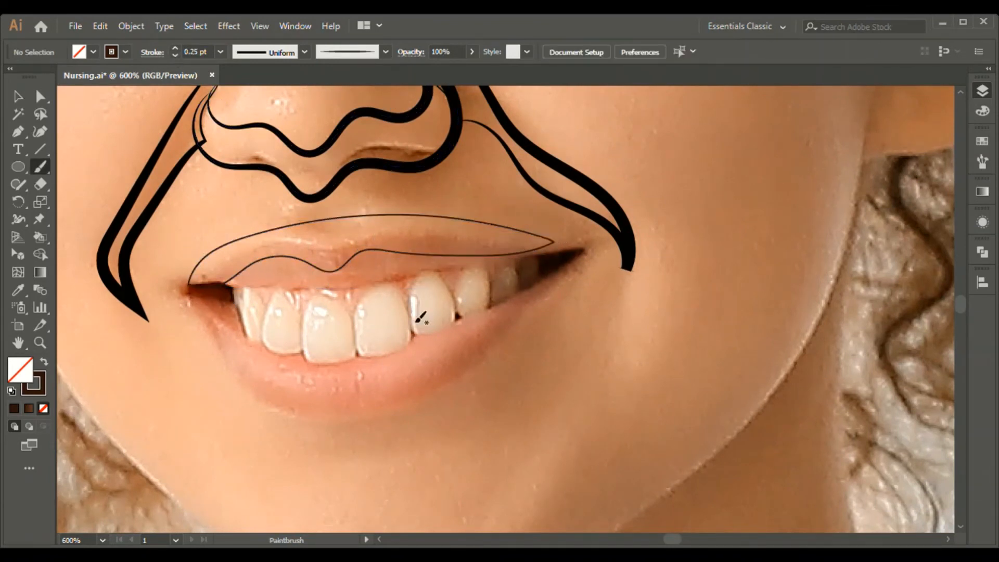
Brush a closed contour between the upper lip and the upper teeth and give it a basic 0.25 pt stroke
{"action": "mouse_move", "coordinate": [475, 279]}
{"action": "left_mouse_down"}
{"action": "mouse_move", "coordinate": [364, 272]}
{"action": "mouse_move", "coordinate": [307, 281]}
{"action": "mouse_move", "coordinate": [249, 320]}
{"action": "mouse_move", "coordinate": [489, 264]}
{"action": "left_mouse_up"}
{"action": "key", "text": "v"}
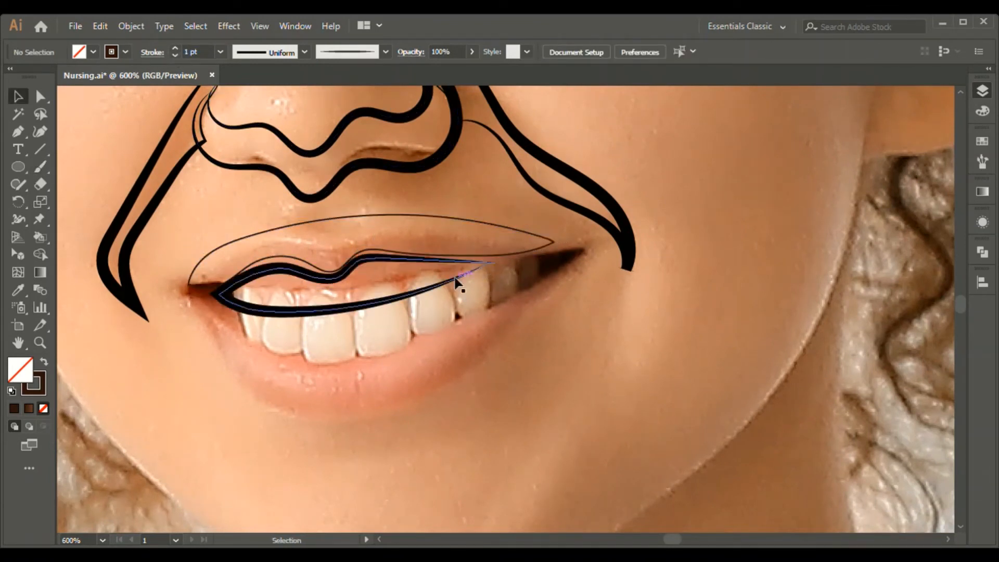
{"action": "left_click", "coordinate": [386, 52]}
{"action": "left_click", "coordinate": [388, 95]}
{"action": "double_click", "coordinate": [176, 56]}
{"action": "left_click", "coordinate": [175, 56]}
{"action": "left_click", "coordinate": [197, 341]}
Brush the upper and lower contours of the lower lip and a smaller crescent contour inside it
{"action": "key", "text": "b"}
{"action": "mouse_move", "coordinate": [200, 298]}
{"action": "left_mouse_down"}
{"action": "mouse_move", "coordinate": [226, 372]}
{"action": "mouse_move", "coordinate": [456, 360]}
{"action": "left_mouse_up"}
{"action": "left_click_drag", "start_coordinate": [229, 328], "coordinate": [204, 302]}
{"action": "key", "text": "v"}
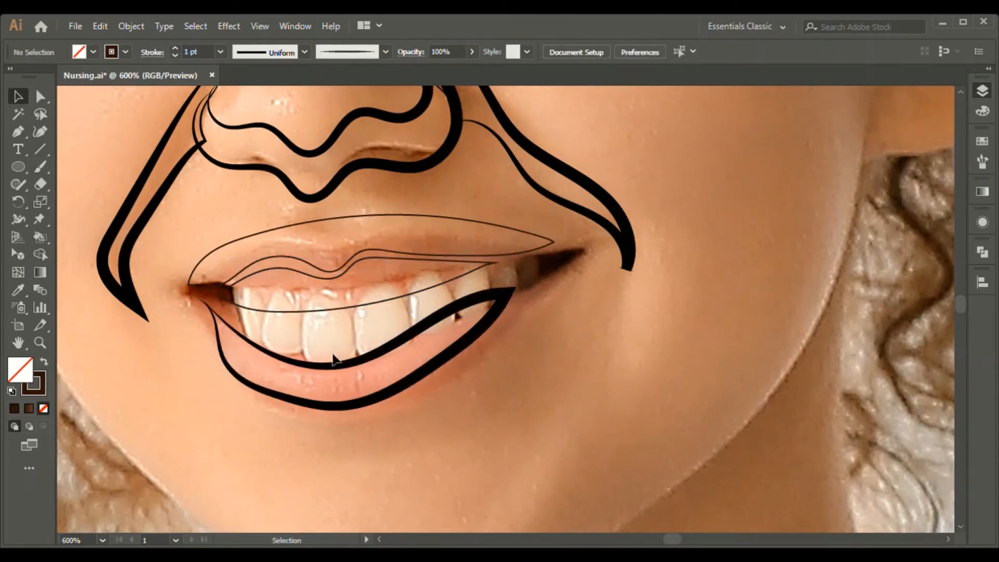
{"action": "left_click", "coordinate": [700, 337]}
{"action": "key", "text": "b"}
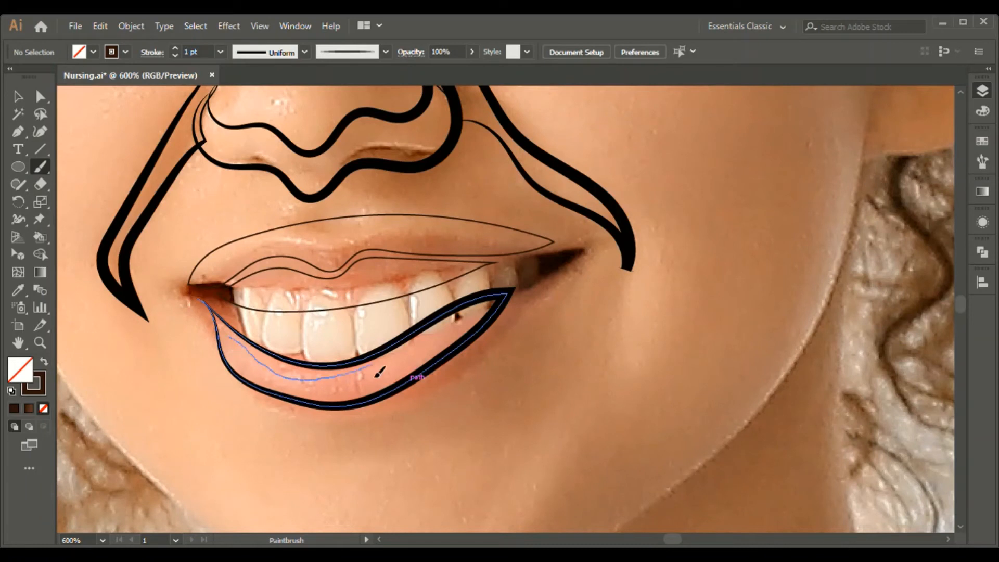
{"action": "left_click_drag", "start_coordinate": [243, 373], "coordinate": [232, 341]}
{"action": "key", "text": "v"}
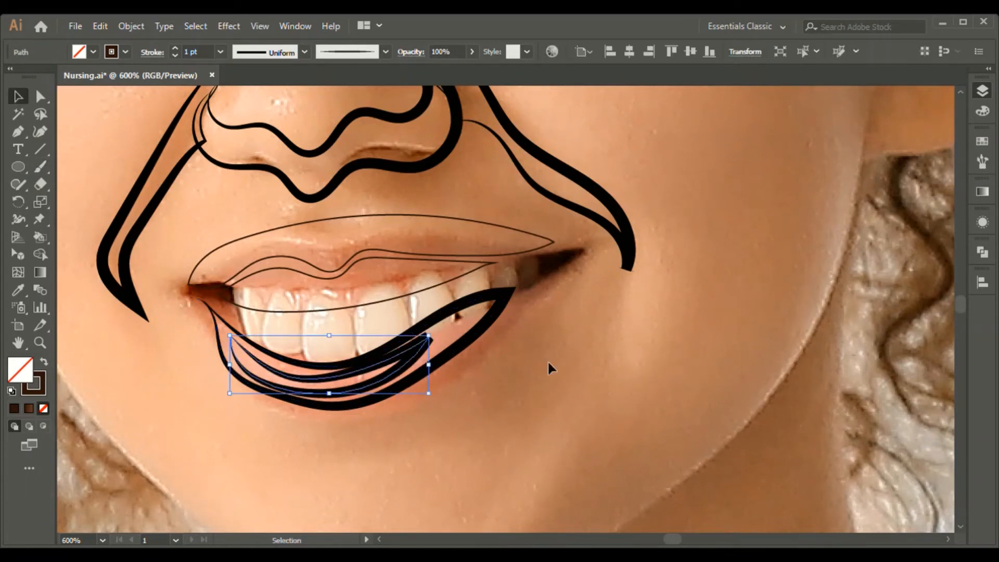
{"action": "left_click", "coordinate": [547, 360]}
Brush loop-shaped contours around both corners of the mouth
{"action": "key", "text": "ctrl+z"}
{"action": "mouse_move", "coordinate": [504, 276]}
{"action": "left_mouse_down"}
{"action": "mouse_move", "coordinate": [546, 333]}
{"action": "mouse_move", "coordinate": [504, 275]}
{"action": "left_mouse_up"}
{"action": "left_click_drag", "start_coordinate": [189, 262], "coordinate": [188, 259]}
{"action": "key", "text": "v"}
{"action": "left_click", "coordinate": [199, 279]}
{"action": "left_click", "coordinate": [501, 417]}
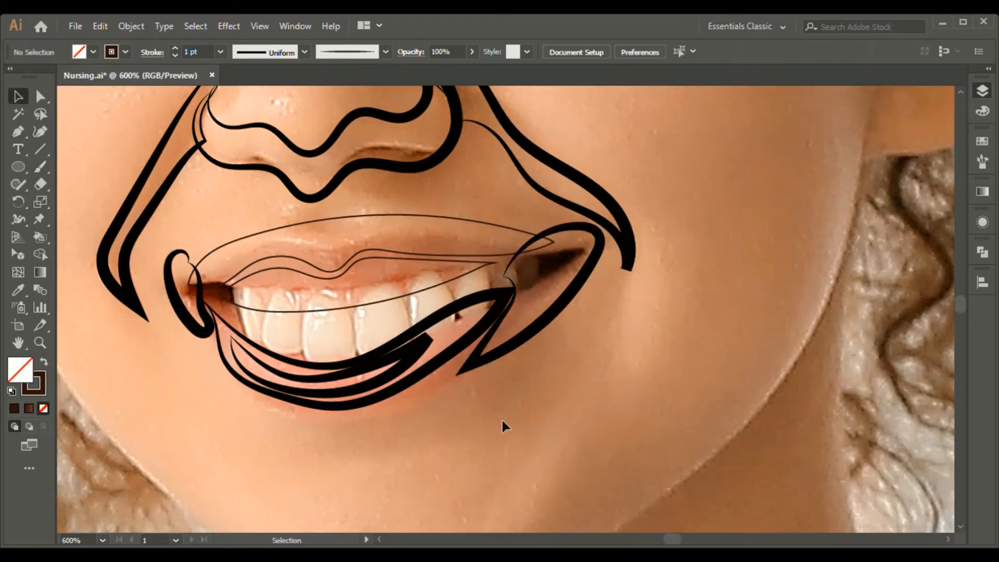
{"action": "key", "text": "b"}
{"action": "left_click_drag", "start_coordinate": [521, 249], "coordinate": [480, 247]}
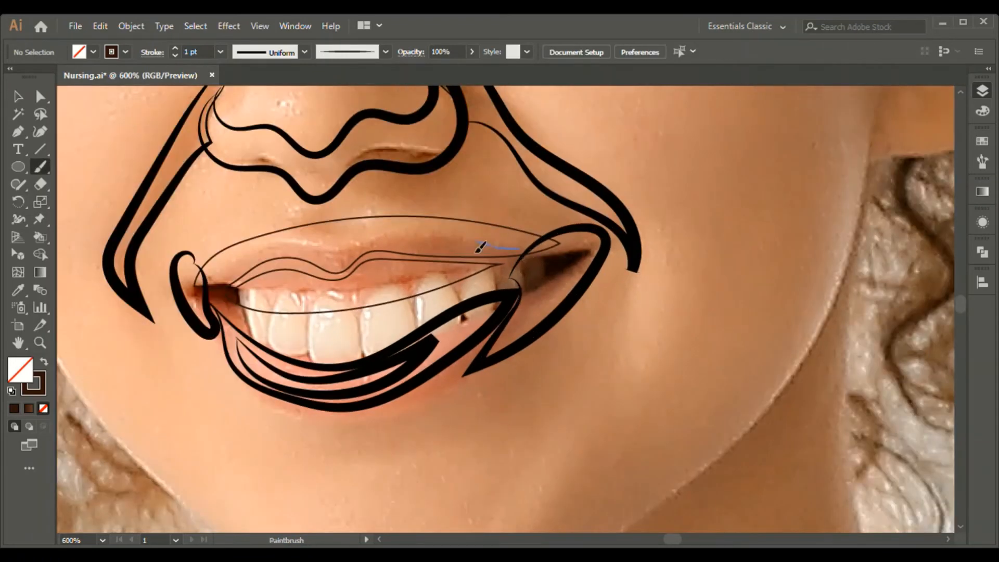
{"action": "key", "text": "v"}
{"action": "left_click", "coordinate": [334, 250]}
{"action": "key", "text": "Delete"}
Draw an open zigzag path along the upper edge of the upper lip with the Pen tool
{"action": "key", "text": "p"}
{"action": "left_click", "coordinate": [504, 245]}
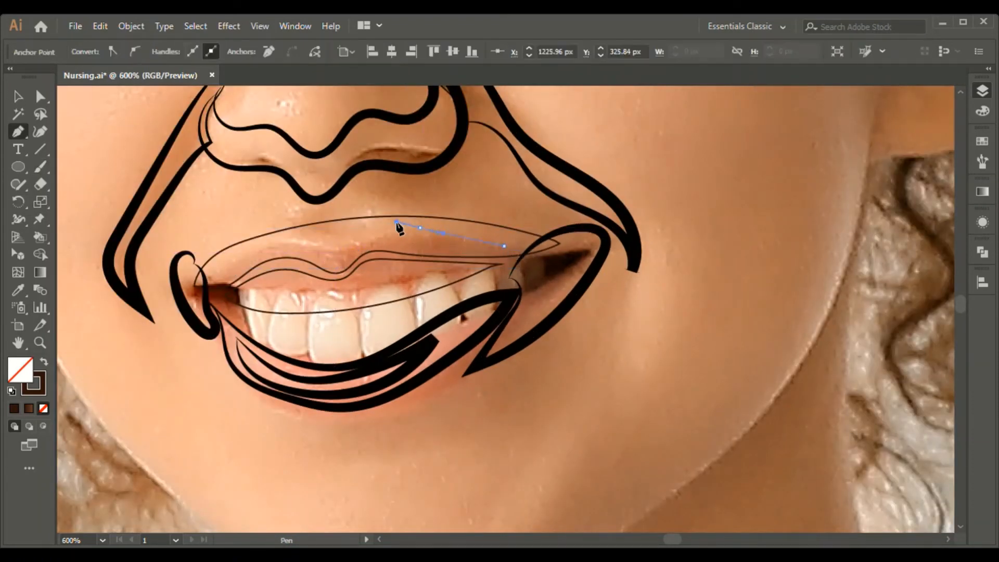
{"action": "key", "text": "z"}
{"action": "key", "text": "p"}
{"action": "left_click", "coordinate": [503, 245]}
{"action": "left_click_drag", "start_coordinate": [396, 220], "coordinate": [400, 244]}
{"action": "left_click", "coordinate": [272, 235]}
{"action": "left_click", "coordinate": [225, 271]}
{"action": "key", "text": "v"}
Round the corners of the upper-lip edge line into a smooth curve and set its stroke weight to 0.75 pt
{"action": "key", "text": "a"}
{"action": "left_click", "coordinate": [397, 220]}
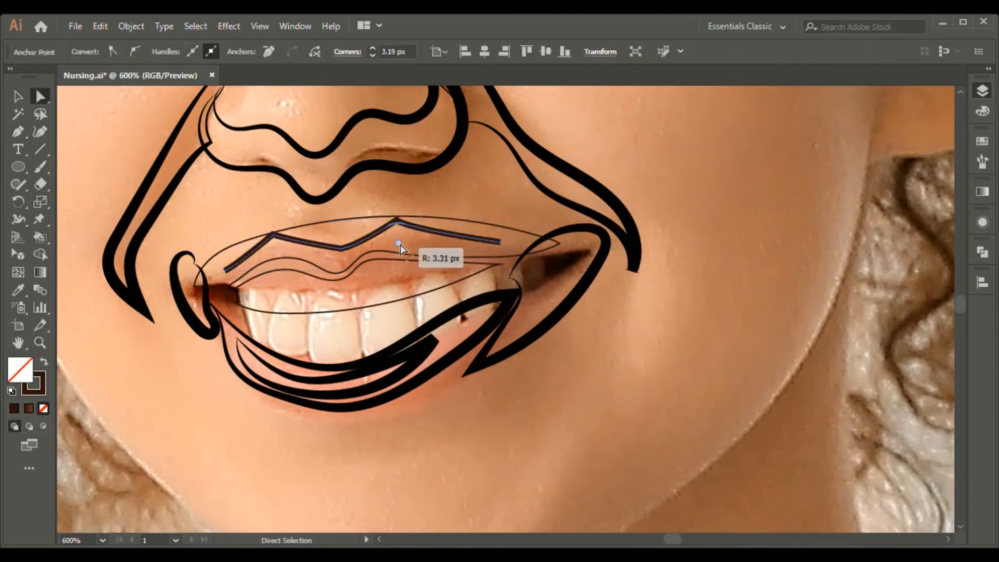
{"action": "left_click_drag", "start_coordinate": [341, 235], "coordinate": [271, 229]}
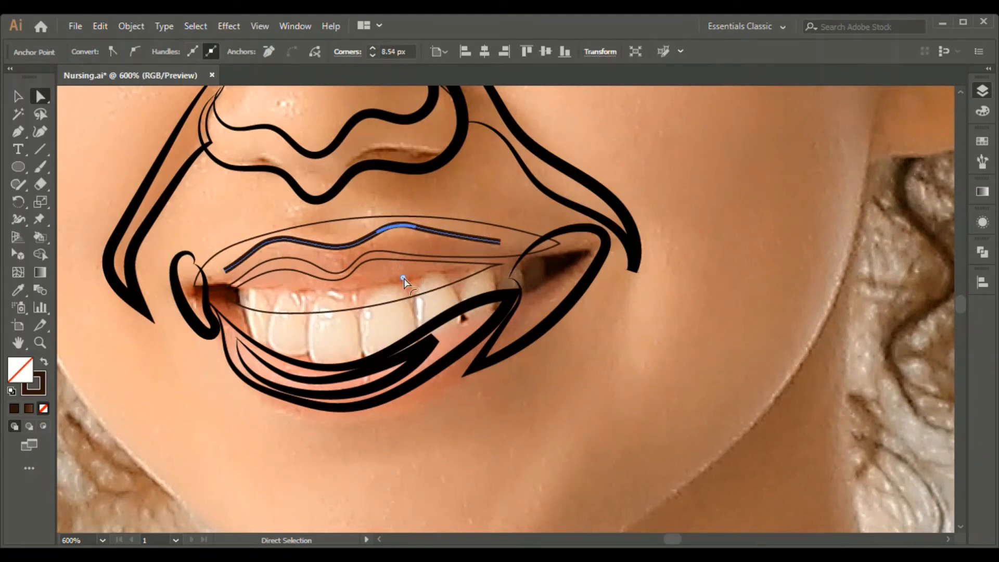
{"action": "left_click_drag", "start_coordinate": [405, 283], "coordinate": [333, 177]}
{"action": "left_click_drag", "start_coordinate": [288, 307], "coordinate": [290, 308]}
{"action": "left_click", "coordinate": [415, 249]}
{"action": "key", "text": "v"}
{"action": "left_click", "coordinate": [411, 226]}
{"action": "left_click", "coordinate": [175, 55]}
{"action": "left_click", "coordinate": [650, 173]}
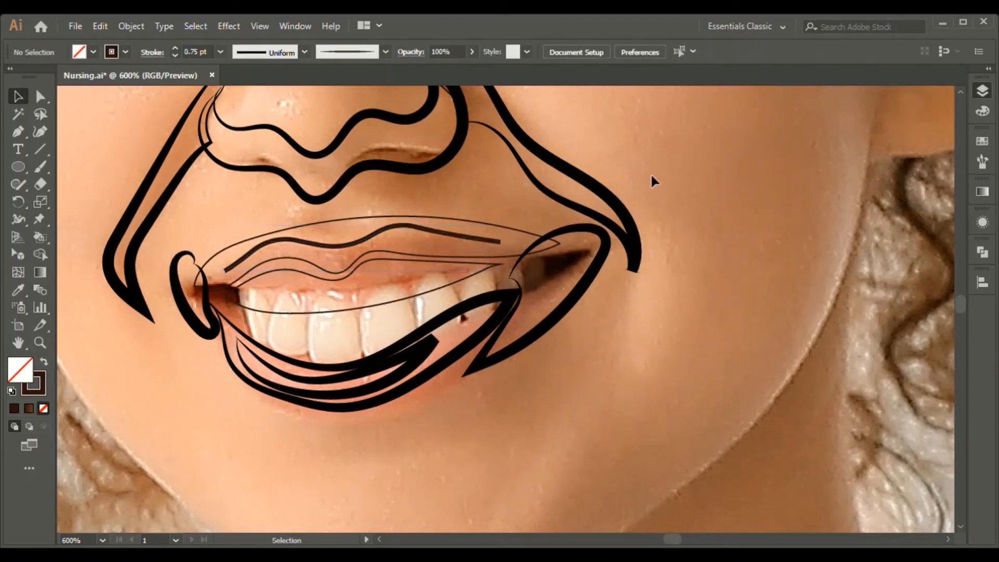
Brush large shadow contours down both sides of the face from the hairline to the chin, closing them outside the face
{"action": "key", "text": "ctrl+minus"}
{"action": "key", "text": "ctrl+minus"}
{"action": "key", "text": "ctrl+minus"}
{"action": "key", "text": "space"}
{"action": "left_click_drag", "start_coordinate": [651, 176], "coordinate": [510, 236]}
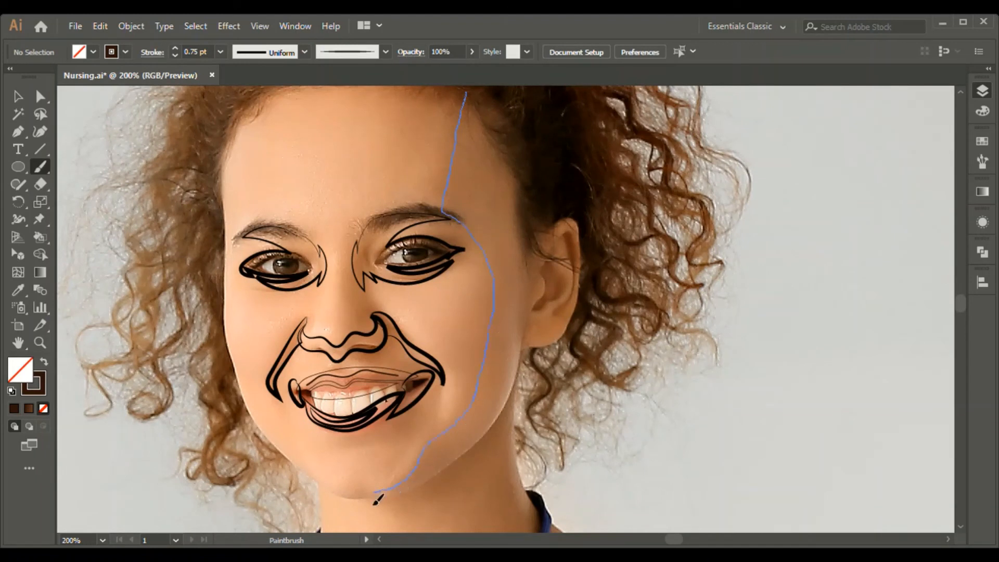
{"action": "left_click_drag", "start_coordinate": [522, 138], "coordinate": [522, 138]}
{"action": "key", "text": "space"}
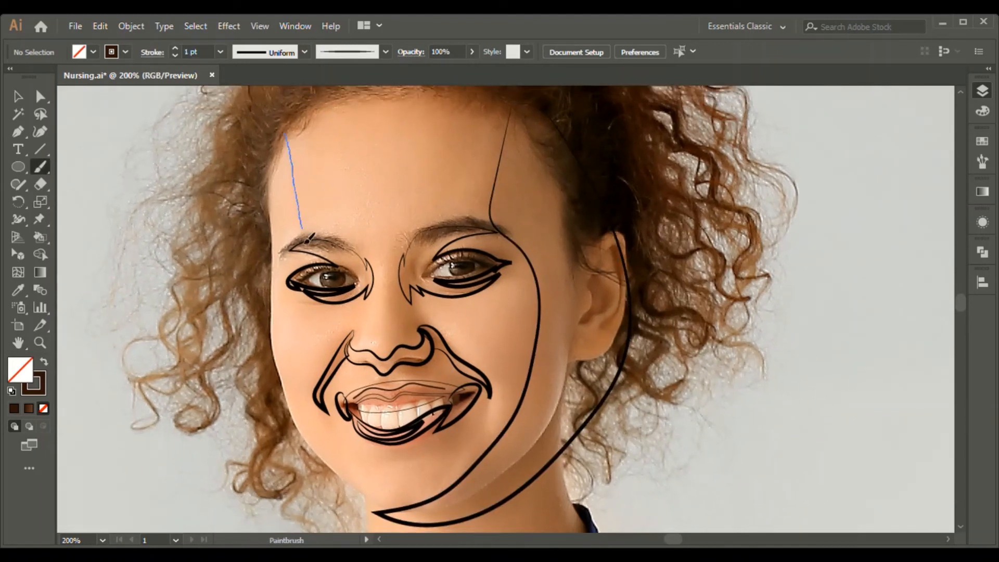
{"action": "key", "text": "v"}
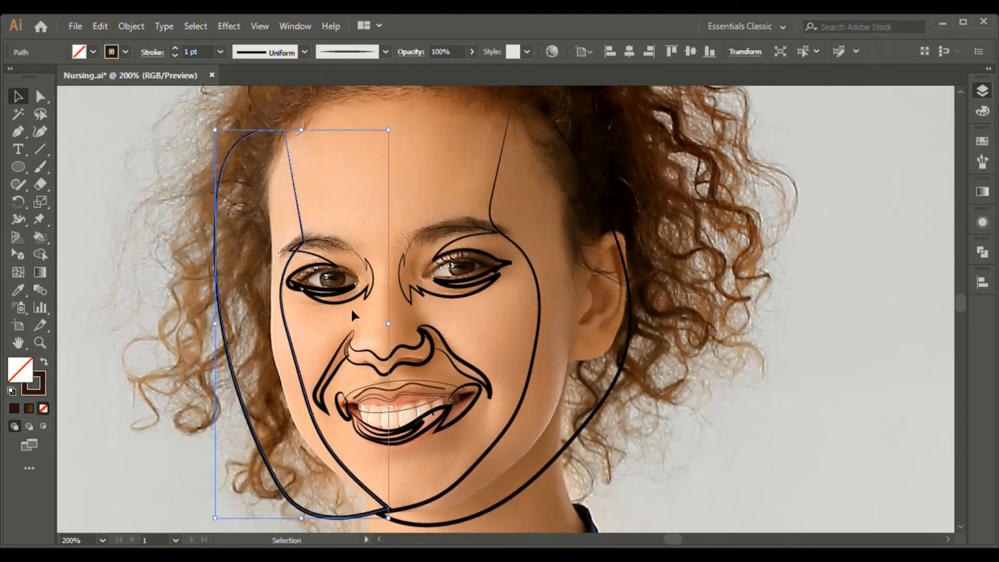
{"action": "left_click", "coordinate": [509, 437]}
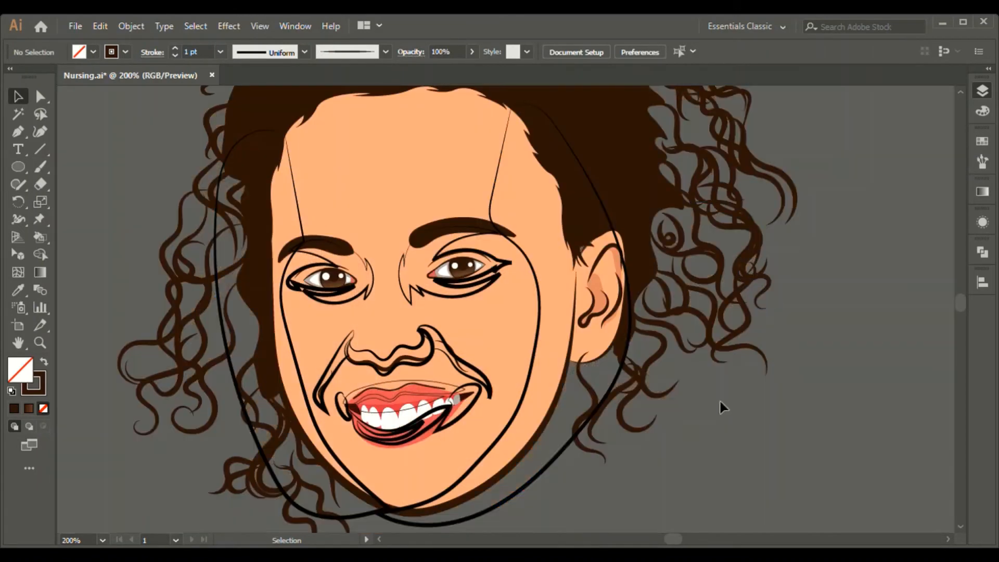
Trim both side shadow contours to the face shape with Shape Builder and delete the pieces outside the face
{"action": "left_click", "coordinate": [294, 194]}
{"action": "left_click", "coordinate": [272, 209], "text": "shift"}
{"action": "key", "text": "shift+m"}
{"action": "key", "text": "a"}
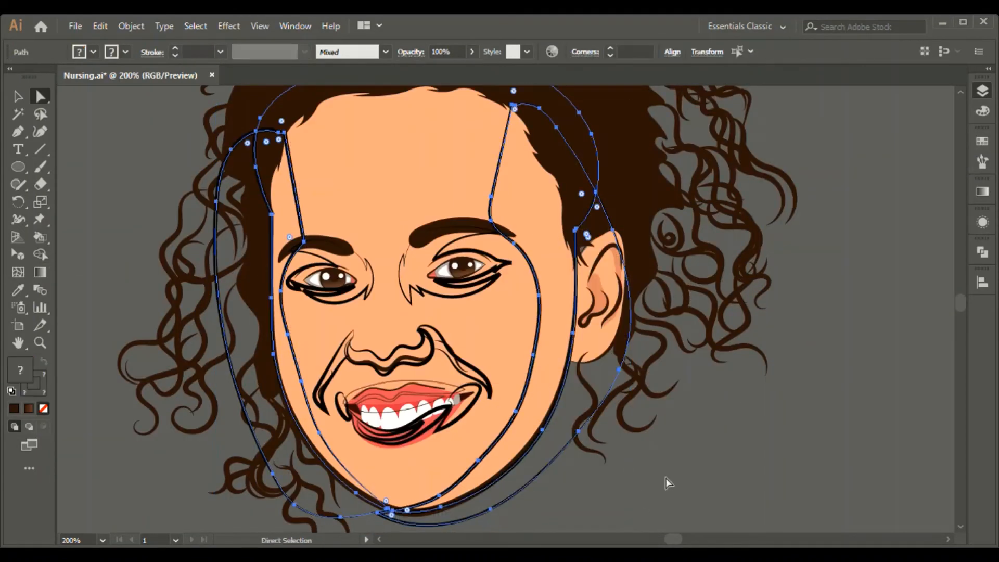
{"action": "left_click", "coordinate": [666, 482]}
{"action": "left_click", "coordinate": [359, 517]}
{"action": "key", "text": "Delete"}
{"action": "key", "text": "v"}
{"action": "left_click", "coordinate": [502, 354]}
{"action": "left_click", "coordinate": [559, 475]}
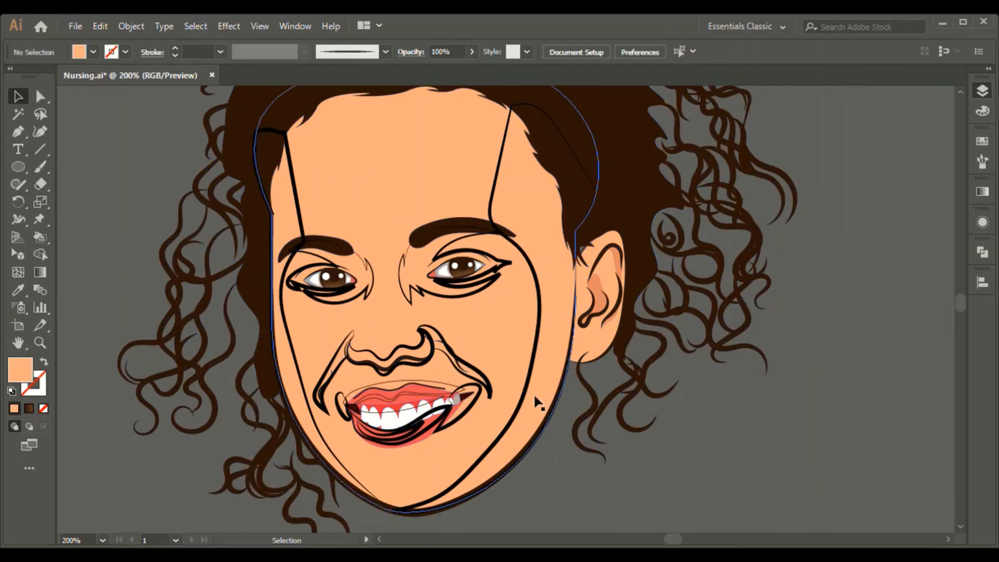
{"action": "key", "text": "a"}
{"action": "left_click", "coordinate": [296, 356]}
{"action": "key", "text": "v"}
{"action": "left_click", "coordinate": [707, 476]}
Fill the shadow shapes around both eyes with the darker skin tone sampled from the skin palette
{"action": "left_click", "coordinate": [448, 250]}
{"action": "left_click", "coordinate": [369, 281], "text": "shift"}
{"action": "key", "text": "ctrl+minus"}
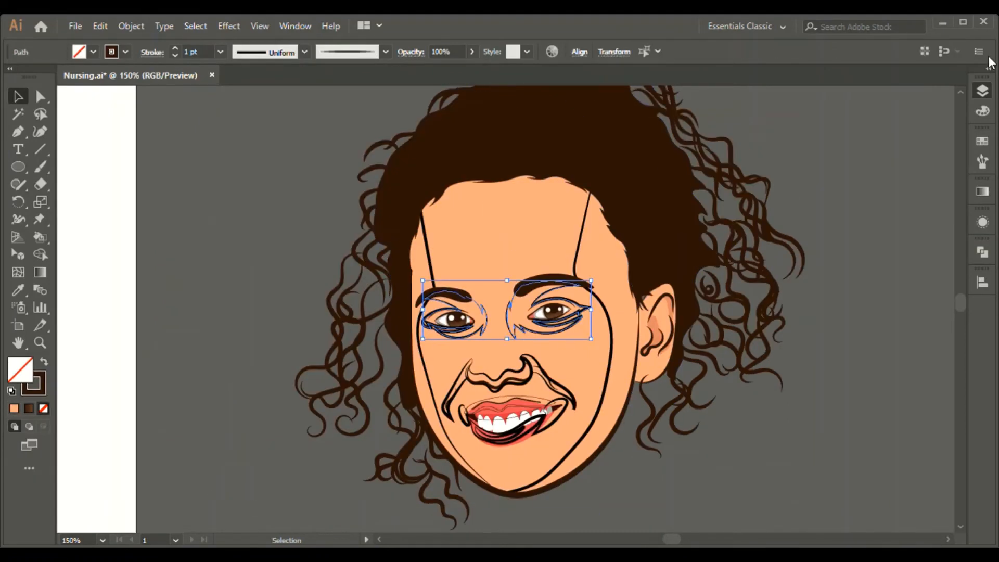
{"action": "key", "text": "i"}
{"action": "left_click", "coordinate": [202, 271]}
{"action": "key", "text": "v"}
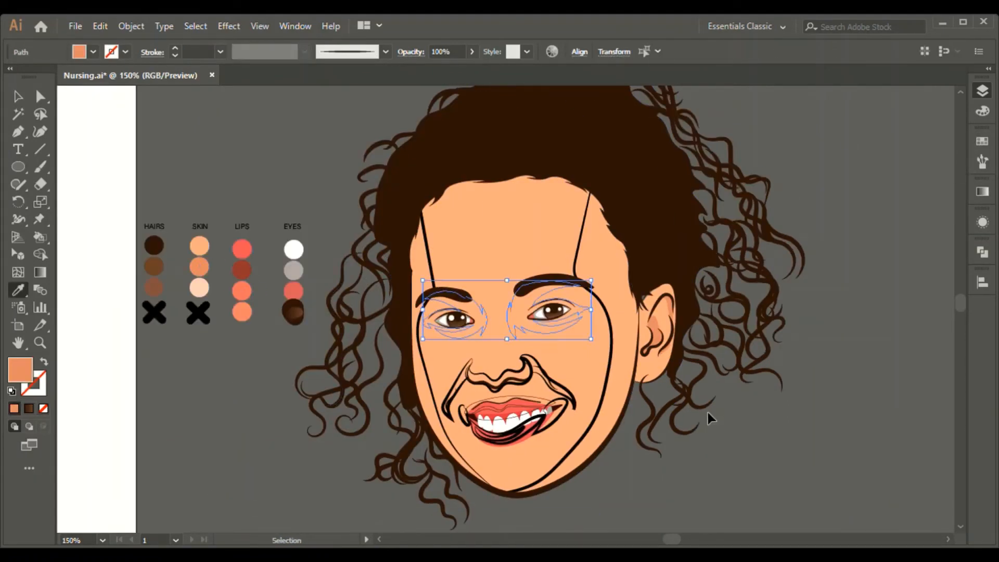
{"action": "key", "text": "ctrl+plus"}
Fill the nose and smile-fold shadows with the darker skin tone and move them behind the line art
{"action": "left_click", "coordinate": [533, 410]}
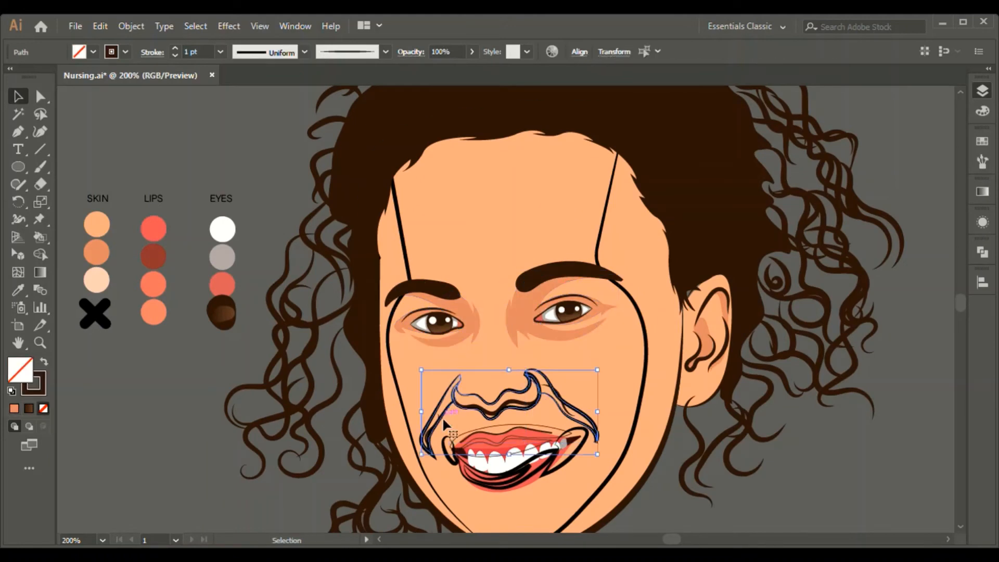
{"action": "key", "text": "i"}
{"action": "left_click", "coordinate": [476, 322]}
{"action": "key", "text": "ctrl+bracketleft"}
{"action": "key", "text": "ctrl+bracketleft"}
{"action": "key", "text": "v"}
{"action": "key", "text": "ctrl+shift+a"}
Split the upper-lip shadow contour along the lip shape with Shape Builder and delete the part outside the lip
{"action": "left_click", "coordinate": [519, 426]}
{"action": "key", "text": "ctrl+plus"}
{"action": "key", "text": "ctrl+plus"}
{"action": "key", "text": "ctrl+plus"}
{"action": "key", "text": "ctrl+plus"}
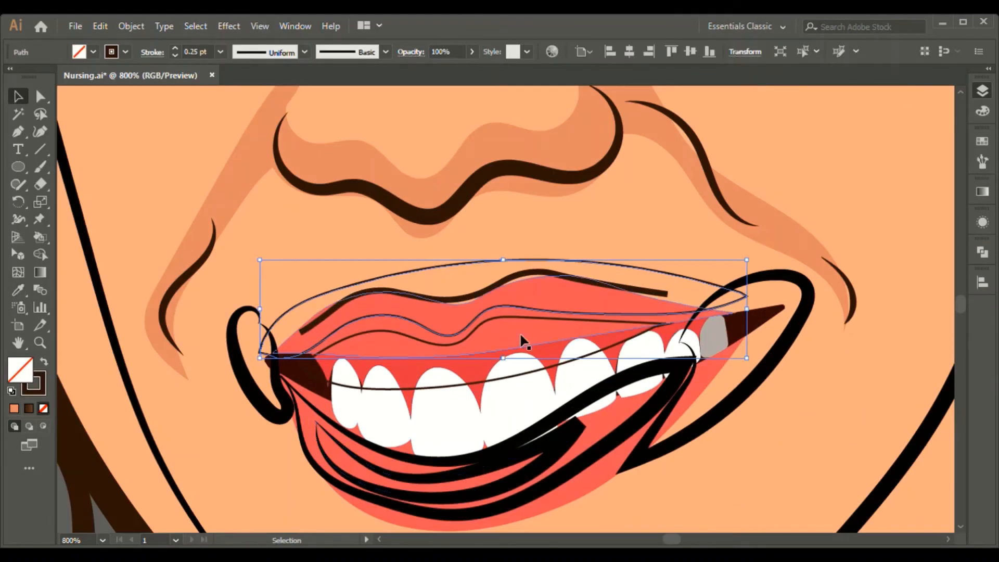
{"action": "left_click", "coordinate": [520, 336], "text": "shift"}
{"action": "key", "text": "shift+m"}
{"action": "left_click", "coordinate": [440, 286]}
{"action": "key", "text": "a"}
{"action": "left_click", "coordinate": [688, 281]}
{"action": "key", "text": "Delete"}
Trim the contour above the teeth to the upper lip with Shape Builder and delete the part overlapping the teeth
{"action": "left_click", "coordinate": [509, 318], "text": "shift"}
{"action": "key", "text": "shift+m"}
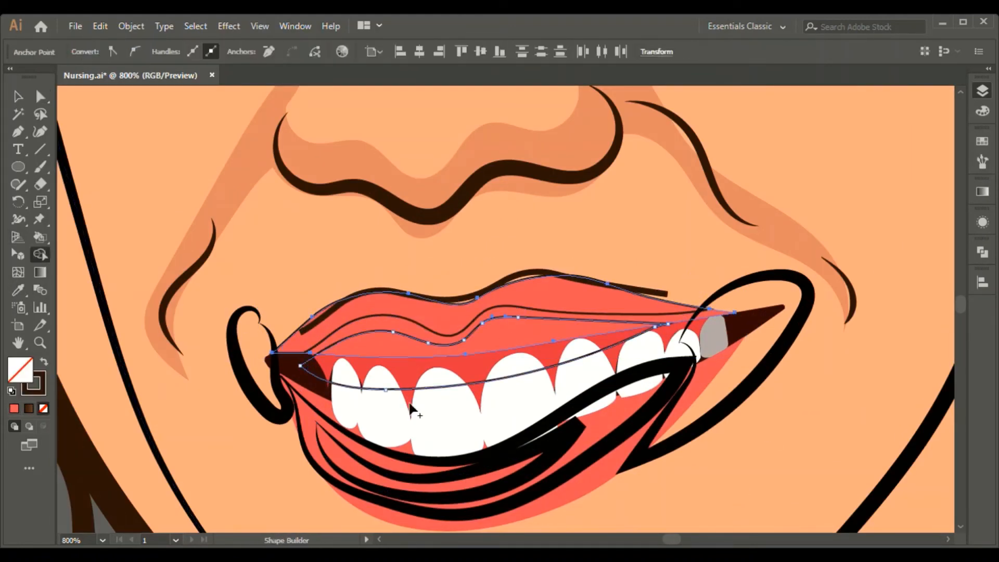
{"action": "left_click", "coordinate": [422, 350]}
{"action": "key", "text": "a"}
{"action": "left_click", "coordinate": [503, 383]}
{"action": "key", "text": "Delete"}
Split the lower-lip contour along the lip shape with Shape Builder and delete the piece overlapping the teeth
{"action": "left_click", "coordinate": [661, 398]}
{"action": "key", "text": "shift+m"}
{"action": "left_click", "coordinate": [458, 471]}
{"action": "key", "text": "a"}
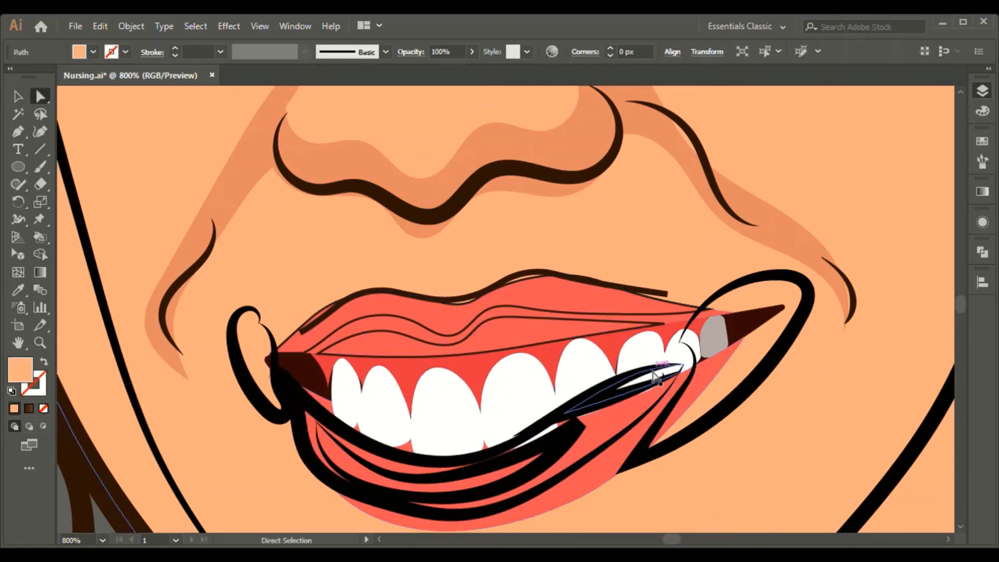
{"action": "left_click", "coordinate": [653, 372]}
{"action": "key", "text": "Delete"}
Split the loop at the mouth corner nearest the visible ear along both lips and delete its part outside them
{"action": "left_click", "coordinate": [663, 454]}
{"action": "left_click", "coordinate": [704, 389], "text": "shift"}
{"action": "key", "text": "shift+m"}
{"action": "left_click", "coordinate": [702, 372]}
{"action": "key", "text": "ctrl+z"}
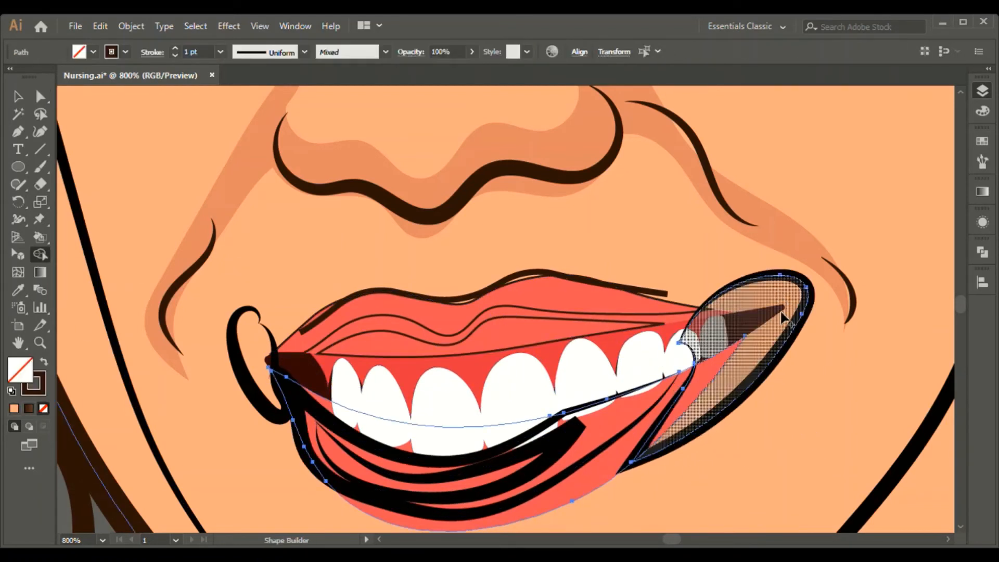
{"action": "left_click", "coordinate": [41, 97]}
{"action": "left_click", "coordinate": [645, 312], "text": "shift"}
{"action": "left_click", "coordinate": [41, 254]}
{"action": "left_click", "coordinate": [765, 333]}
{"action": "left_click", "coordinate": [40, 96]}
{"action": "left_click", "coordinate": [809, 501]}
{"action": "left_click", "coordinate": [749, 404]}
{"action": "key", "text": "Delete"}
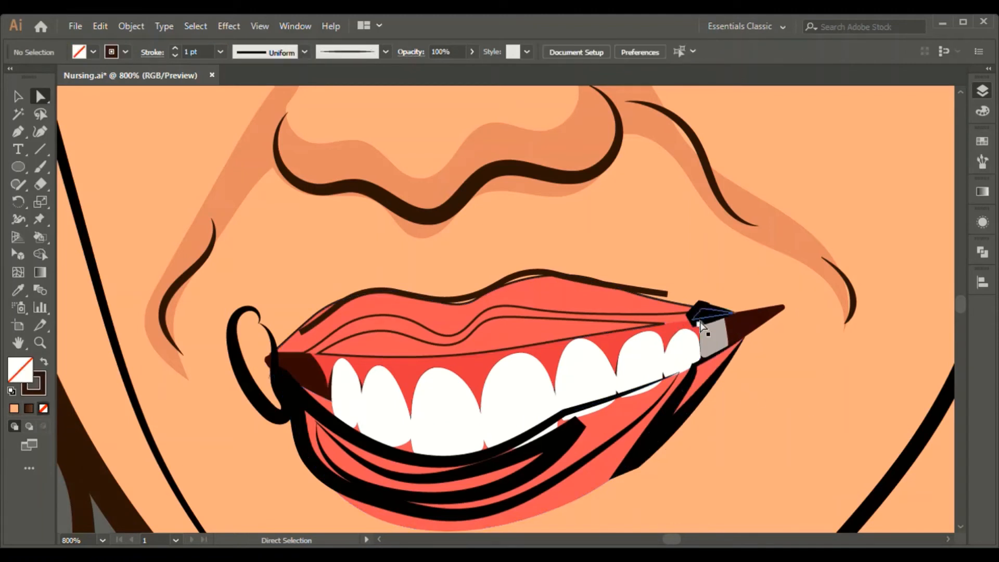
Apply the upper-lip contour's thin stroke style to the two trimmed shadow pieces near the mouth corner
{"action": "left_click", "coordinate": [699, 323]}
{"action": "left_click", "coordinate": [682, 411], "text": "shift"}
{"action": "key", "text": "i"}
{"action": "left_click", "coordinate": [645, 314]}
{"action": "key", "text": "v"}
{"action": "left_click", "coordinate": [747, 445]}
{"action": "left_click", "coordinate": [695, 405]}
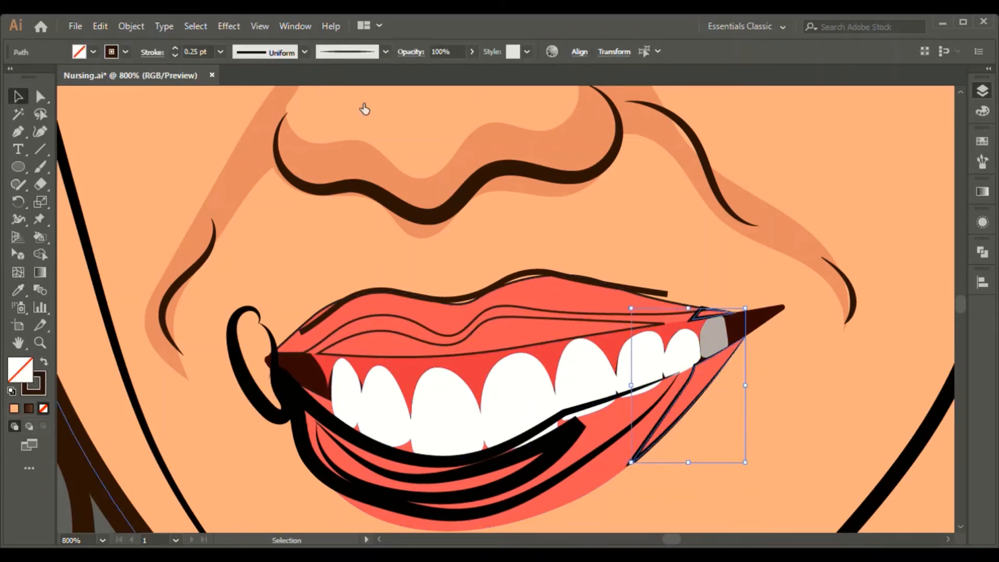
Give the lower-lip contours the brown line style sampled from the upper-lip edge and reduce their stroke weight
{"action": "left_click", "coordinate": [616, 441]}
{"action": "left_click", "coordinate": [574, 428], "text": "shift"}
{"action": "key", "text": "i"}
{"action": "left_click", "coordinate": [464, 299]}
{"action": "key", "text": "v"}
{"action": "left_click", "coordinate": [175, 55]}
Delete the loop contour around the mouth corner farther from the visible ear
{"action": "left_click", "coordinate": [279, 382]}
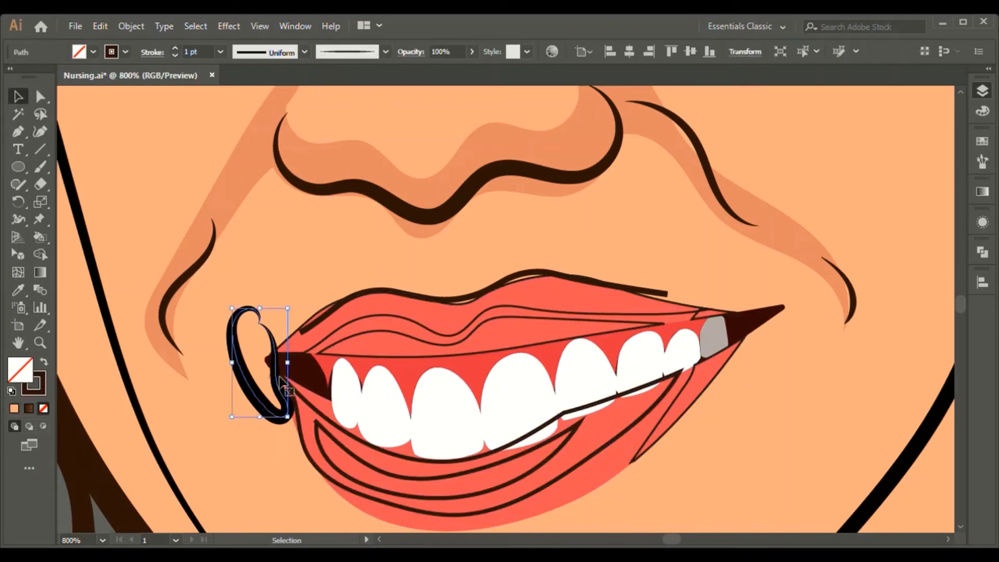
{"action": "key", "text": "Delete"}
{"action": "key", "text": "a"}
{"action": "left_click", "coordinate": [305, 449]}
{"action": "left_click", "coordinate": [610, 526]}
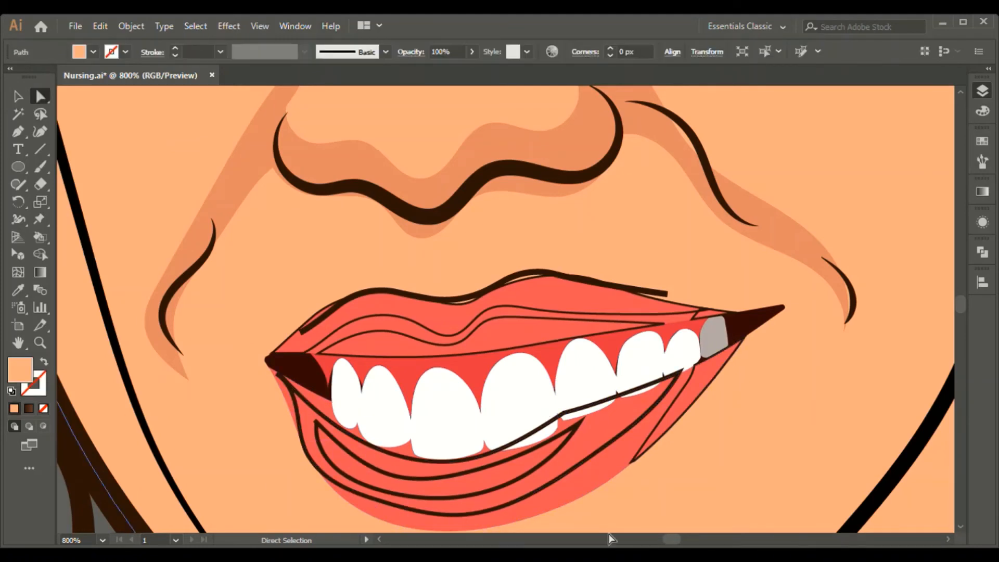
Fill the upper-lip shadow shape with a coral tone sampled from the lips palette
{"action": "key", "text": "ctrl+minus"}
{"action": "key", "text": "ctrl+minus"}
{"action": "key", "text": "space"}
{"action": "left_click_drag", "start_coordinate": [645, 526], "coordinate": [637, 279]}
{"action": "key", "text": "v"}
{"action": "left_click", "coordinate": [467, 274]}
{"action": "key", "text": "ctrl+minus"}
{"action": "key", "text": "ctrl+minus"}
{"action": "key", "text": "ctrl+minus"}
{"action": "key", "text": "i"}
{"action": "left_click", "coordinate": [240, 212]}
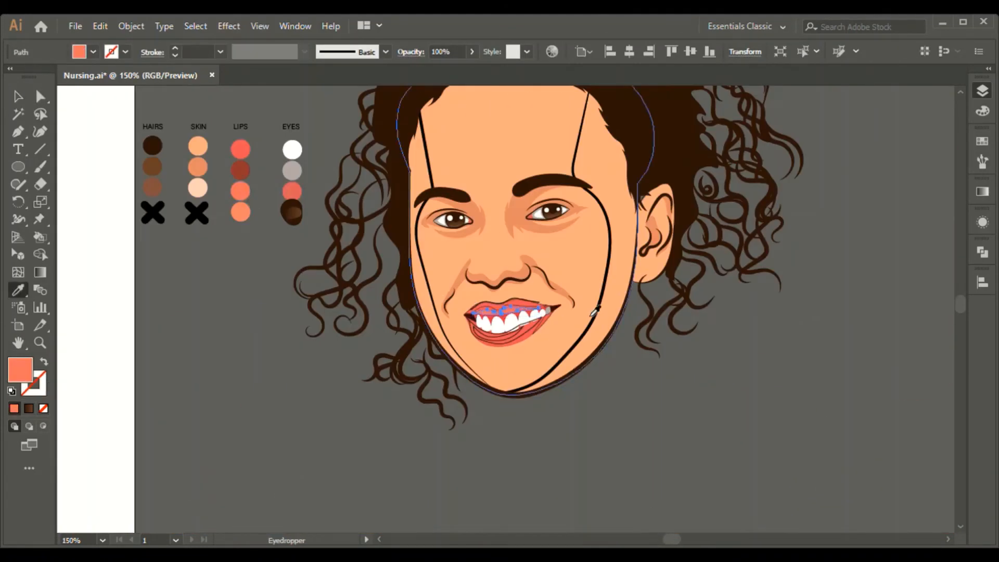
Fill the middle band of the upper lip with the red tone sampled from the lips palette
{"action": "key", "text": "ctrl+plus"}
{"action": "key", "text": "ctrl+plus"}
{"action": "key", "text": "ctrl+plus"}
{"action": "key", "text": "ctrl+plus"}
{"action": "key", "text": "a"}
{"action": "left_click", "coordinate": [540, 290]}
{"action": "key", "text": "ctrl+minus"}
{"action": "key", "text": "ctrl+minus"}
{"action": "key", "text": "ctrl+minus"}
{"action": "key", "text": "i"}
{"action": "left_click", "coordinate": [140, 158]}
{"action": "key", "text": "ctrl+plus"}
{"action": "key", "text": "ctrl+plus"}
{"action": "key", "text": "ctrl+minus"}
{"action": "key", "text": "ctrl+minus"}
{"action": "left_click", "coordinate": [143, 113]}
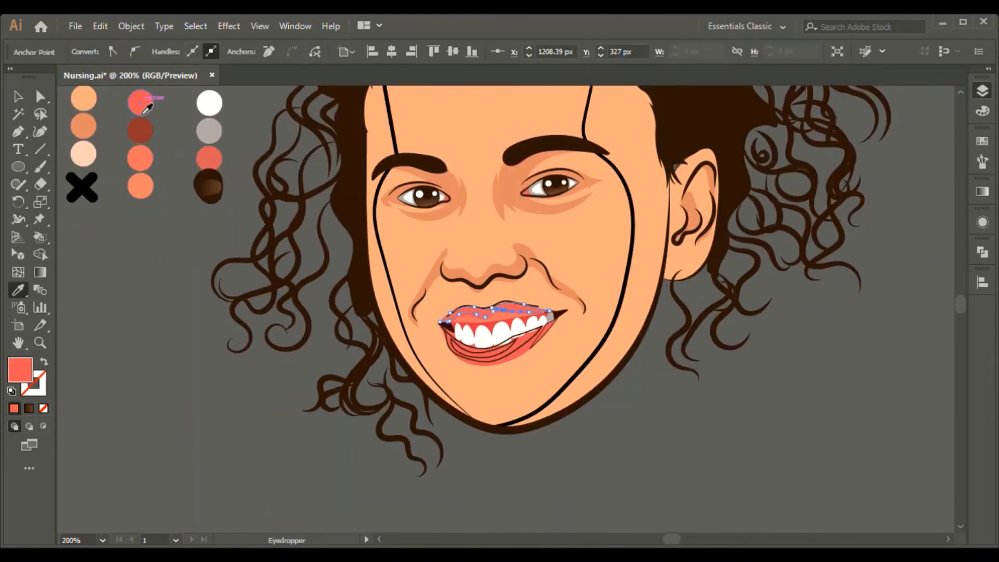
Fill the inner upper-lip shadow above the teeth with the dark brownish red sampled from the lips palette
{"action": "key", "text": "ctrl+plus"}
{"action": "key", "text": "ctrl+plus"}
{"action": "key", "text": "ctrl+plus"}
{"action": "key", "text": "ctrl+plus"}
{"action": "key", "text": "ctrl+z"}
{"action": "key", "text": "a"}
{"action": "left_click", "coordinate": [504, 340]}
{"action": "key", "text": "ctrl+minus"}
{"action": "key", "text": "ctrl+minus"}
{"action": "key", "text": "ctrl+minus"}
{"action": "key", "text": "ctrl+minus"}
{"action": "key", "text": "i"}
{"action": "left_click", "coordinate": [150, 121]}
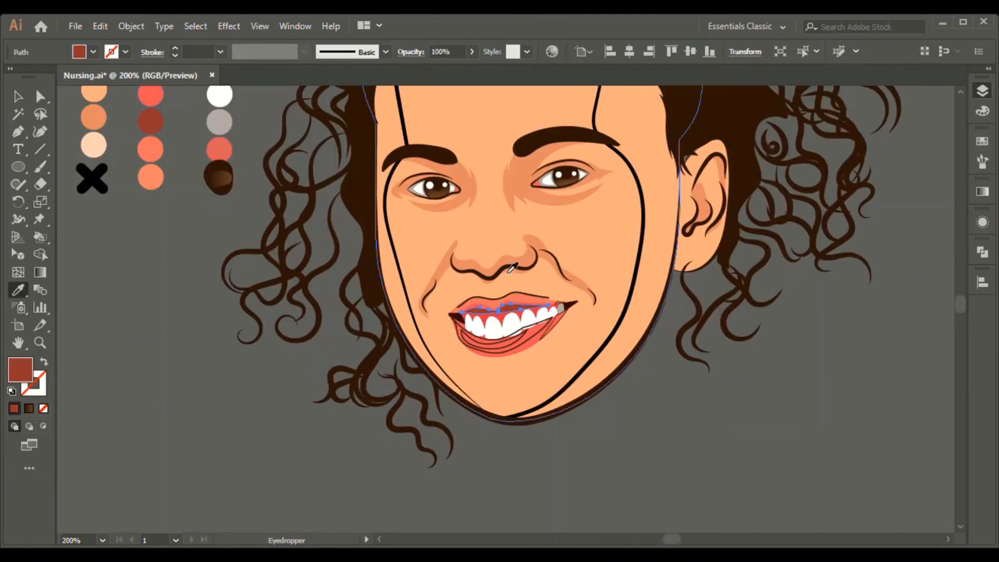
Give the line along the upper lip's top edge an orange stroke sampled from the lips palette, with no fill
{"action": "key", "text": "ctrl+plus"}
{"action": "key", "text": "ctrl+plus"}
{"action": "left_click", "coordinate": [515, 278]}
{"action": "key", "text": "ctrl+minus"}
{"action": "key", "text": "ctrl+minus"}
{"action": "key", "text": "i"}
{"action": "left_click", "coordinate": [151, 185]}
{"action": "key", "text": "ctrl+plus"}
{"action": "key", "text": "ctrl+plus"}
{"action": "key", "text": "ctrl+plus"}
{"action": "key", "text": "shift+x"}
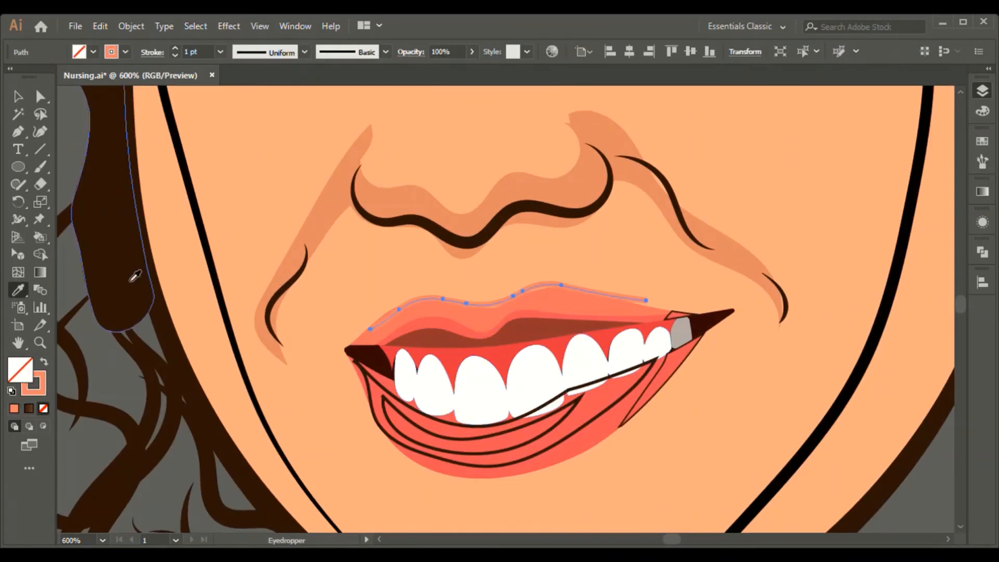
Fit the upper-lip highlight line to the lip edge by adjusting its anchor points, and lighten its stroke to pale pink
{"action": "left_click", "coordinate": [646, 300]}
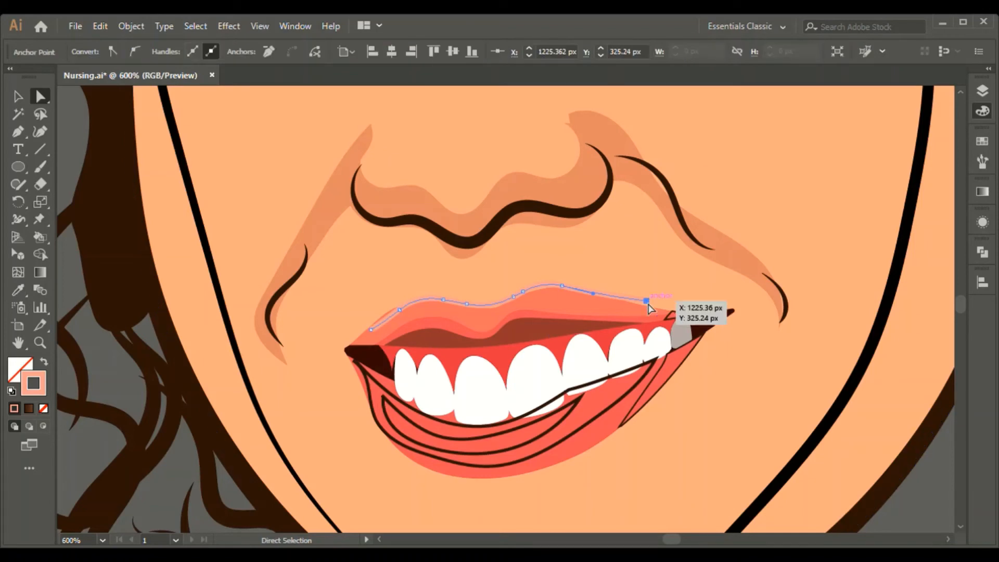
{"action": "left_click_drag", "start_coordinate": [373, 325], "coordinate": [373, 325]}
{"action": "left_click", "coordinate": [399, 310]}
{"action": "key", "text": "ctrl+plus"}
{"action": "key", "text": "ctrl+plus"}
{"action": "key", "text": "ctrl+plus"}
{"action": "key", "text": "ctrl+plus"}
{"action": "key", "text": "ctrl+plus"}
{"action": "key", "text": "ctrl+plus"}
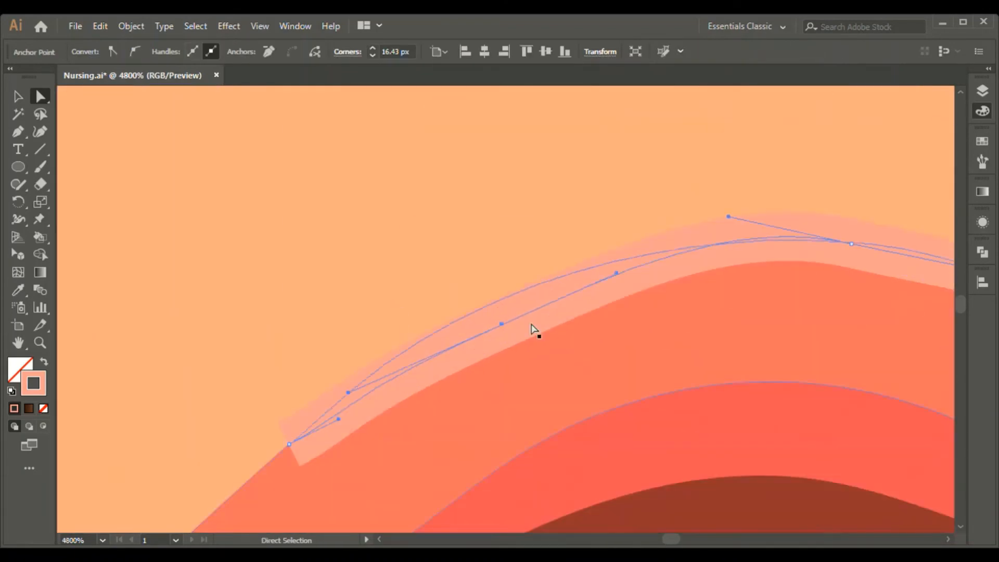
{"action": "left_click_drag", "start_coordinate": [502, 323], "coordinate": [498, 310]}
{"action": "key", "text": "ctrl+minus"}
{"action": "key", "text": "ctrl+minus"}
{"action": "key", "text": "ctrl+minus"}
{"action": "key", "text": "ctrl+minus"}
{"action": "key", "text": "ctrl+minus"}
{"action": "key", "text": "ctrl+minus"}
{"action": "key", "text": "ctrl+minus"}
{"action": "key", "text": "v"}
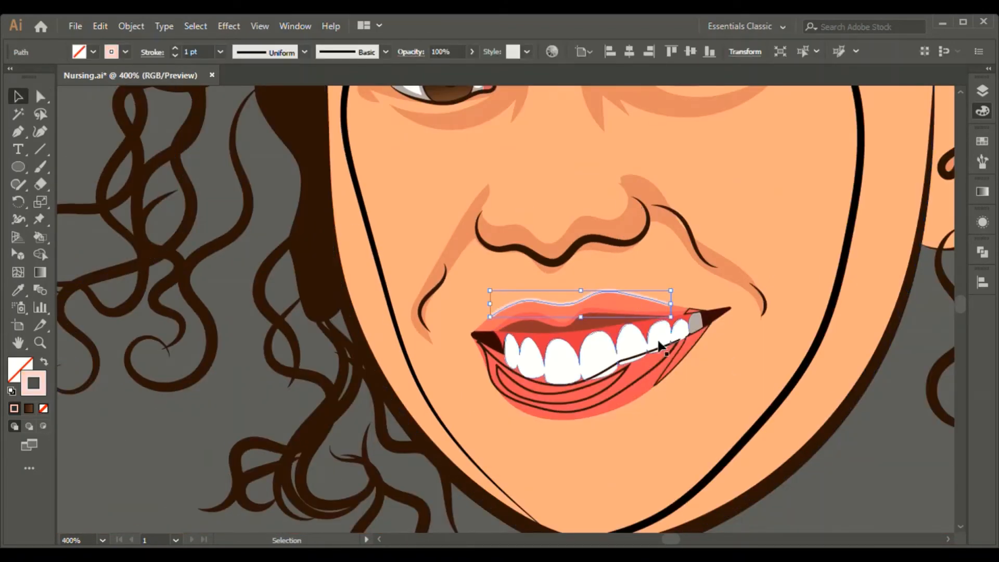
Lower the opacity of the dark inner upper-lip shadow to 27%
{"action": "key", "text": "ctrl+shift+a"}
{"action": "left_click", "coordinate": [539, 331]}
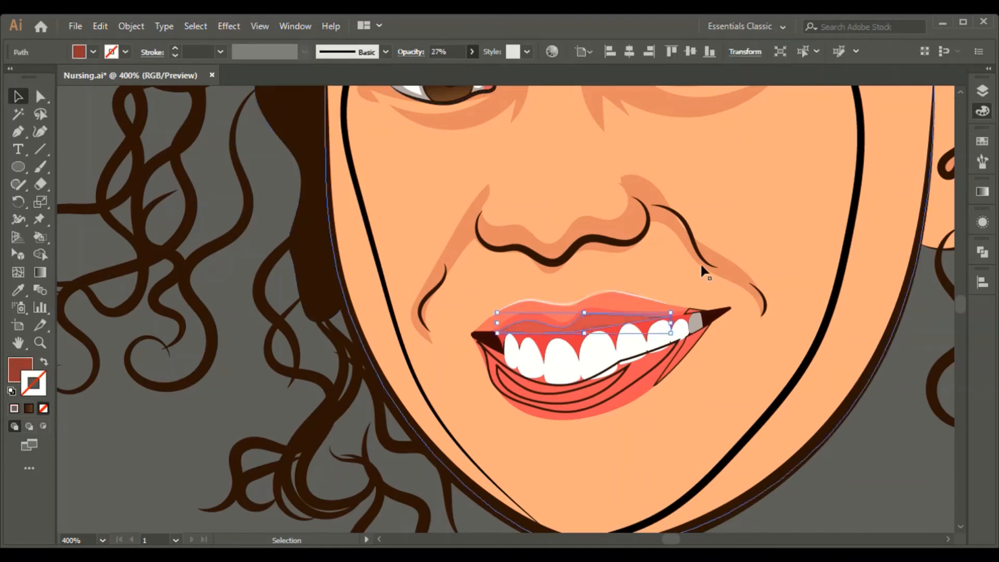
{"action": "left_click", "coordinate": [701, 264]}
{"action": "key", "text": "ctrl+shift+a"}
Try a sampled coral fill at 37% opacity on the middle band of the upper lip
{"action": "left_click", "coordinate": [609, 317]}
{"action": "key", "text": "i"}
{"action": "left_click", "coordinate": [617, 304]}
{"action": "key", "text": "v"}
{"action": "left_click", "coordinate": [472, 52]}
{"action": "left_click_drag", "start_coordinate": [471, 70], "coordinate": [439, 70]}
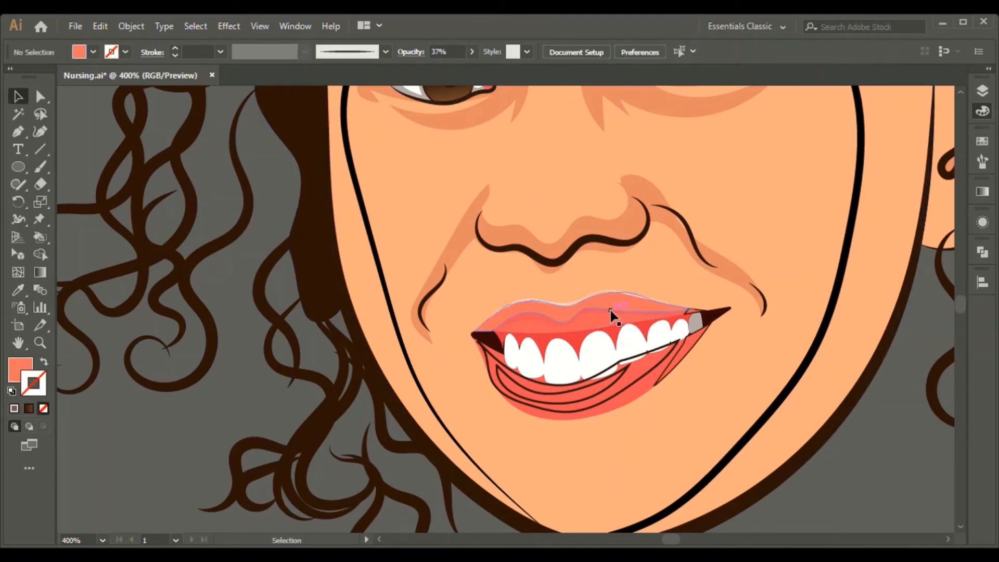
{"action": "left_click", "coordinate": [610, 311]}
{"action": "left_click", "coordinate": [848, 490]}
{"action": "left_click", "coordinate": [606, 320]}
{"action": "left_click", "coordinate": [853, 468]}
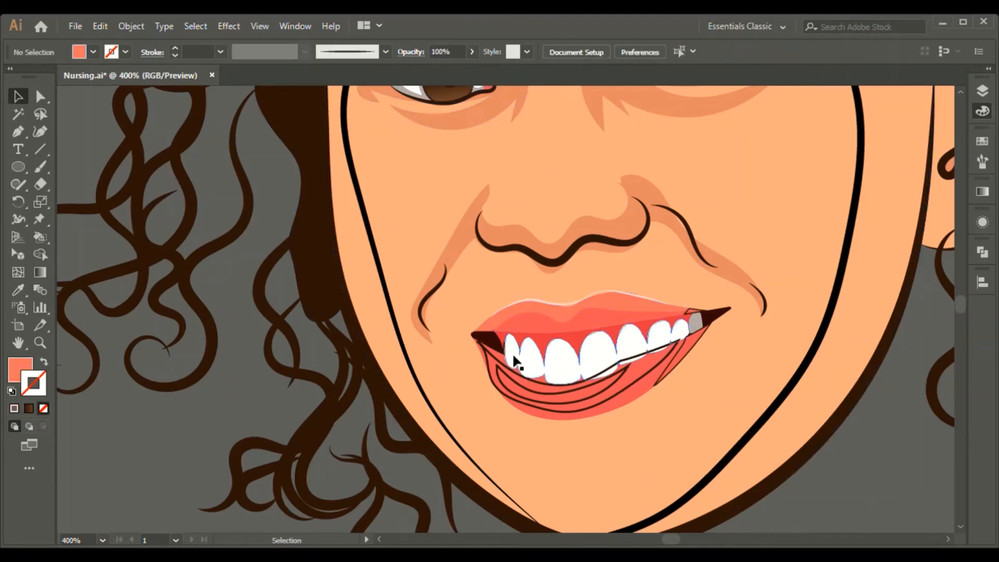
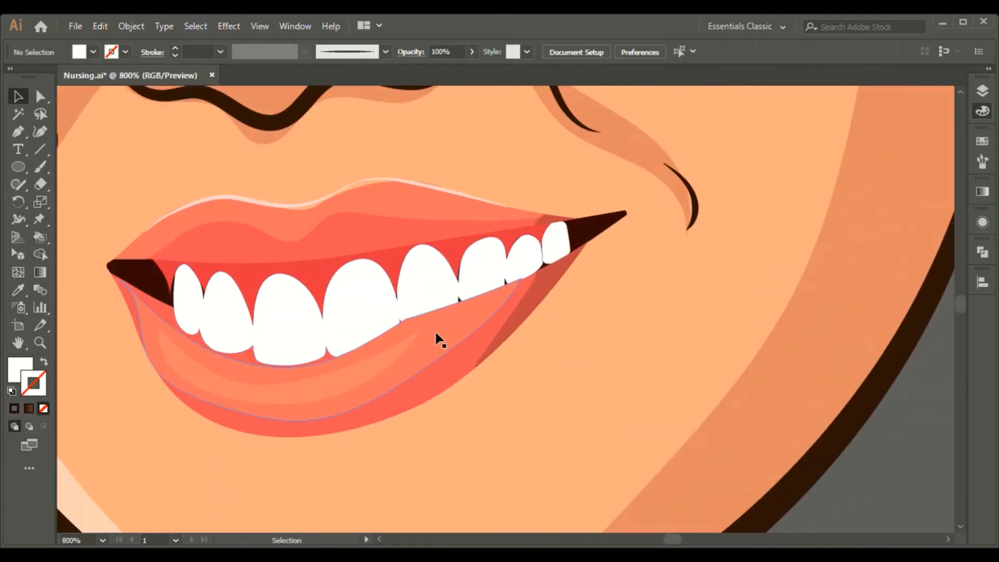
Apply a linear gradient to the front teeth, with its stop colour sampled from the off-white rear tooth
{"action": "key", "text": "a"}
{"action": "left_click", "coordinate": [436, 336]}
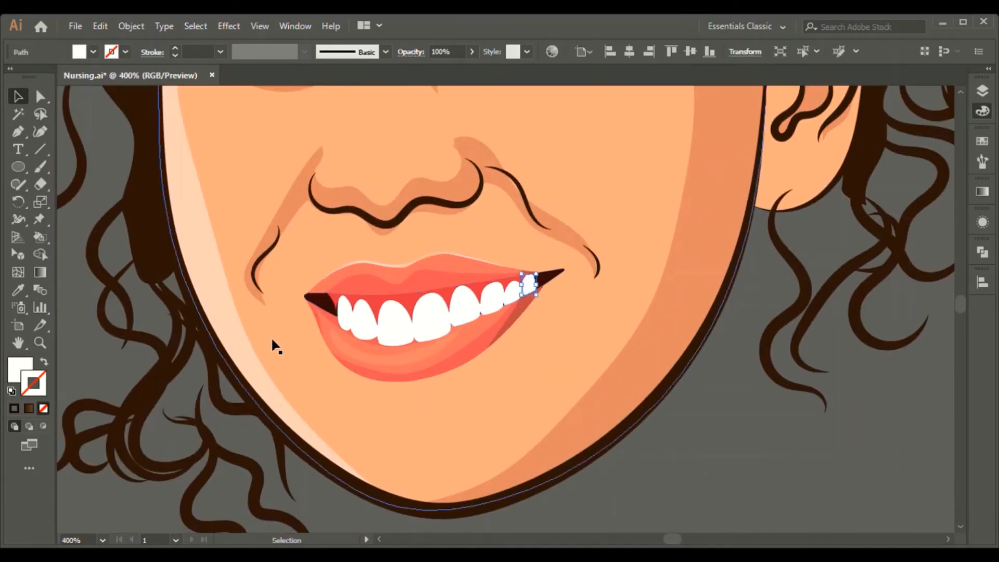
{"action": "left_click", "coordinate": [747, 439]}
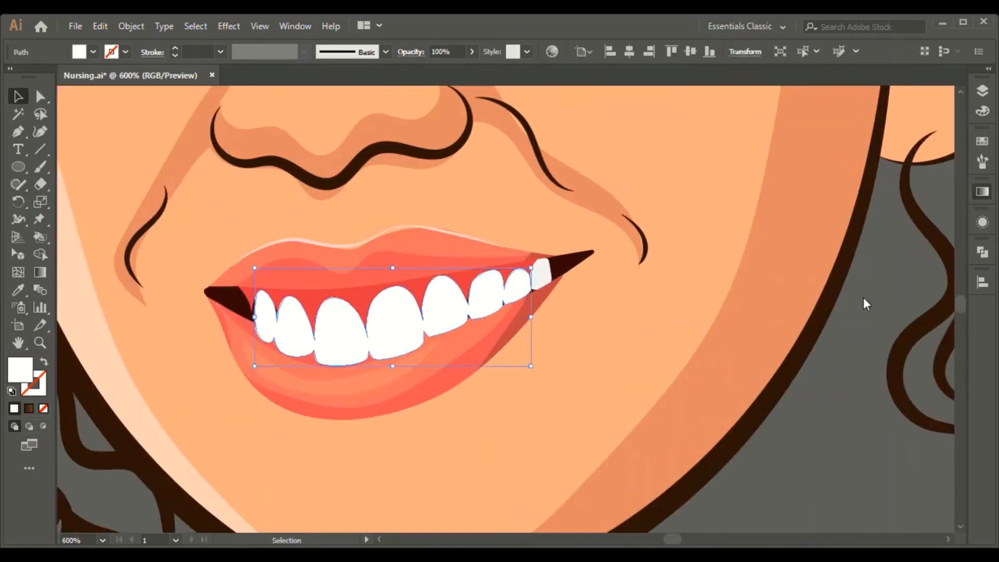
{"action": "left_click", "coordinate": [863, 305]}
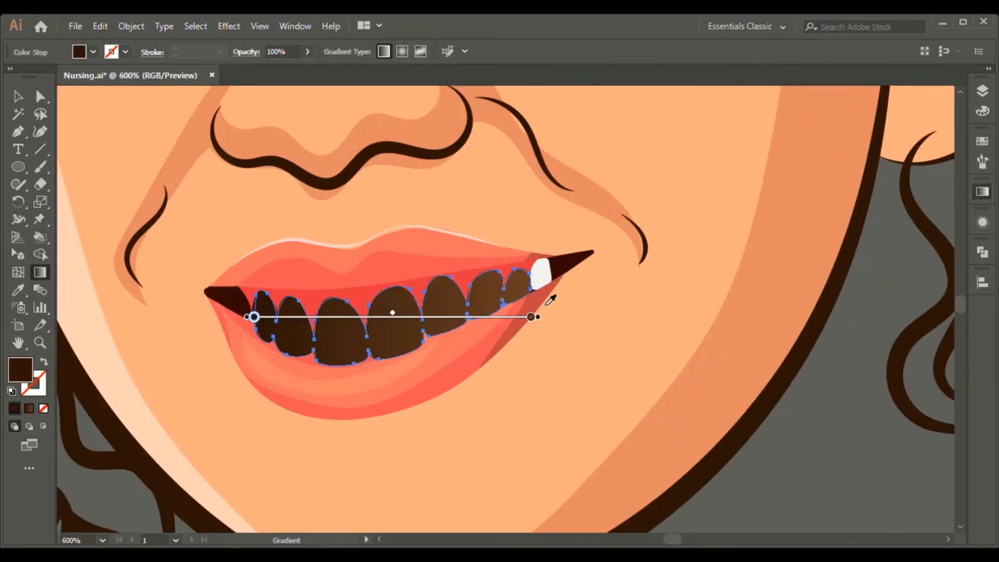
{"action": "left_click", "coordinate": [542, 275]}
{"action": "left_click", "coordinate": [942, 314]}
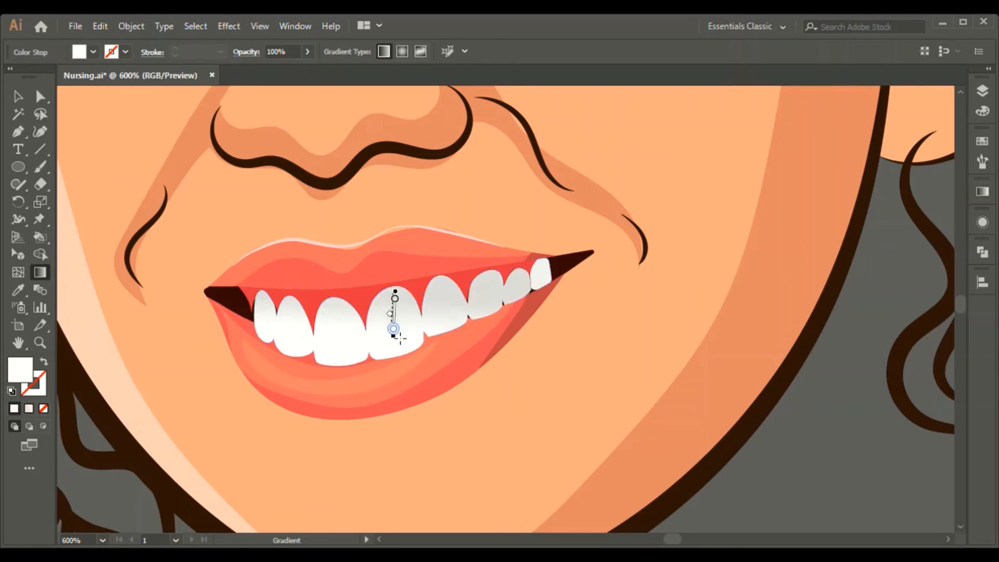
Redraw the gradient vertically across the front teeth so they shade from white at the gums to light gray at the tips
{"action": "left_click_drag", "start_coordinate": [390, 290], "coordinate": [413, 290]}
{"action": "key", "text": "ctrl+minus"}
{"action": "key", "text": "ctrl+minus"}
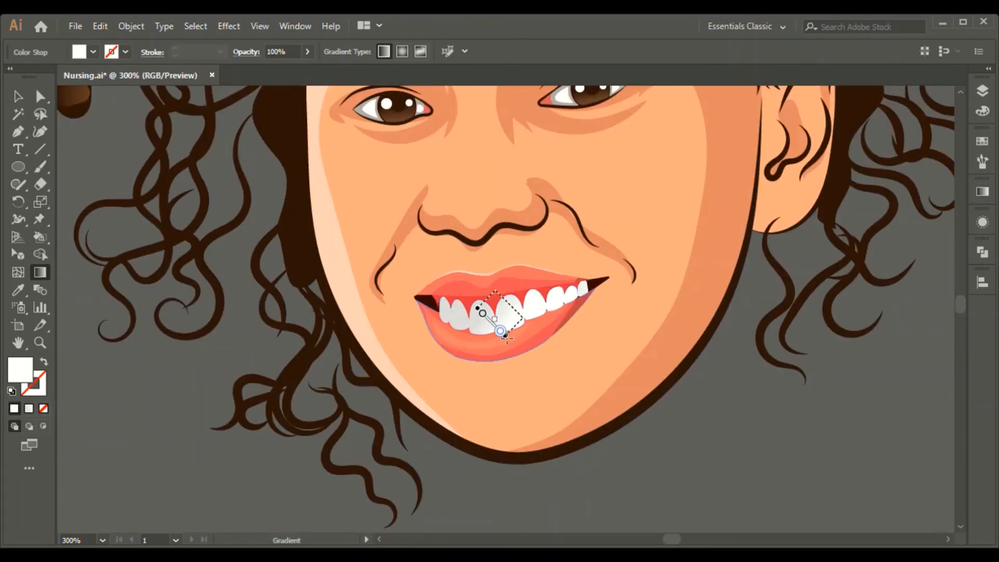
{"action": "key", "text": "ctrl+plus"}
{"action": "left_click_drag", "start_coordinate": [482, 307], "coordinate": [485, 343]}
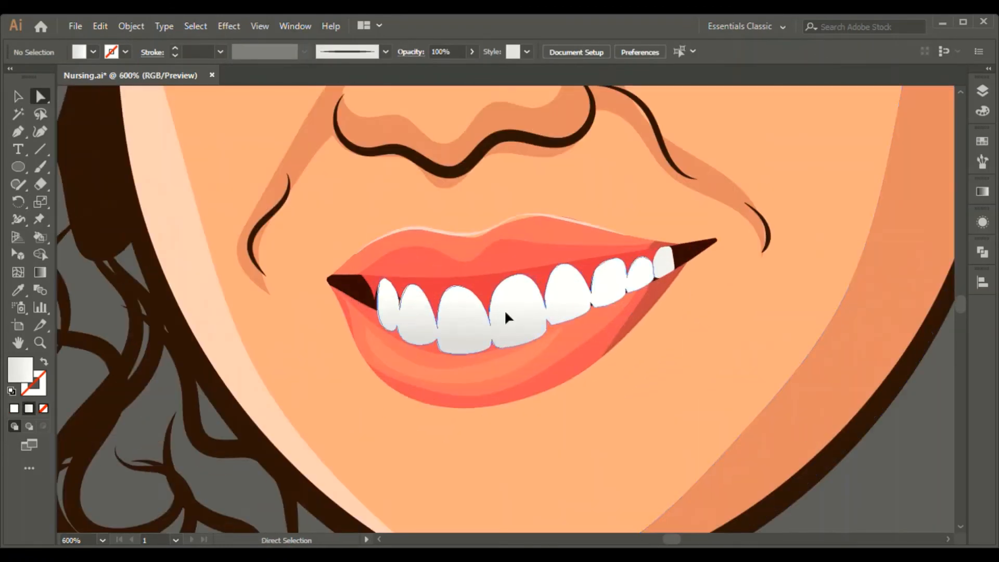
{"action": "mouse_move", "coordinate": [482, 300]}
{"action": "left_mouse_down"}
{"action": "mouse_move", "coordinate": [487, 341]}
{"action": "mouse_move", "coordinate": [525, 288]}
{"action": "left_mouse_up"}
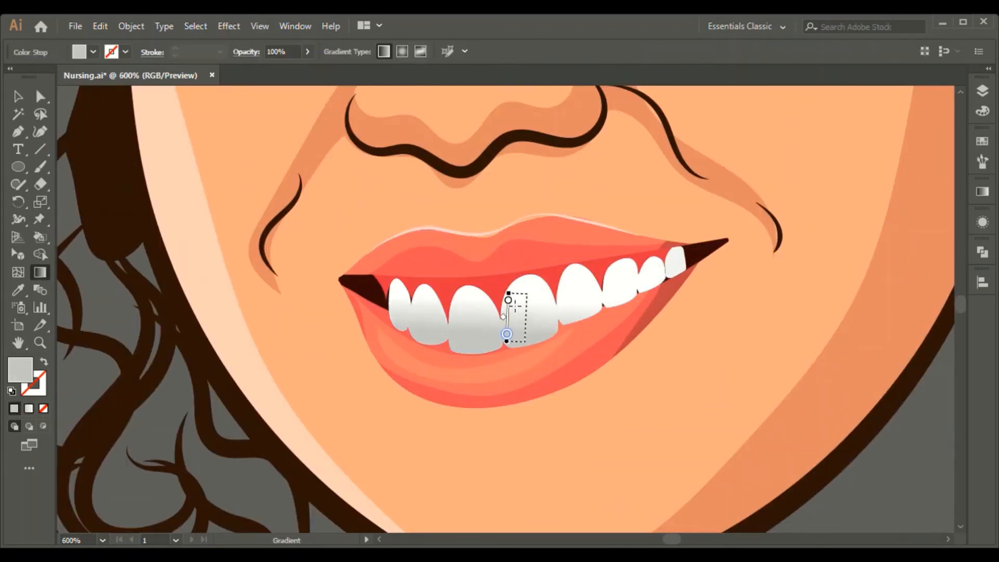
{"action": "left_click_drag", "start_coordinate": [471, 366], "coordinate": [468, 284]}
{"action": "left_click_drag", "start_coordinate": [491, 352], "coordinate": [484, 291]}
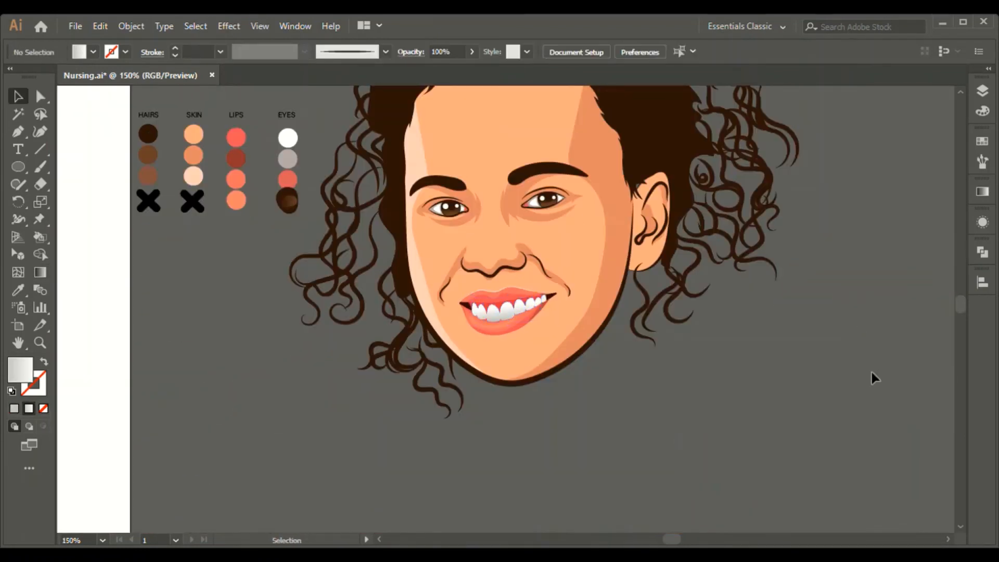
{"action": "left_click", "coordinate": [799, 395]}
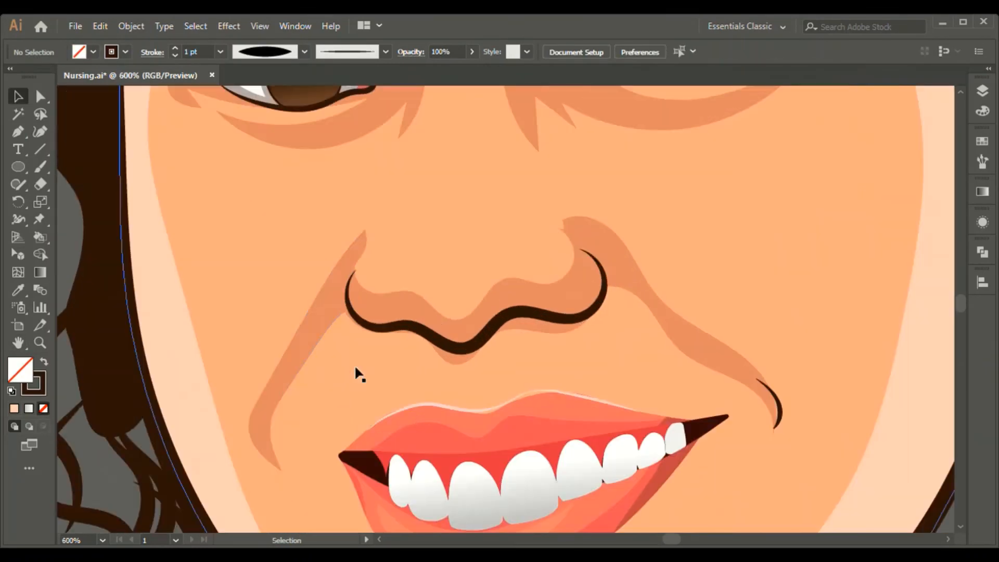
Draw small Pen tool shapes over the upper ends of the nose shadow beside both nostrils to extend it
{"action": "key", "text": "p"}
{"action": "left_click", "coordinate": [551, 215]}
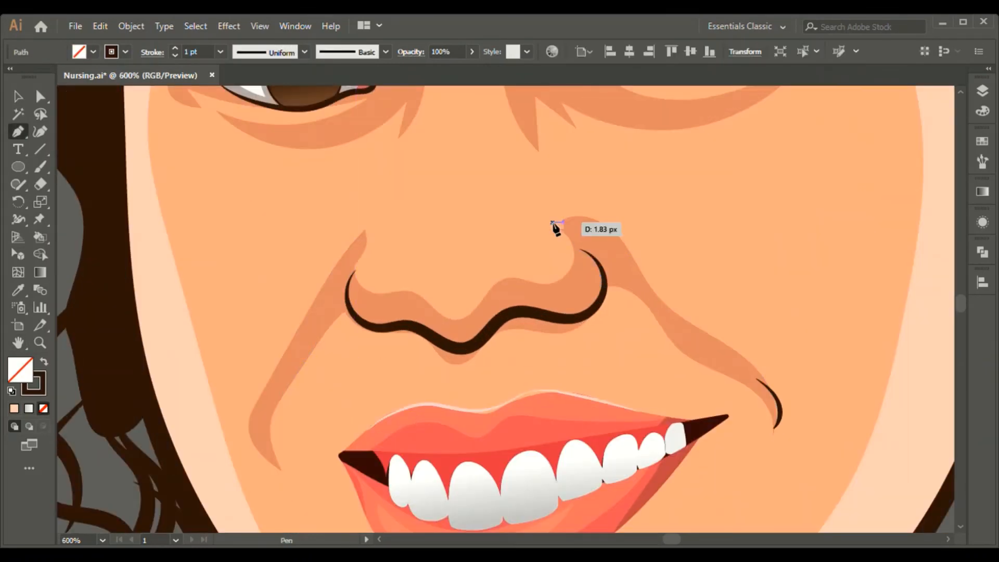
{"action": "left_click_drag", "start_coordinate": [575, 216], "coordinate": [574, 255]}
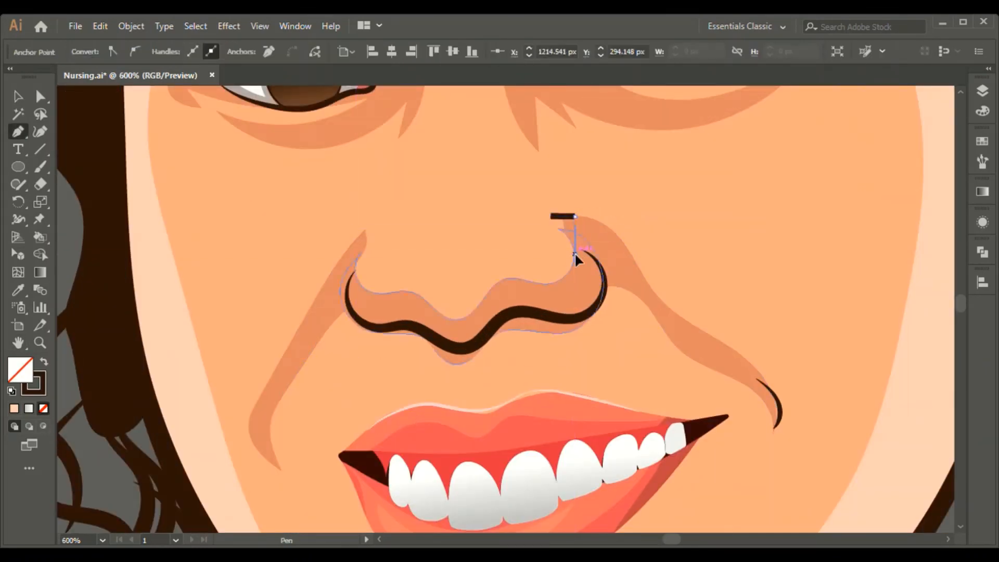
{"action": "left_click", "coordinate": [373, 225]}
{"action": "left_click_drag", "start_coordinate": [360, 284], "coordinate": [364, 305]}
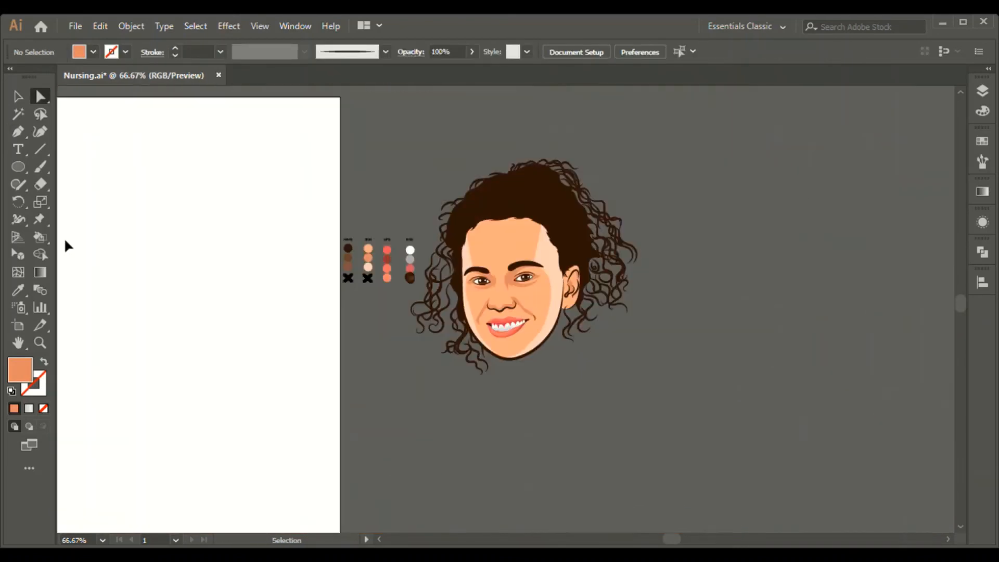
Paint a curved smile-fold line on each side of the nose with the Paintbrush, running down toward the mouth corners
{"action": "key", "text": "ctrl+equal"}
{"action": "key", "text": "ctrl+equal"}
{"action": "key", "text": "ctrl+equal"}
{"action": "key", "text": "ctrl+equal"}
{"action": "key", "text": "ctrl+equal"}
{"action": "key", "text": "b"}
{"action": "mouse_move", "coordinate": [580, 281]}
{"action": "left_mouse_down"}
{"action": "mouse_move", "coordinate": [612, 332]}
{"action": "mouse_move", "coordinate": [662, 367]}
{"action": "left_mouse_up"}
{"action": "left_click_drag", "start_coordinate": [350, 281], "coordinate": [663, 370]}
Give both smile-fold lines the dark brown hair colour and a tapered width profile
{"action": "key", "text": "i"}
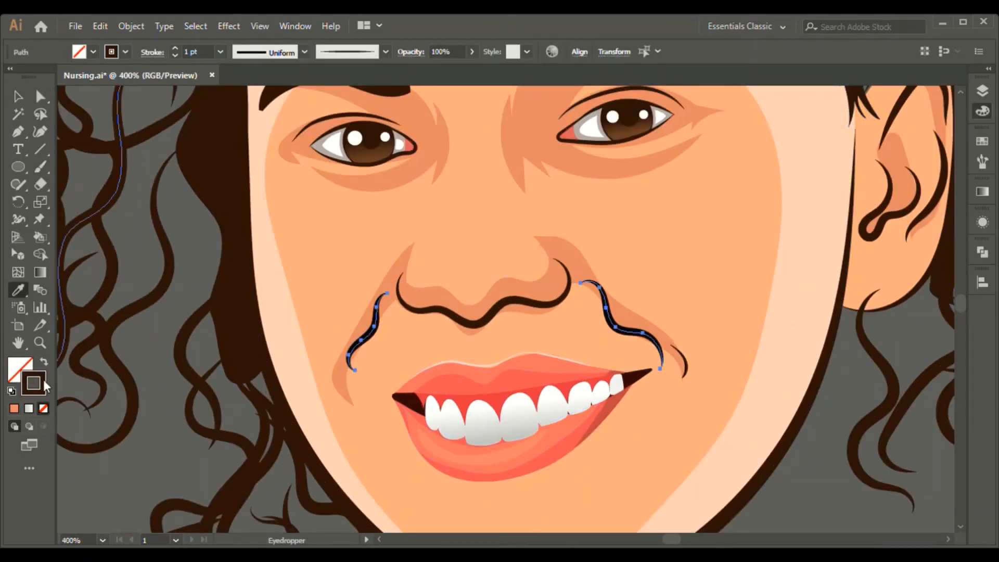
{"action": "left_click", "coordinate": [266, 52]}
{"action": "left_click", "coordinate": [267, 84]}
{"action": "key", "text": "v"}
{"action": "left_click", "coordinate": [823, 509]}
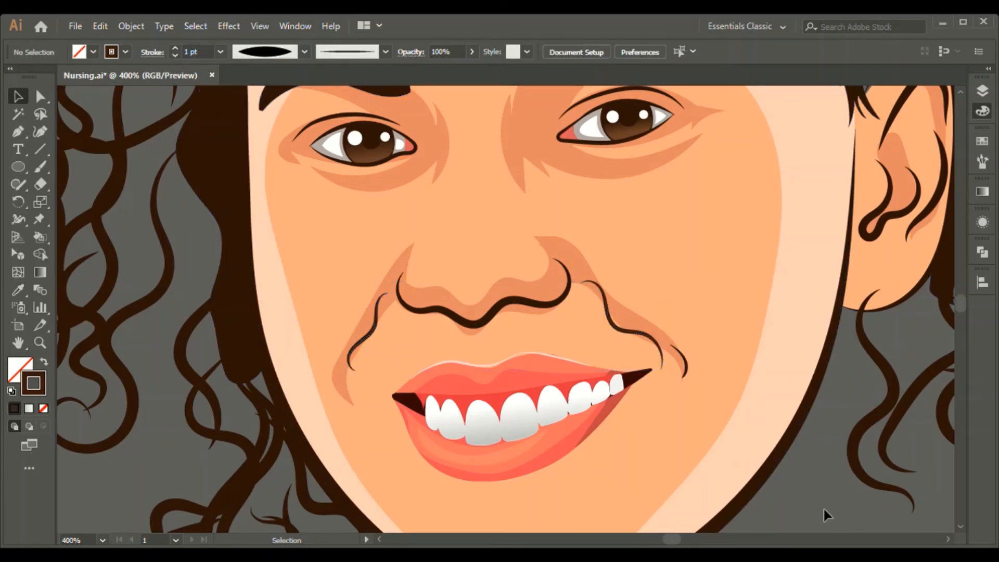
Match the short crease beside the mouth corner to the dark brown line style
{"action": "left_click", "coordinate": [686, 366]}
{"action": "key", "text": "i"}
{"action": "key", "text": "v"}
{"action": "left_click", "coordinate": [823, 509]}
Match the nostril contour to the dark brown tapered line style and set its stroke weight to 2 pt
{"action": "scroll", "coordinate": [532, 319], "scroll_direction": "down", "scroll_amount": 2}
{"action": "scroll", "coordinate": [545, 328], "scroll_direction": "up", "scroll_amount": 1}
{"action": "left_click", "coordinate": [526, 300]}
{"action": "key", "text": "i"}
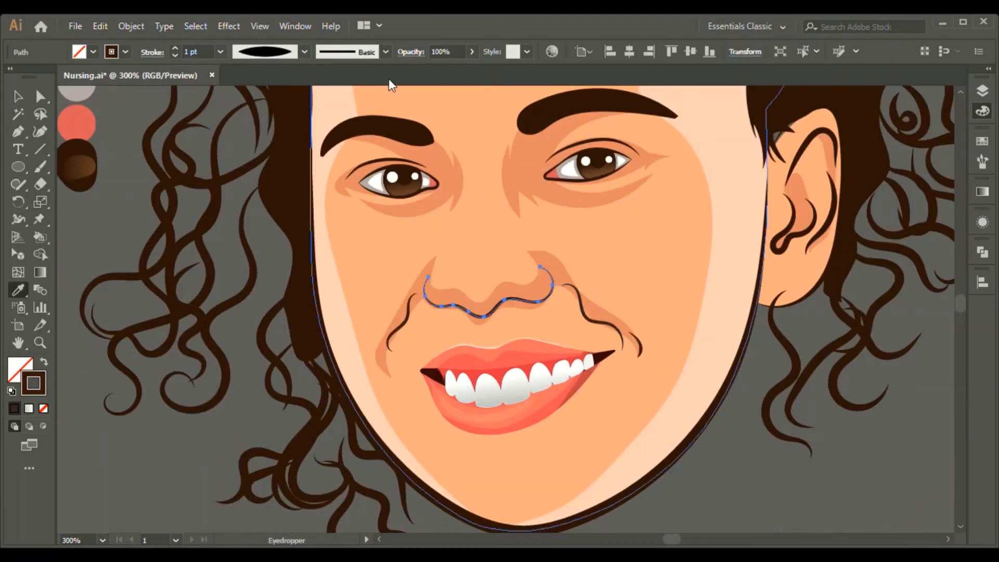
{"action": "left_click", "coordinate": [175, 48]}
{"action": "key", "text": "v"}
{"action": "left_click", "coordinate": [731, 440]}
{"action": "key", "text": "ctrl+minus"}
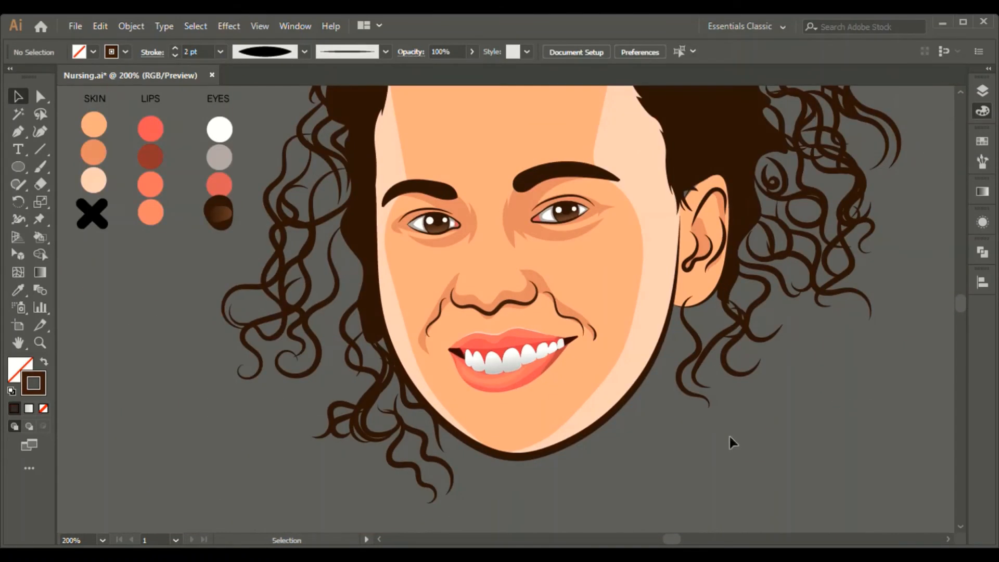
Paint a narrow highlight outline along the nose bridge and delete the stray small stroke beside it
{"action": "key", "text": "b"}
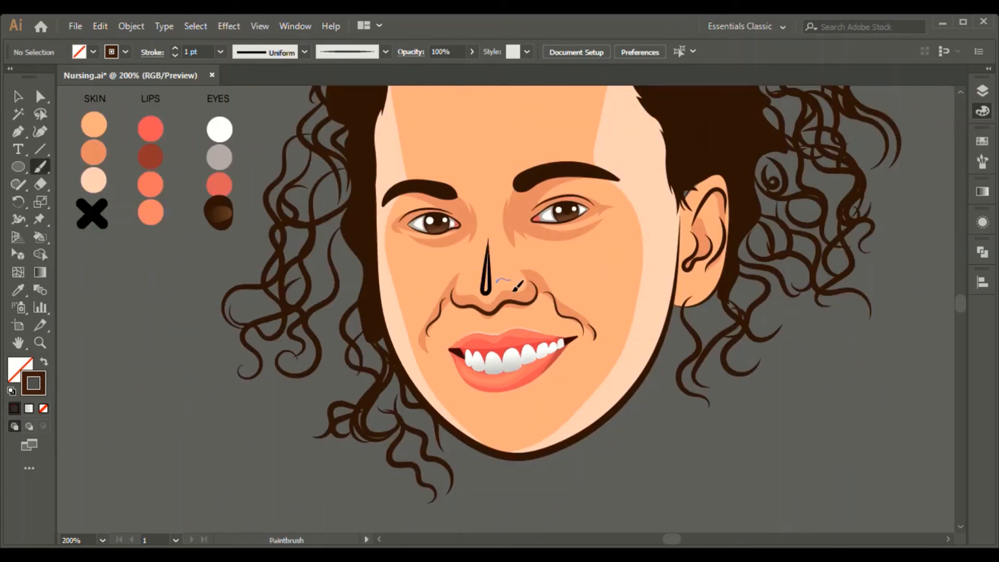
{"action": "key", "text": "v"}
{"action": "left_click", "coordinate": [506, 284]}
{"action": "key", "text": "ctrl+plus"}
{"action": "key", "text": "ctrl+plus"}
{"action": "key", "text": "ctrl+plus"}
{"action": "key", "text": "ctrl+plus"}
{"action": "key", "text": "ctrl+plus"}
{"action": "key", "text": "Delete"}
Paint a closed wavy highlight outline on the nose tip beside the bridge highlight
{"action": "key", "text": "b"}
{"action": "left_click_drag", "start_coordinate": [463, 309], "coordinate": [534, 303]}
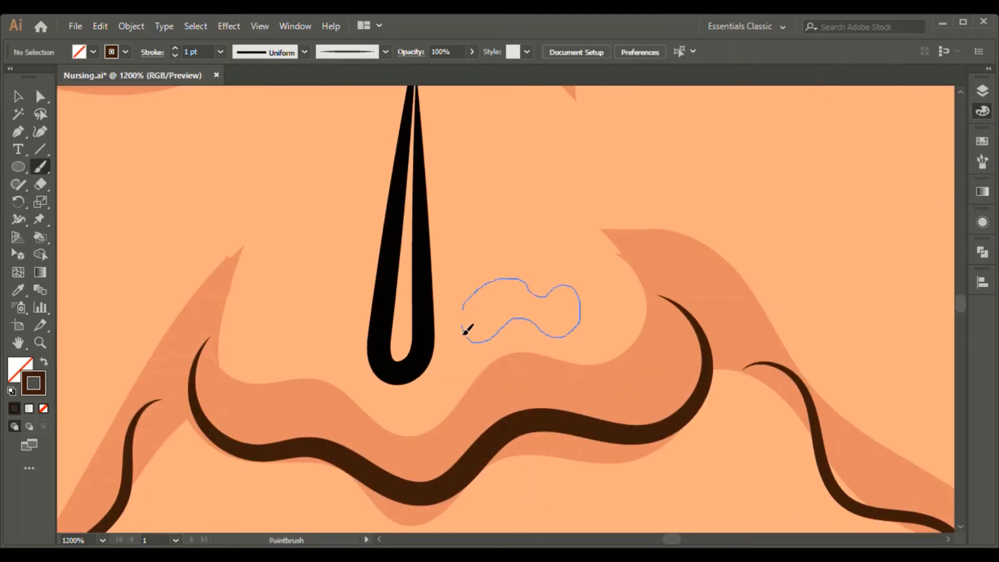
{"action": "left_click_drag", "start_coordinate": [464, 332], "coordinate": [463, 310]}
Fill both nose highlight outlines with the pale skin tone sampled from the artwork, leaving them without a stroke
{"action": "key", "text": "v"}
{"action": "left_click", "coordinate": [425, 333]}
{"action": "left_click", "coordinate": [550, 327], "text": "shift"}
{"action": "key", "text": "ctrl+minus"}
{"action": "key", "text": "ctrl+minus"}
{"action": "key", "text": "ctrl+minus"}
{"action": "key", "text": "ctrl+minus"}
{"action": "key", "text": "ctrl+minus"}
{"action": "key", "text": "i"}
{"action": "left_click", "coordinate": [643, 224]}
{"action": "key", "text": "v"}
{"action": "left_click", "coordinate": [760, 497]}
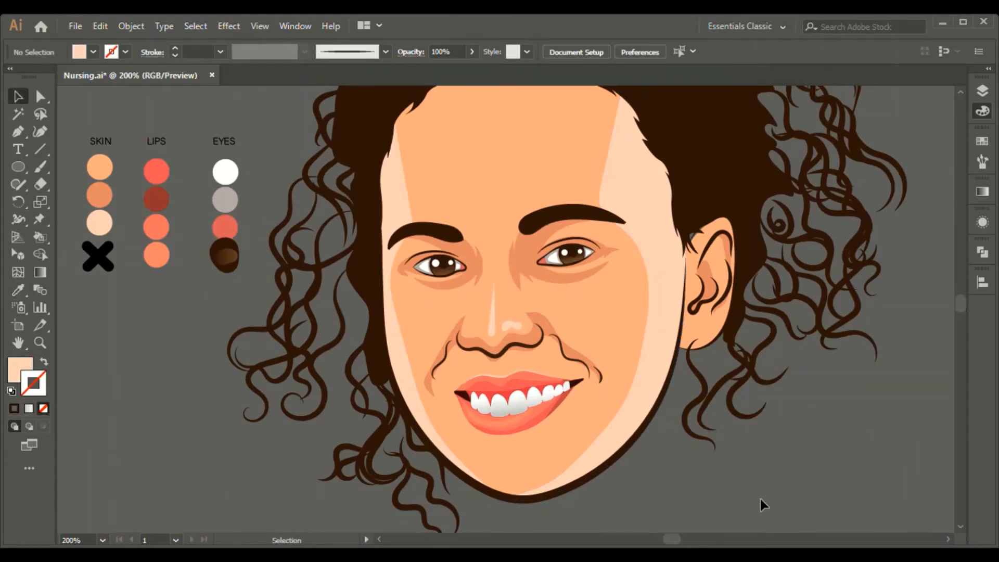
Give the ear outline the 2 pt tapered dark brown stroke sampled from the nostril contour
{"action": "key", "text": "a"}
{"action": "key", "text": "ctrl+minus"}
{"action": "left_click", "coordinate": [658, 324]}
{"action": "key", "text": "i"}
{"action": "left_click", "coordinate": [506, 344]}
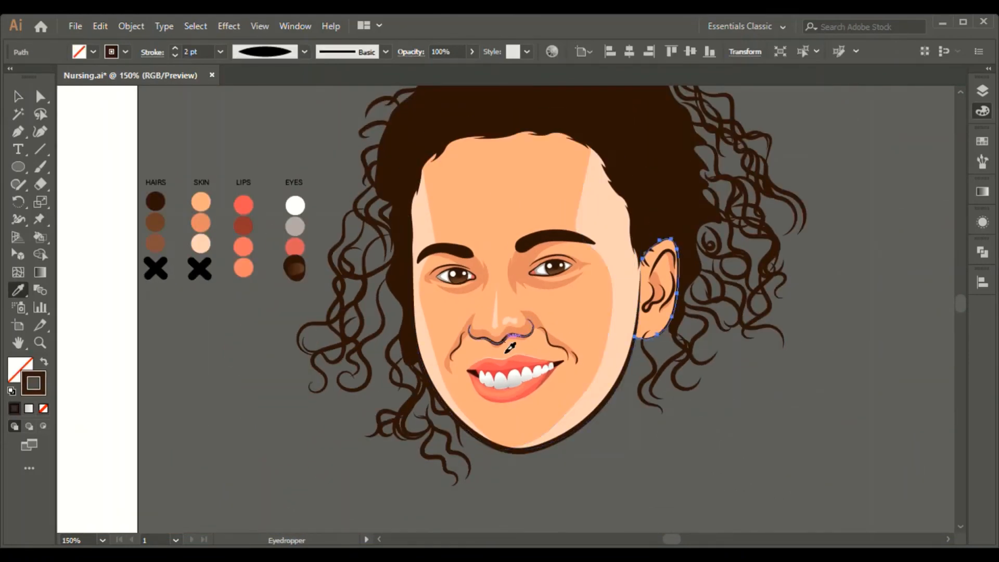
{"action": "key", "text": "v"}
{"action": "left_click", "coordinate": [829, 373]}
{"action": "left_click", "coordinate": [671, 321]}
{"action": "left_click", "coordinate": [174, 48]}
{"action": "left_click", "coordinate": [677, 306]}
{"action": "left_click", "coordinate": [813, 439]}
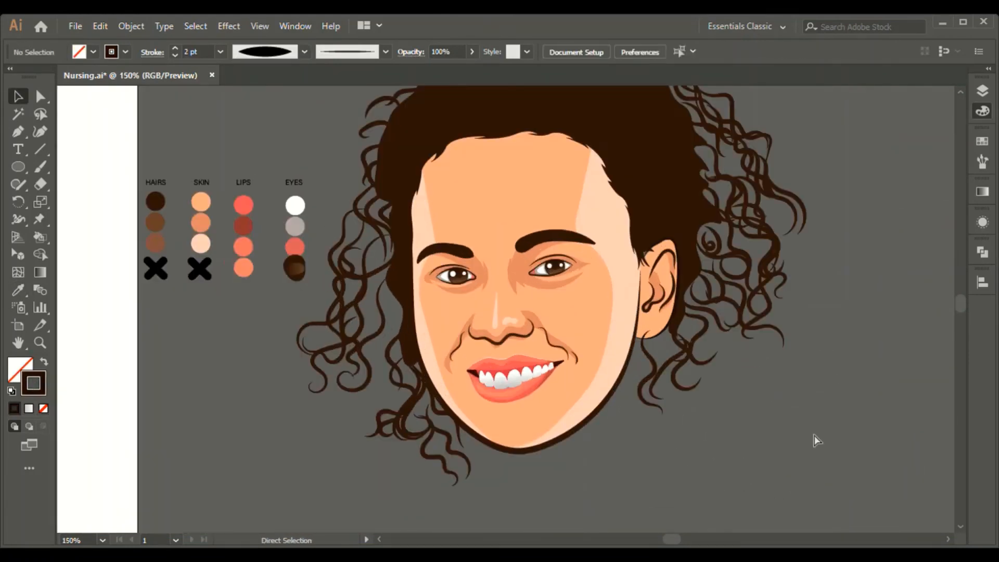
Reshape the pale highlights on both sides of the face so their inner edges curve smoothly at the temples and cheek
{"action": "key", "text": "ctrl+minus"}
{"action": "key", "text": "ctrl+plus"}
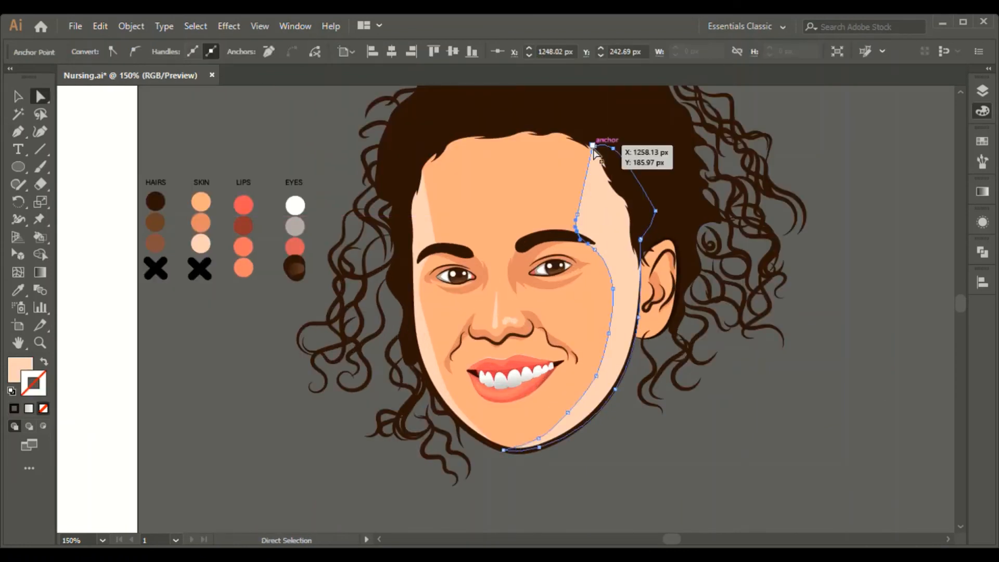
{"action": "left_click", "coordinate": [577, 214]}
{"action": "key", "text": "p"}
{"action": "left_click", "coordinate": [594, 249]}
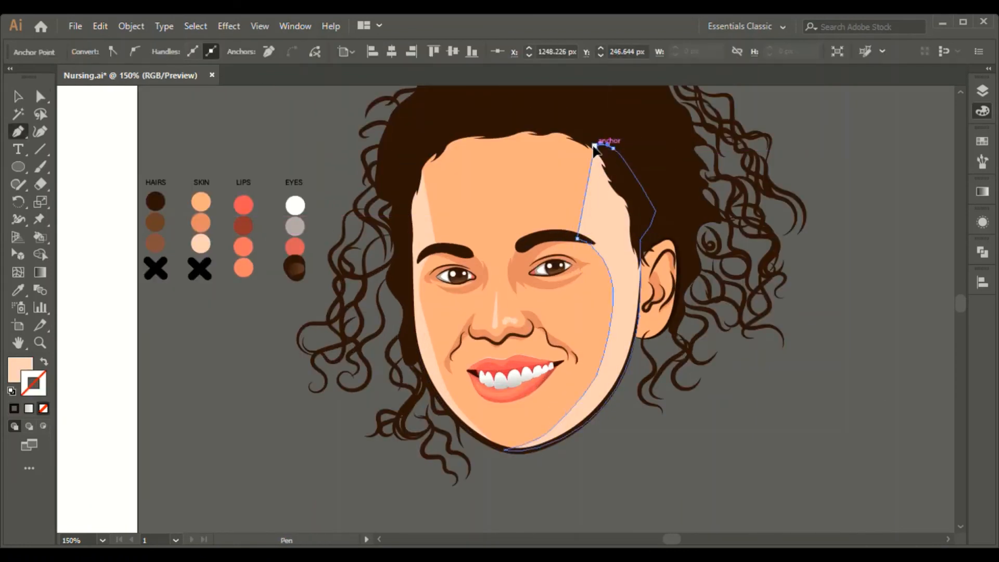
{"action": "scroll", "coordinate": [583, 166], "scroll_direction": "up", "scroll_amount": 3}
{"action": "key", "text": "a"}
{"action": "left_click", "coordinate": [610, 423]}
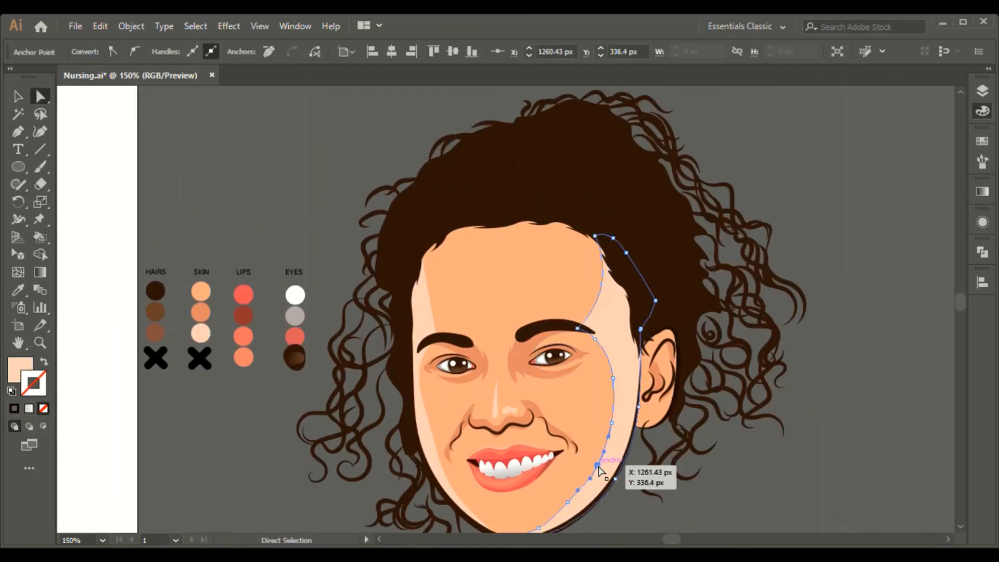
{"action": "left_click", "coordinate": [628, 512]}
{"action": "left_click", "coordinate": [422, 299]}
{"action": "left_click", "coordinate": [852, 430]}
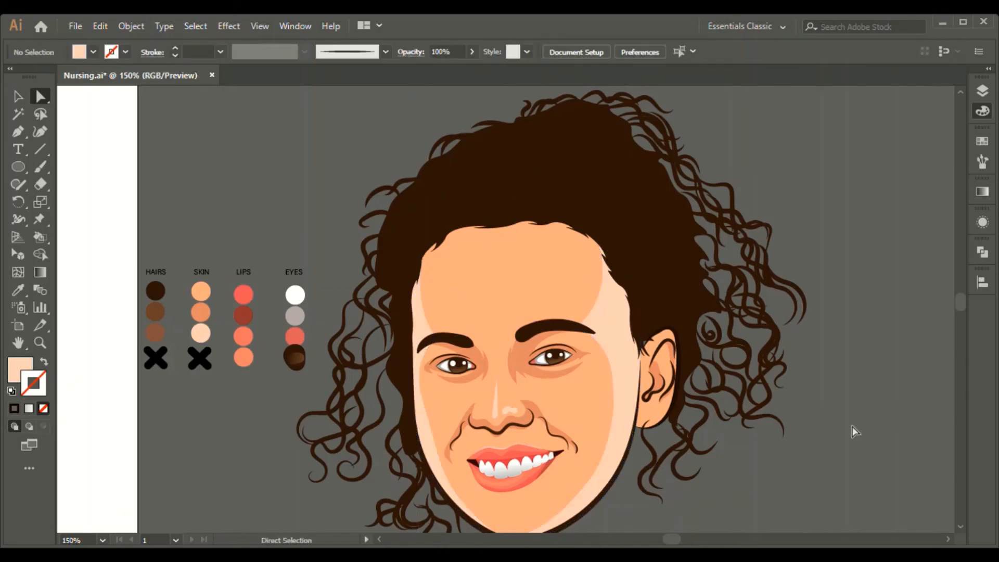
Paint a closed highlight outline across the earlobe and trim its excess to the ear contour with the Shape Builder
{"action": "key", "text": "ctrl+plus"}
{"action": "key", "text": "ctrl+plus"}
{"action": "mouse_move", "coordinate": [714, 490]}
{"action": "left_mouse_down"}
{"action": "mouse_move", "coordinate": [642, 356]}
{"action": "mouse_move", "coordinate": [559, 393]}
{"action": "left_mouse_up"}
{"action": "key", "text": "v"}
{"action": "key", "text": "shift+x"}
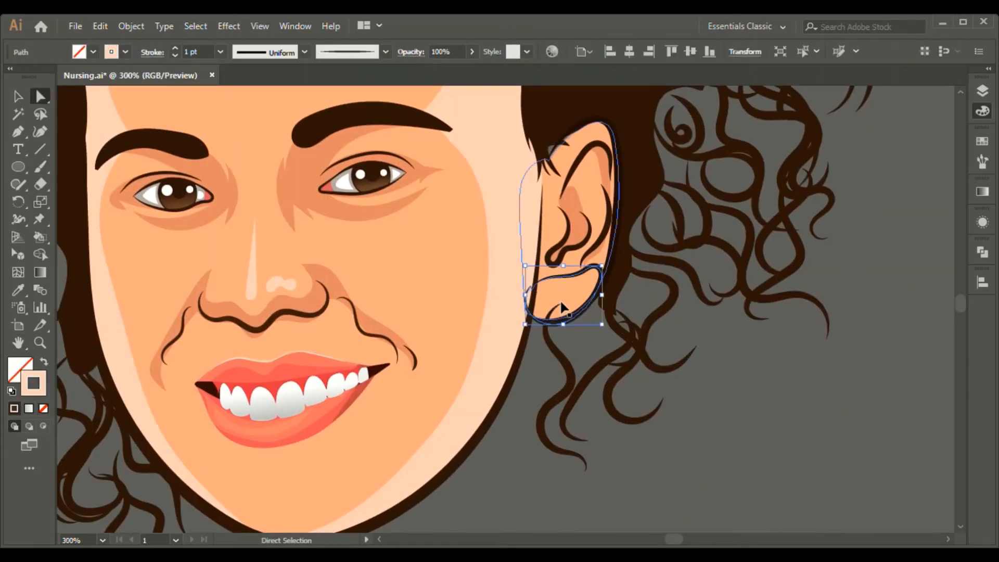
{"action": "left_click", "coordinate": [561, 303], "text": "shift"}
{"action": "key", "text": "shift+m"}
{"action": "left_click", "coordinate": [562, 323], "text": "alt"}
Fill the earlobe highlight with the pale skin tone sampled from the face edge, leaving it without a stroke
{"action": "key", "text": "a"}
{"action": "left_click", "coordinate": [556, 320]}
{"action": "key", "text": "i"}
{"action": "left_click", "coordinate": [509, 319]}
{"action": "key", "text": "v"}
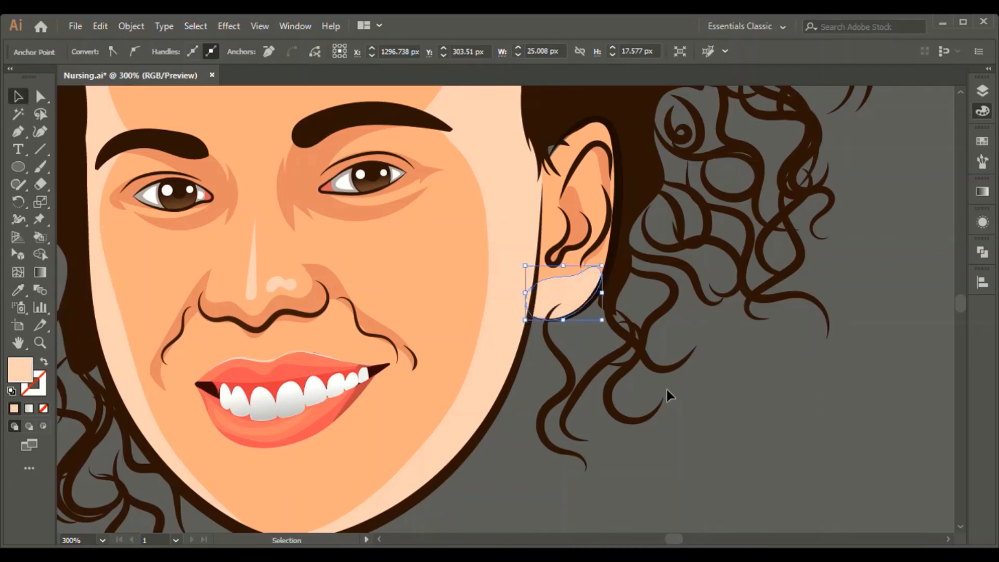
{"action": "left_click", "coordinate": [666, 390]}
Paint a highlight outline along the upper ear rim and fill it with the pale tone sampled from the earlobe highlight
{"action": "key", "text": "i"}
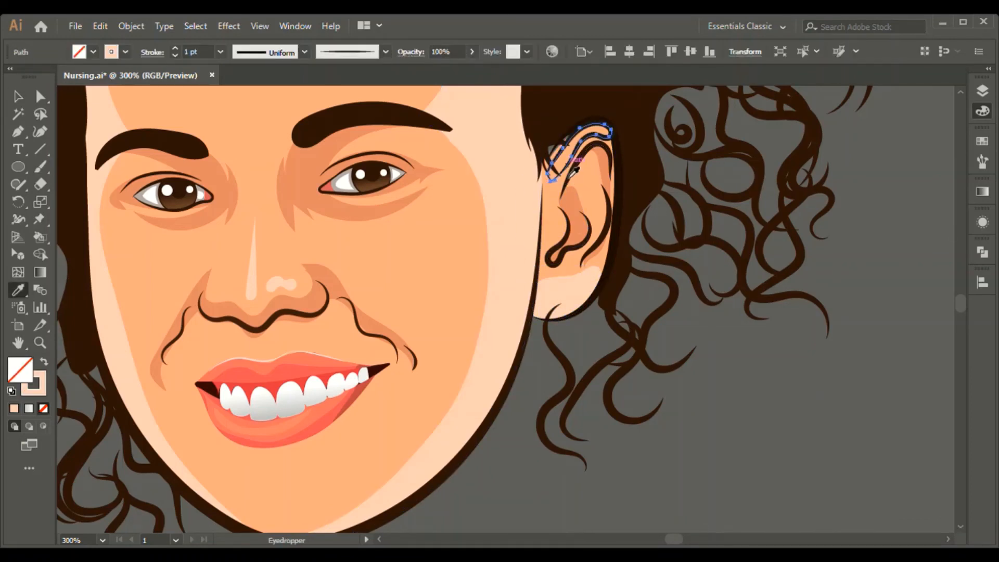
{"action": "left_click", "coordinate": [559, 296]}
{"action": "key", "text": "v"}
{"action": "left_click", "coordinate": [731, 441]}
Lower the opacity of the ear highlight to 43%
{"action": "left_click", "coordinate": [582, 305]}
{"action": "left_click", "coordinate": [472, 52]}
{"action": "left_click_drag", "start_coordinate": [471, 65], "coordinate": [446, 66]}
{"action": "left_click", "coordinate": [829, 428]}
{"action": "key", "text": "ctrl+minus"}
{"action": "key", "text": "ctrl+minus"}
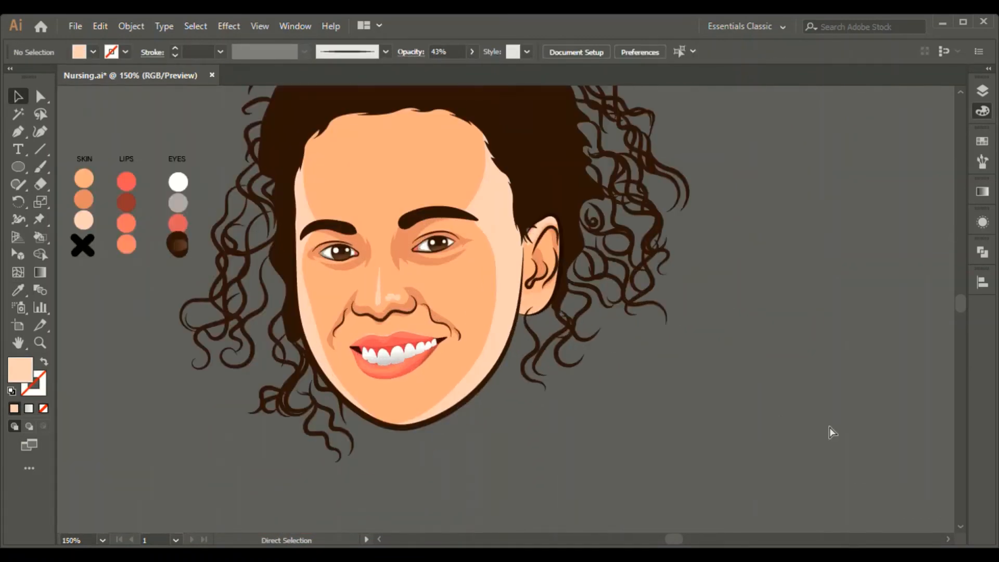
Draw a small closed dark brown shape with the Pen tool over the gap between the hair and the upper ear
{"action": "left_click", "coordinate": [563, 281]}
{"action": "key", "text": "v"}
{"action": "left_click", "coordinate": [773, 337]}
{"action": "key", "text": "ctrl+plus"}
{"action": "key", "text": "ctrl+plus"}
{"action": "key", "text": "p"}
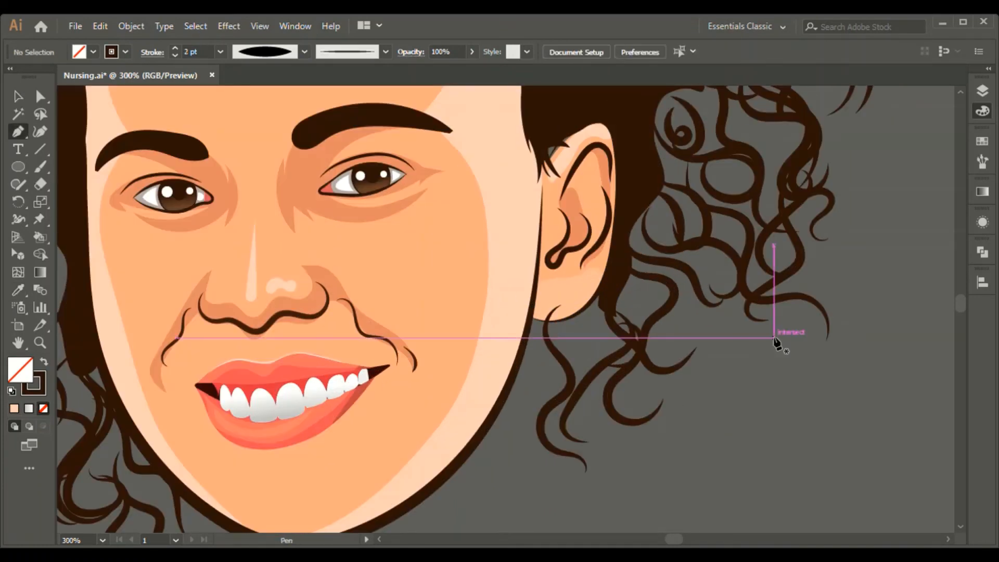
{"action": "left_click", "coordinate": [580, 125]}
{"action": "left_click", "coordinate": [536, 137]}
{"action": "left_click", "coordinate": [546, 169]}
{"action": "left_click", "coordinate": [563, 166]}
{"action": "key", "text": "v"}
{"action": "left_click", "coordinate": [758, 413]}
Move the HAIRS, SKIN, LIPS and EYES colour swatches away from the head toward the white artboard
{"action": "key", "text": "ctrl+minus"}
{"action": "key", "text": "ctrl+minus"}
{"action": "key", "text": "ctrl+minus"}
{"action": "left_click_drag", "start_coordinate": [257, 263], "coordinate": [167, 234]}
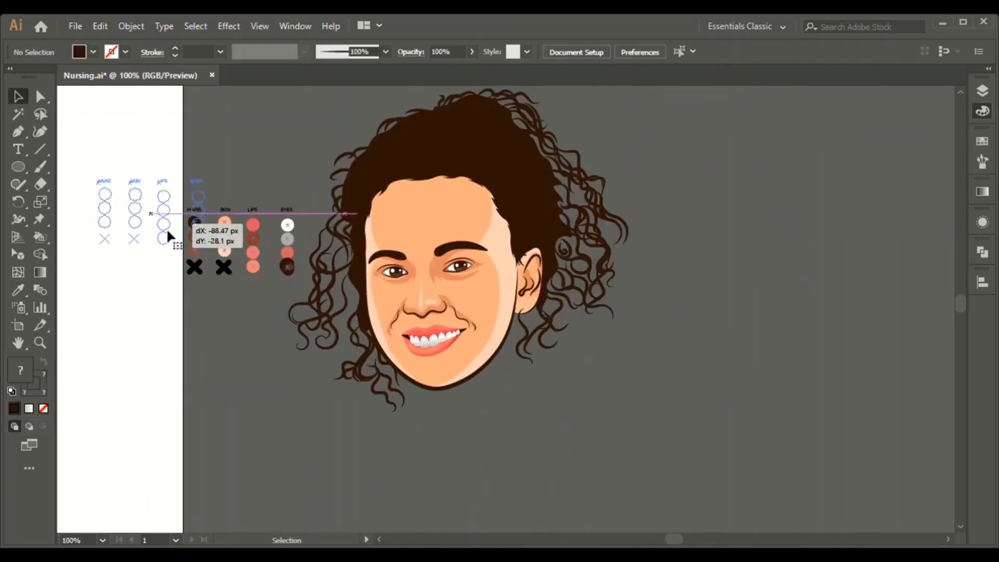
Smooth the inner edge of the pale highlight on the cheek opposite the ear by adjusting its anchor handles
{"action": "key", "text": "ctrl+plus"}
{"action": "key", "text": "ctrl+plus"}
{"action": "key", "text": "ctrl+plus"}
{"action": "key", "text": "a"}
{"action": "left_click", "coordinate": [157, 427]}
{"action": "left_click_drag", "start_coordinate": [142, 406], "coordinate": [133, 394]}
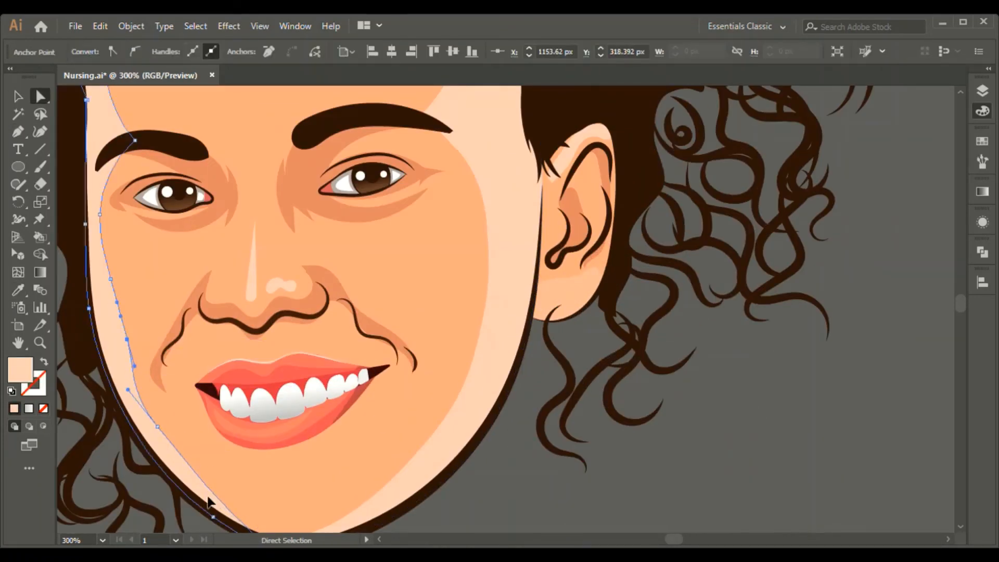
{"action": "left_click_drag", "start_coordinate": [208, 503], "coordinate": [295, 265]}
Smooth the inner edge of the ear-side face highlight along the cheek and jaw by adjusting its anchors
{"action": "left_click", "coordinate": [290, 263]}
{"action": "left_click", "coordinate": [401, 316]}
{"action": "left_click_drag", "start_coordinate": [439, 151], "coordinate": [407, 316]}
{"action": "left_click", "coordinate": [403, 478]}
{"action": "left_click", "coordinate": [397, 480]}
{"action": "left_click_drag", "start_coordinate": [444, 446], "coordinate": [449, 440]}
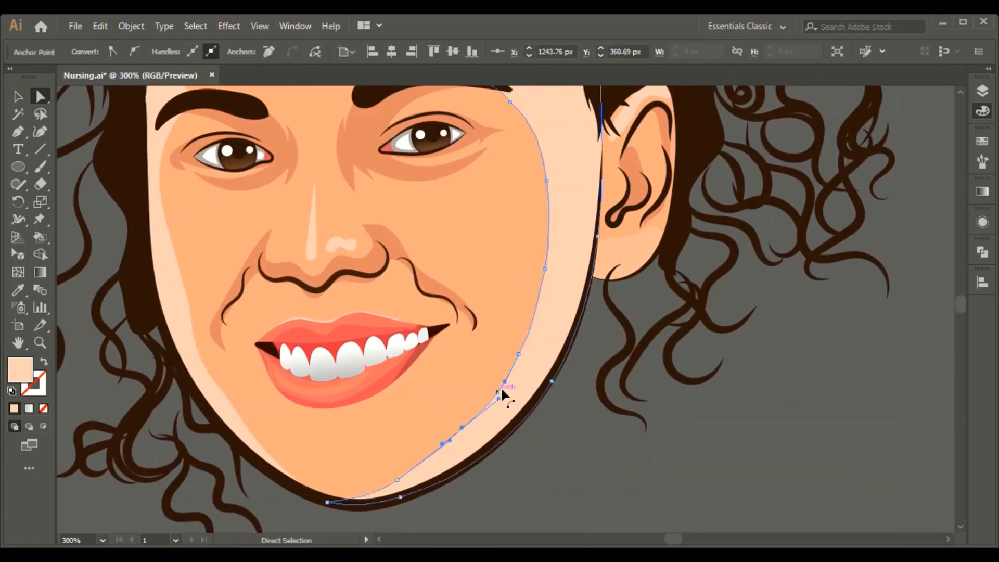
{"action": "left_click_drag", "start_coordinate": [554, 214], "coordinate": [554, 217]}
{"action": "key", "text": "v"}
{"action": "left_click", "coordinate": [729, 414]}
{"action": "key", "text": "ctrl+minus"}
{"action": "key", "text": "ctrl+minus"}
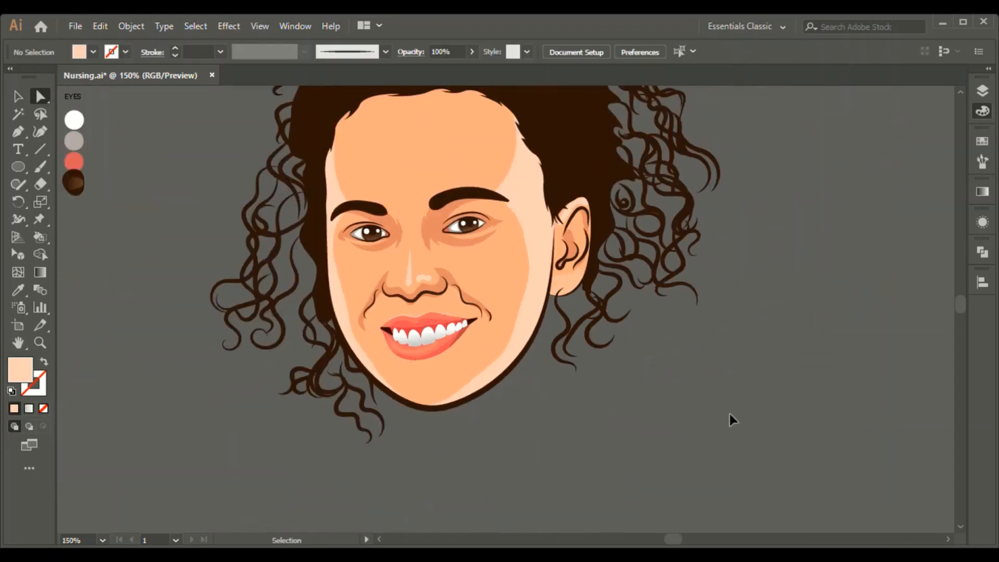
Recolor the ear-side face highlight with the darker skin shade sampled from the nose shading
{"action": "key", "text": "ctrl+z"}
{"action": "key", "text": "i"}
{"action": "left_click", "coordinate": [441, 272]}
{"action": "key", "text": "v"}
{"action": "left_click", "coordinate": [751, 406]}
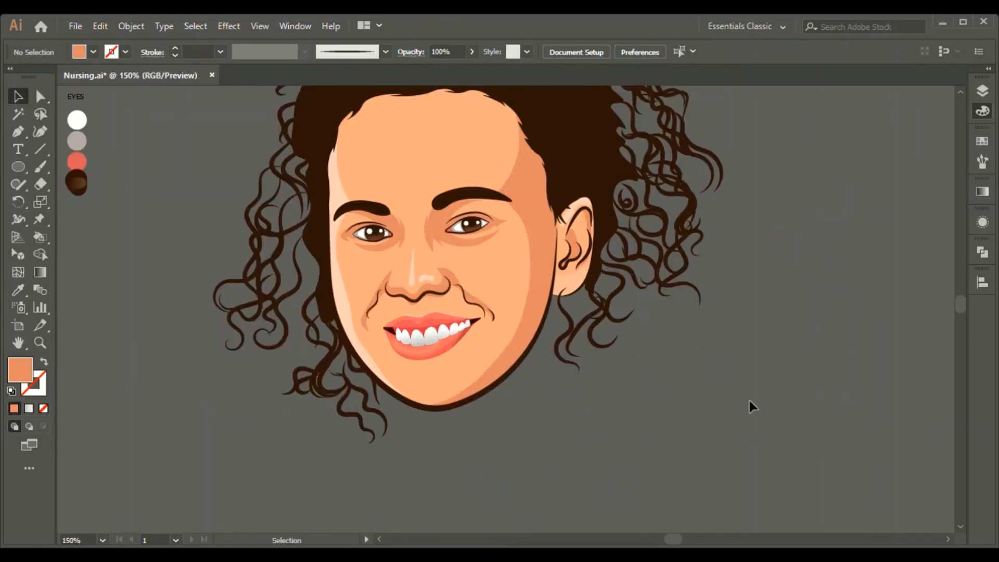
Redirect the teeth's gradient vertically so it runs from grey at the gums to white at the biting edges
{"action": "left_click", "coordinate": [430, 337]}
{"action": "key", "text": "ctrl+plus"}
{"action": "key", "text": "ctrl+plus"}
{"action": "key", "text": "ctrl+plus"}
{"action": "key", "text": "g"}
{"action": "mouse_move", "coordinate": [478, 327]}
{"action": "left_mouse_down"}
{"action": "mouse_move", "coordinate": [473, 285]}
{"action": "mouse_move", "coordinate": [488, 341]}
{"action": "left_mouse_up"}
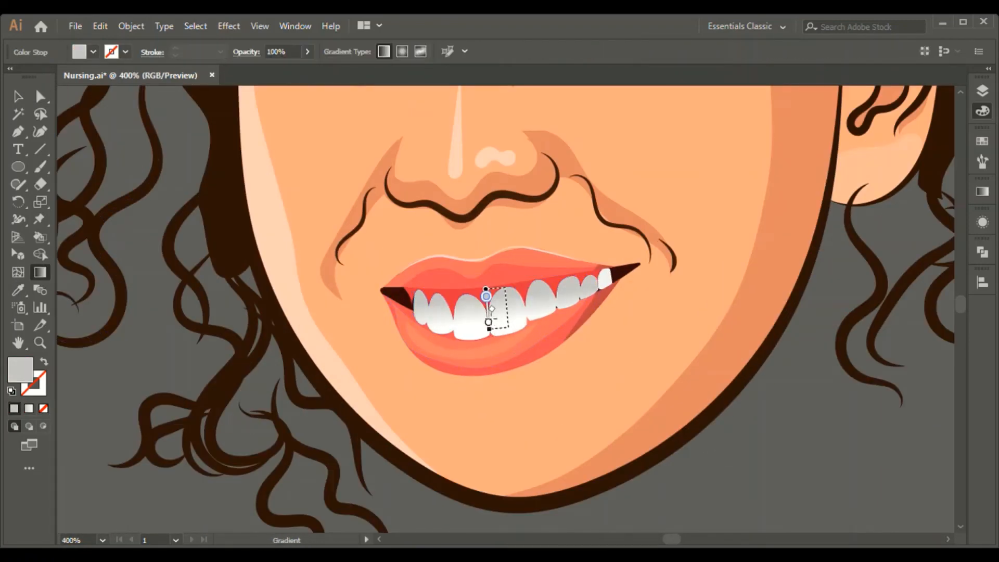
{"action": "left_click_drag", "start_coordinate": [478, 265], "coordinate": [490, 331]}
{"action": "key", "text": "v"}
{"action": "left_click", "coordinate": [757, 482]}
{"action": "key", "text": "ctrl+minus"}
{"action": "key", "text": "ctrl+minus"}
{"action": "key", "text": "ctrl+minus"}
Paint a narrow vertical highlight on each of the eight front teeth and fill the highlights white without a stroke
{"action": "key", "text": "ctrl+plus"}
{"action": "key", "text": "ctrl+plus"}
{"action": "key", "text": "ctrl+plus"}
{"action": "key", "text": "ctrl+plus"}
{"action": "key", "text": "ctrl+plus"}
{"action": "key", "text": "ctrl+plus"}
{"action": "key", "text": "p"}
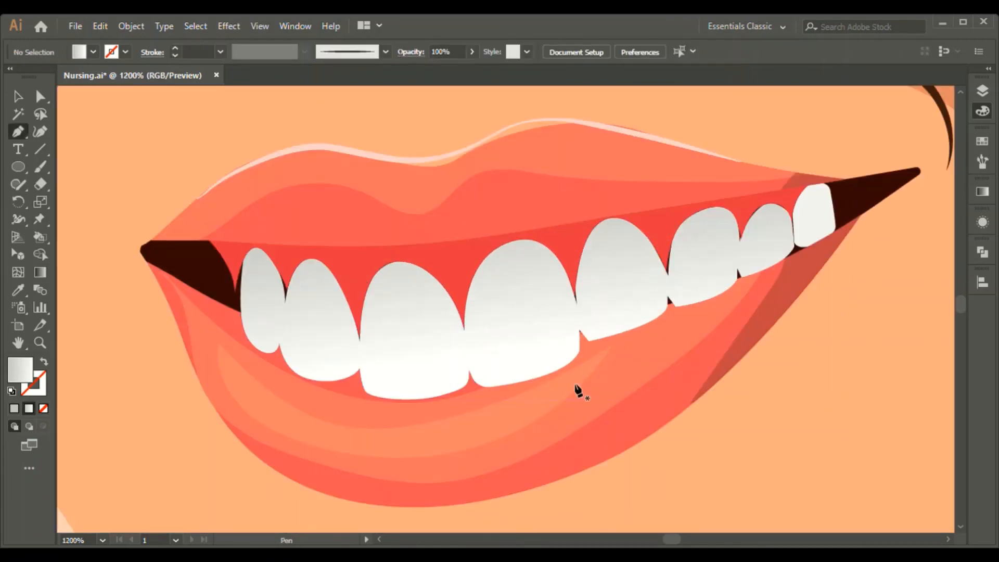
{"action": "key", "text": "b"}
{"action": "left_click_drag", "start_coordinate": [509, 272], "coordinate": [514, 347]}
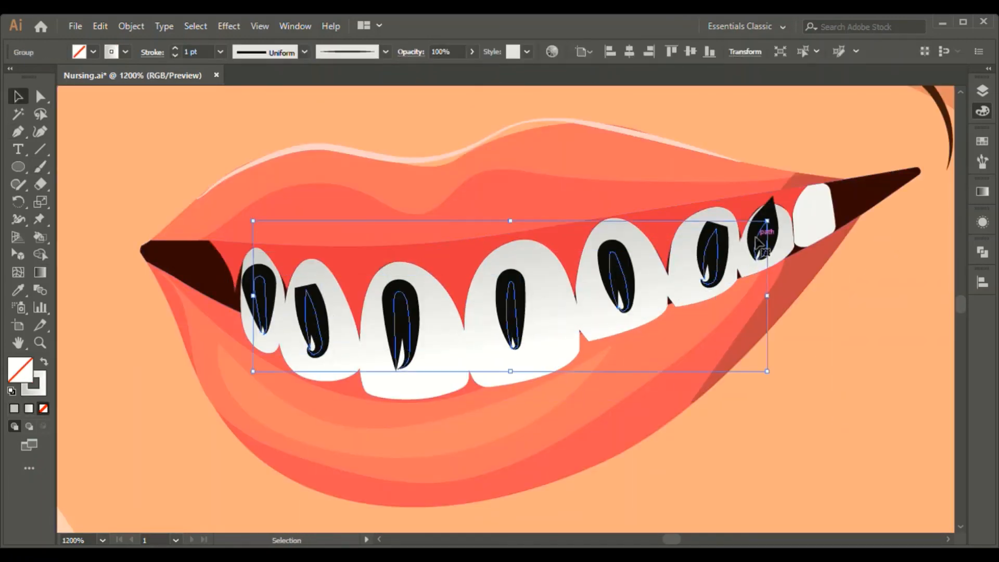
{"action": "key", "text": "ctrl+minus"}
{"action": "key", "text": "ctrl+minus"}
{"action": "key", "text": "ctrl+minus"}
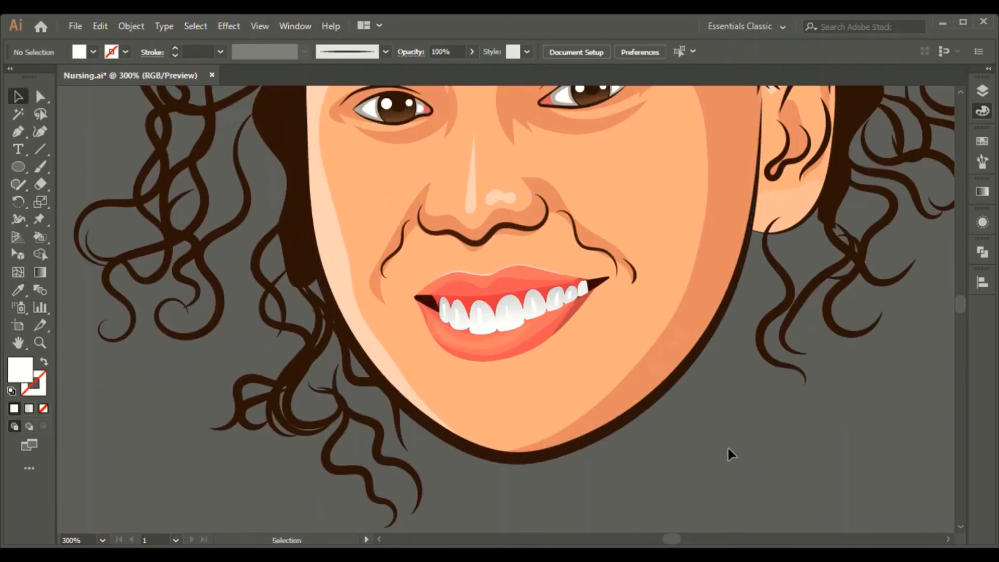
{"action": "key", "text": "ctrl+minus"}
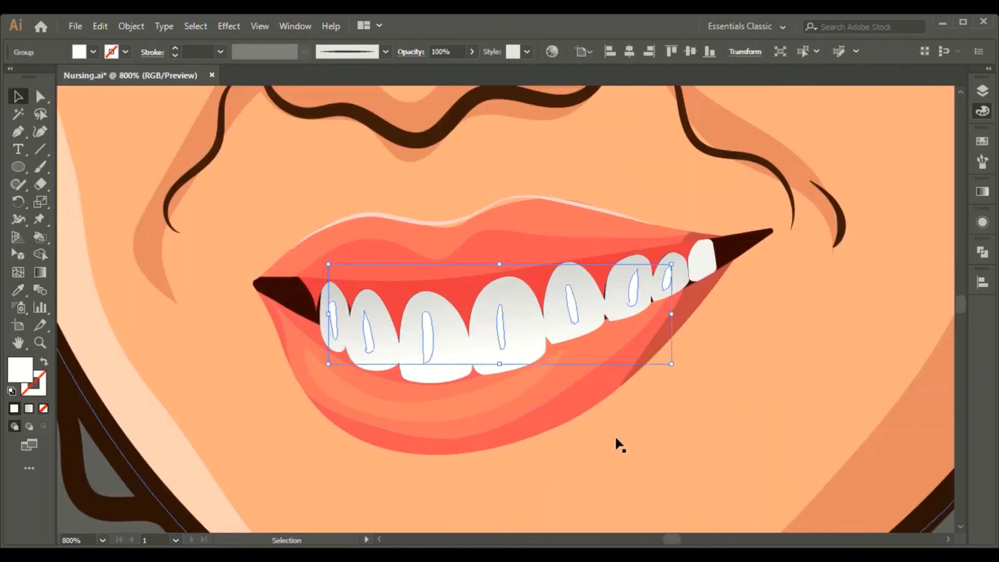
Reverse the teeth's vertical gradient so it runs from white at the gums to light grey at the biting edges
{"action": "key", "text": "ctrl+shift+a"}
{"action": "key", "text": "g"}
{"action": "left_click_drag", "start_coordinate": [473, 284], "coordinate": [479, 385]}
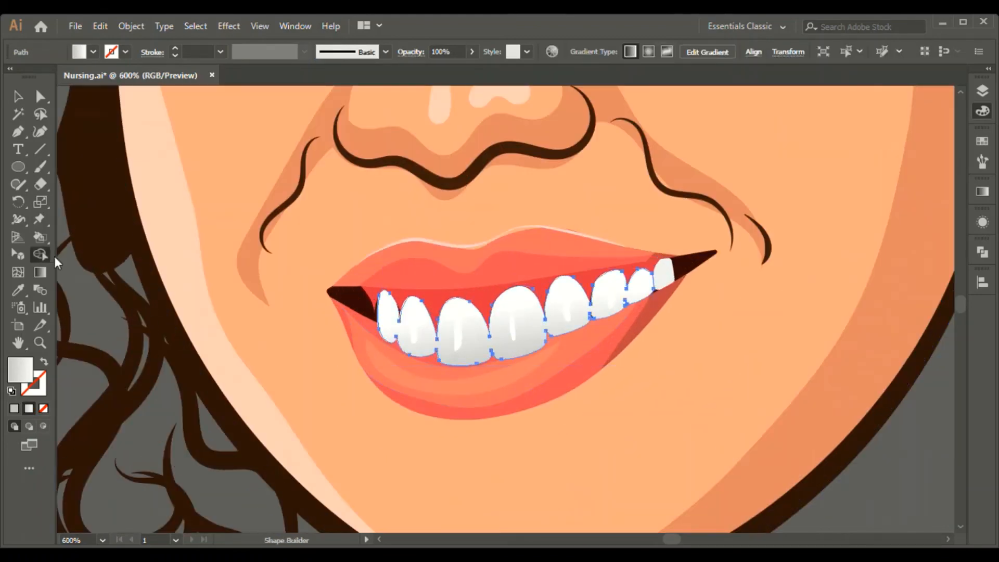
{"action": "left_click_drag", "start_coordinate": [486, 306], "coordinate": [495, 387]}
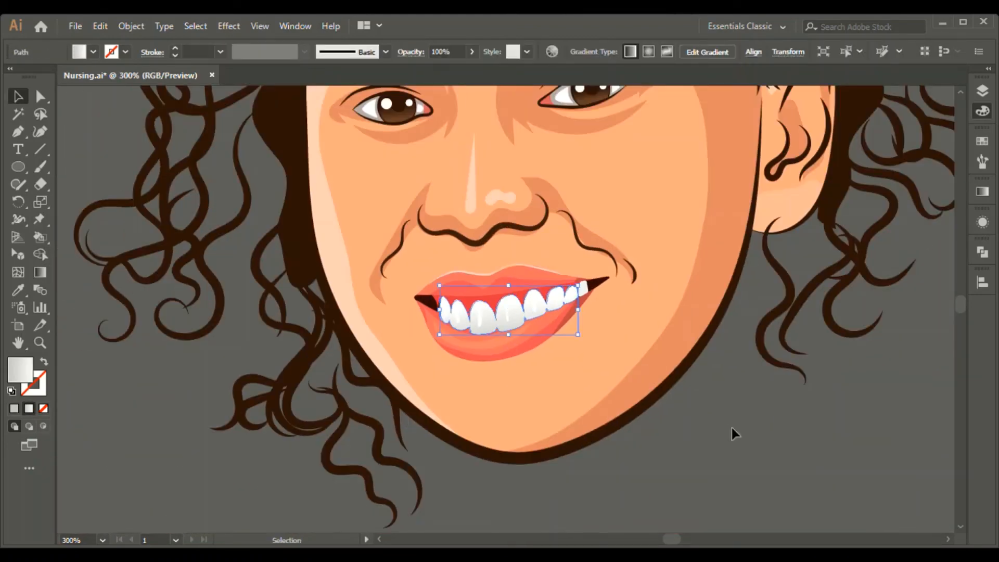
{"action": "key", "text": "ctrl+shift+a"}
{"action": "scroll", "coordinate": [581, 255], "scroll_direction": "down", "scroll_amount": 2}
{"action": "key", "text": "ctrl+minus"}
{"action": "key", "text": "ctrl+minus"}
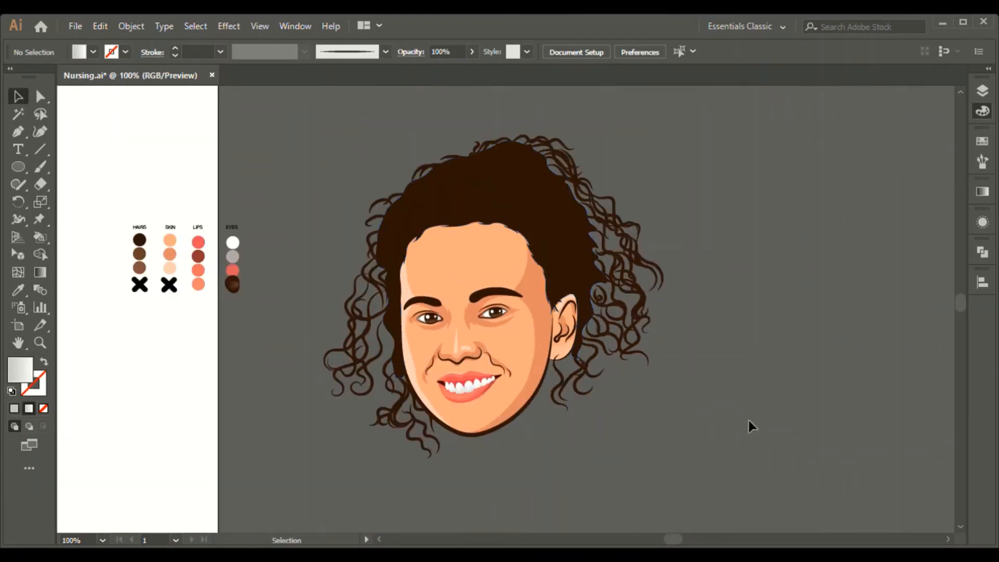
Trace wavy curls over the crown and both sides of the photo's hair using 1 pt Paintbrush strokes
{"action": "key", "text": "ctrl+a"}
{"action": "key", "text": "a"}
{"action": "key", "text": "v"}
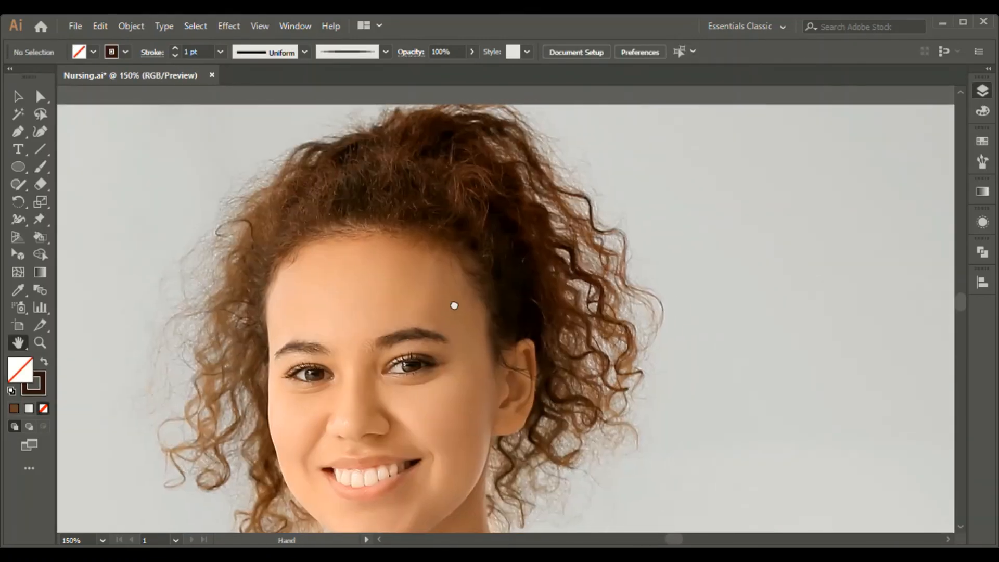
{"action": "left_click_drag", "start_coordinate": [427, 229], "coordinate": [494, 189]}
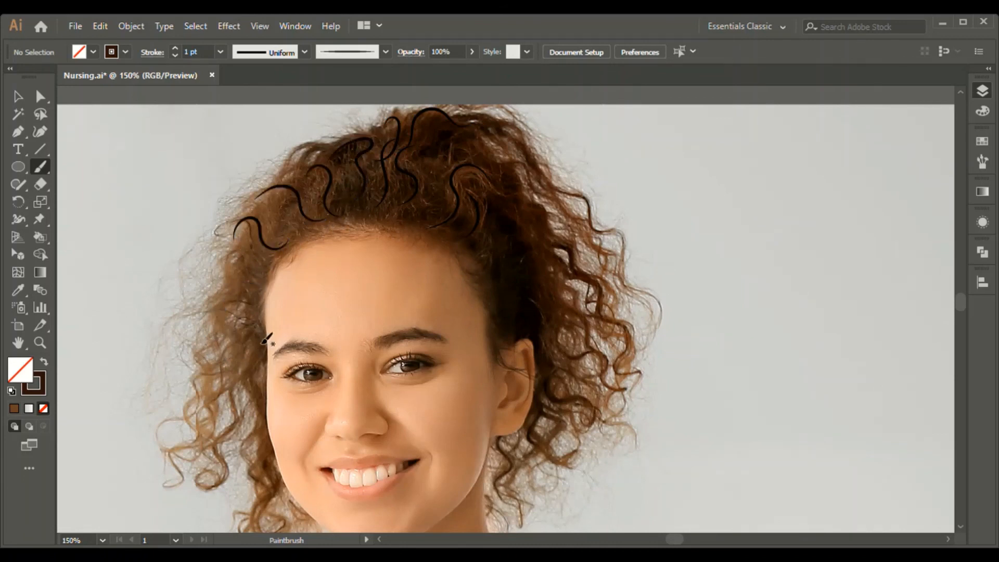
{"action": "left_click_drag", "start_coordinate": [165, 447], "coordinate": [164, 450]}
{"action": "key", "text": "space"}
{"action": "left_click_drag", "start_coordinate": [331, 467], "coordinate": [303, 353]}
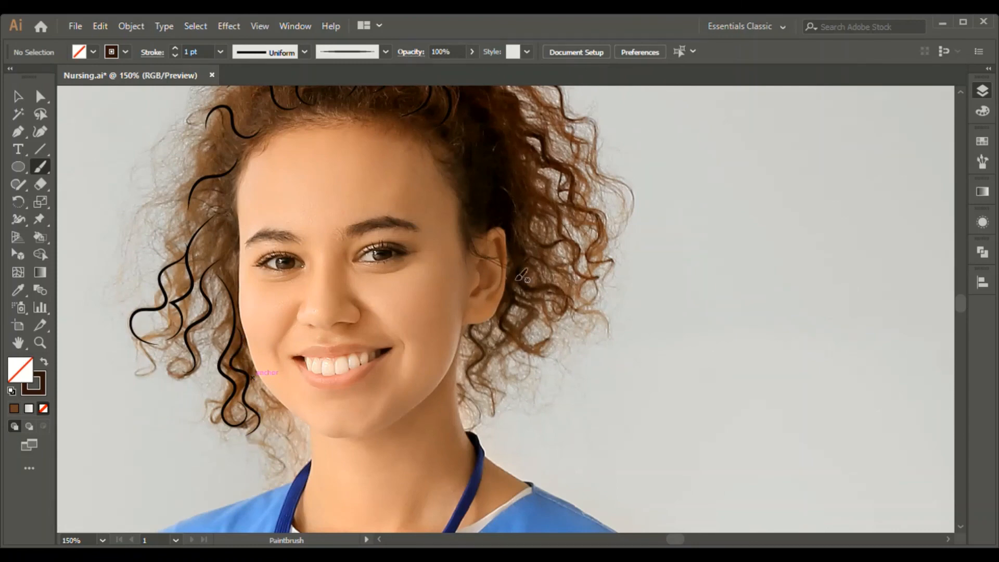
{"action": "key", "text": "space"}
{"action": "left_click_drag", "start_coordinate": [547, 147], "coordinate": [380, 262]}
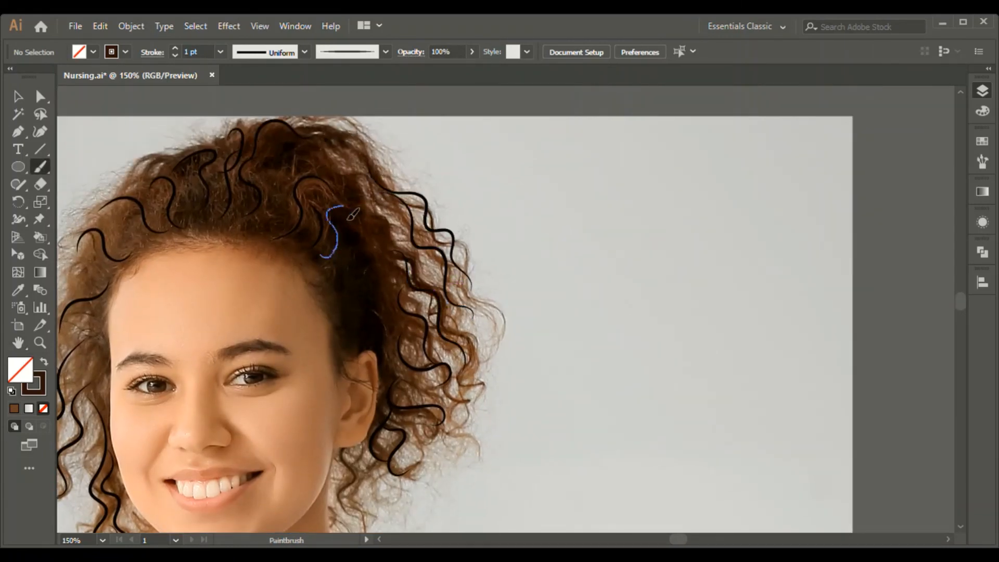
{"action": "key", "text": "ctrl+minus"}
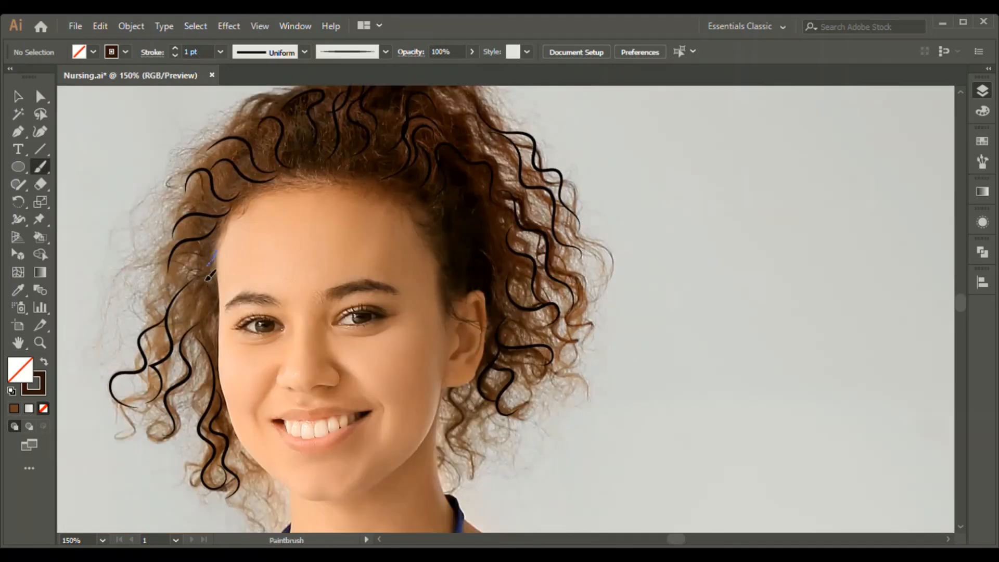
Give the painted curls a lighter brown stroke and adjust the stroke weight of the hair strands
{"action": "key", "text": "v"}
{"action": "left_click_drag", "start_coordinate": [196, 140], "coordinate": [635, 468]}
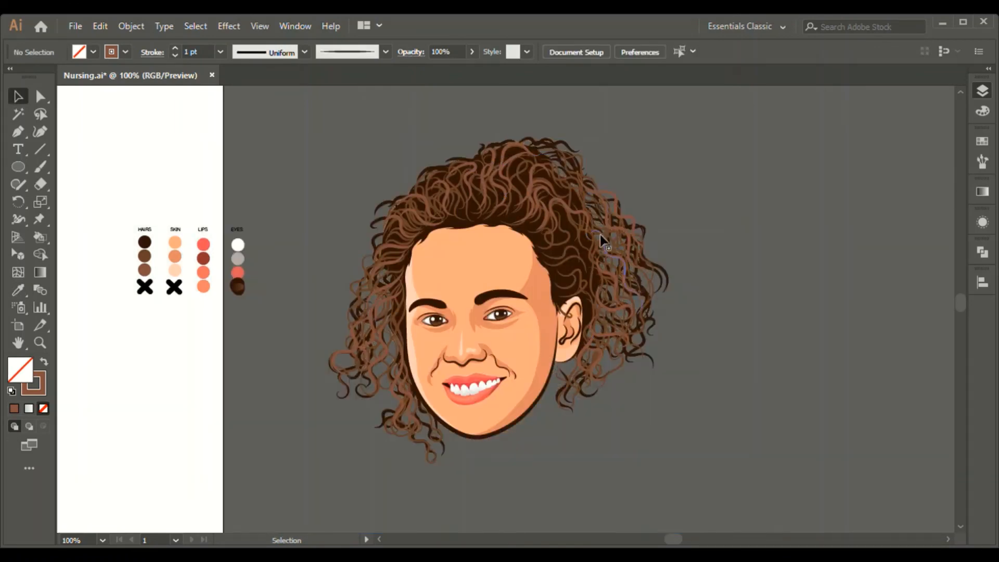
{"action": "left_click", "coordinate": [664, 277]}
{"action": "left_click", "coordinate": [397, 230]}
{"action": "left_click", "coordinate": [175, 55]}
{"action": "left_click", "coordinate": [710, 365]}
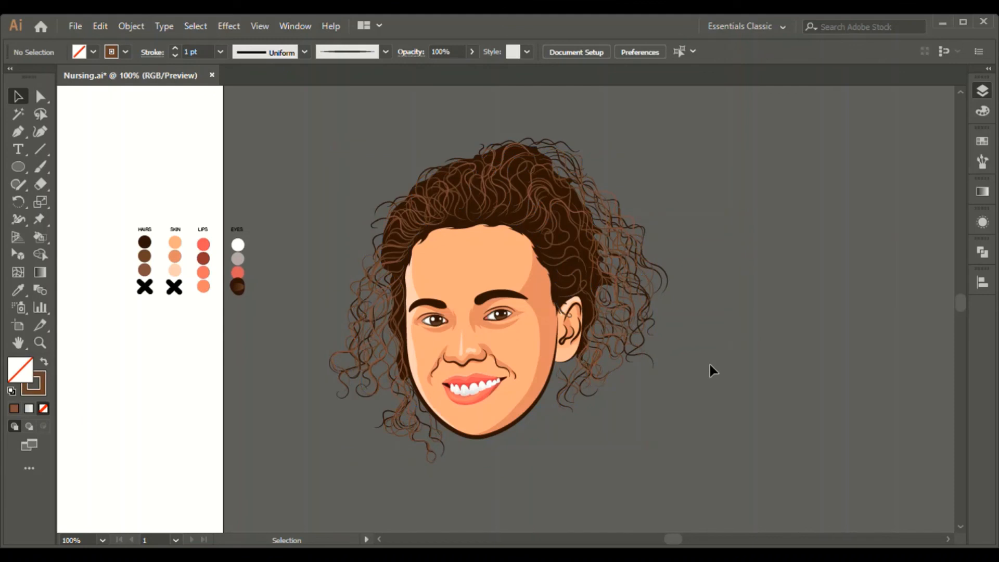
{"action": "left_click", "coordinate": [610, 315]}
{"action": "left_click", "coordinate": [174, 49]}
{"action": "left_click", "coordinate": [227, 131]}
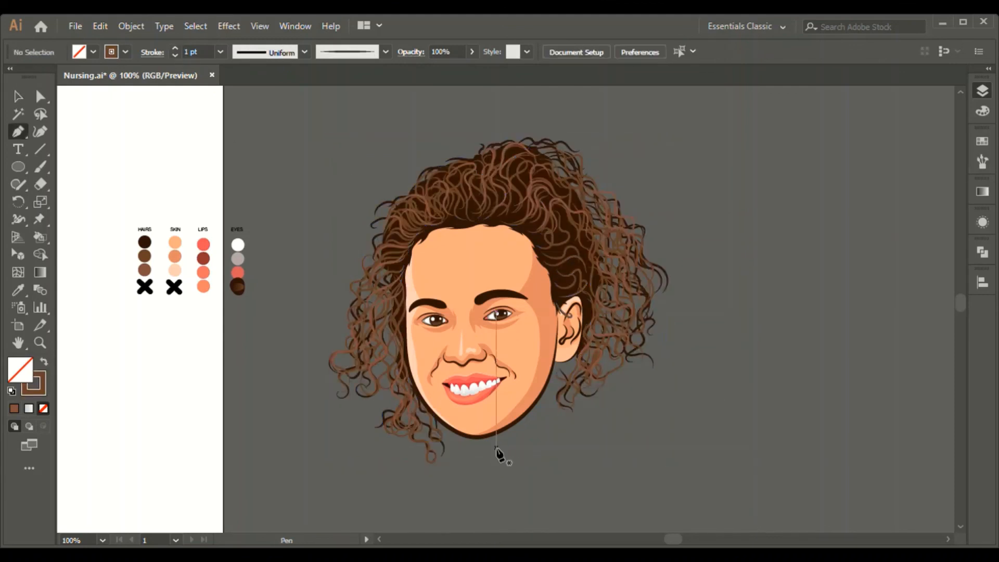
Draw closed Pen shapes along the side curls on both sides of the face and fill them with dark brown sampled from the hair
{"action": "left_click", "coordinate": [421, 206]}
{"action": "left_click_drag", "start_coordinate": [373, 298], "coordinate": [372, 321]}
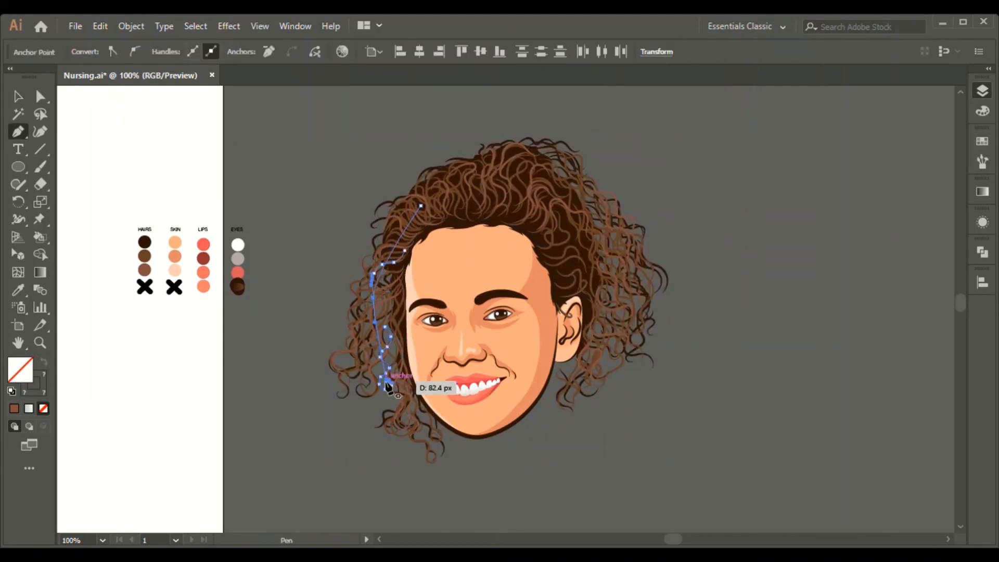
{"action": "left_click", "coordinate": [558, 191]}
{"action": "left_click_drag", "start_coordinate": [612, 237], "coordinate": [616, 270]}
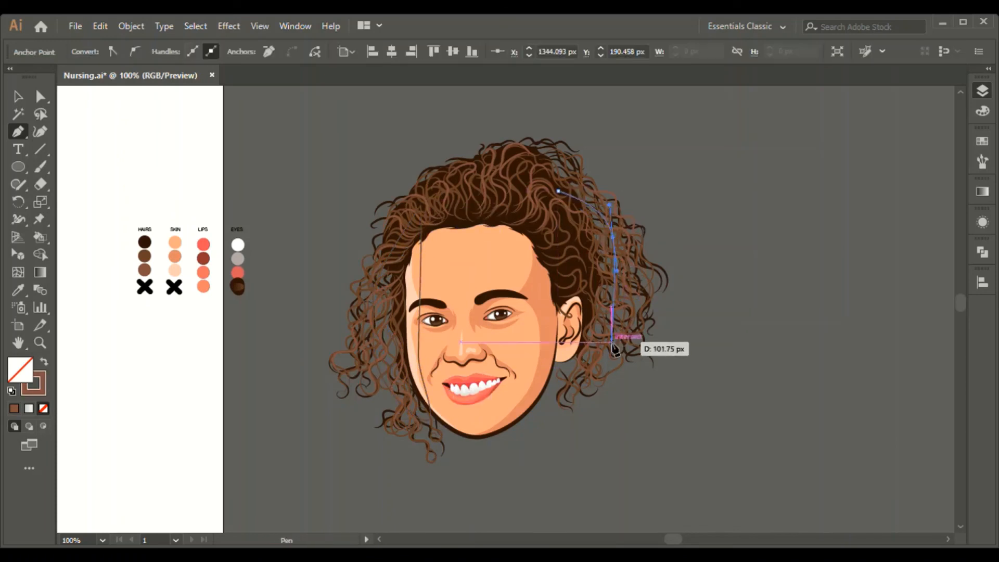
{"action": "key", "text": "v"}
{"action": "left_click", "coordinate": [420, 349], "text": "shift"}
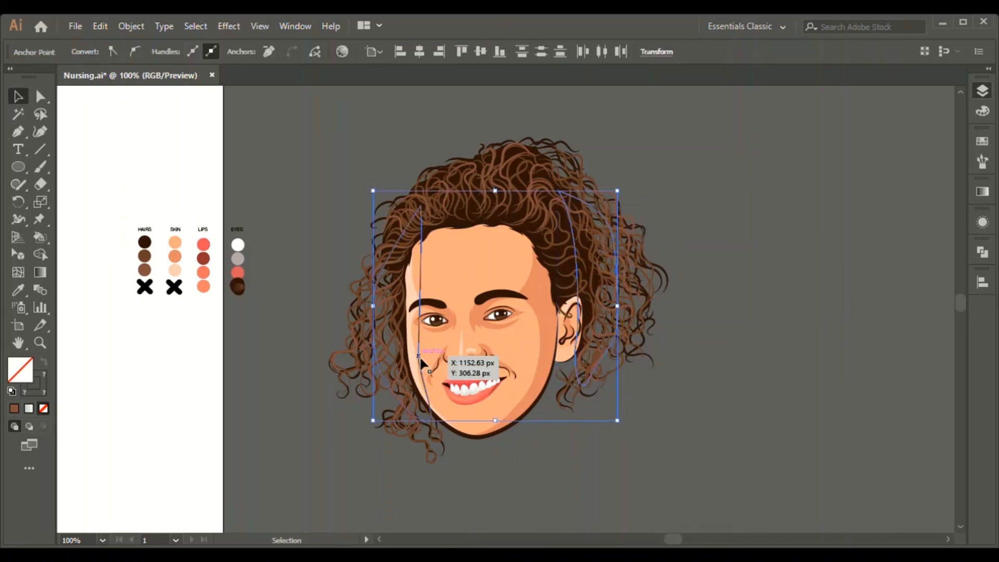
{"action": "key", "text": "i"}
{"action": "left_click", "coordinate": [565, 286]}
{"action": "key", "text": "v"}
{"action": "left_click", "coordinate": [717, 406]}
Delete the two dark brown filler shapes beside the face
{"action": "left_click", "coordinate": [426, 420]}
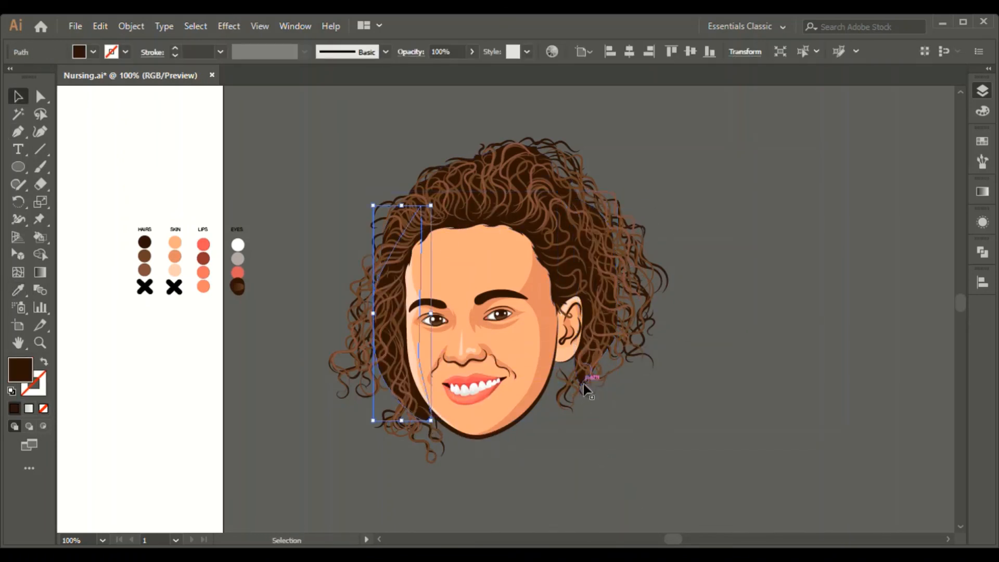
{"action": "left_click", "coordinate": [611, 343], "text": "shift"}
{"action": "key", "text": "Delete"}
{"action": "key", "text": "a"}
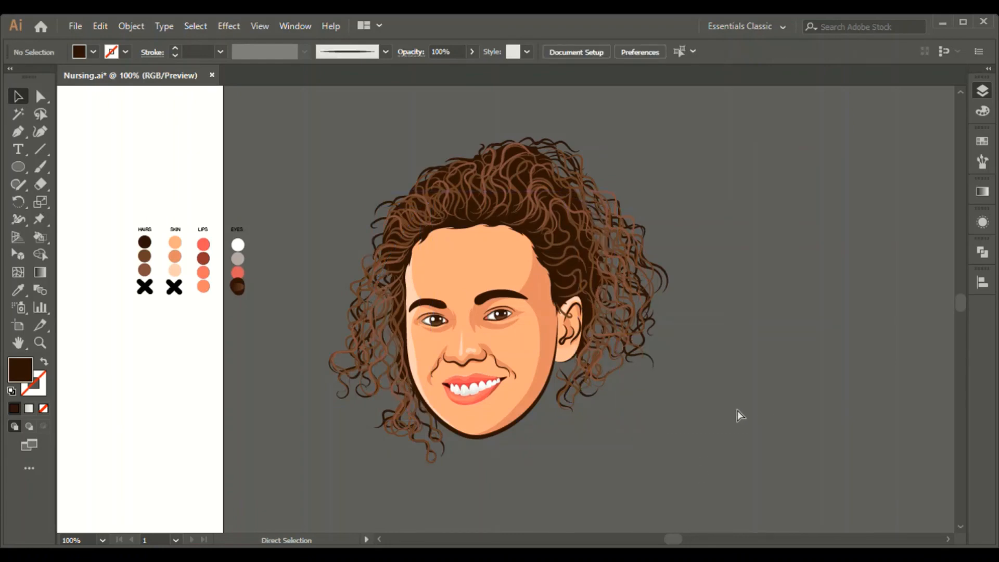
Delete the colour swatch palette beside the portrait and move the whole portrait onto the white artboard
{"action": "key", "text": "ctrl+a"}
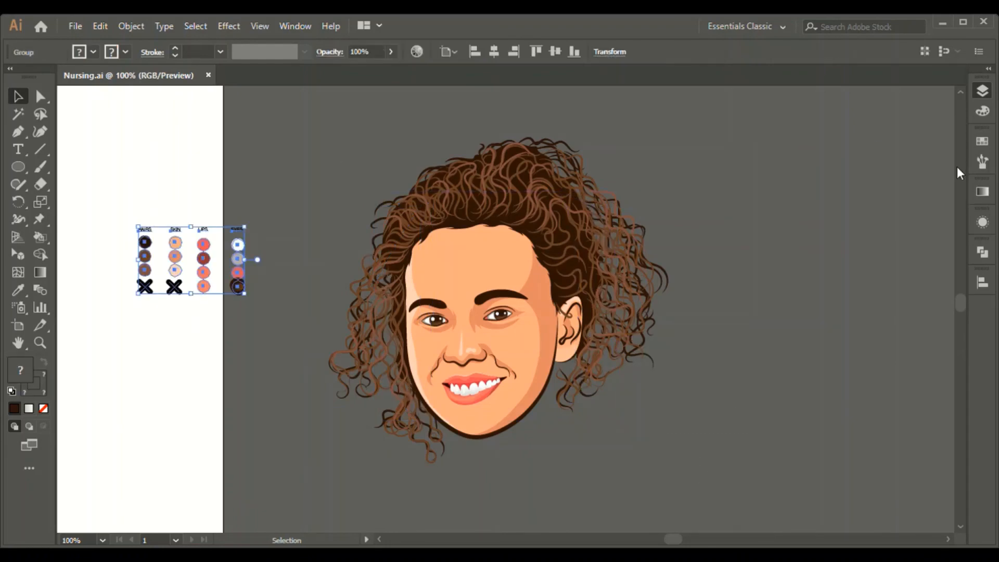
{"action": "key", "text": "Delete"}
{"action": "left_click_drag", "start_coordinate": [341, 118], "coordinate": [722, 478]}
{"action": "left_click", "coordinate": [820, 284]}
{"action": "left_click_drag", "start_coordinate": [575, 240], "coordinate": [219, 245]}
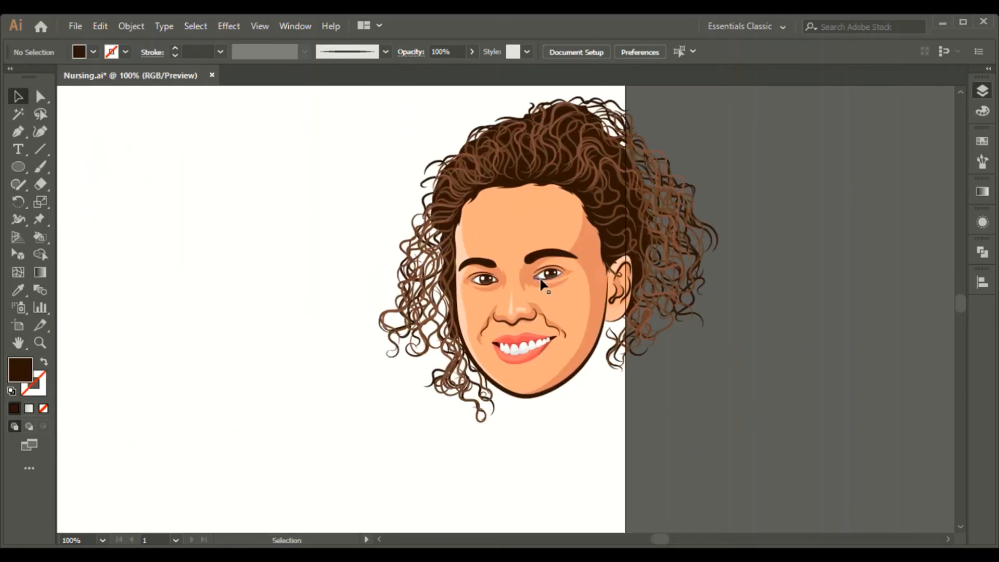
{"action": "left_click_drag", "start_coordinate": [545, 286], "coordinate": [300, 286]}
Draw a dark brown background square centred on the portrait and send it behind all the artwork
{"action": "left_click", "coordinate": [18, 166]}
{"action": "left_click_drag", "start_coordinate": [14, 171], "coordinate": [68, 169]}
{"action": "left_click_drag", "start_coordinate": [268, 351], "coordinate": [498, 448]}
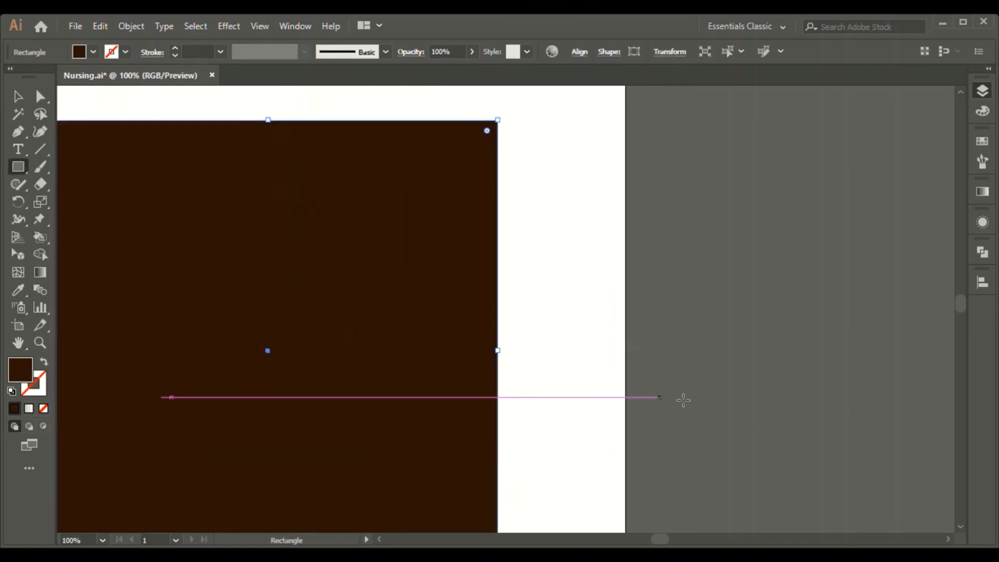
{"action": "key", "text": "ctrl+shift+bracketleft"}
{"action": "key", "text": "v"}
{"action": "left_click", "coordinate": [615, 430]}
{"action": "key", "text": "ctrl+a"}
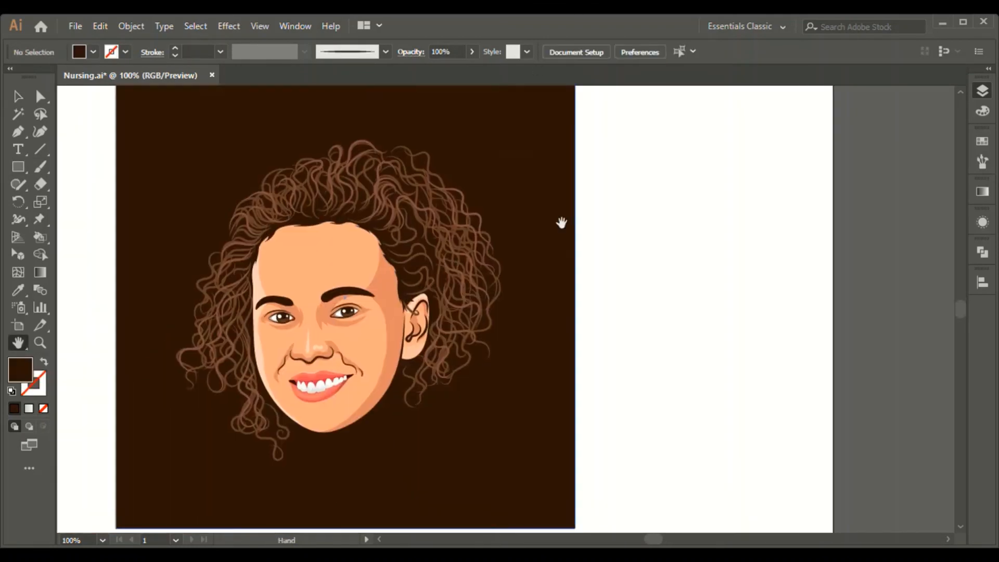
Change the background square's fill to orange
{"action": "left_click_drag", "start_coordinate": [560, 223], "coordinate": [570, 241]}
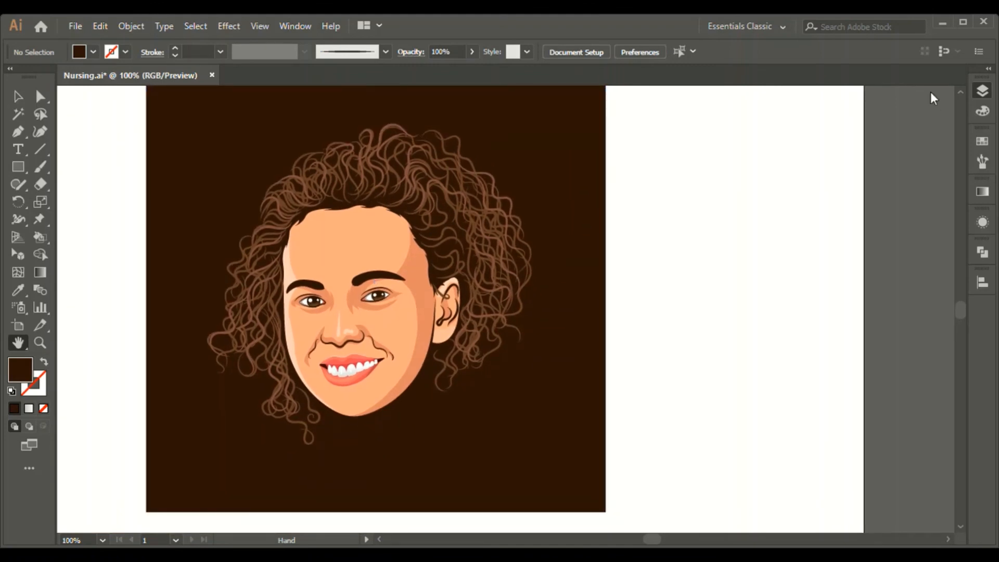
{"action": "key", "text": "v"}
{"action": "left_click", "coordinate": [602, 361]}
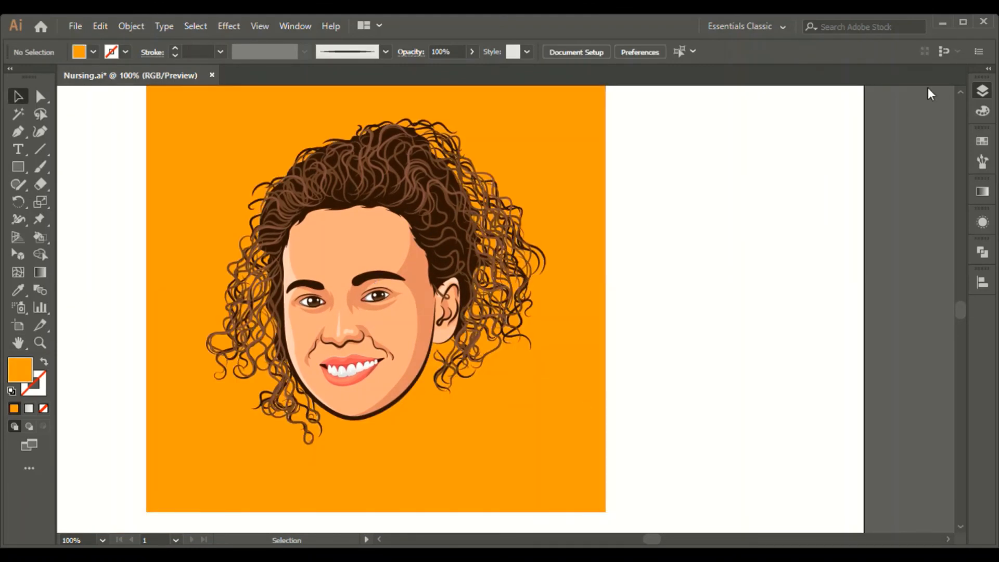